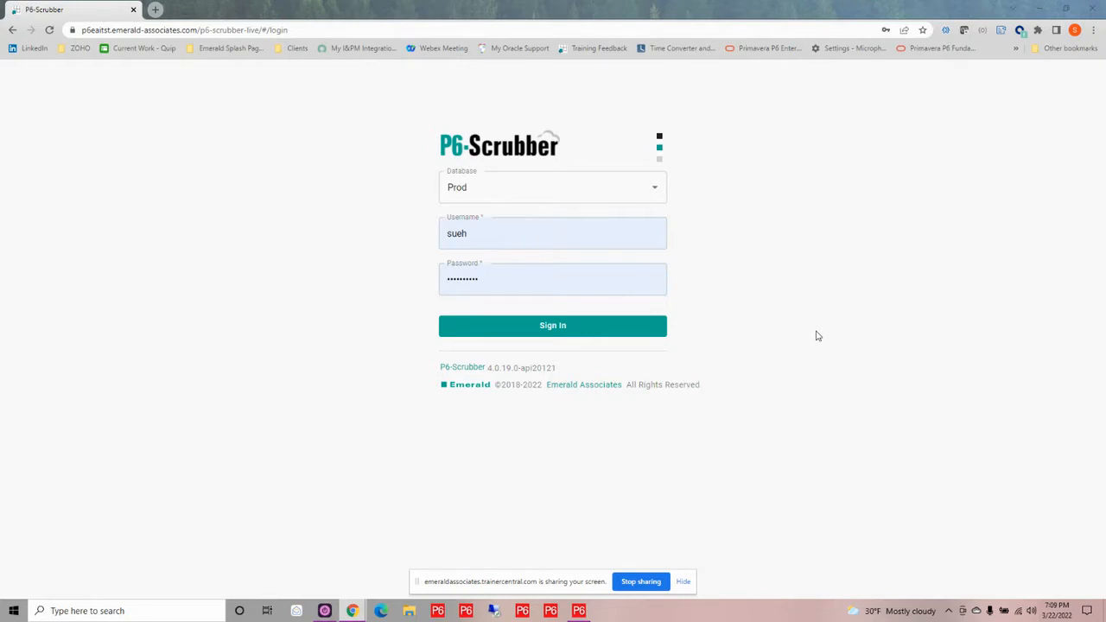
Sign in to the Prod database and expand the Projects/WBS, Activities, Resources and Calendars definition groups
left_click(607, 330)
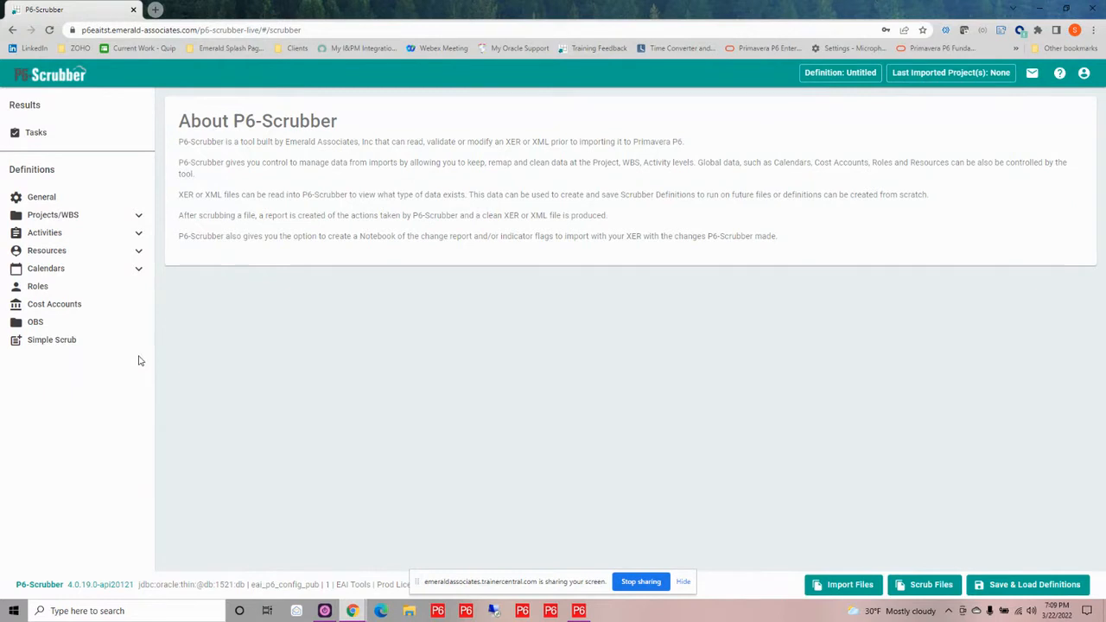
left_click(140, 216)
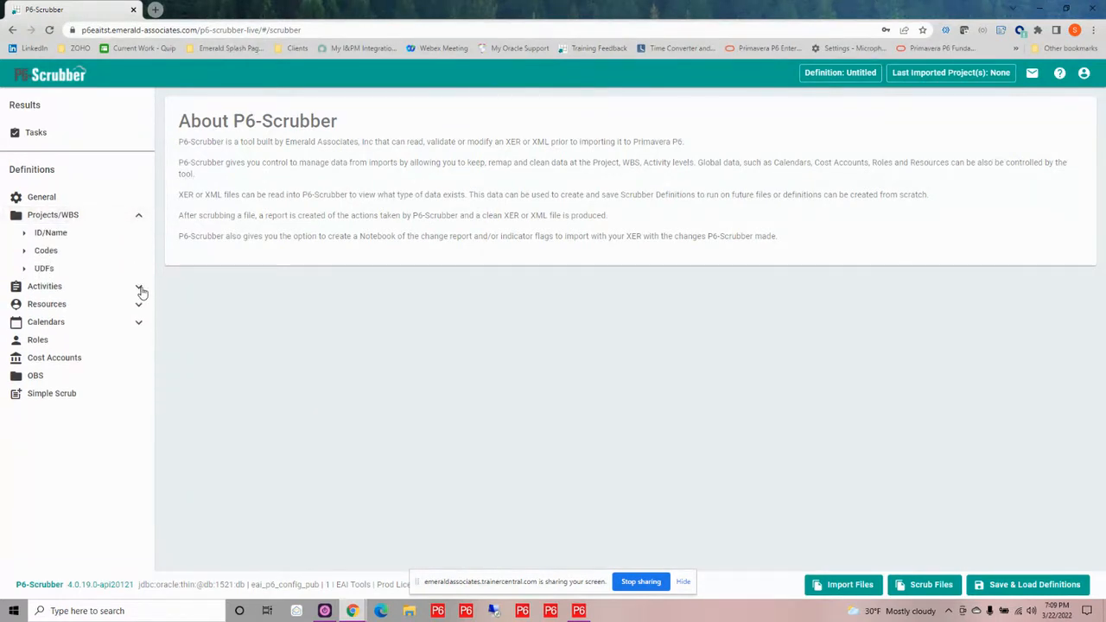
left_click(140, 288)
left_click(139, 356)
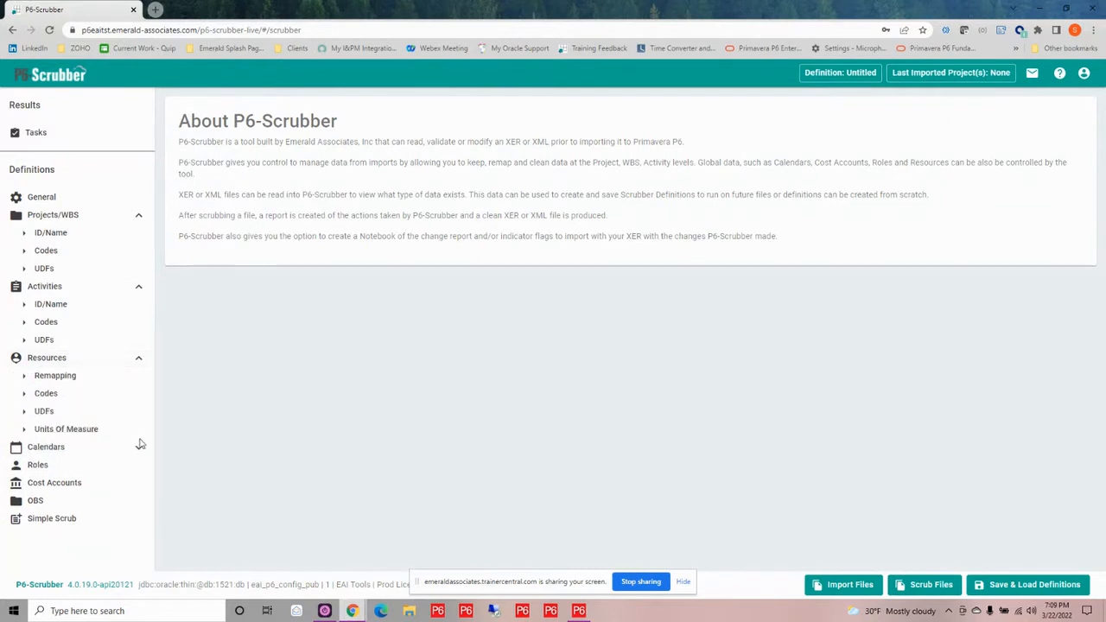
left_click(139, 450)
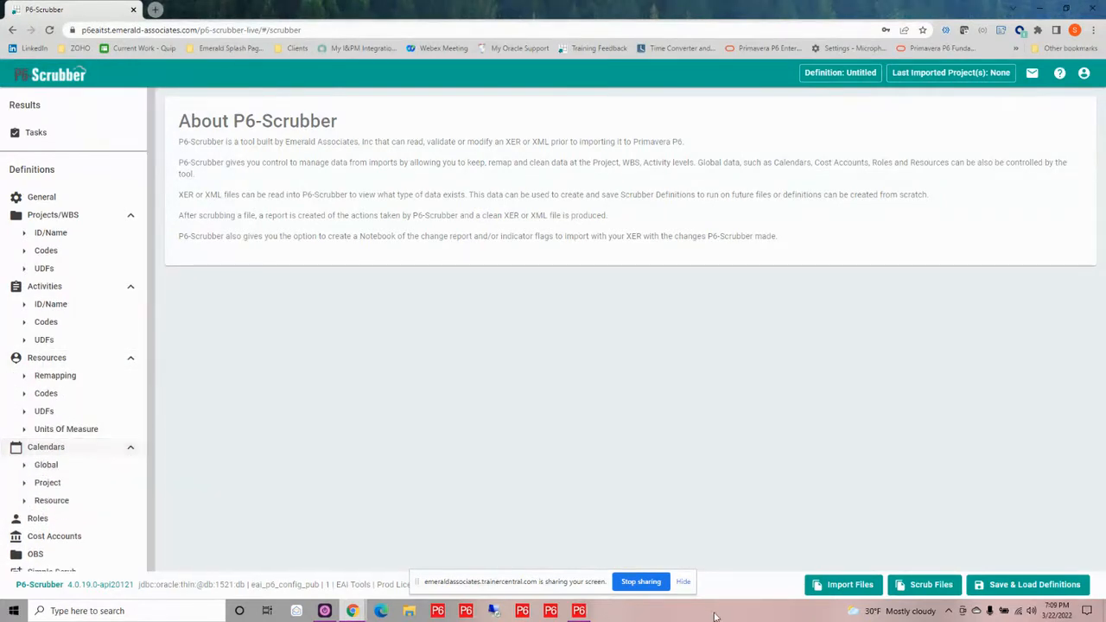
left_click(683, 583)
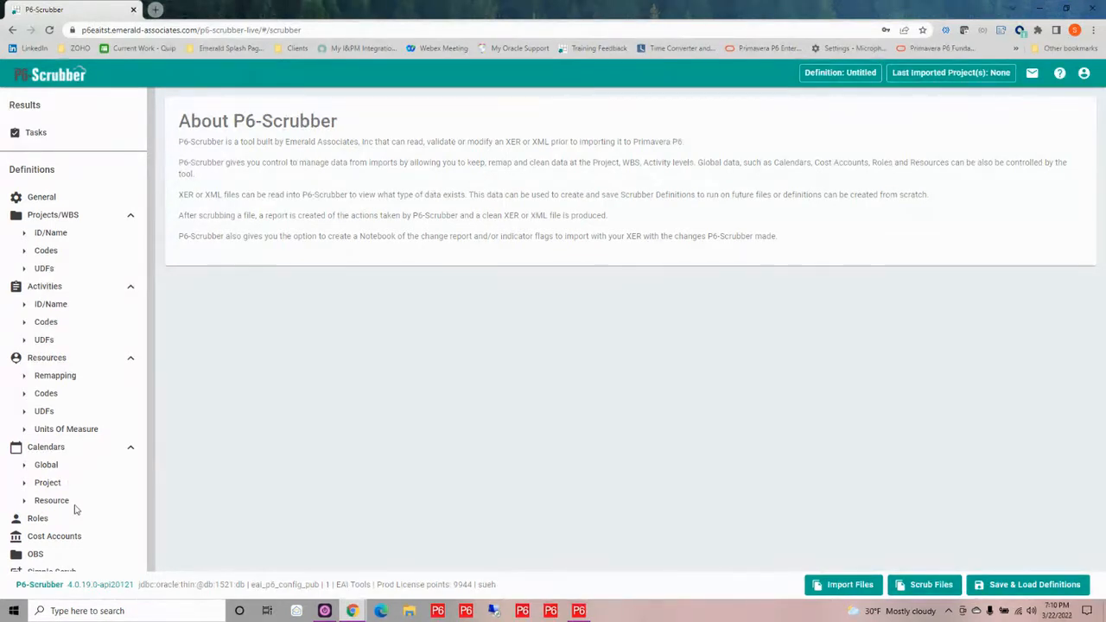
scroll(55, 535, "down", 1)
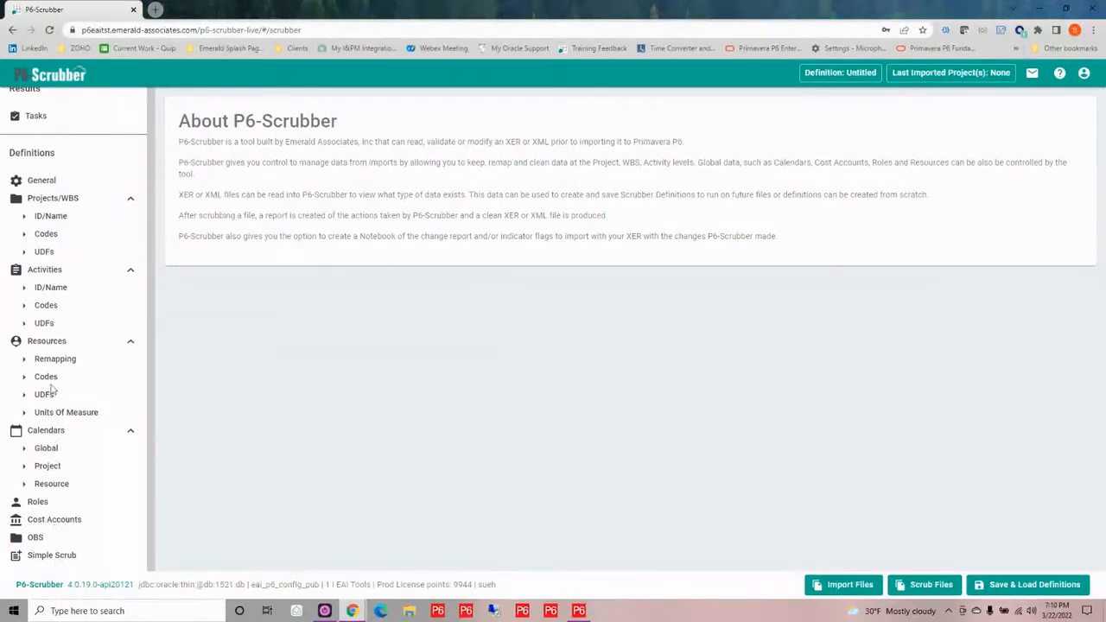
left_click(47, 237)
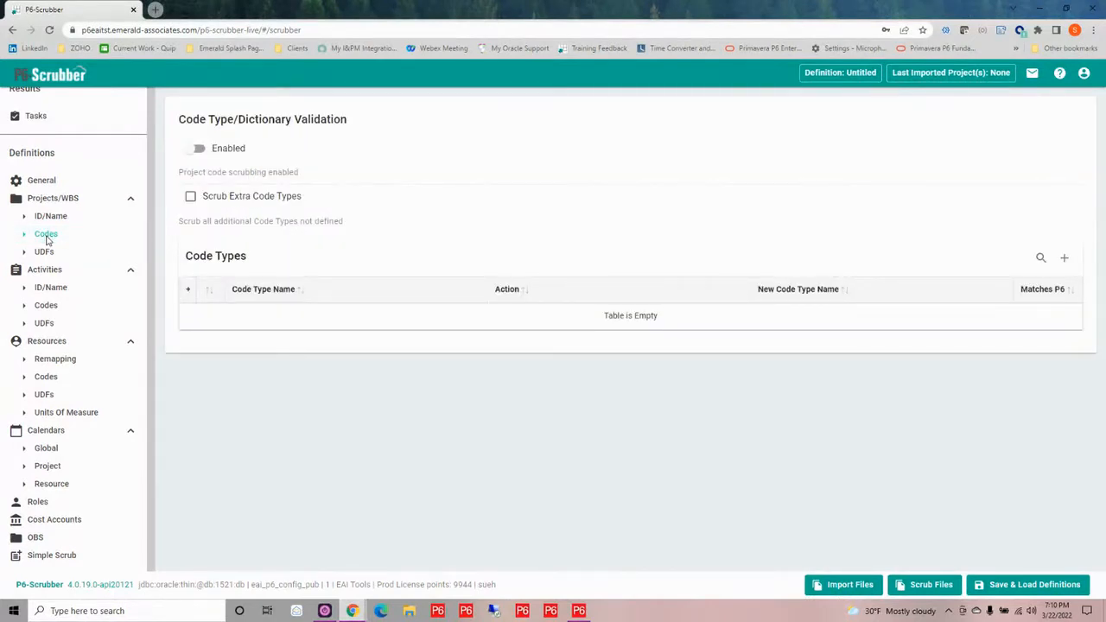
left_click(190, 155)
left_click(199, 151)
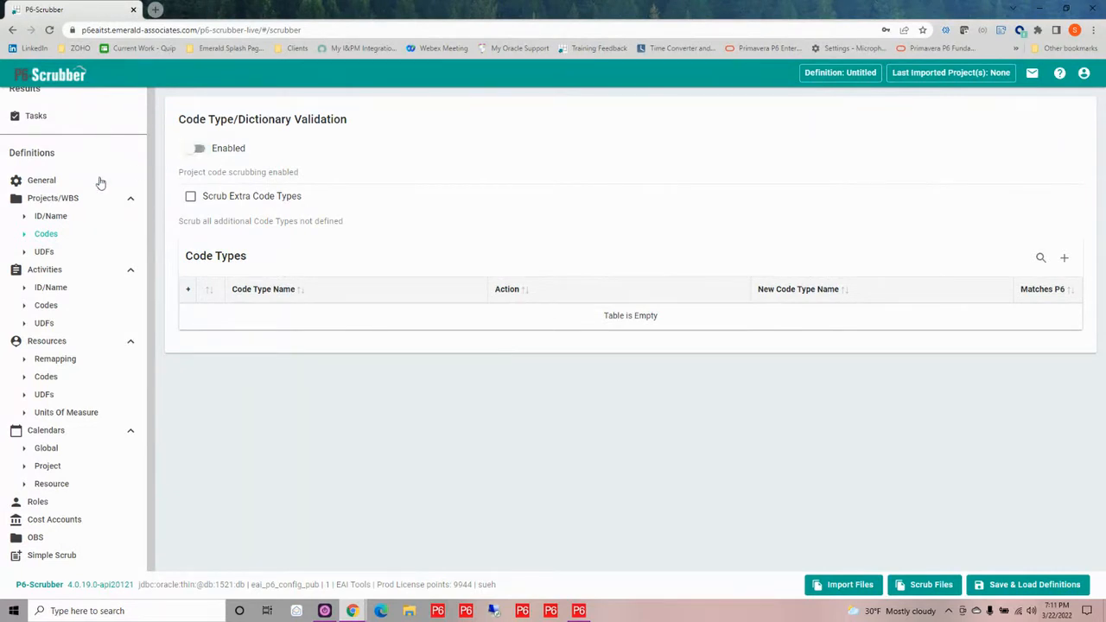
Enable pattern matching for the project ID and name, and choose Simple Pattern for the project ID
left_click(49, 217)
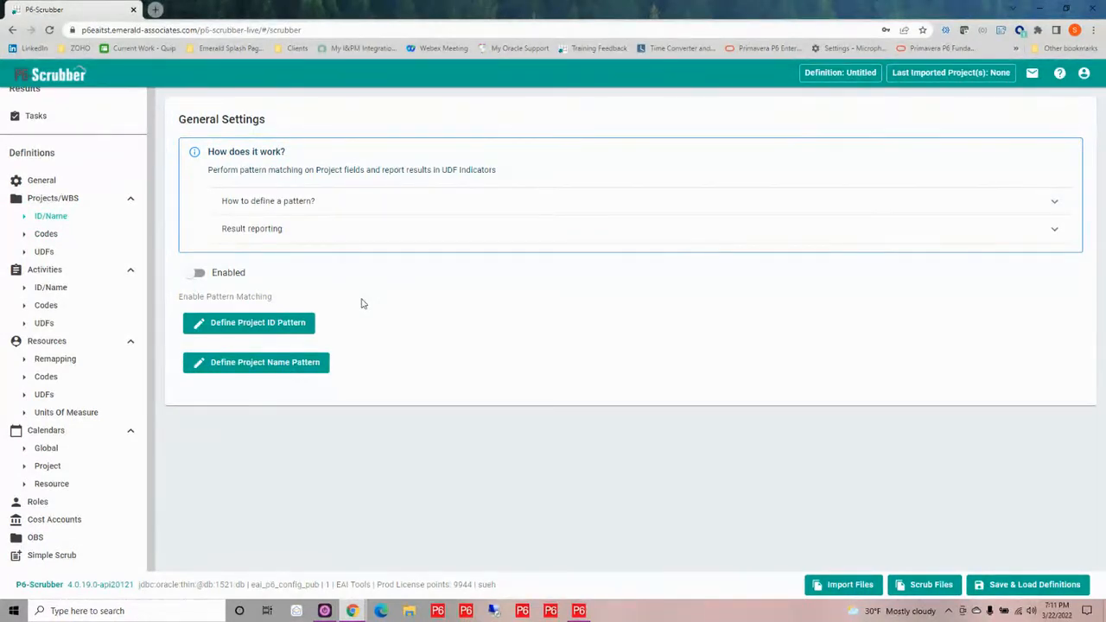
left_click(193, 274)
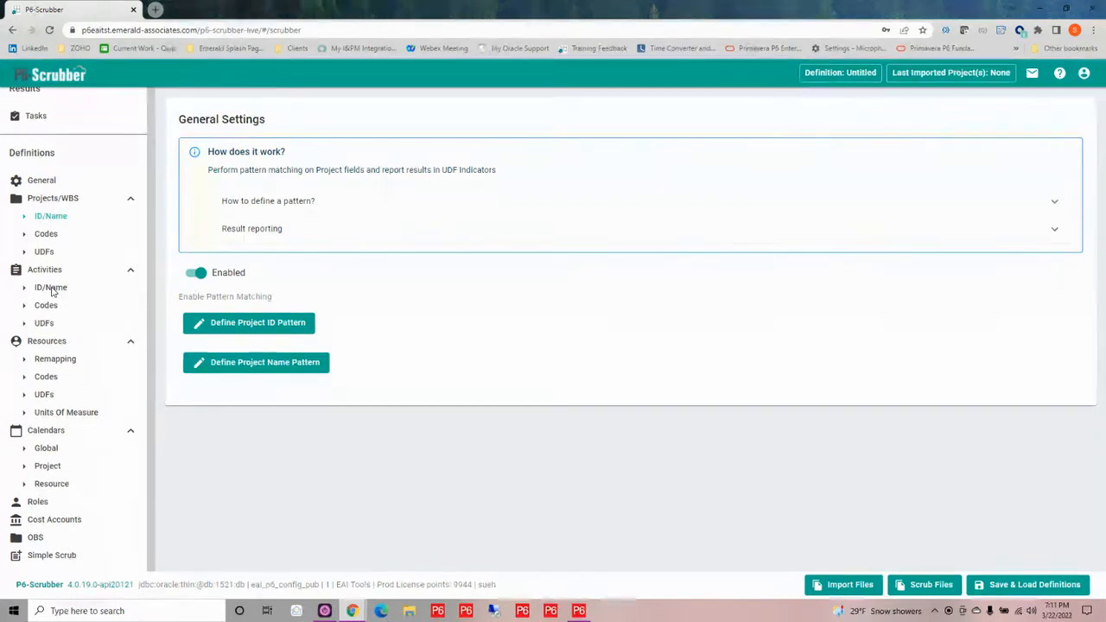
left_click(256, 323)
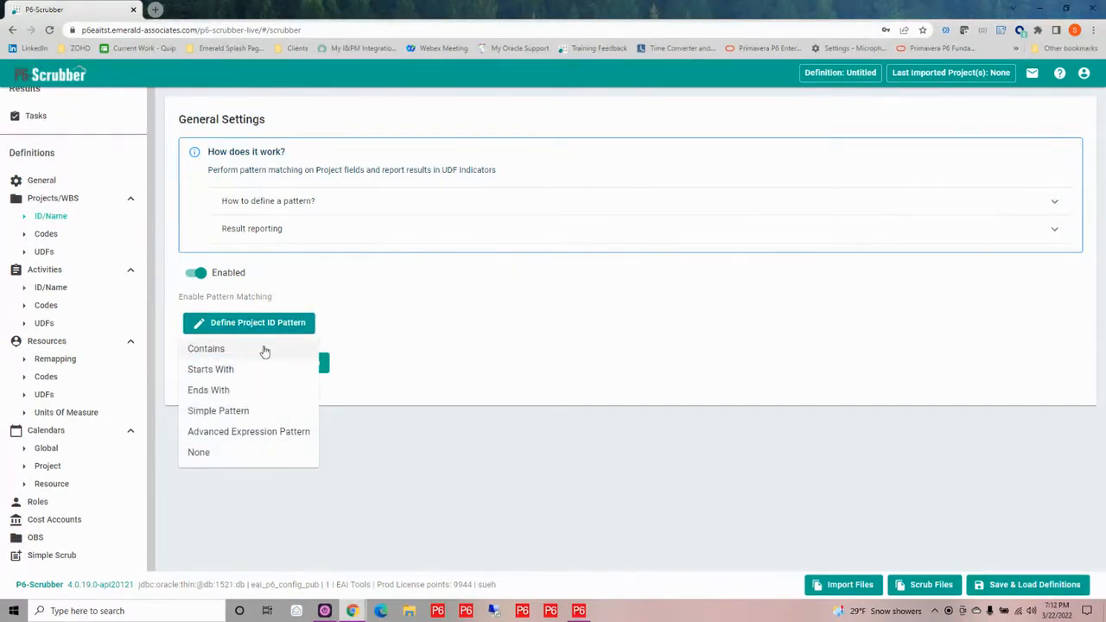
left_click(270, 412)
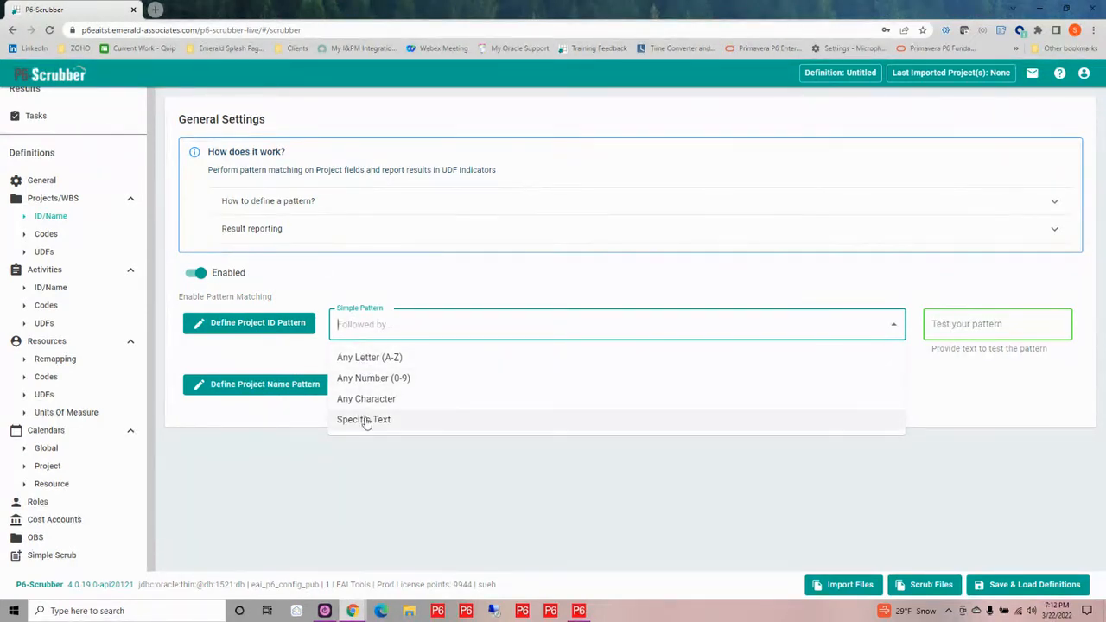
Start the project ID pattern with 2 letters of any kind (A-Z), restricted to upper case
left_click(372, 359)
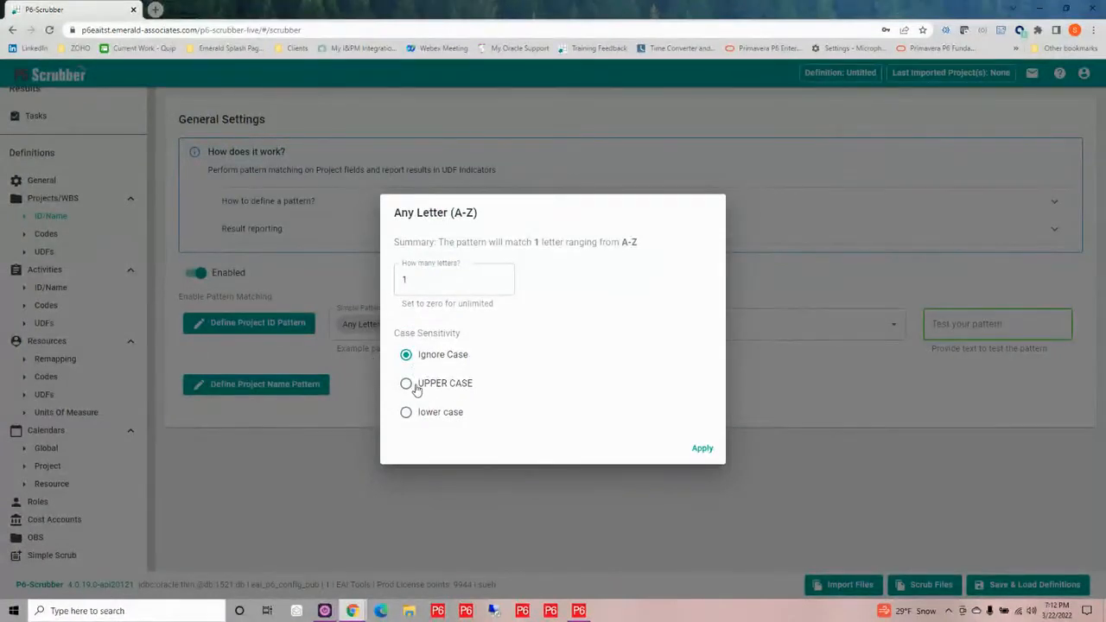
left_click(407, 384)
left_click(423, 279)
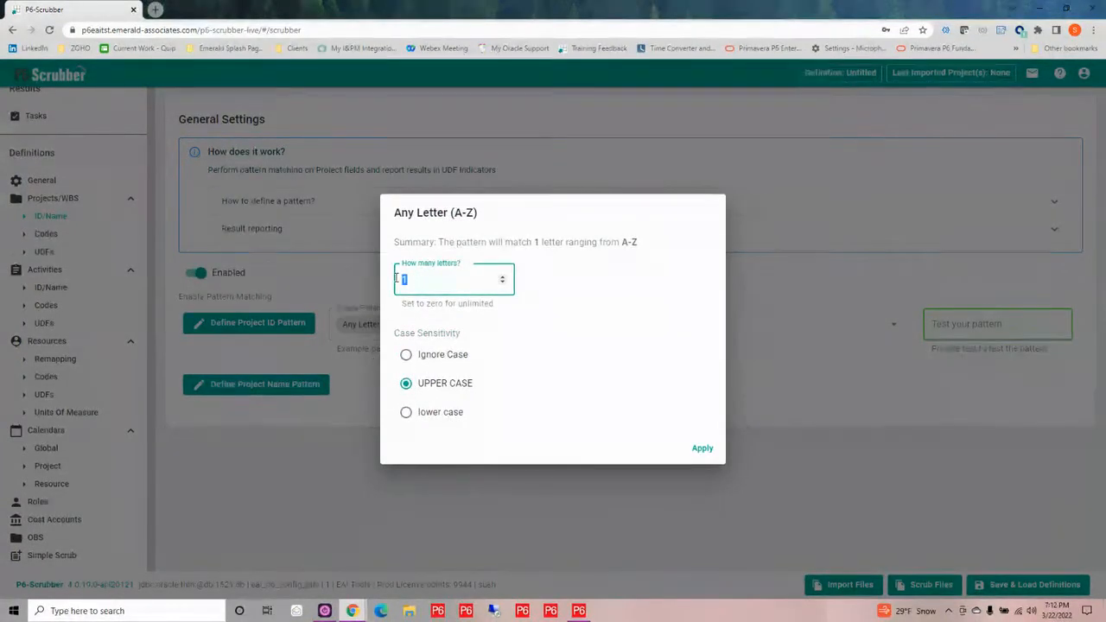
key("BackSpace")
type("2")
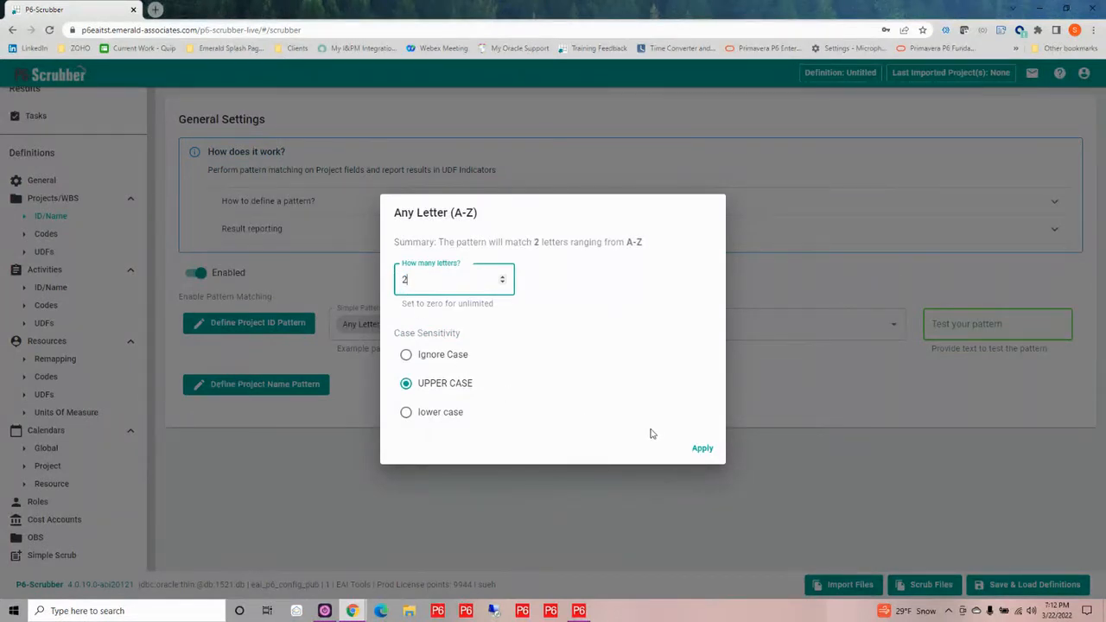
left_click(701, 450)
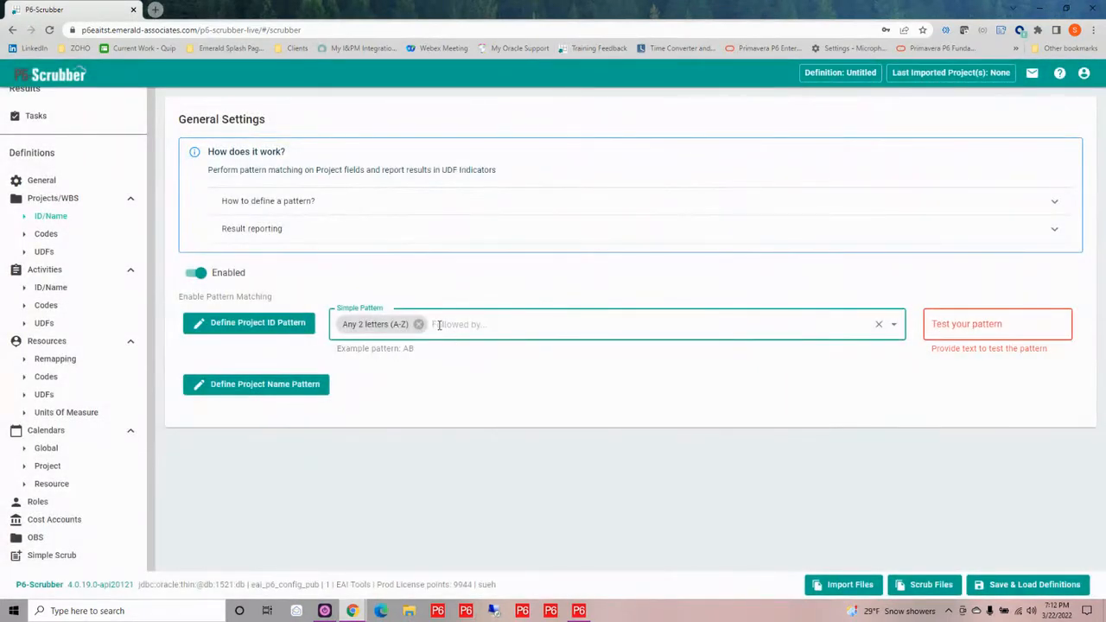
Add an Any Number (0-9) element of 5 digits to the project ID pattern
left_click(438, 323)
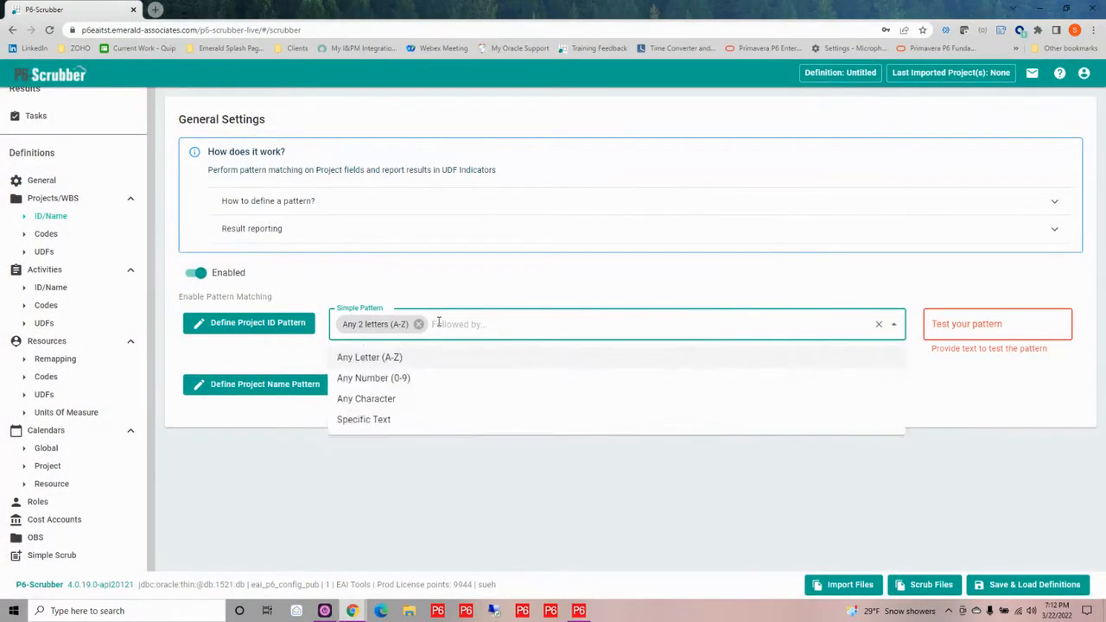
left_click(383, 380)
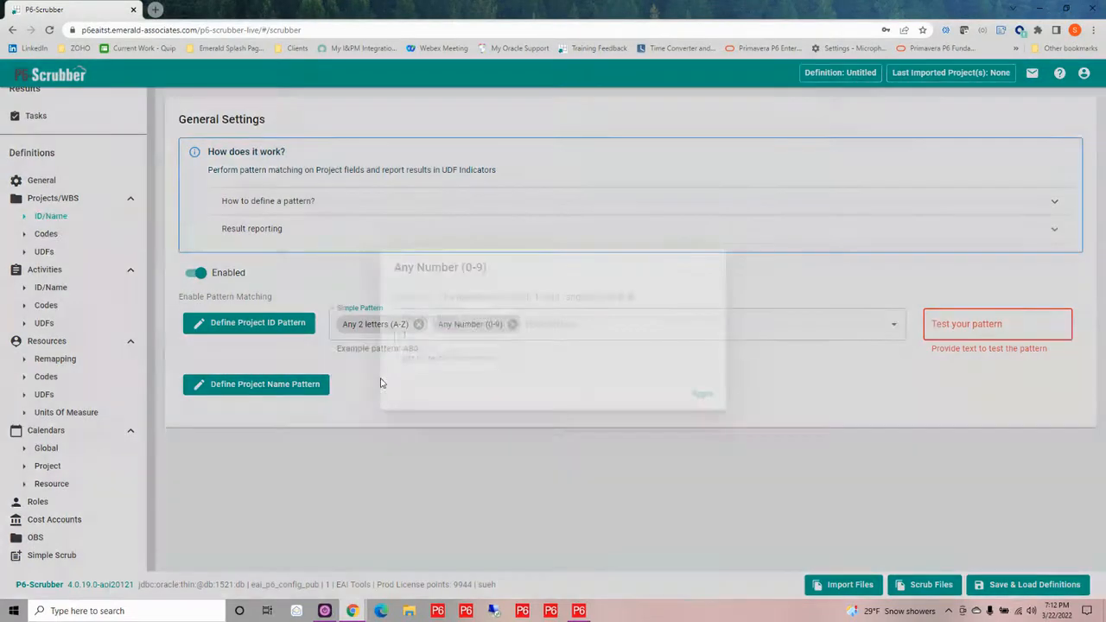
double_click(401, 333)
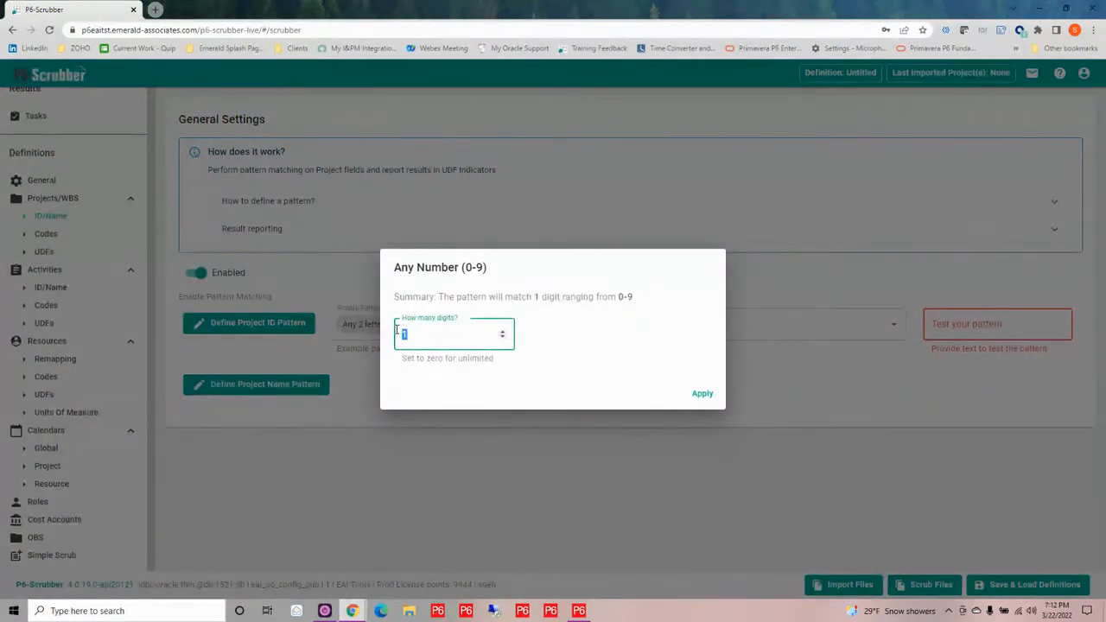
type("5")
left_click(702, 395)
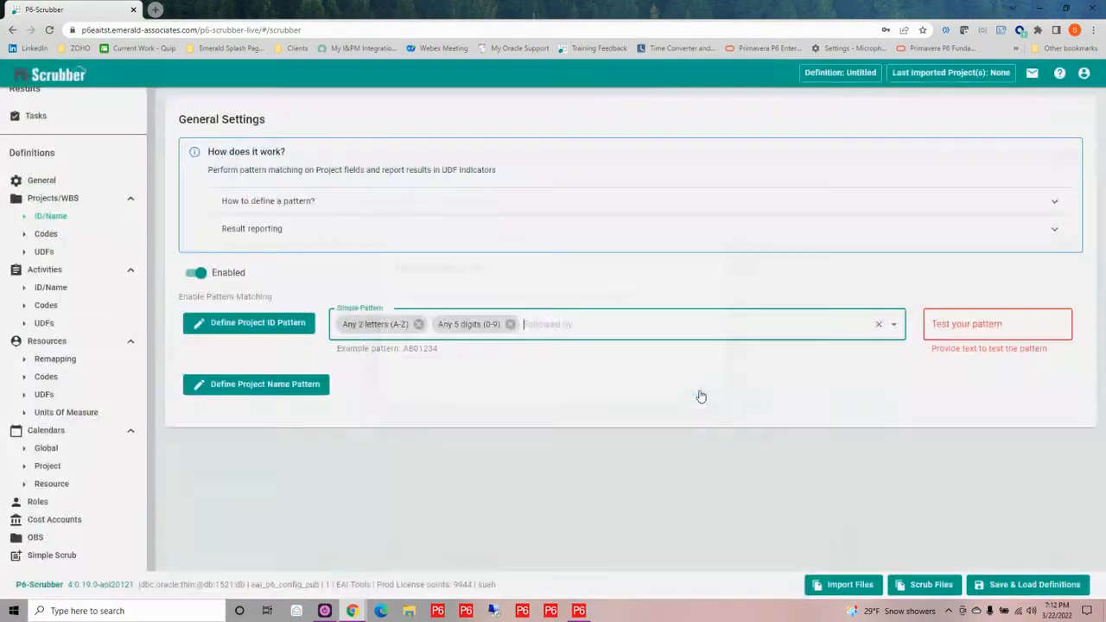
Append the specific text "-" to the project ID pattern
left_click(543, 321)
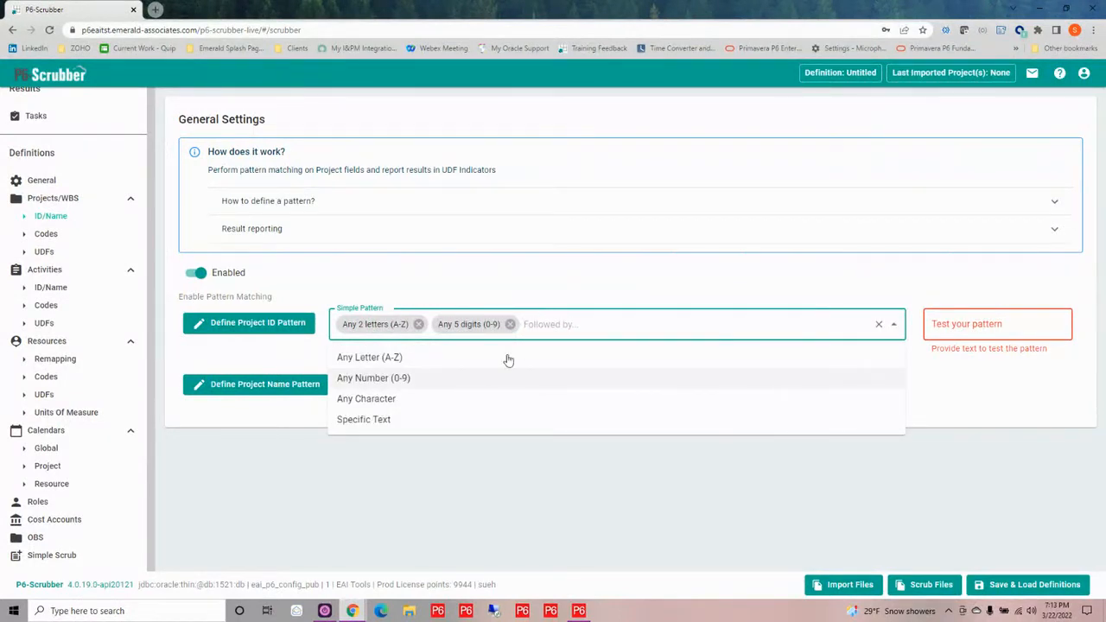
left_click(410, 423)
left_click(418, 340)
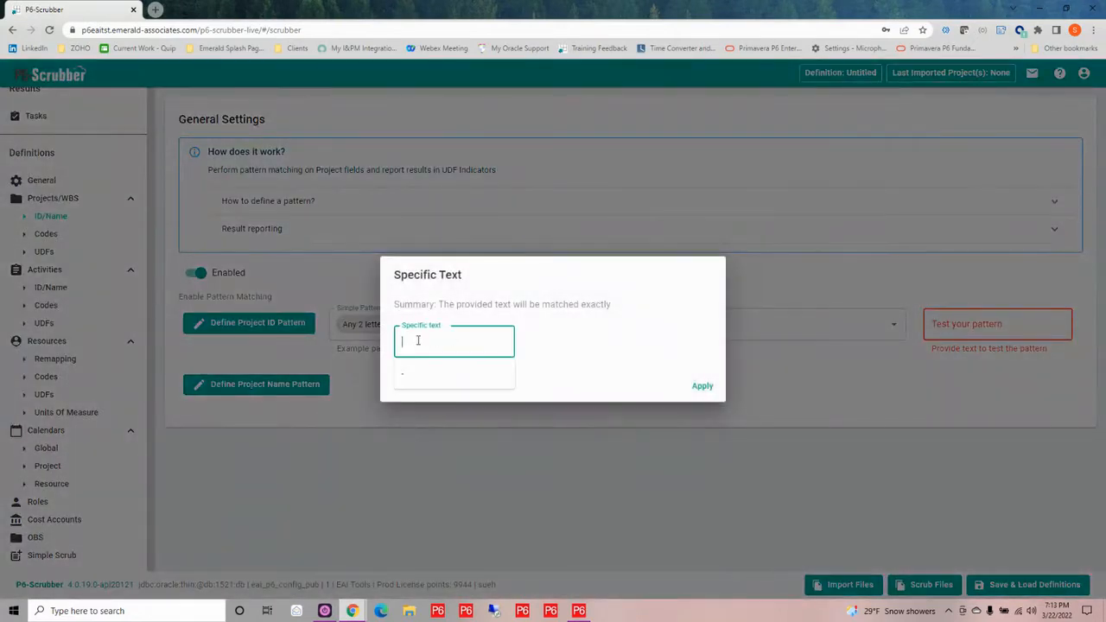
type("-")
left_click(701, 385)
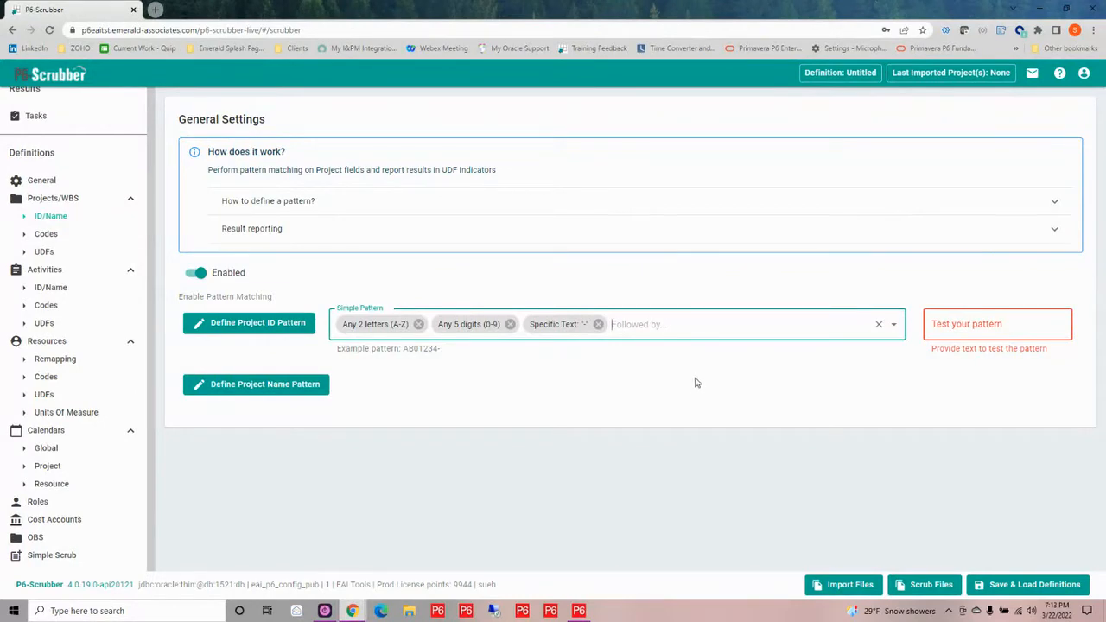
End the project ID pattern with an Any Character element of length 0 for unlimited, and test it with SC02080-res-SCRUB
left_click(619, 324)
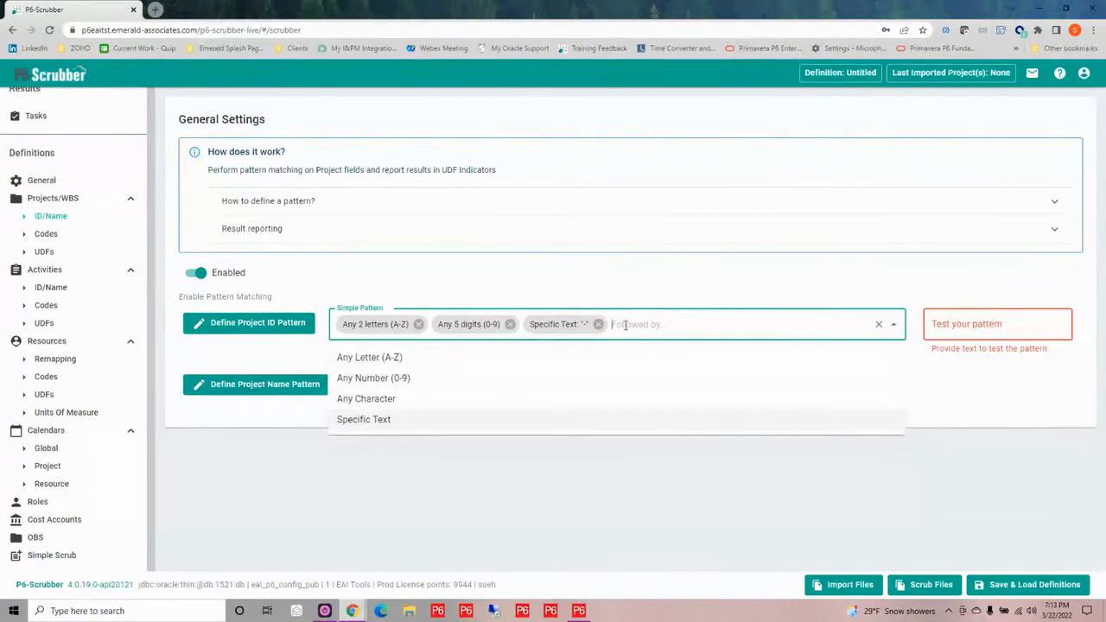
left_click(364, 398)
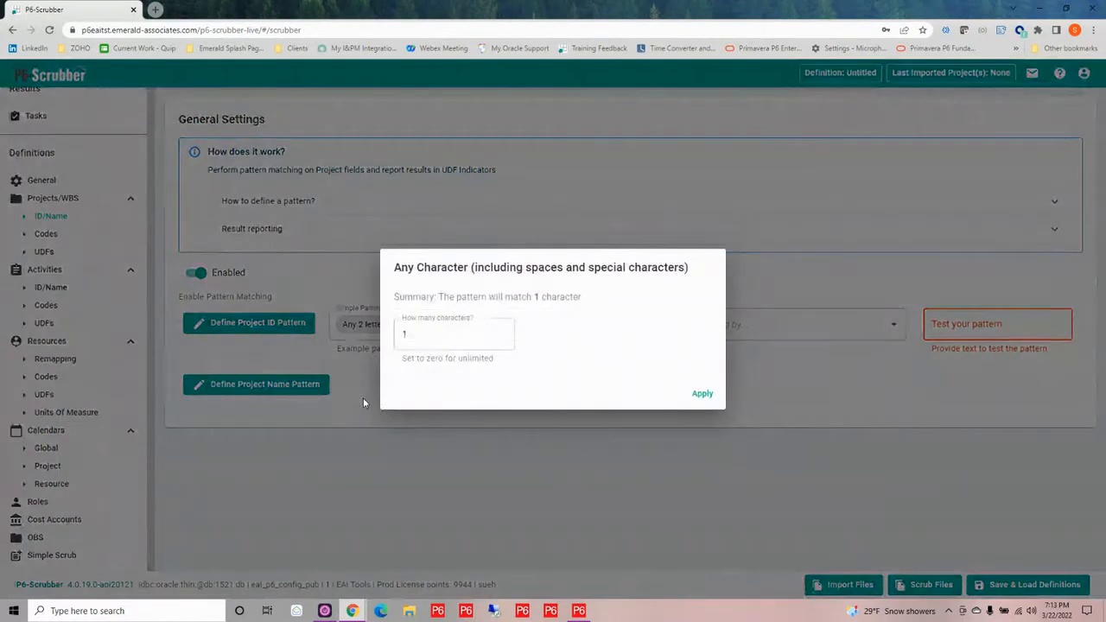
double_click(404, 334)
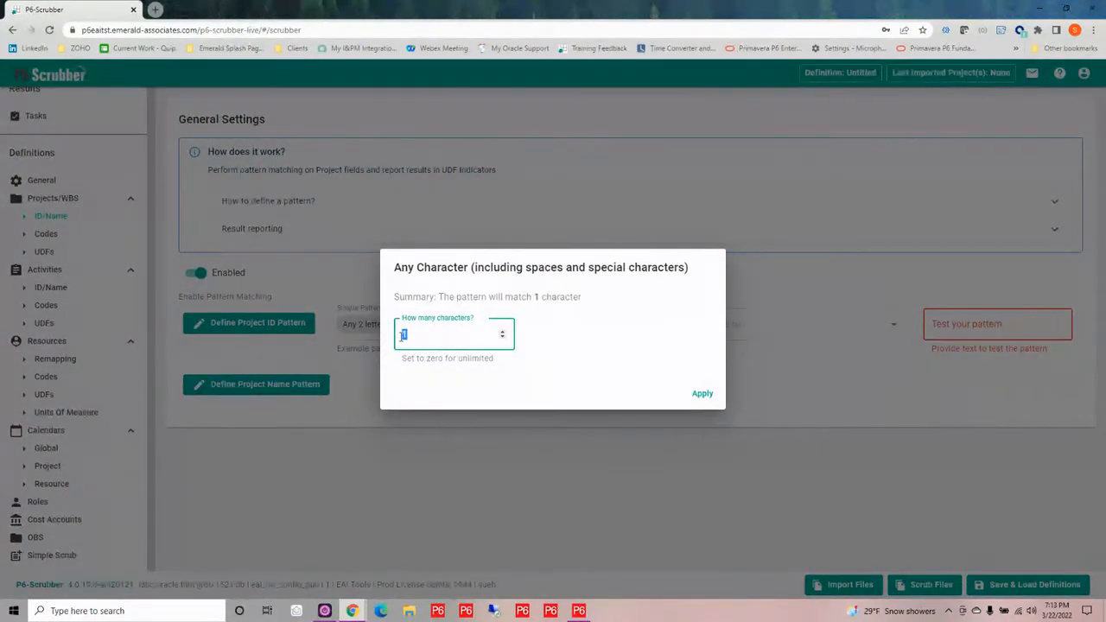
type("0")
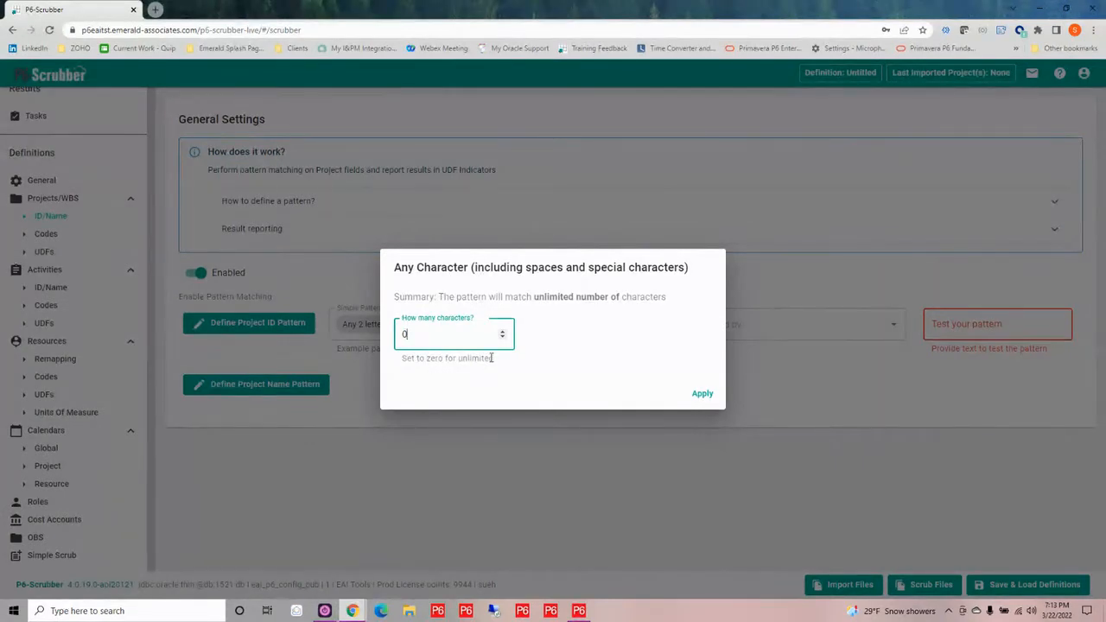
left_click(701, 395)
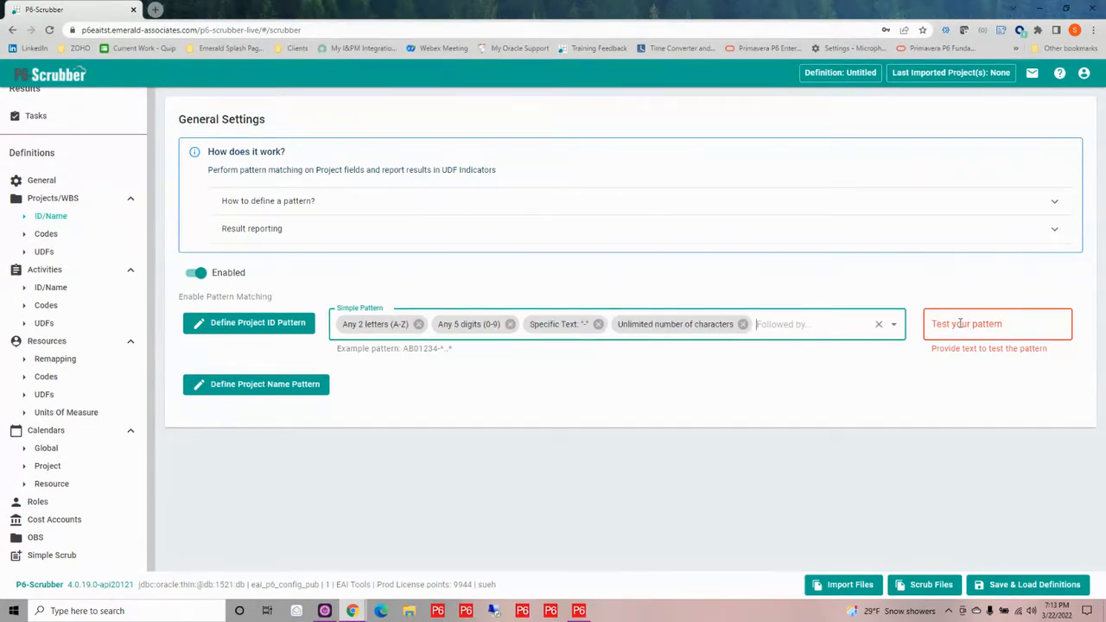
left_click(959, 324)
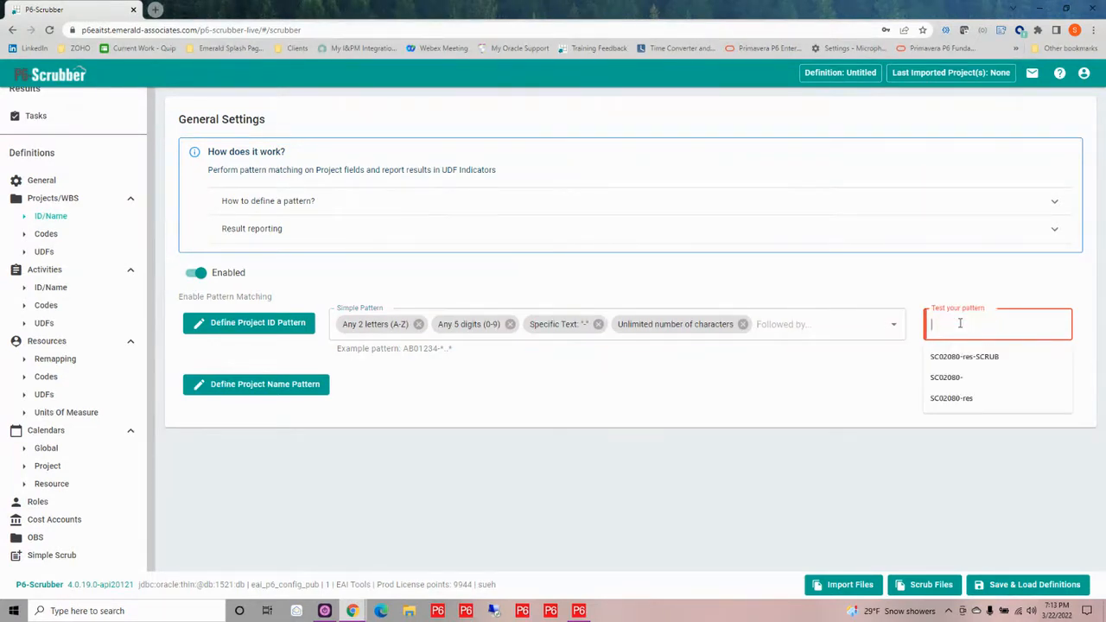
left_click(953, 359)
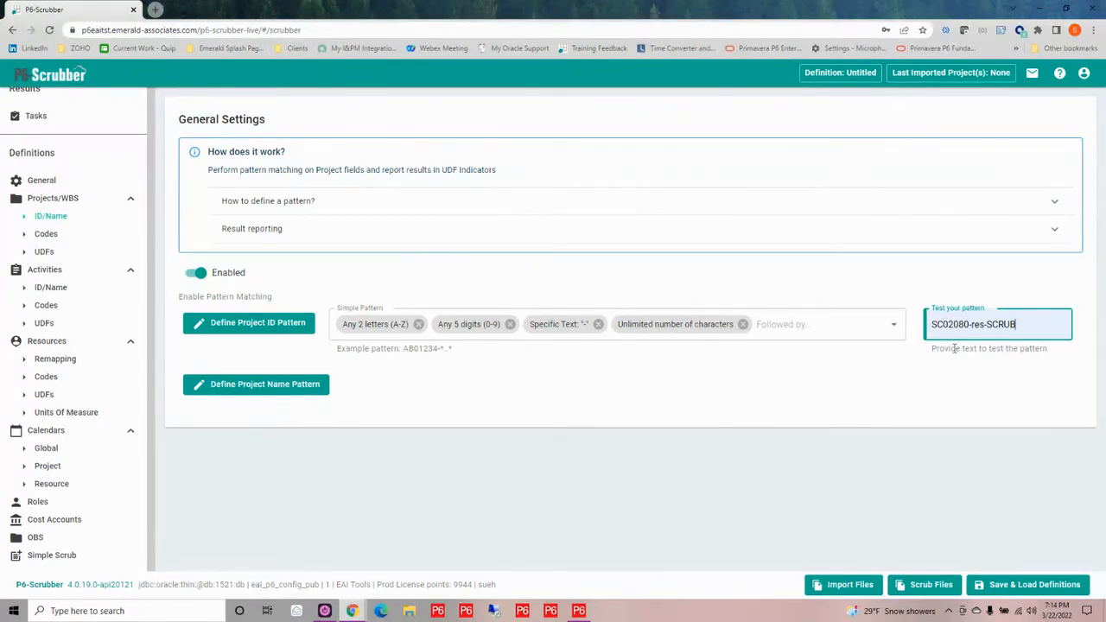
Enable activity code scrubbing and add a code type named Vendor
left_click(46, 306)
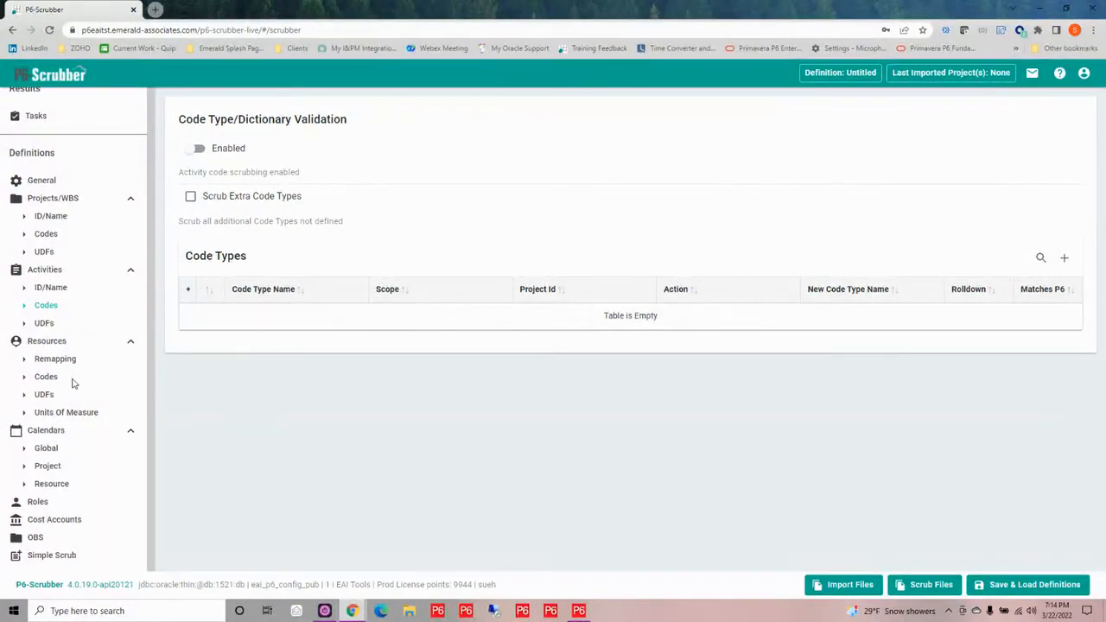
left_click(195, 149)
left_click(1065, 259)
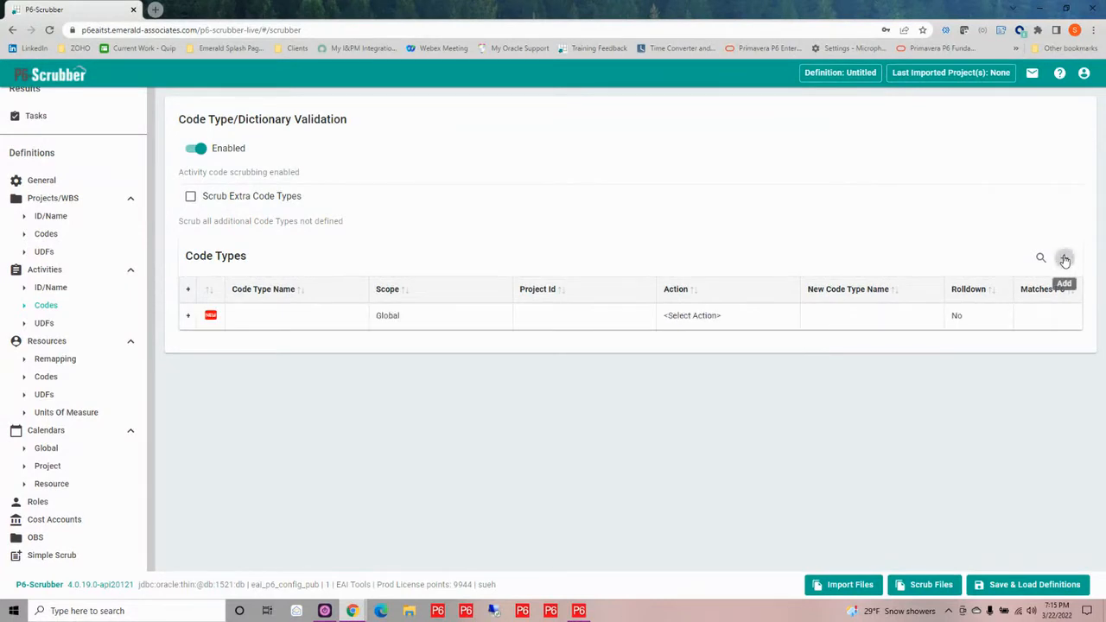
left_click(264, 316)
type("Vendor")
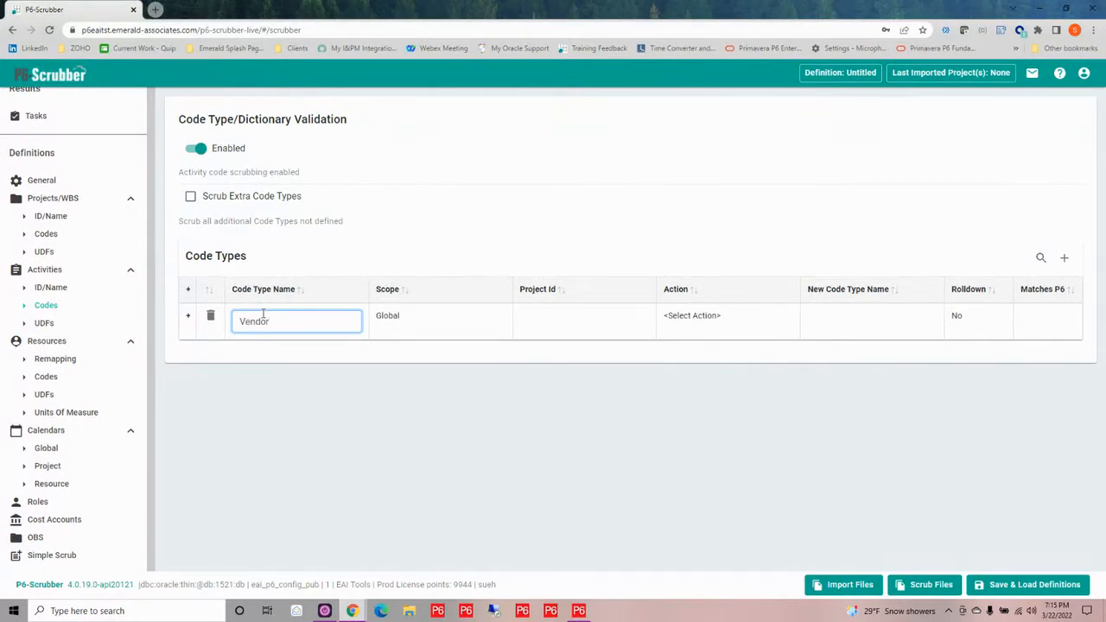
key("Return")
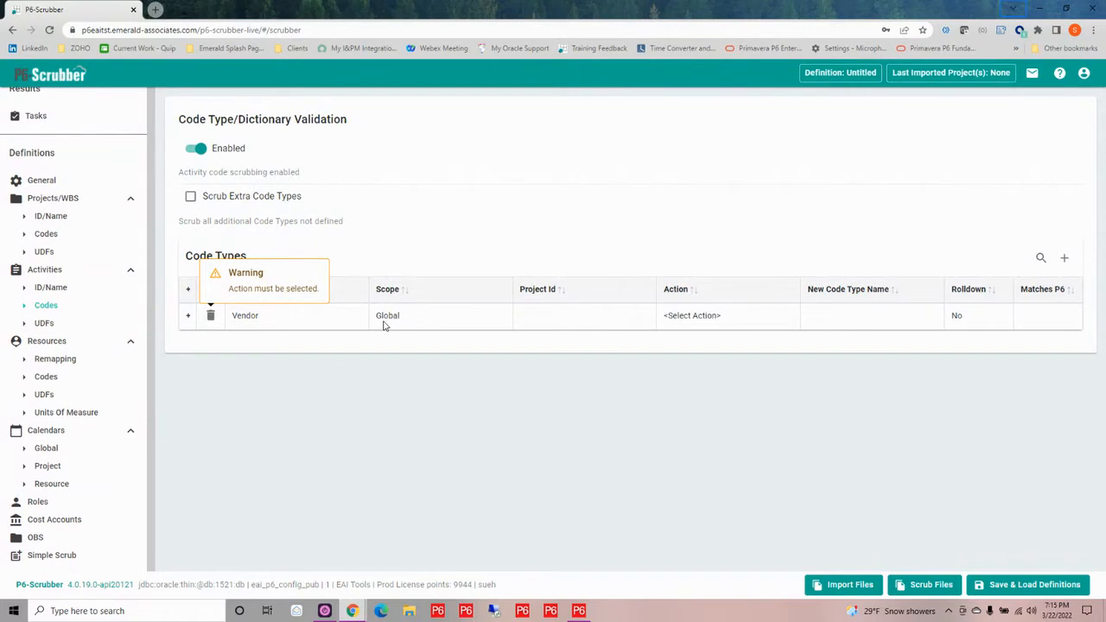
Set the Vendor code type's action to Keep and its new code type name to the existing P6 code Vendor
left_click(708, 316)
left_click(708, 321)
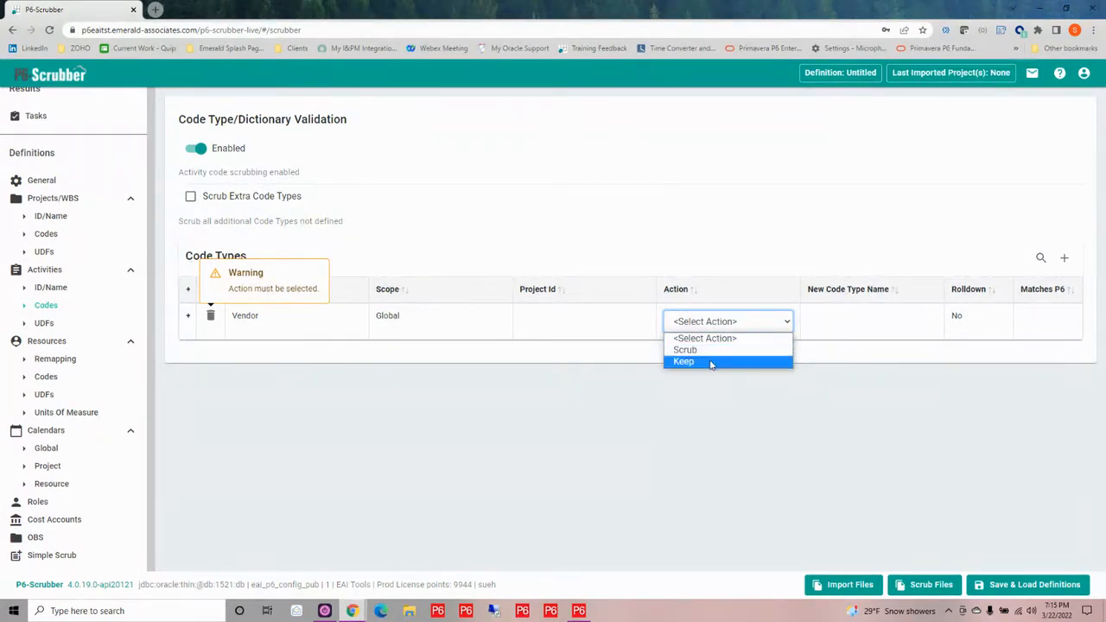
left_click(710, 362)
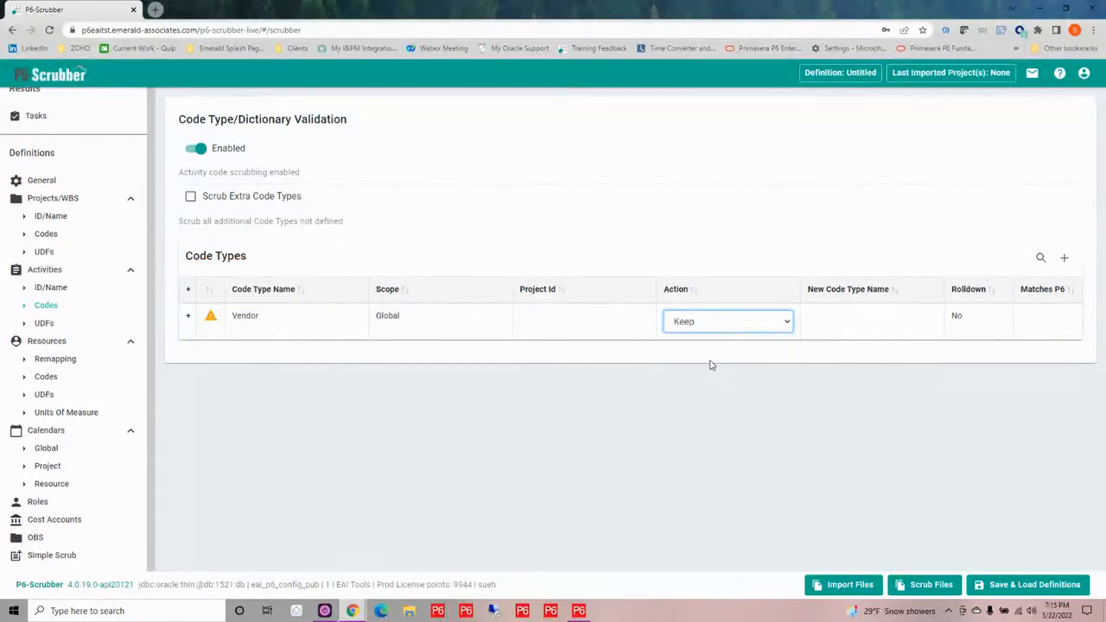
left_click(827, 325)
left_click(827, 321)
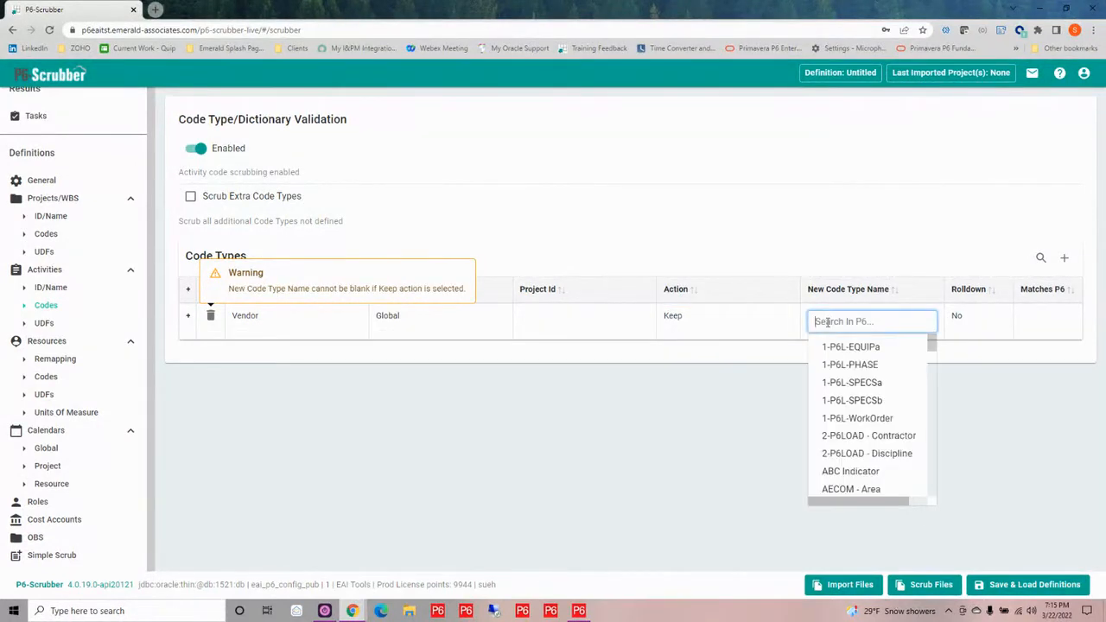
type("ve")
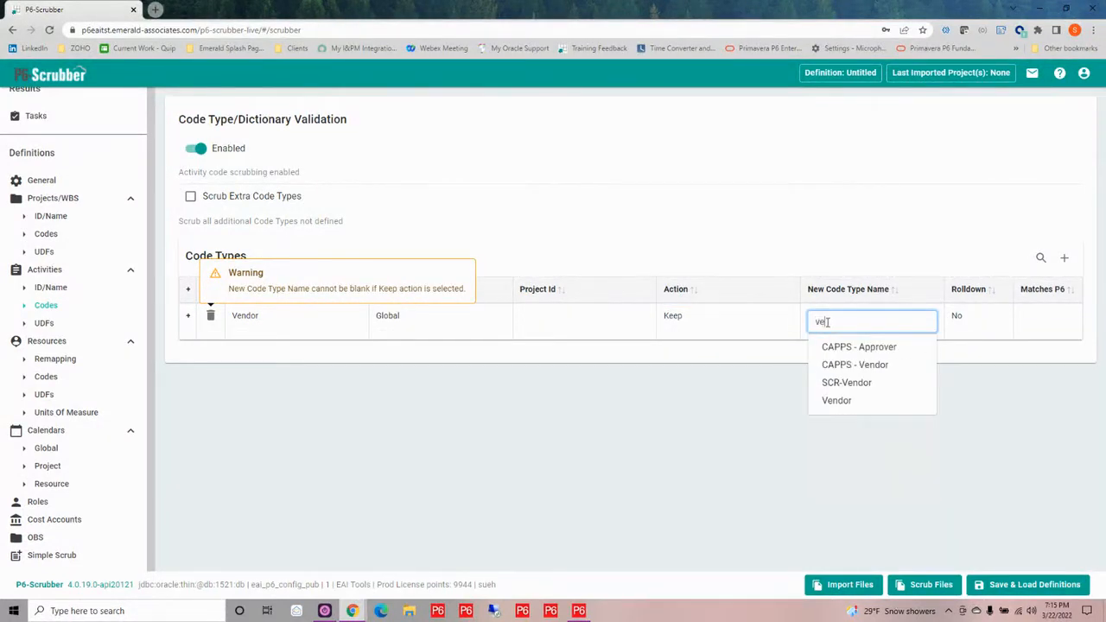
left_click(840, 401)
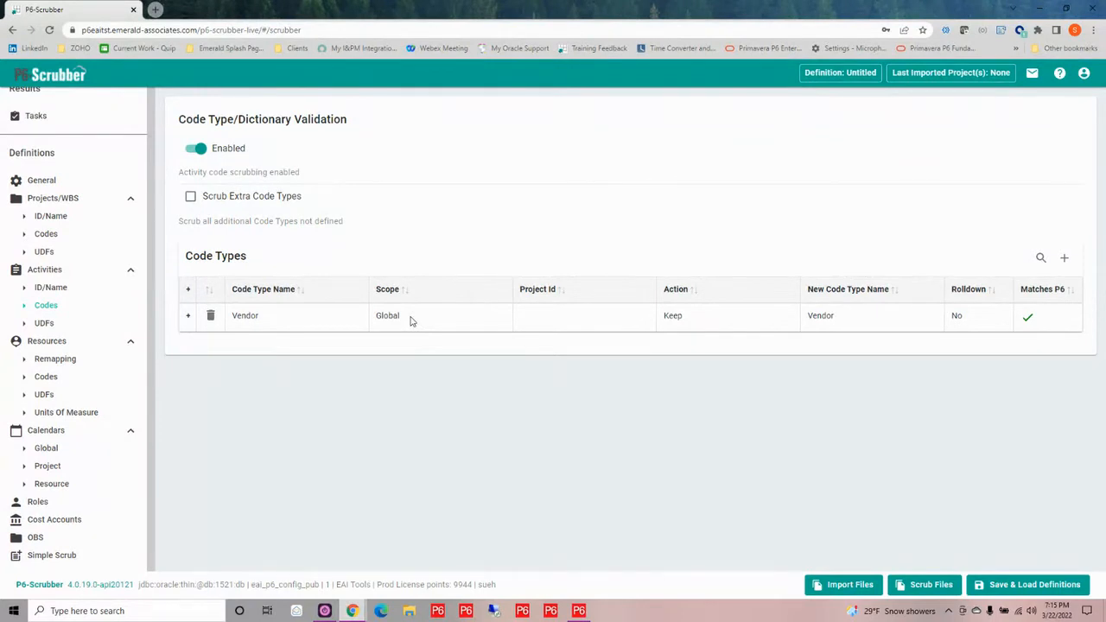
left_click(957, 316)
Open the bulk editor for the Vendor dictionary, then switch to Primavera P6 Professional and open its activity codes
left_click(188, 316)
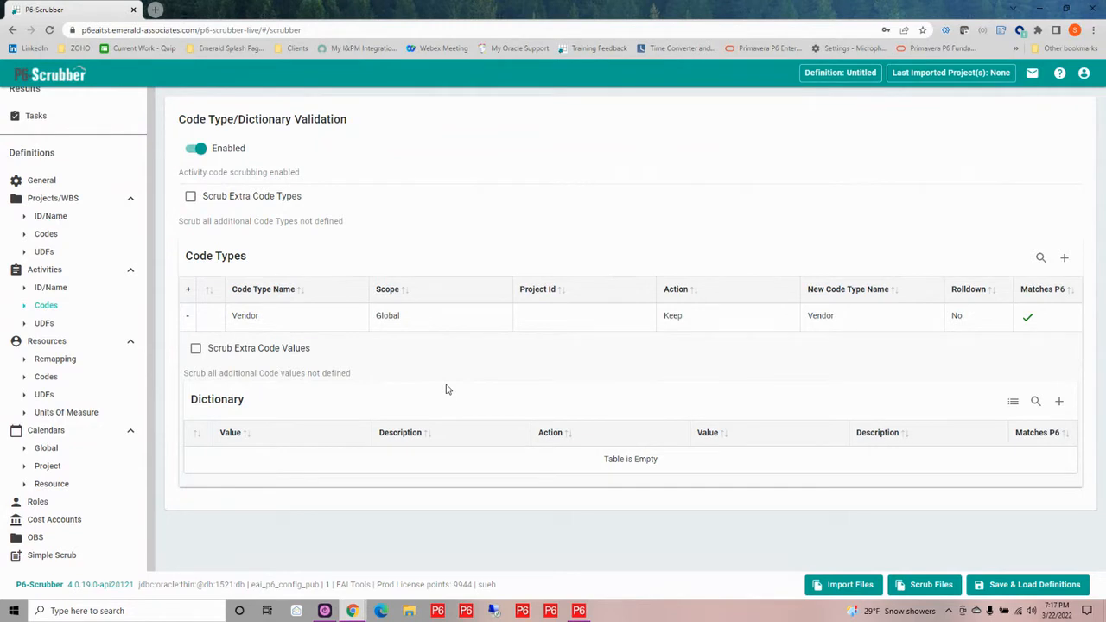
left_click(1015, 403)
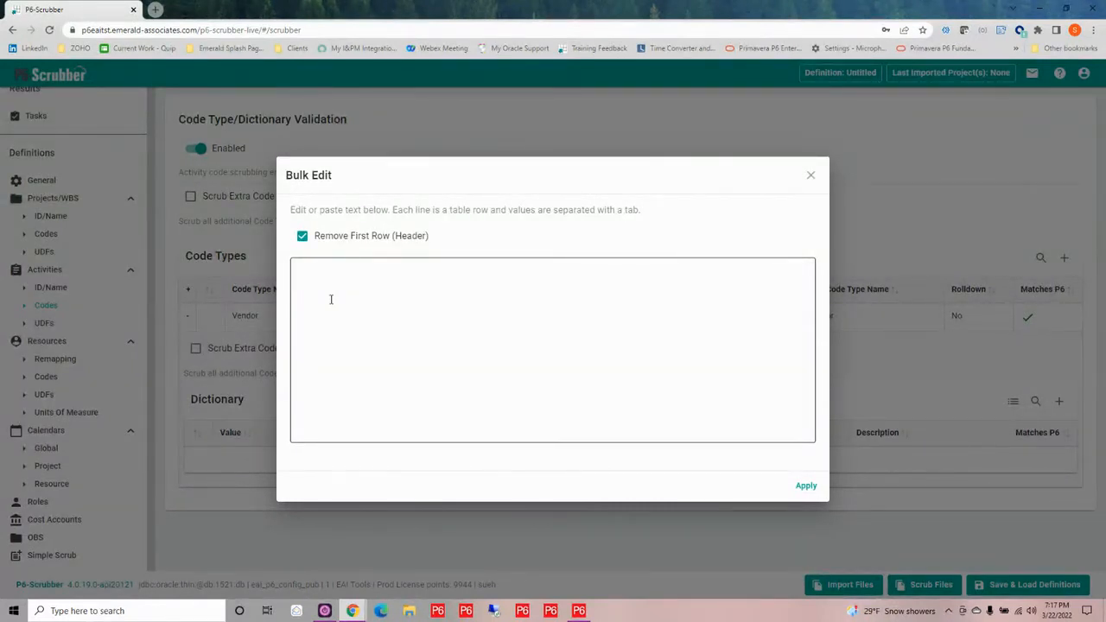
left_click(579, 611)
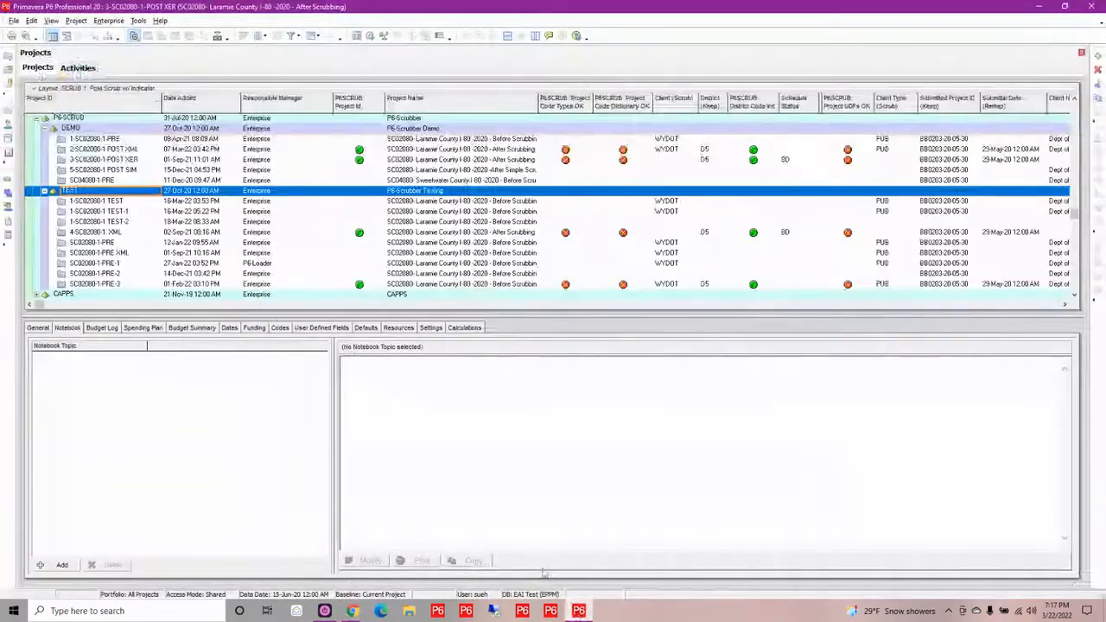
left_click(108, 20)
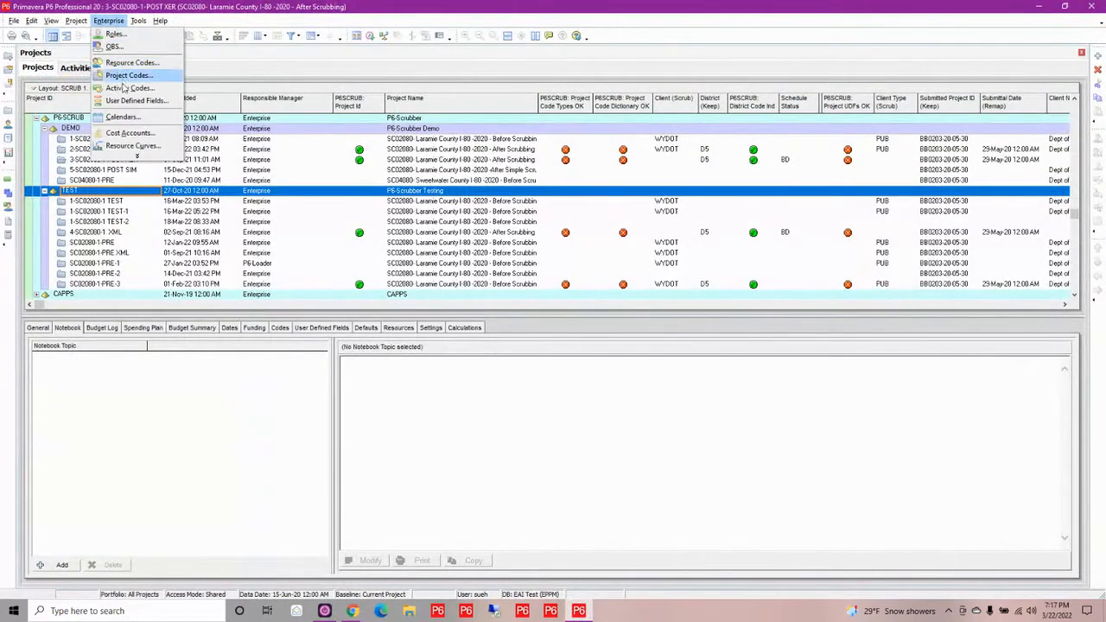
left_click(118, 88)
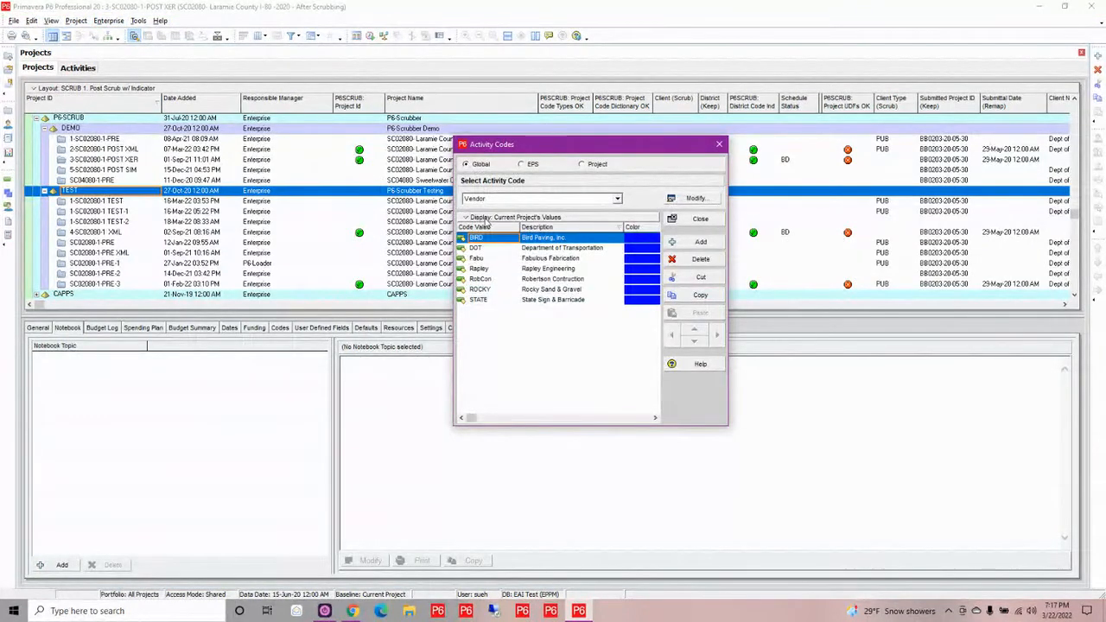
Filter the global Vendor activity code to show all values and copy every code value from BIRD to STATE
left_click(486, 220)
mouse_move(488, 371)
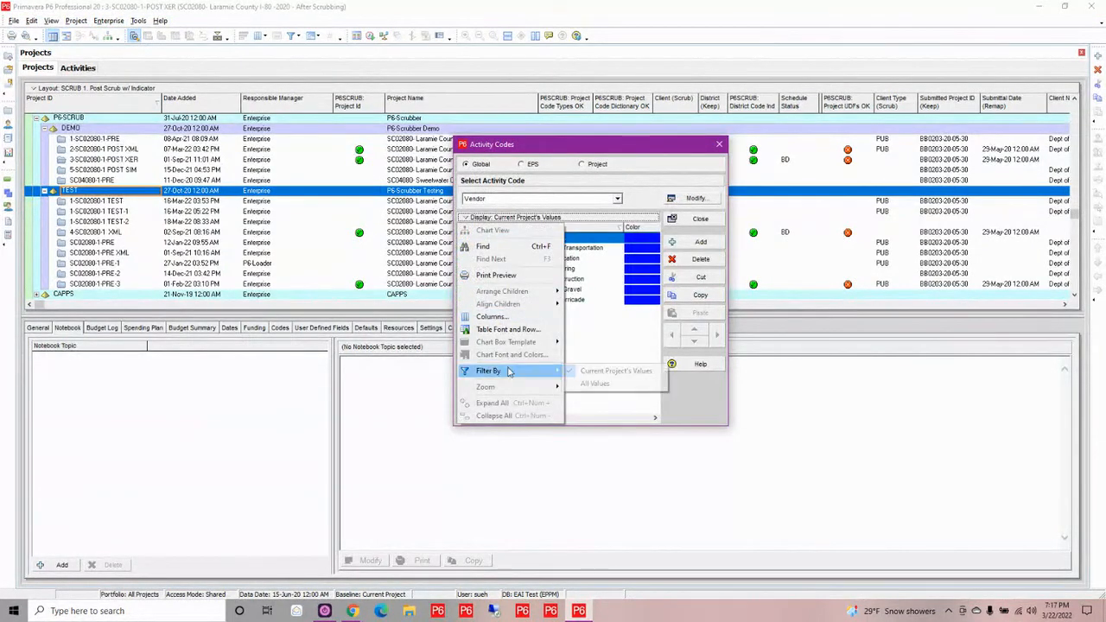
left_click(587, 382)
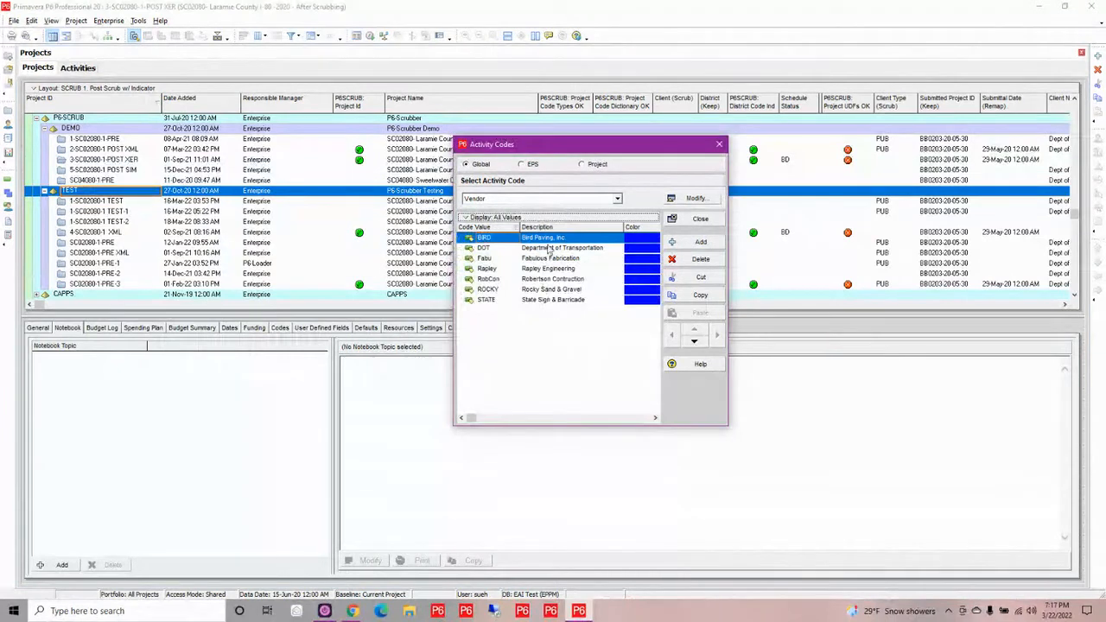
left_click(552, 303, "shift")
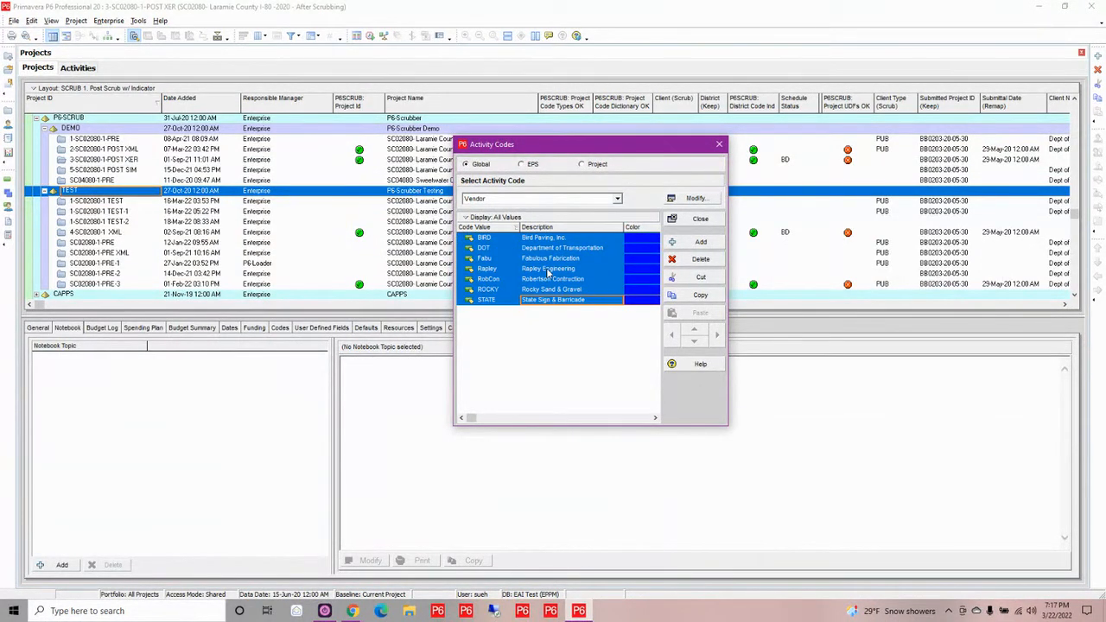
right_click(547, 270)
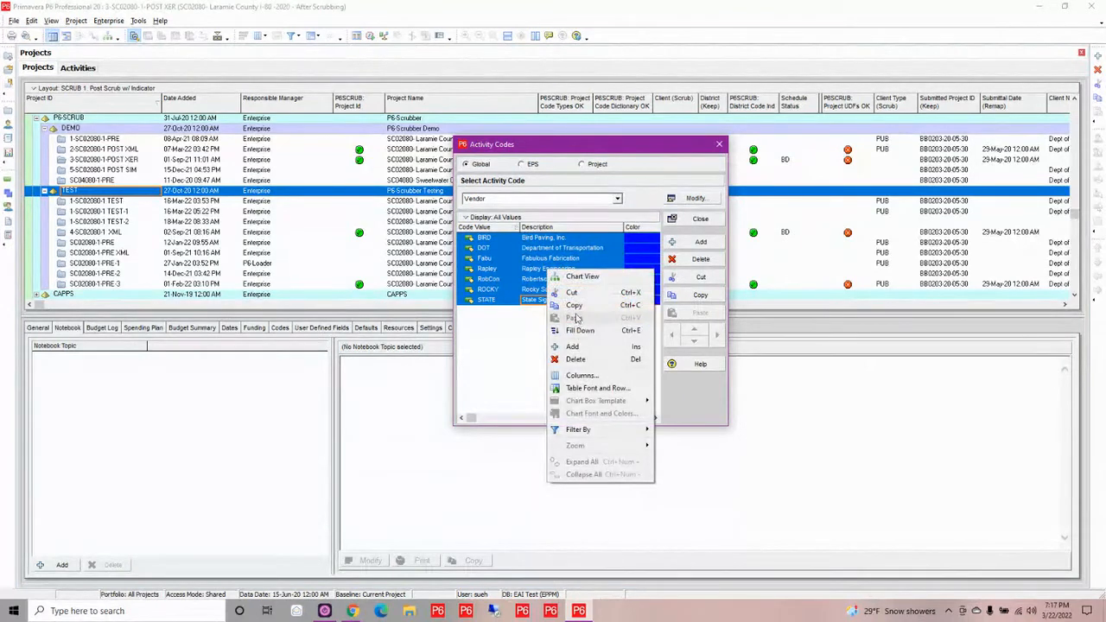
left_click(574, 307)
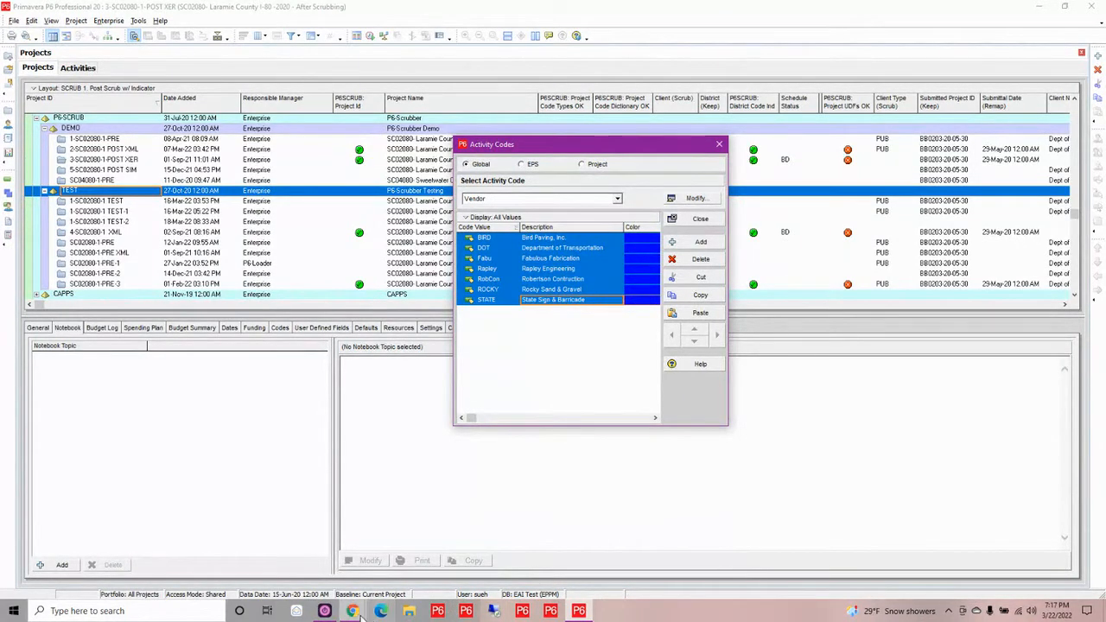
Switch back to P6-Scrubber, paste the copied vendor codes into the bulk editor, remove the color column, and apply the rows
mouse_move(353, 613)
left_click(343, 544)
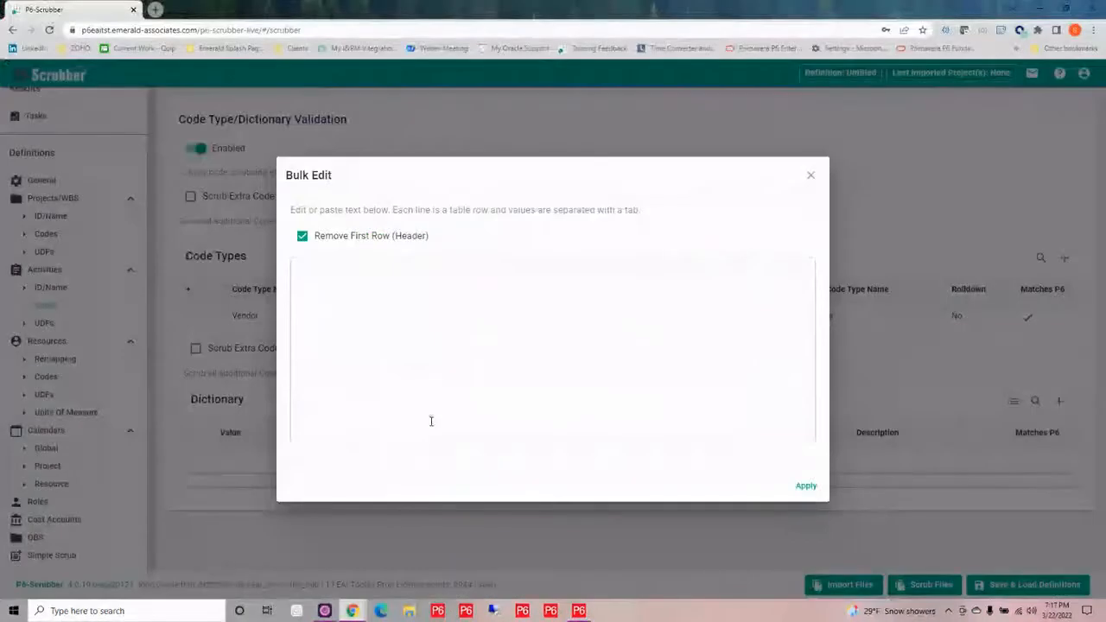
left_click(363, 282)
key("ctrl+v")
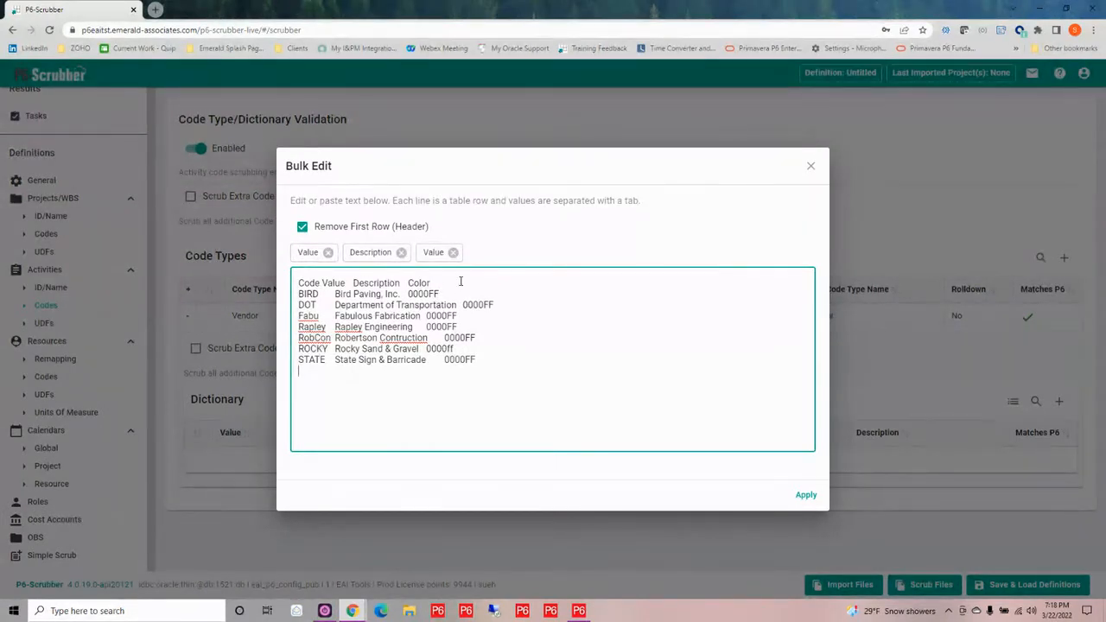
left_click(453, 253)
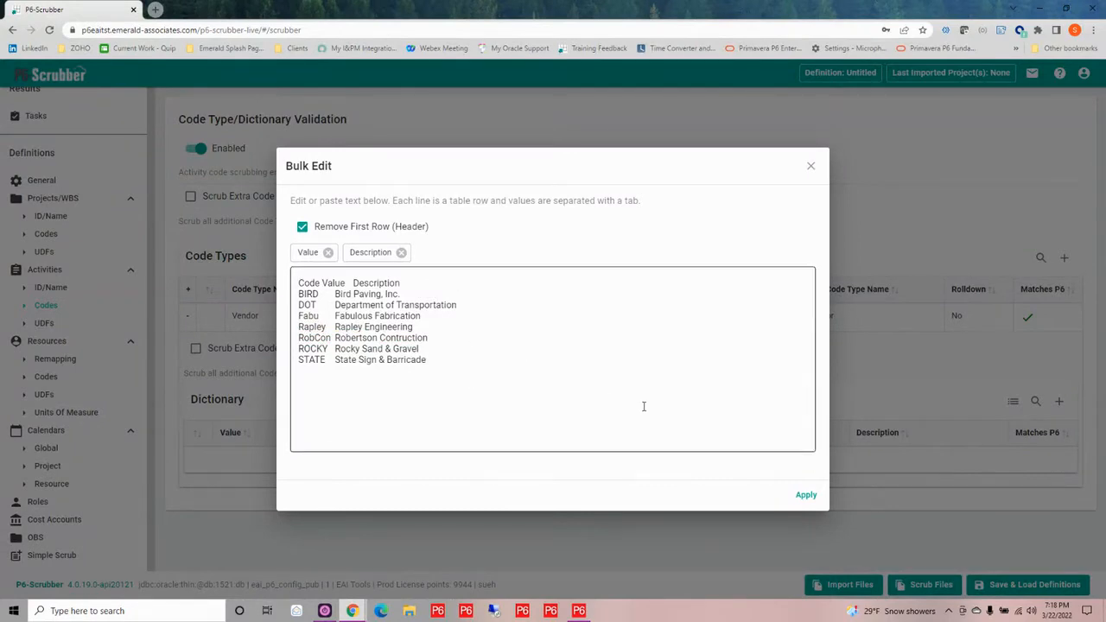
left_click(806, 496)
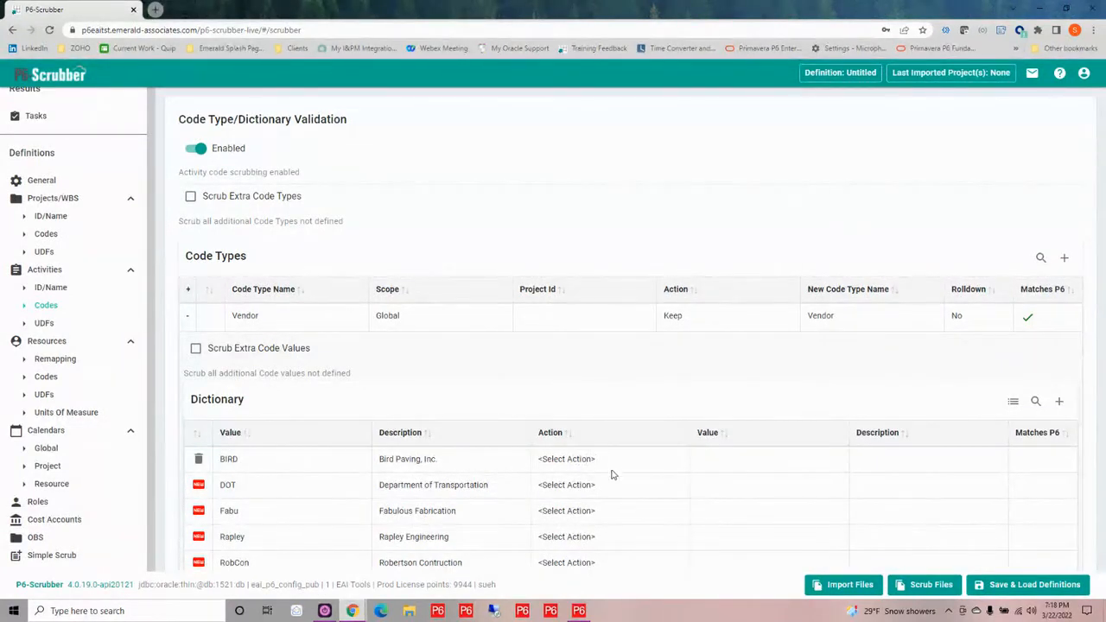
Set the action to Keep for the BIRD, DOT and Fabu dictionary values
left_click(579, 458)
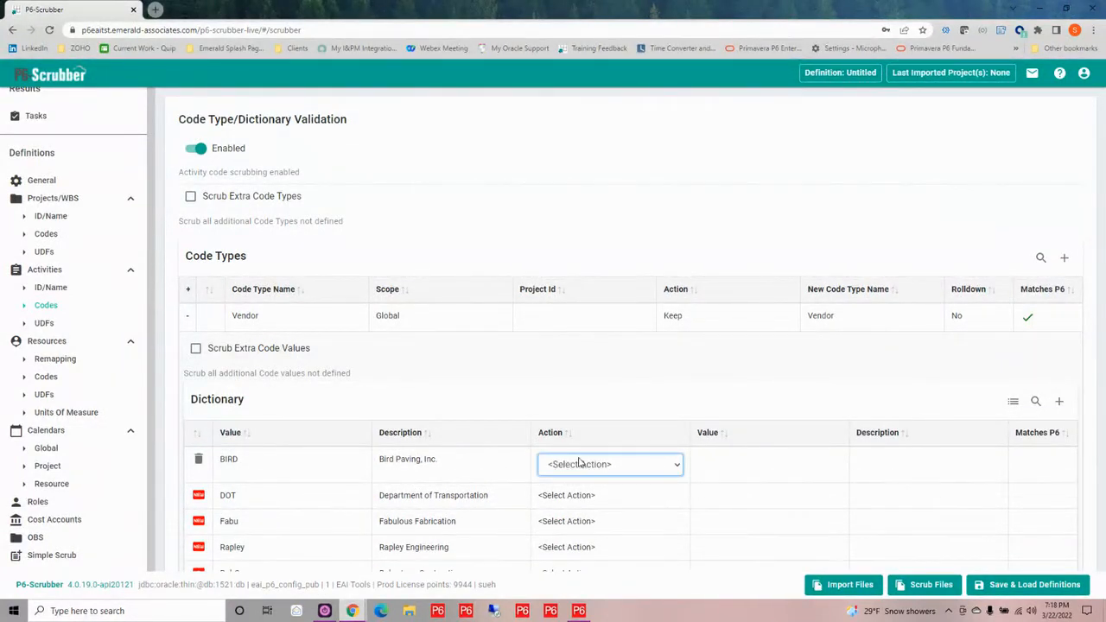
left_click(584, 463)
left_click(584, 504)
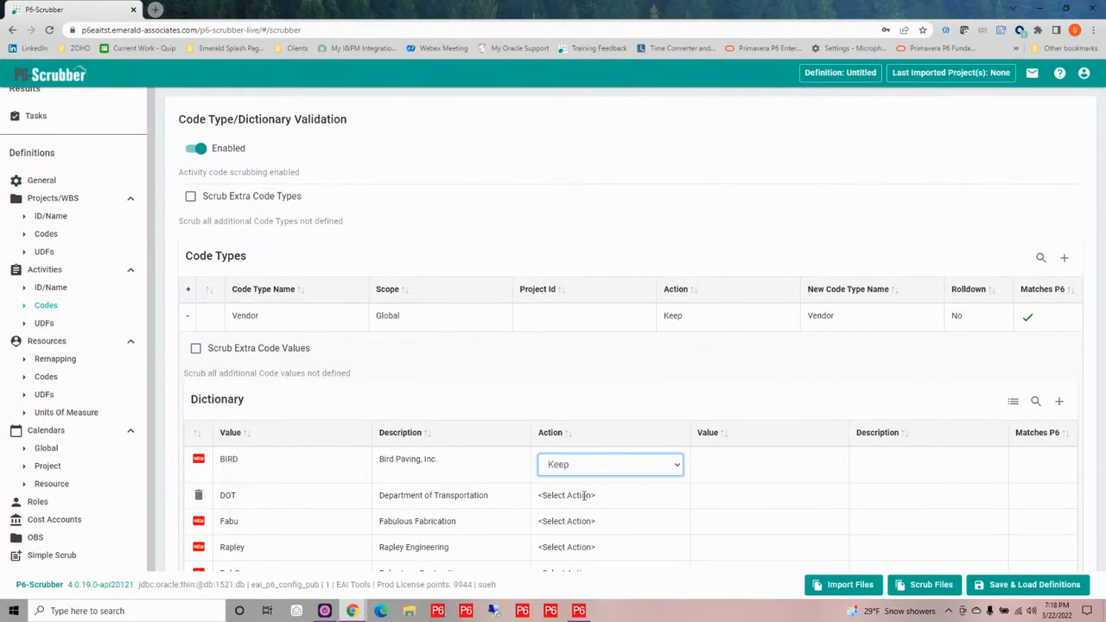
left_click(584, 499)
left_click(585, 494)
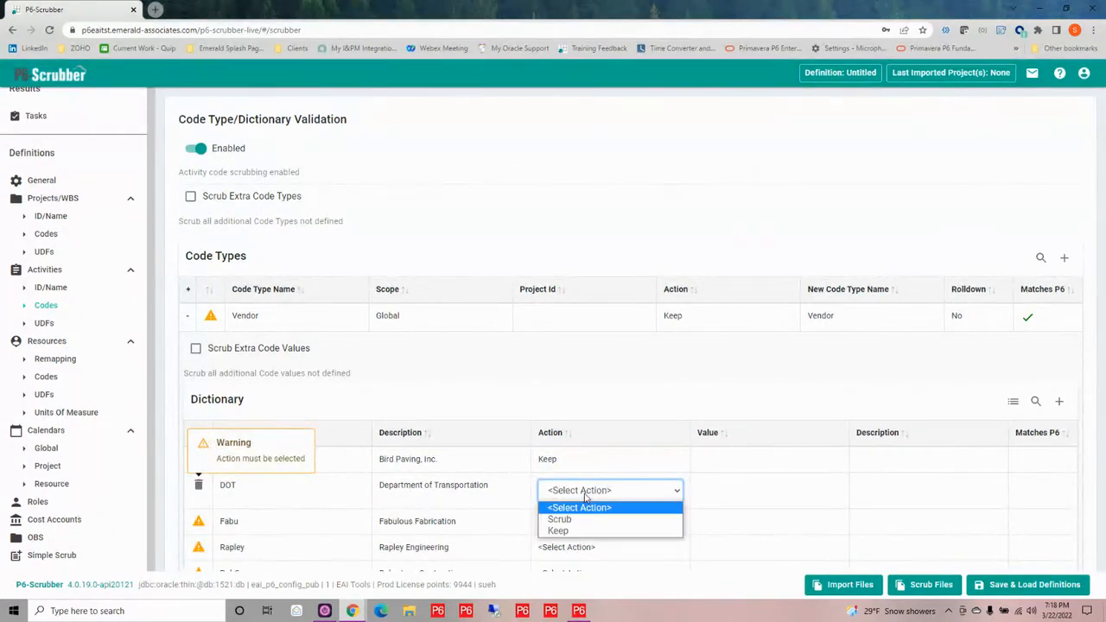
left_click(588, 532)
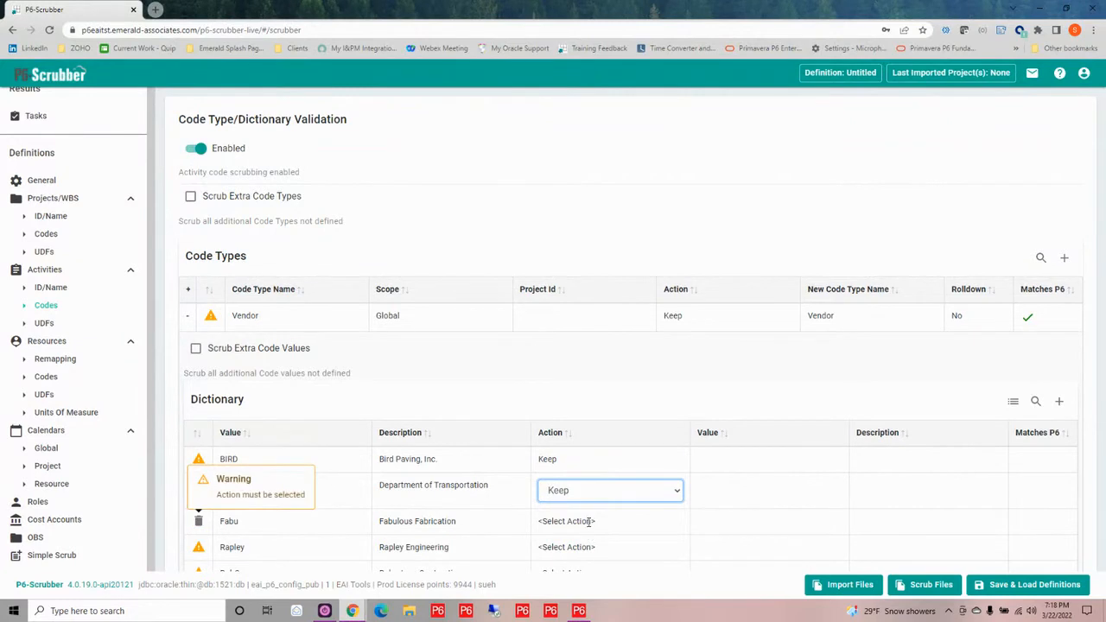
left_click(587, 521)
left_click(602, 517)
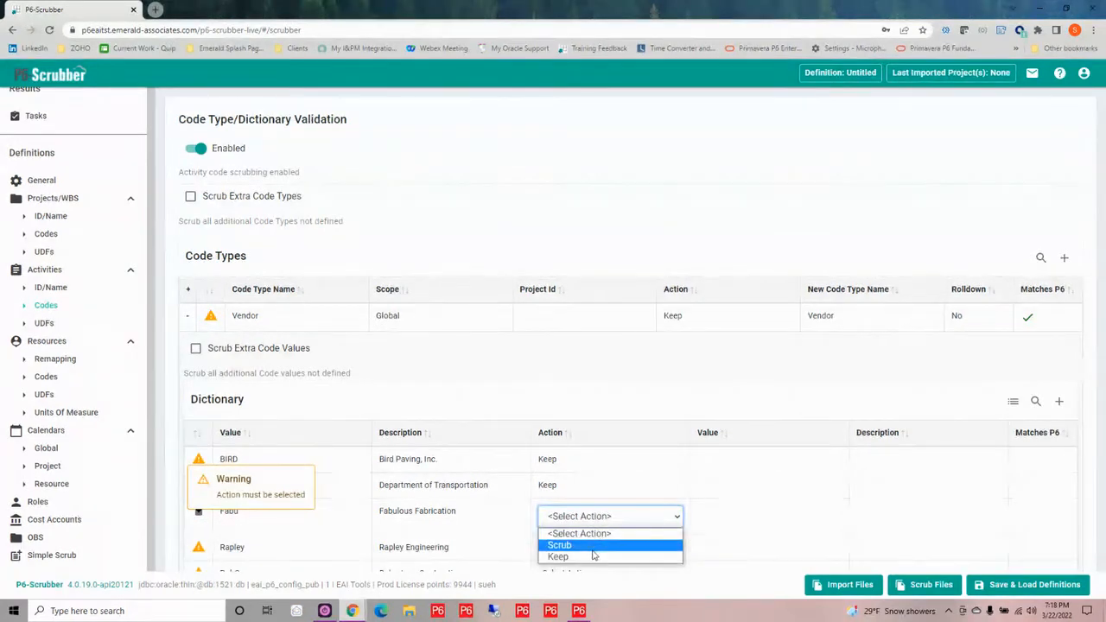
left_click(592, 553)
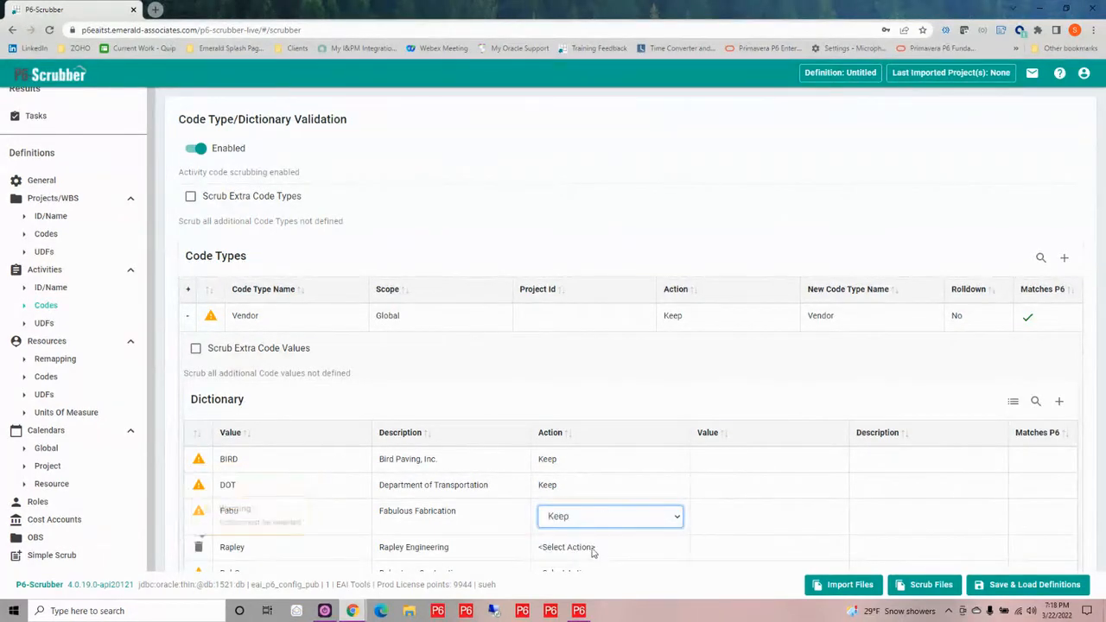
Match the BIRD dictionary entry to the P6 value BIRD with the description Bird Paving, Inc
left_click(739, 463)
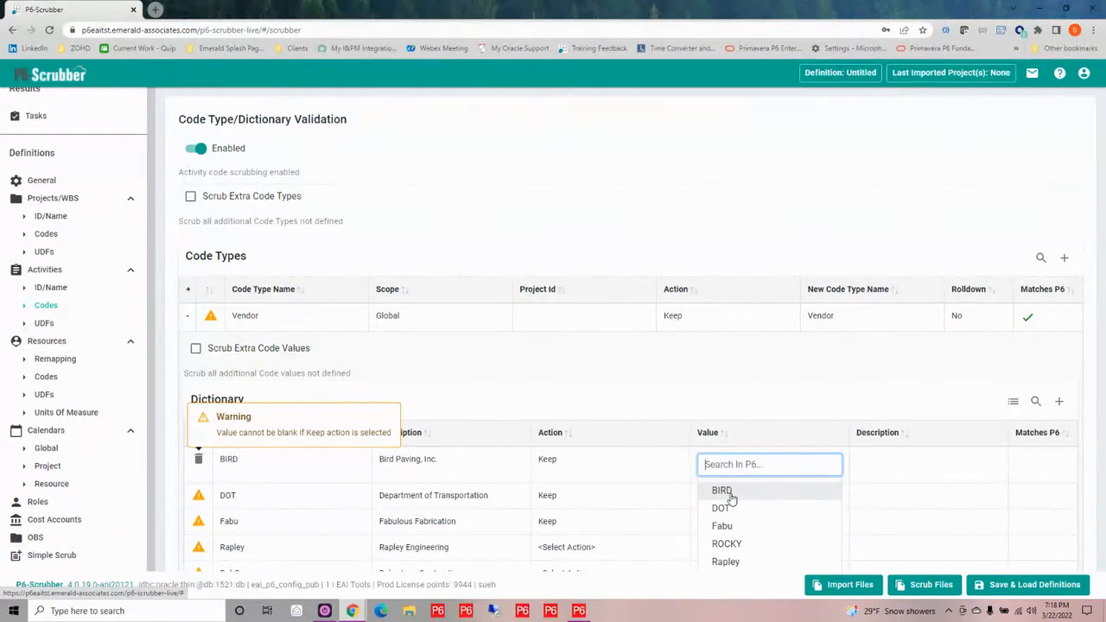
left_click(729, 494)
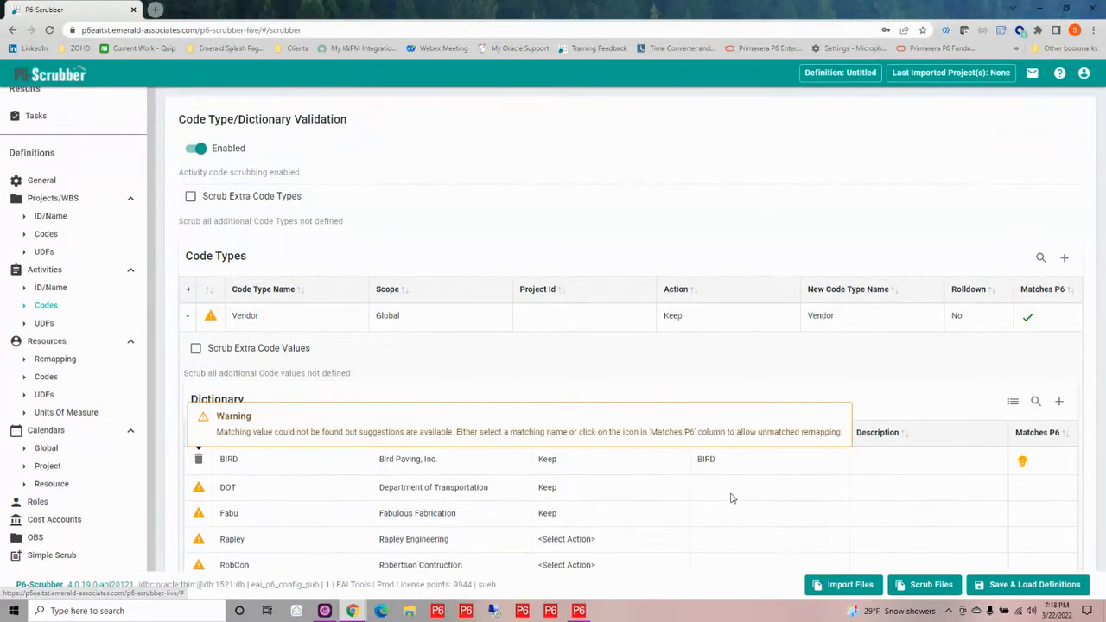
left_click(877, 464)
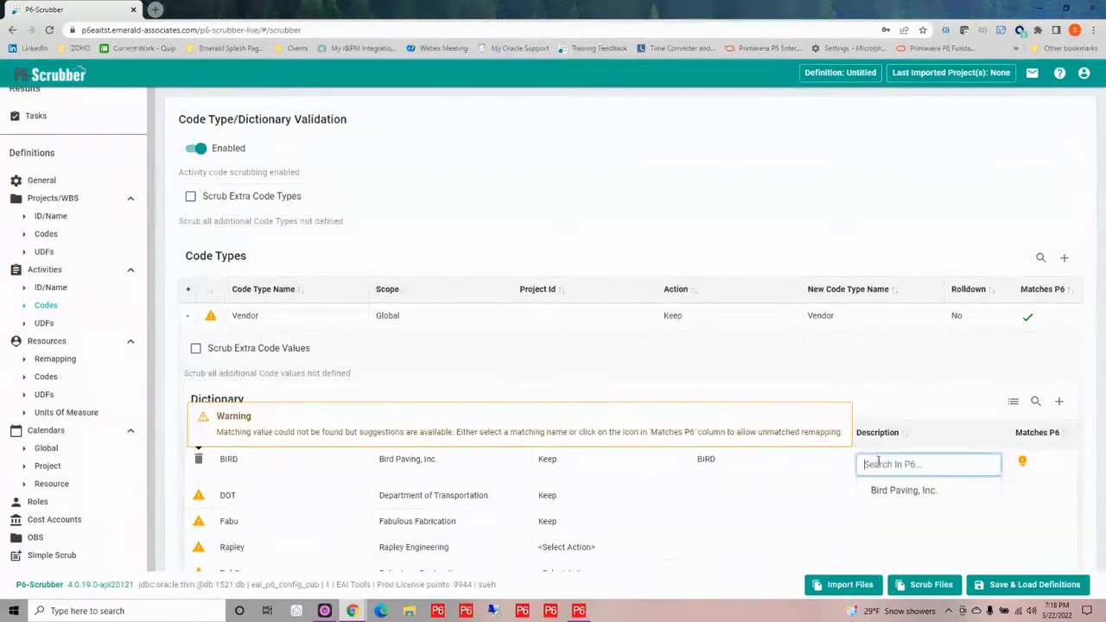
left_click(892, 491)
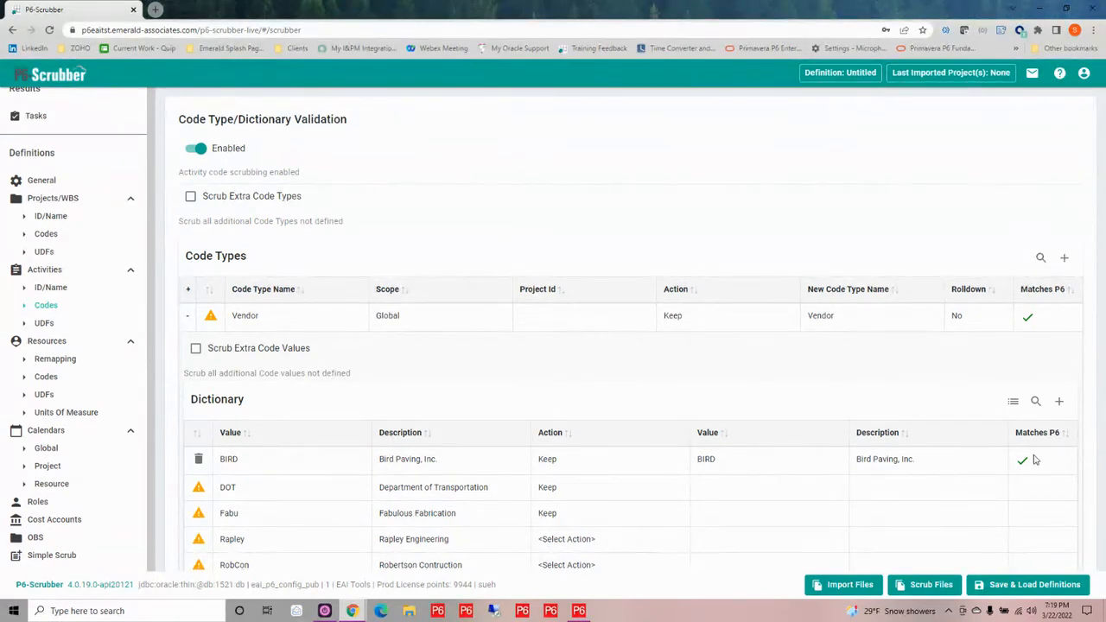
Remap the DOT dictionary entry to the new value Dept Trans
left_click(711, 490)
left_click(710, 491)
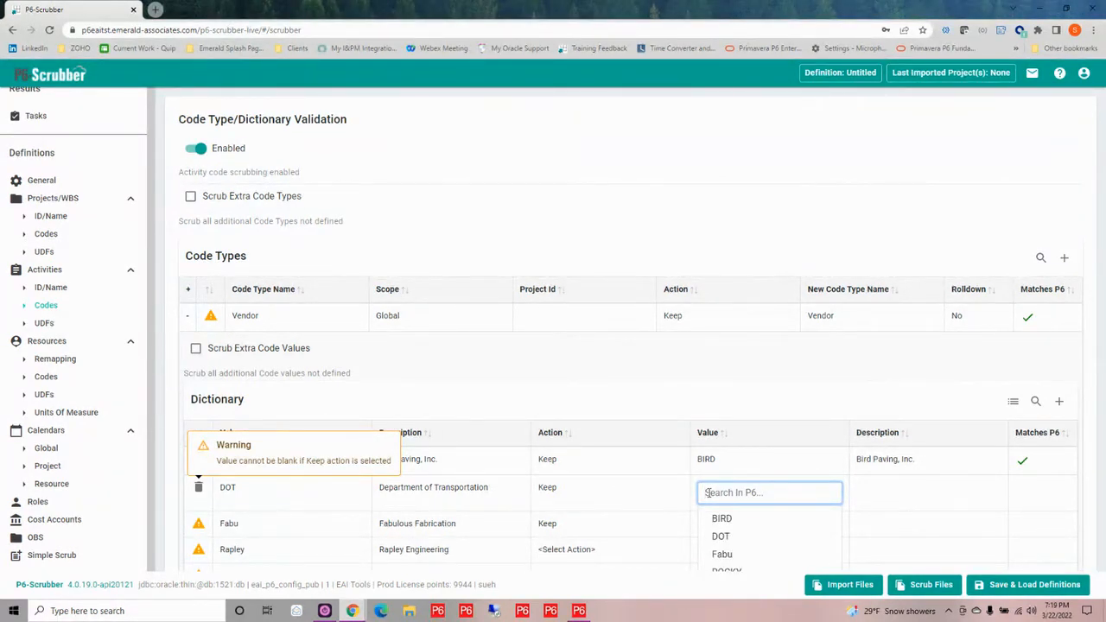
type("Dept Tr")
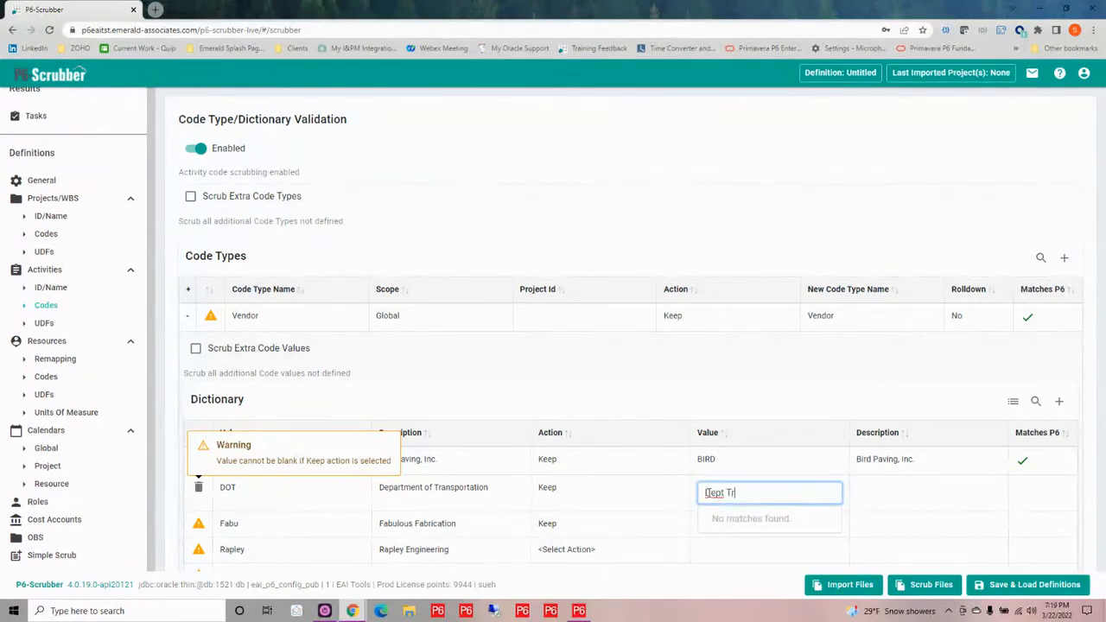
type("ans")
key("Return")
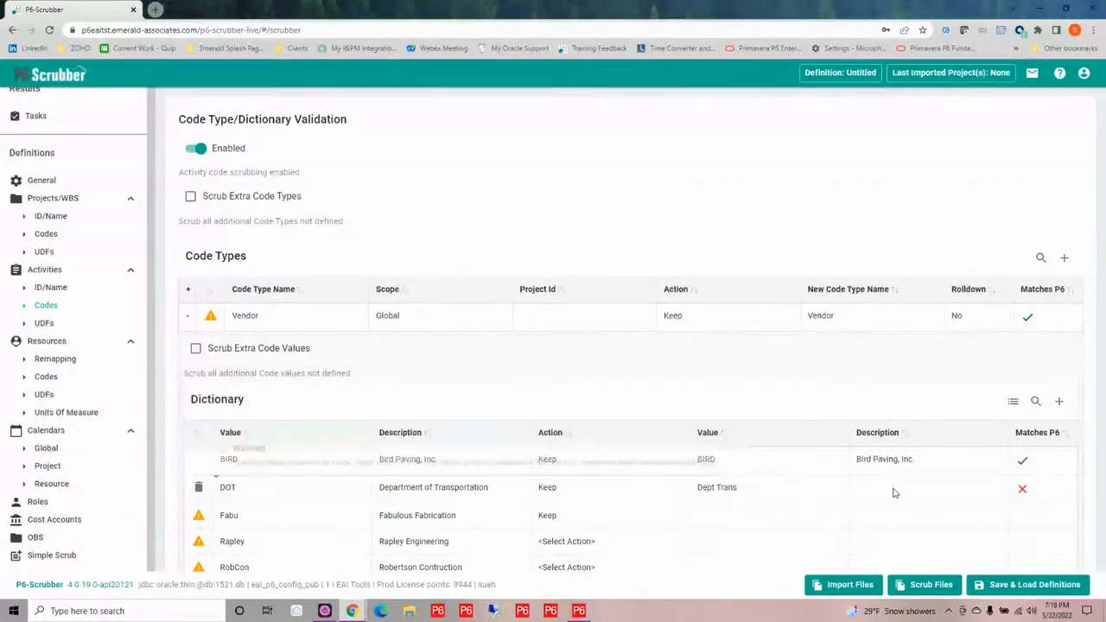
Enter DOT as the new description for the DOT dictionary entry of the Vendor code type
left_click(893, 490)
left_click(893, 491)
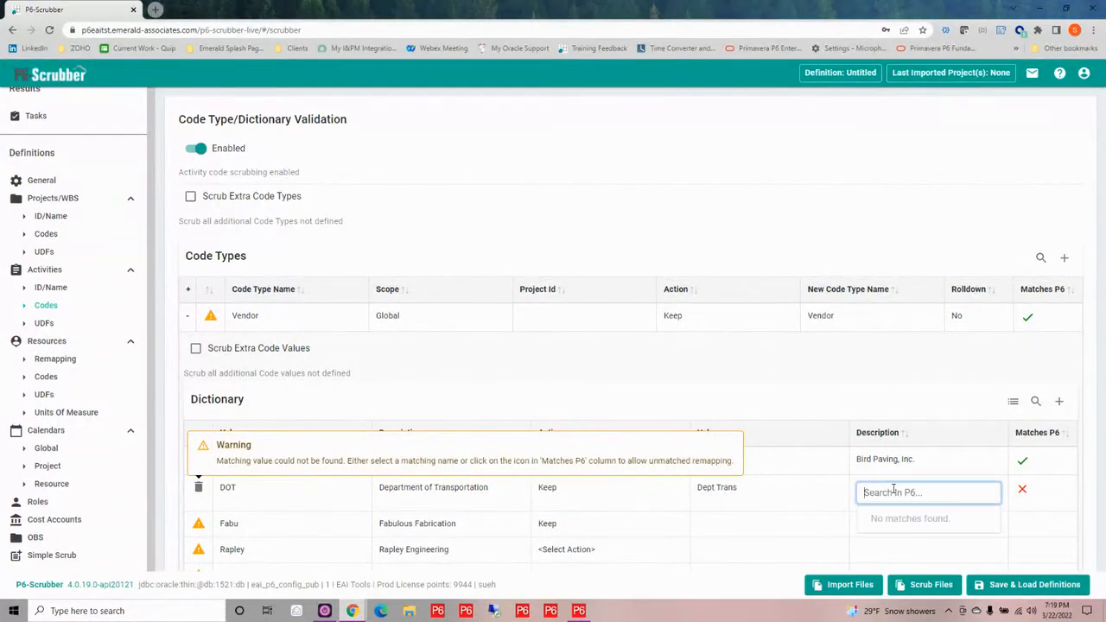
type("DOT")
key("Return")
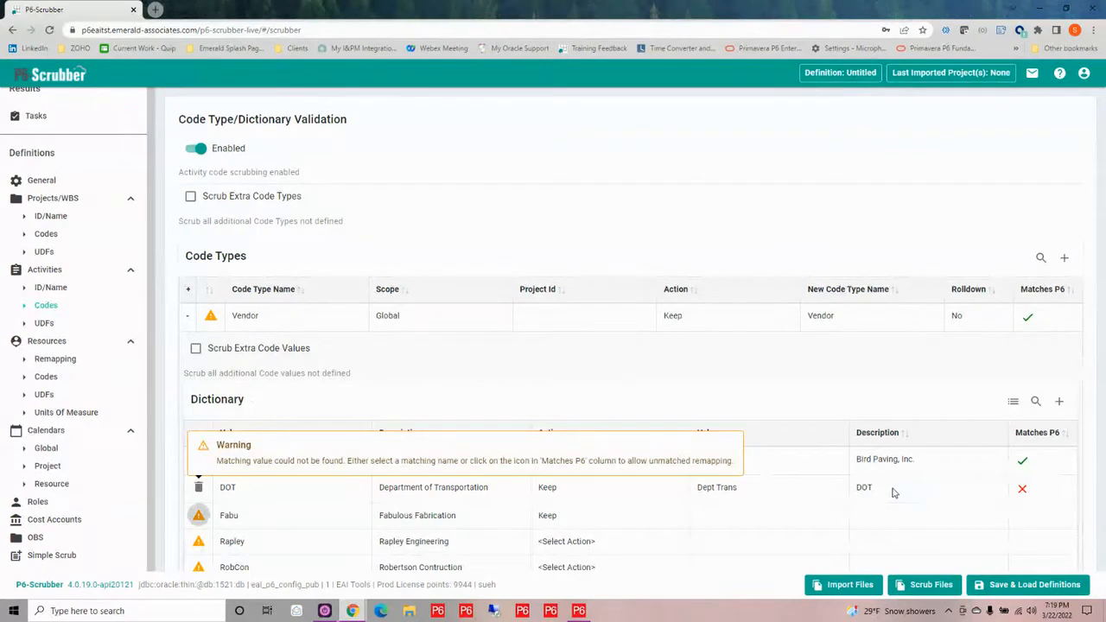
Acknowledge the unmatched remapping of the DOT dictionary entry and turn on Scrub Extra Code Types for activity codes
left_click(1021, 491)
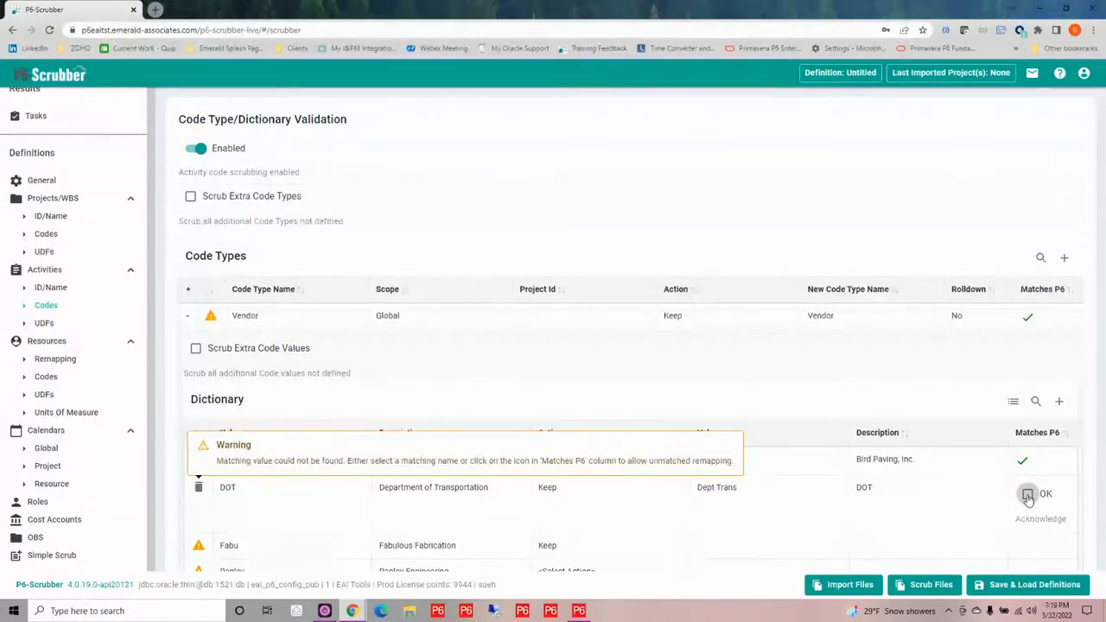
left_click(1027, 495)
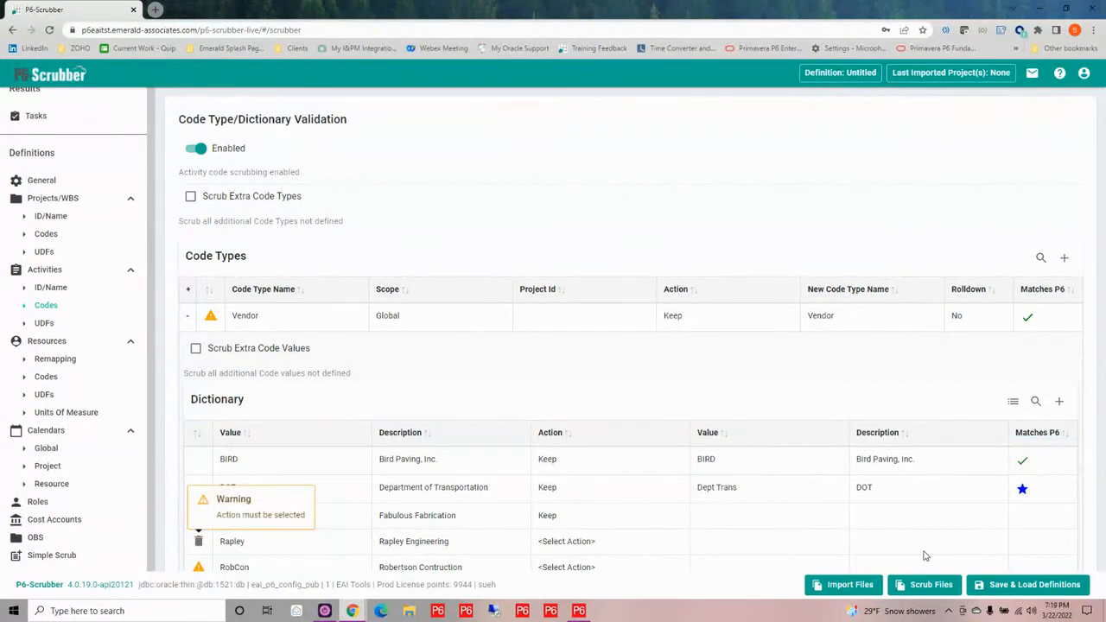
mouse_move(1024, 496)
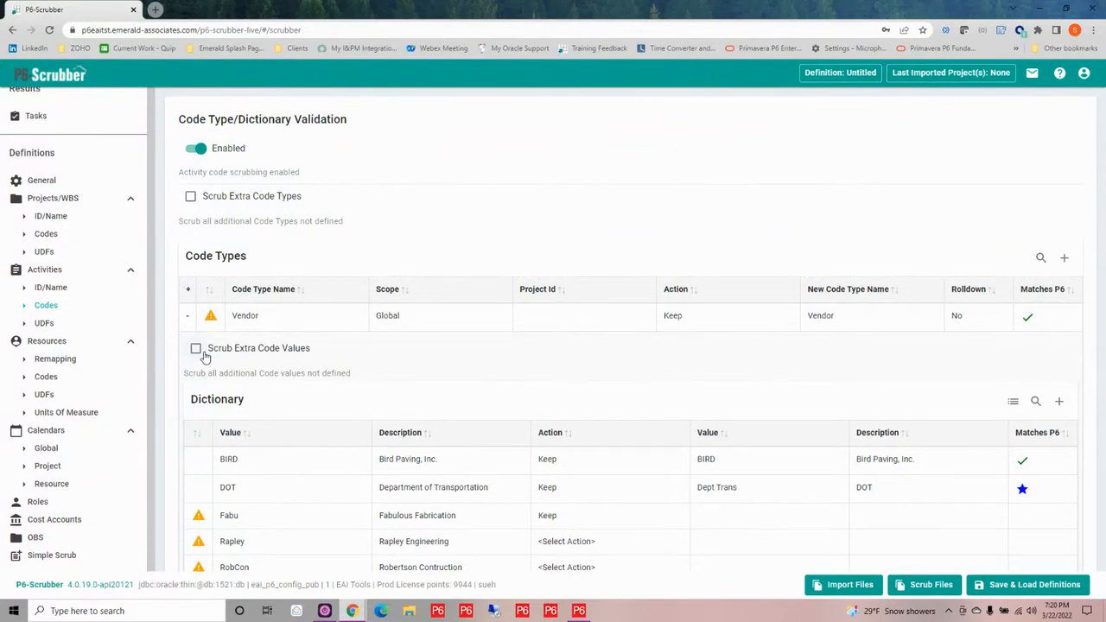
left_click(190, 198)
Start a new scrubber definition in place of the current untitled one
left_click(1013, 588)
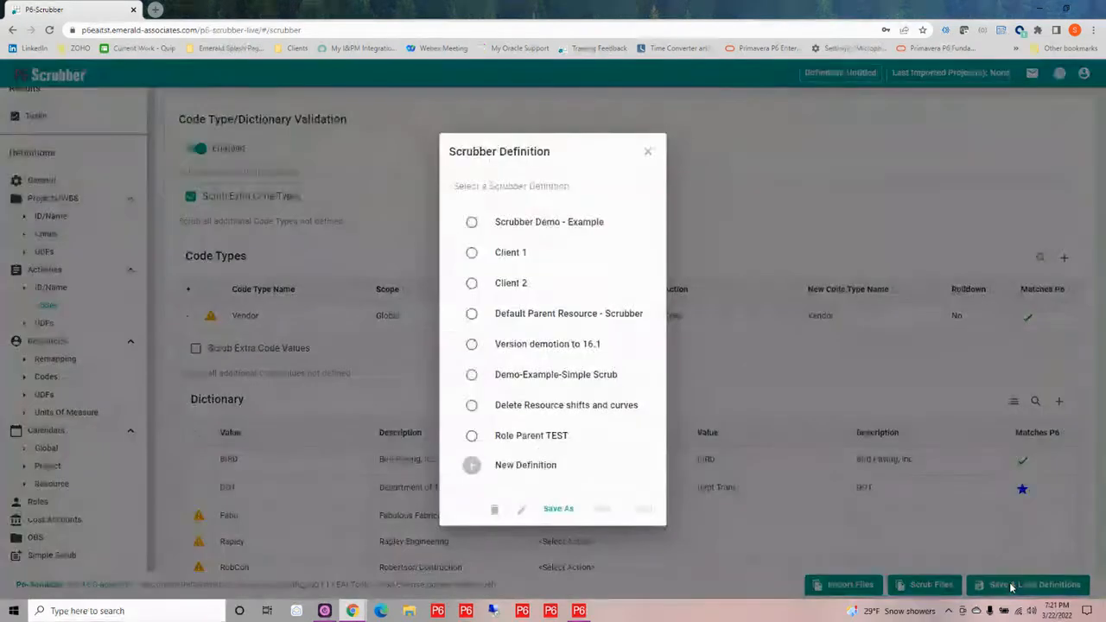
left_click(504, 469)
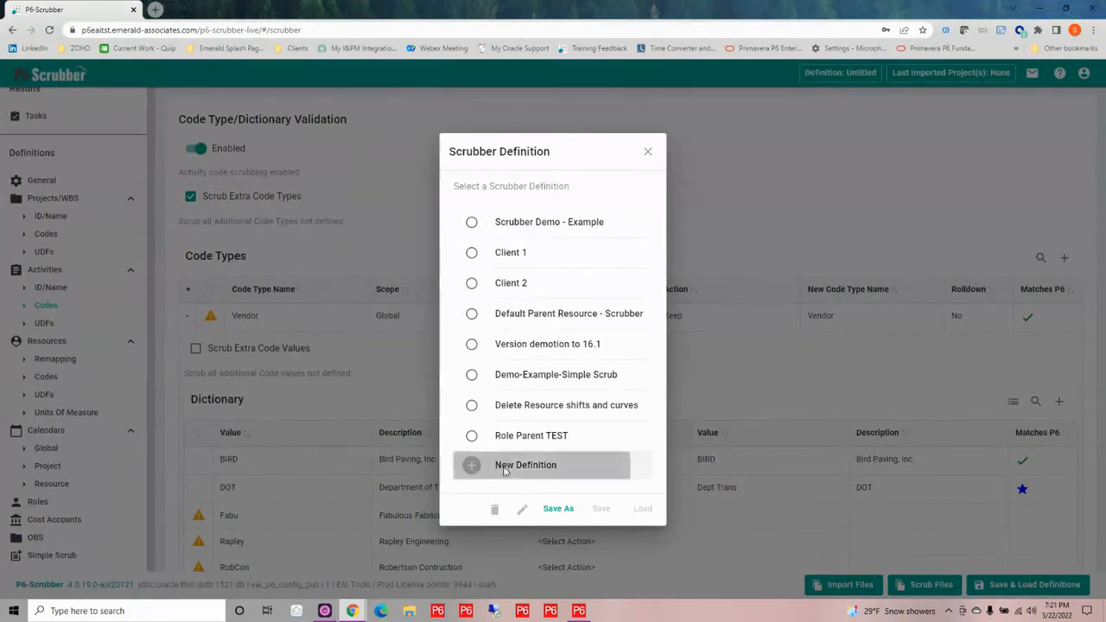
left_click(649, 362)
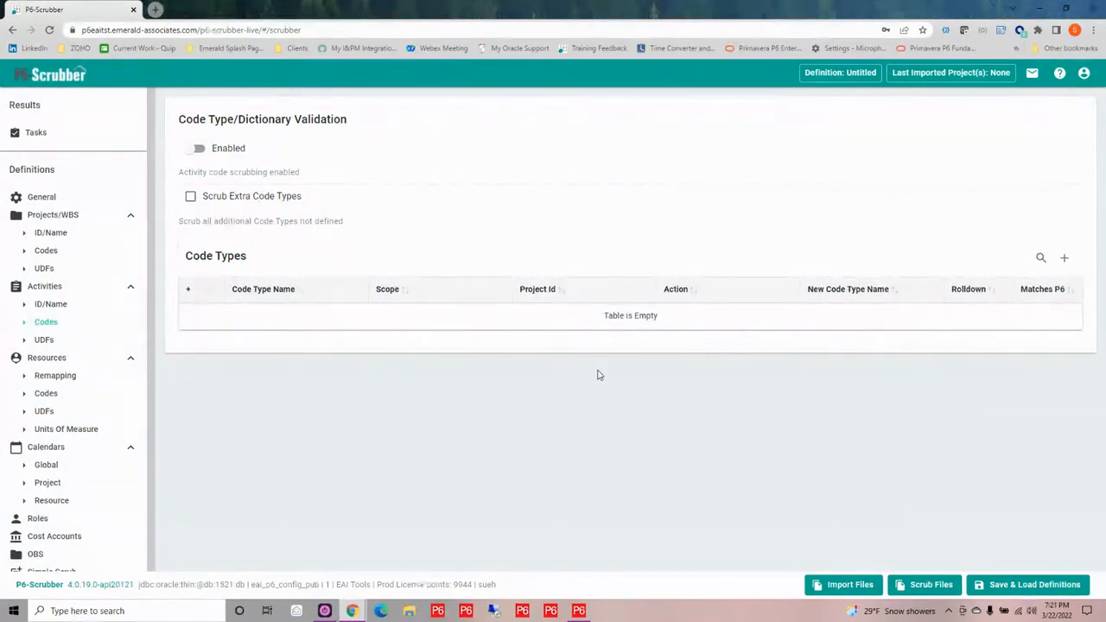
Import the SC02080-1-PRE-Master file's codes, UDFs, calendars and cost accounts into the definition and apply the import
left_click(842, 588)
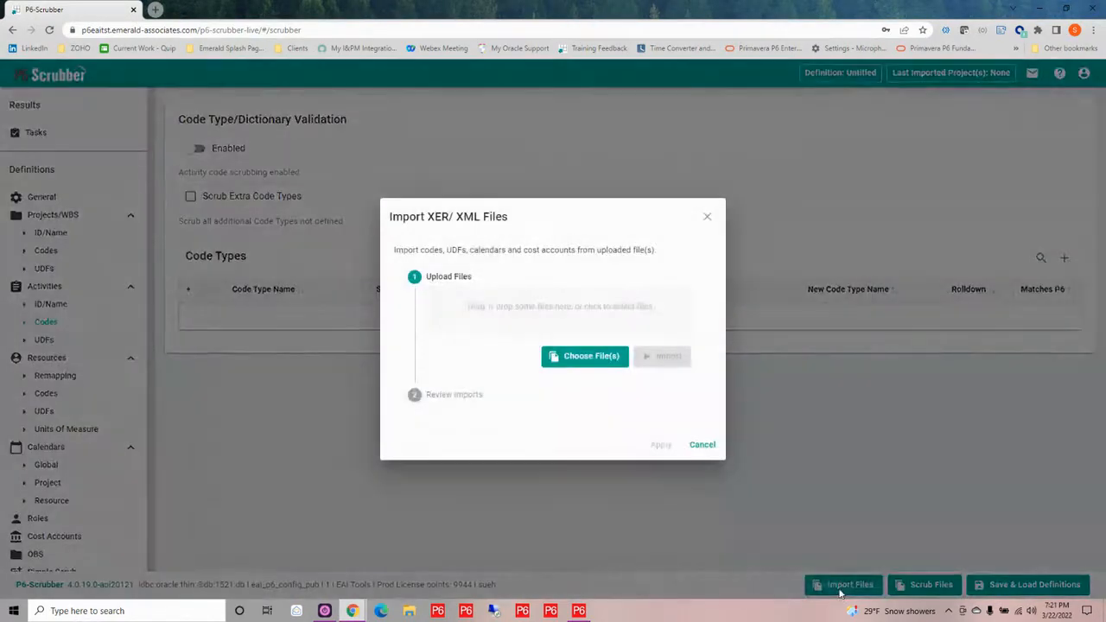
left_click(534, 311)
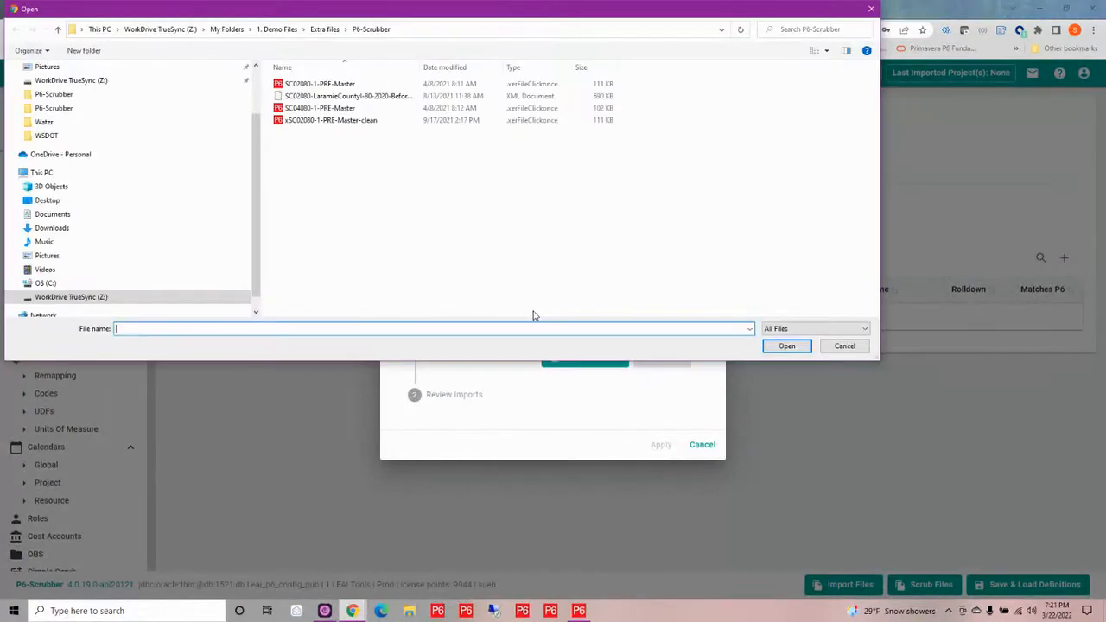
left_click(324, 83)
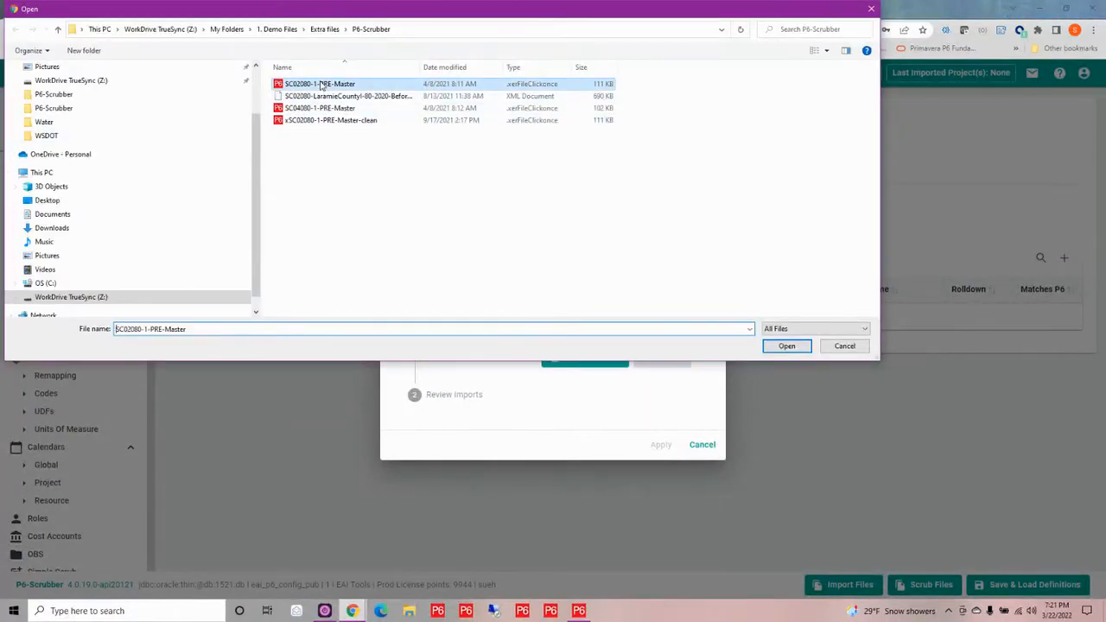
left_click(786, 345)
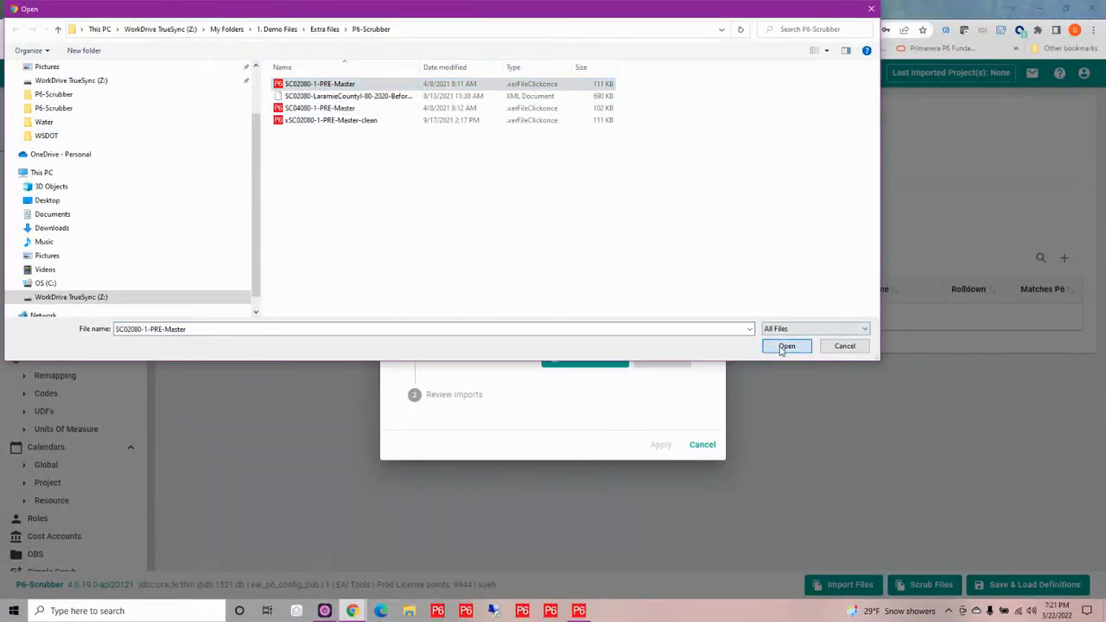
left_click(666, 364)
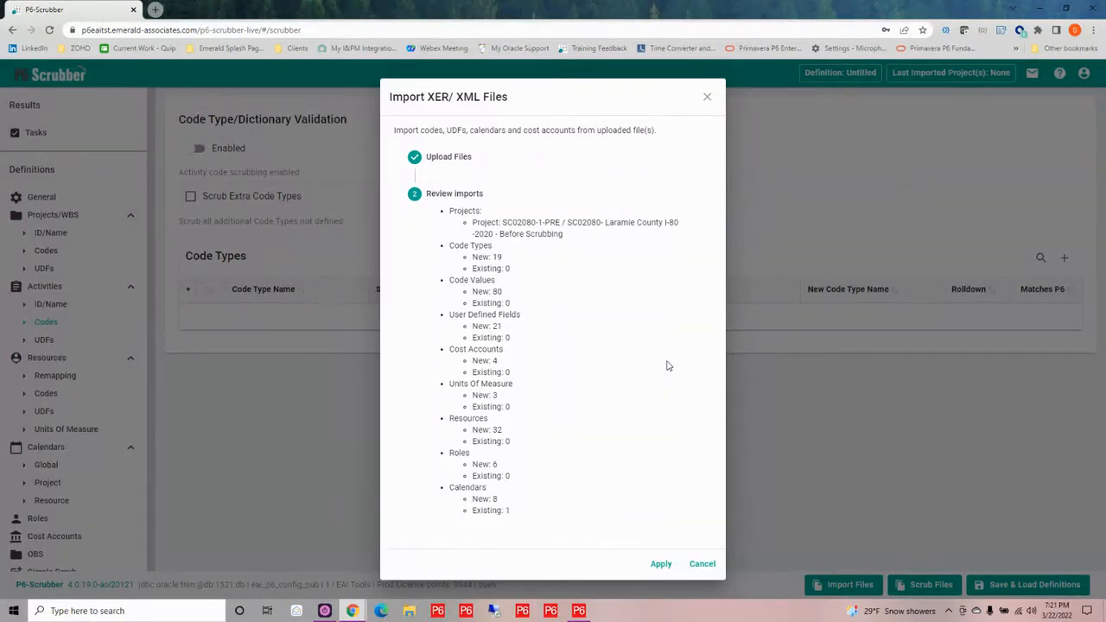
left_click(661, 567)
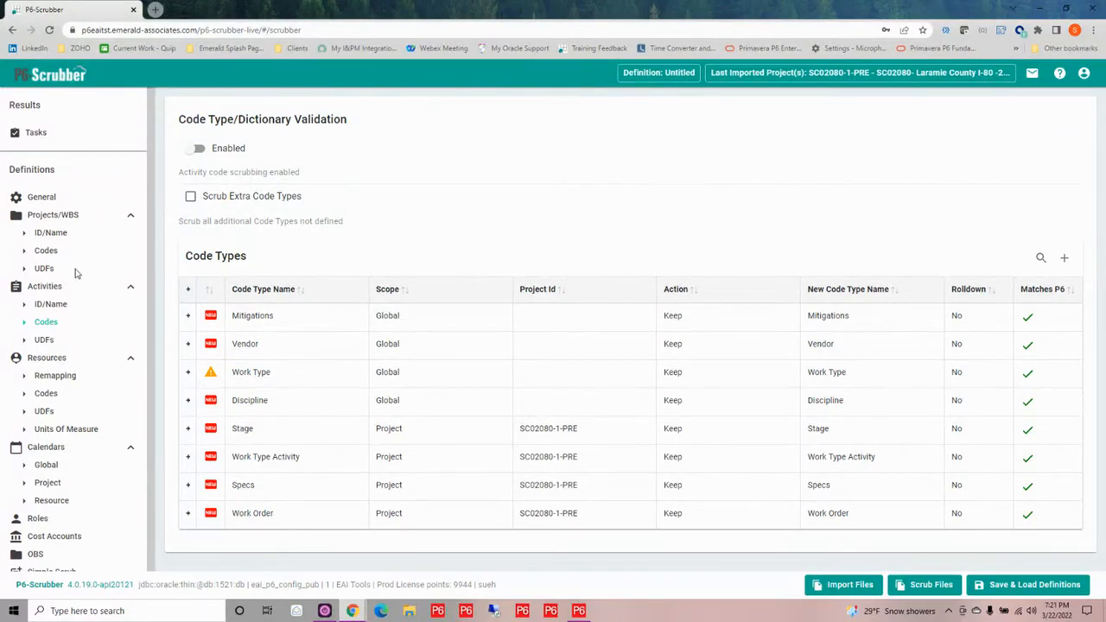
Enable project code scrubbing and remap the District dictionary value Dist 5 to the P6 value D5
left_click(47, 252)
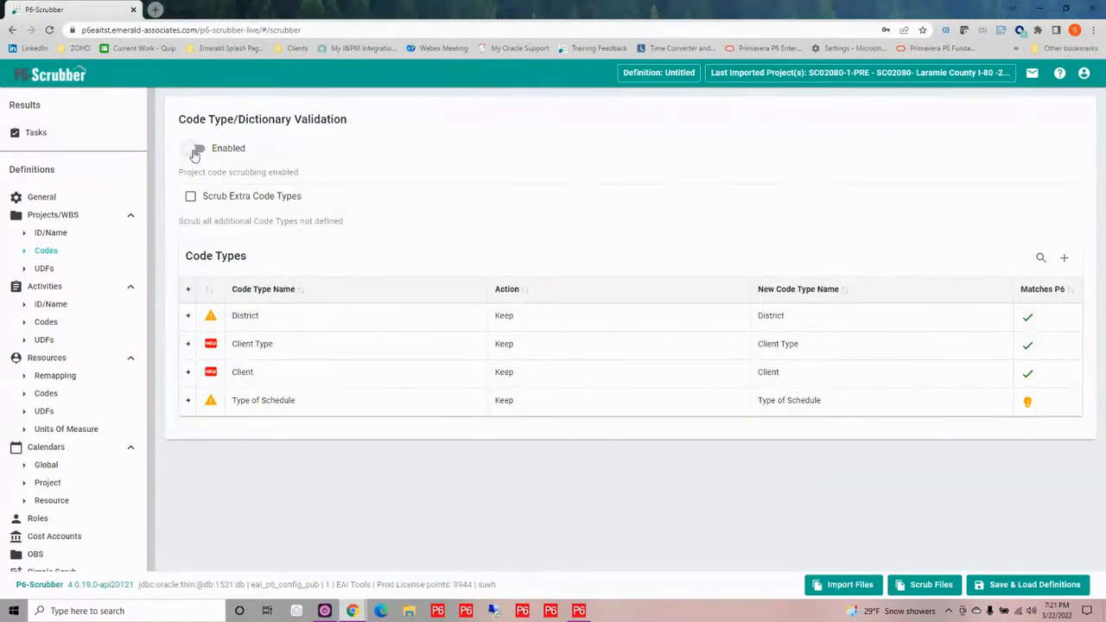
left_click(193, 151)
mouse_move(206, 317)
mouse_move(247, 313)
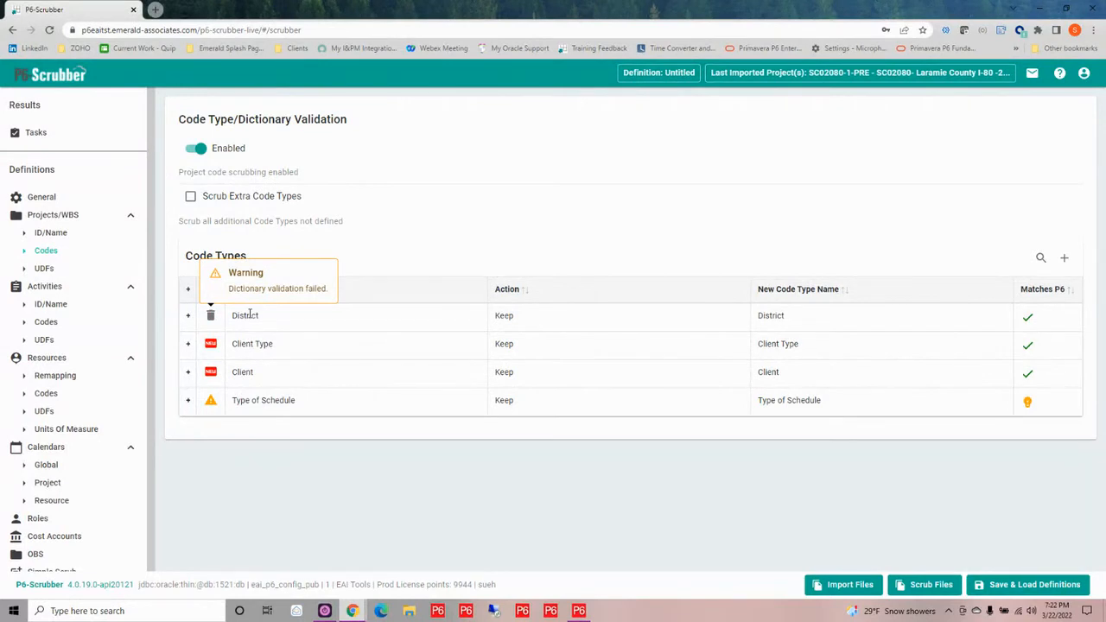
left_click(189, 315)
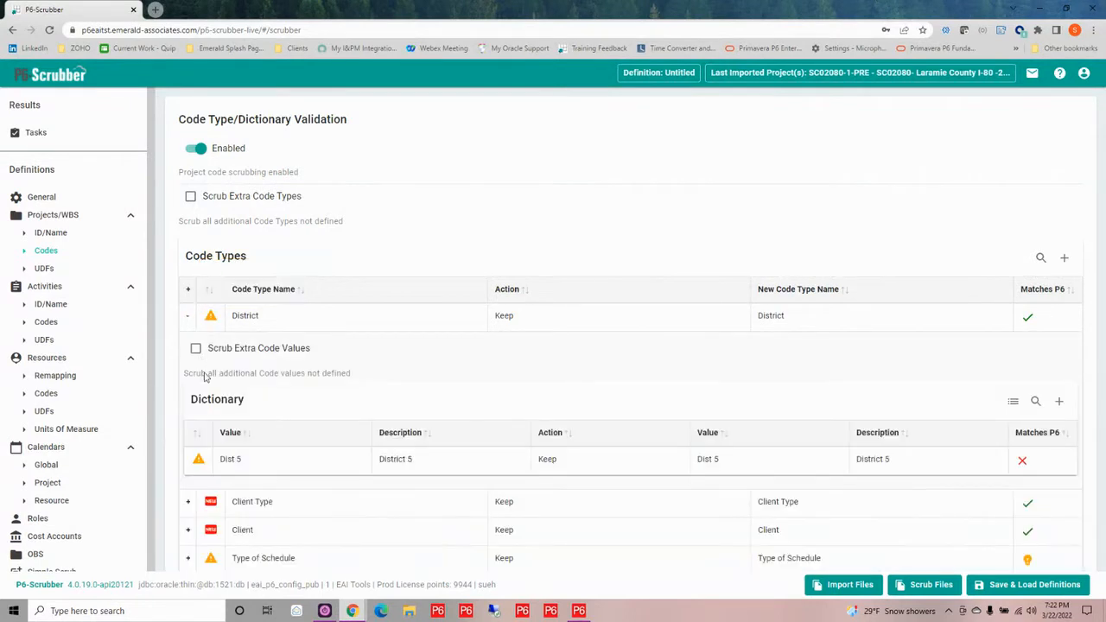
mouse_move(242, 465)
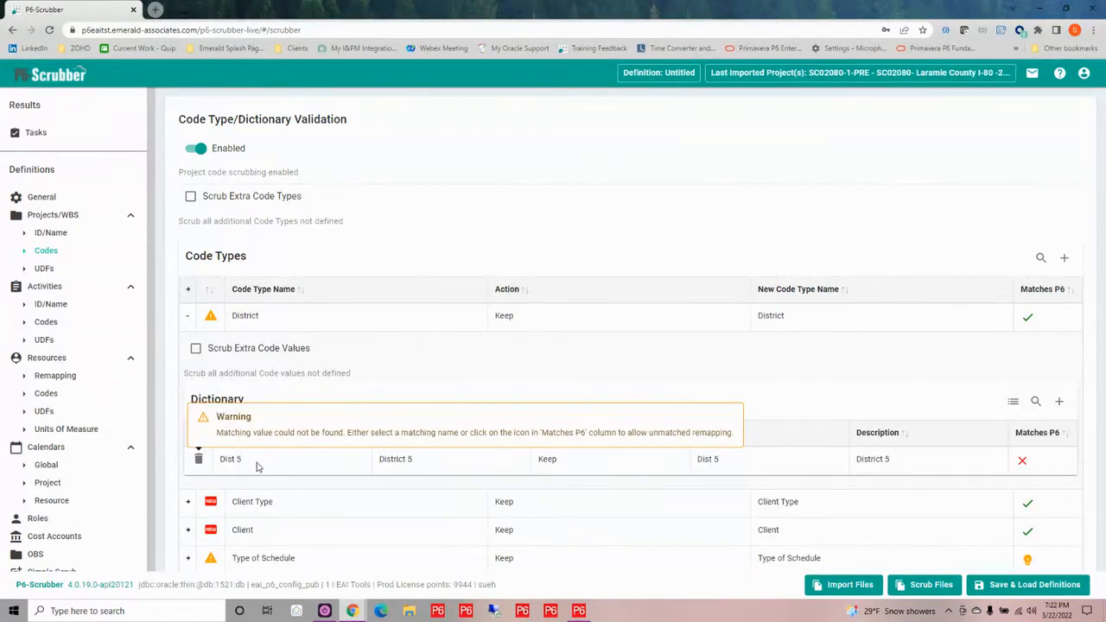
left_click(723, 462)
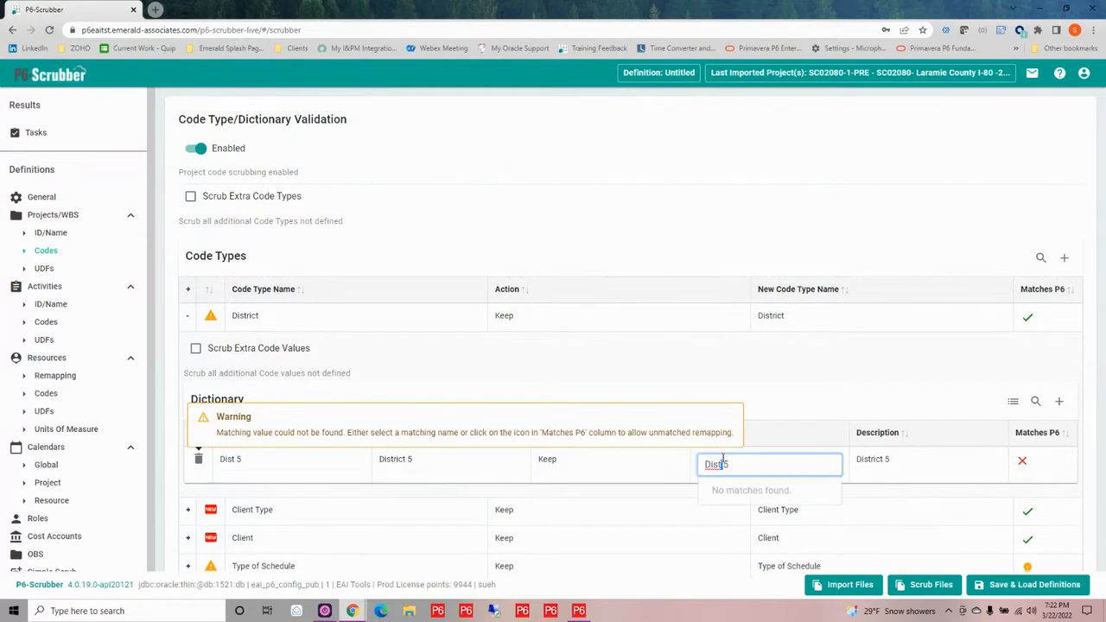
left_click_drag(746, 460, 696, 470)
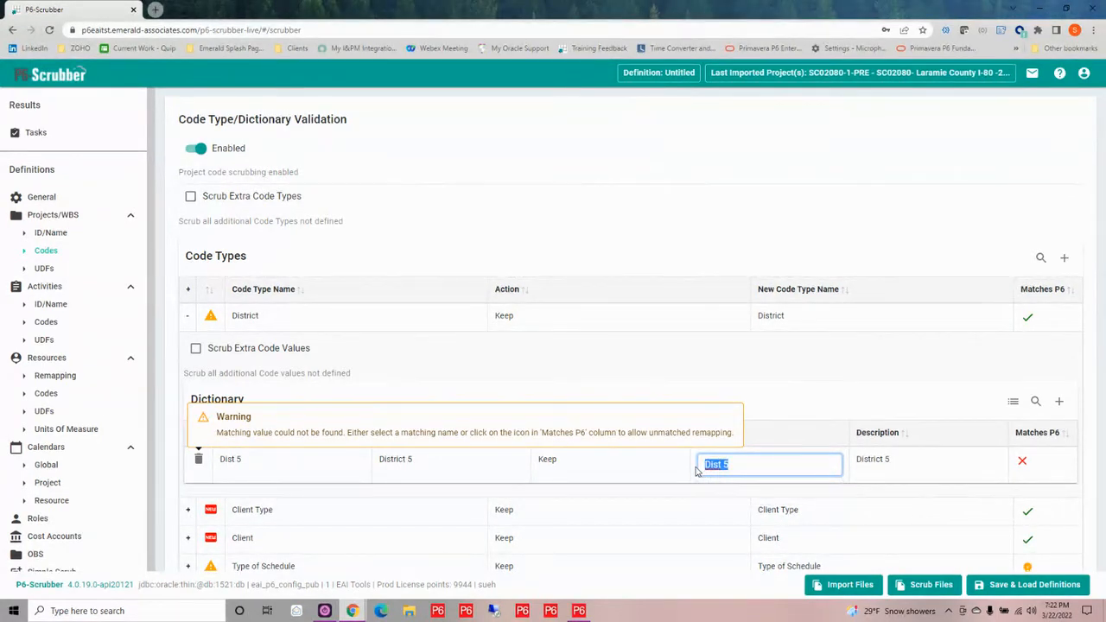
key("BackSpace")
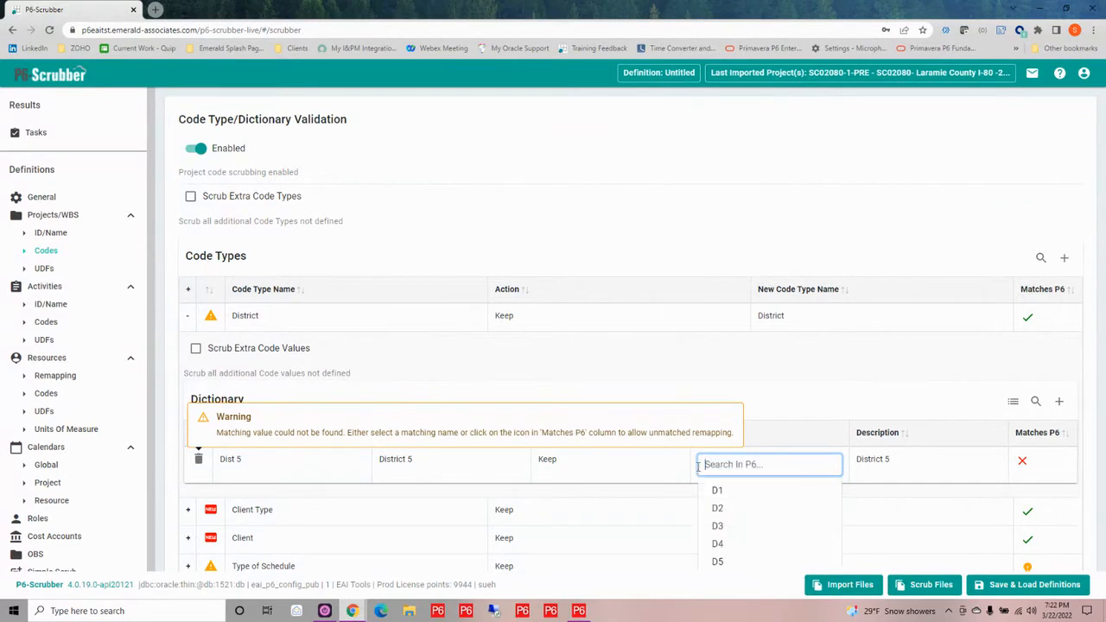
left_click(752, 563)
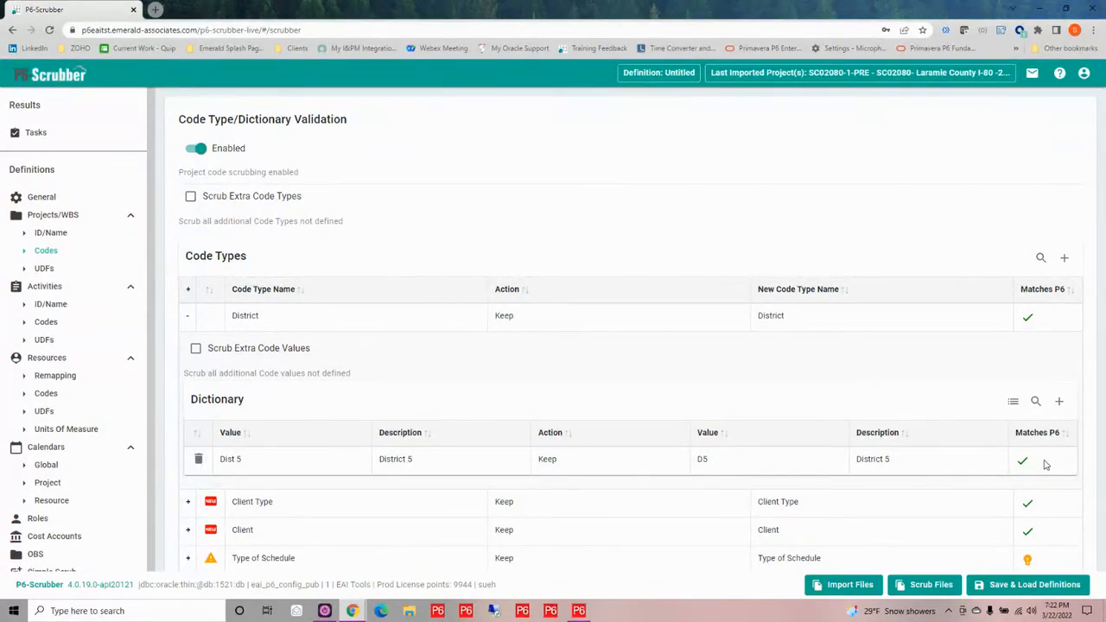
Enable UDF scrubbing for Projects/WBS and set extra UDFs in the WBS subject area to be scrubbed
mouse_move(302, 557)
left_click(44, 269)
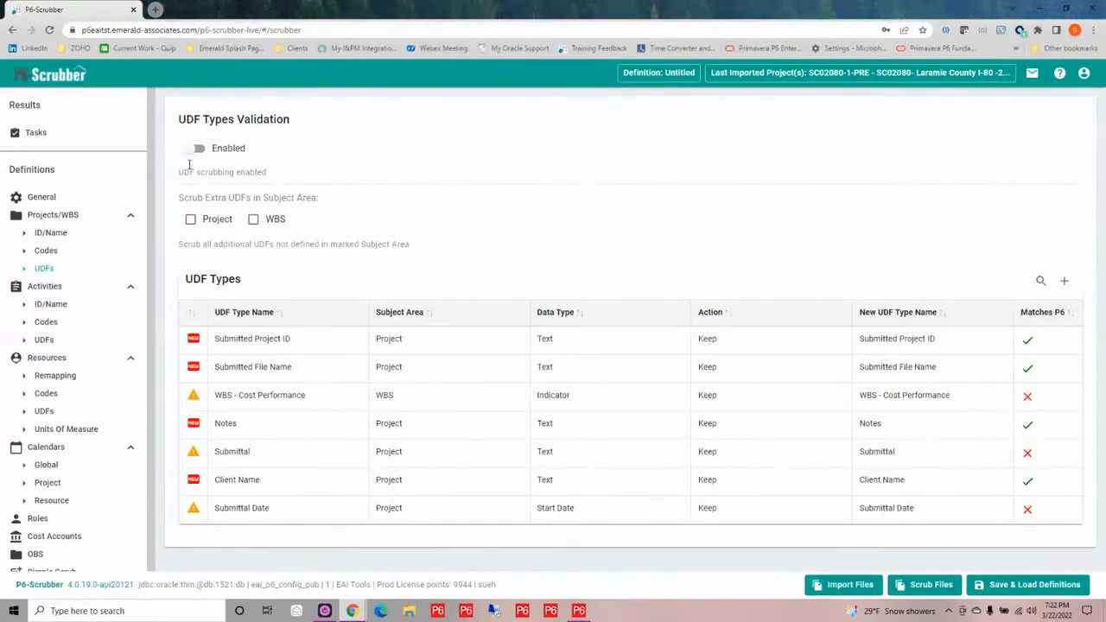
left_click(193, 152)
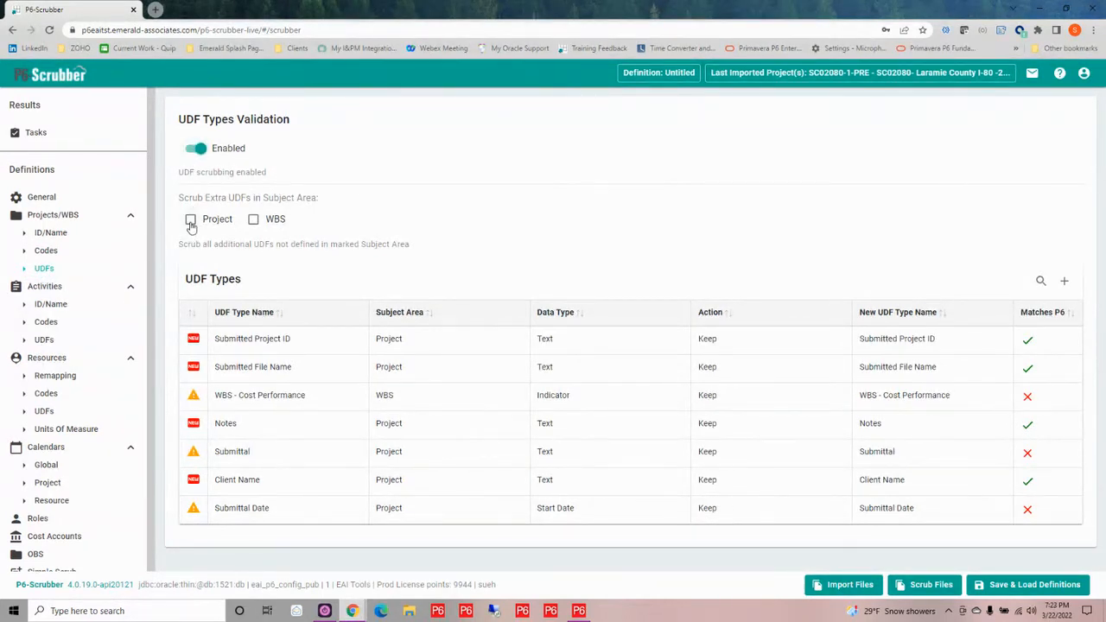
left_click(254, 221)
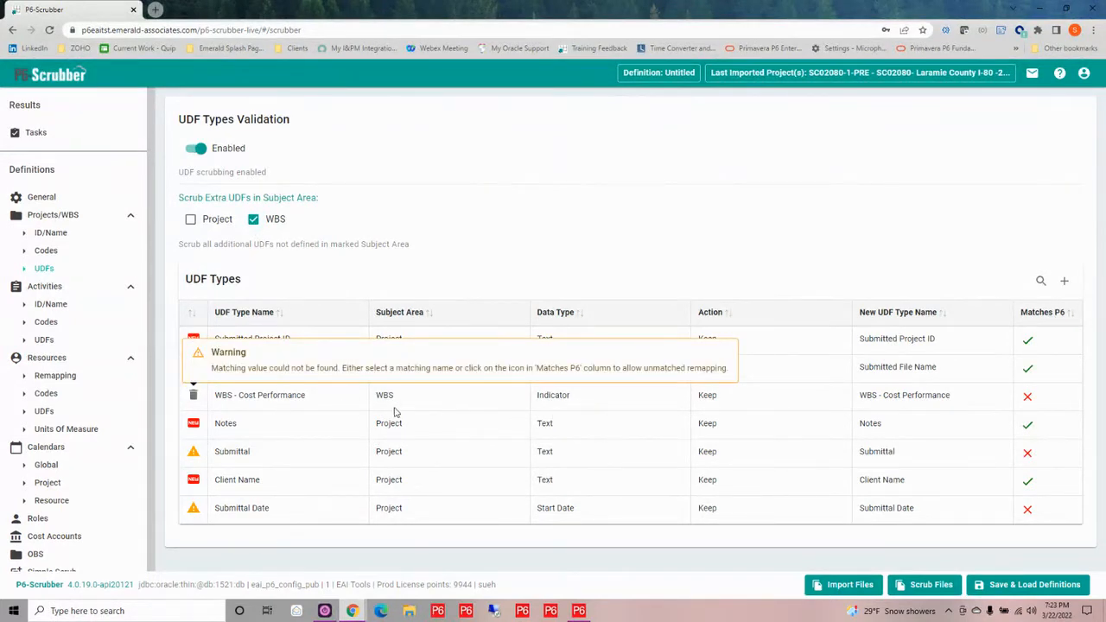
Set the action to Scrub for the WBS - Cost Performance and Submittal UDF types
left_click(719, 400)
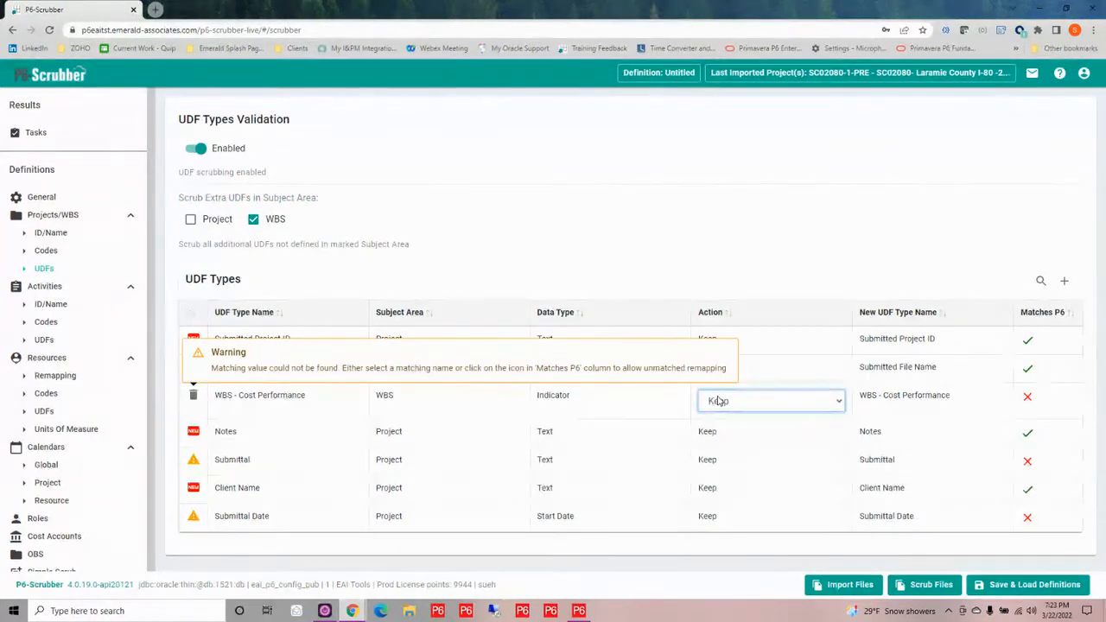
left_click(719, 401)
left_click(720, 434)
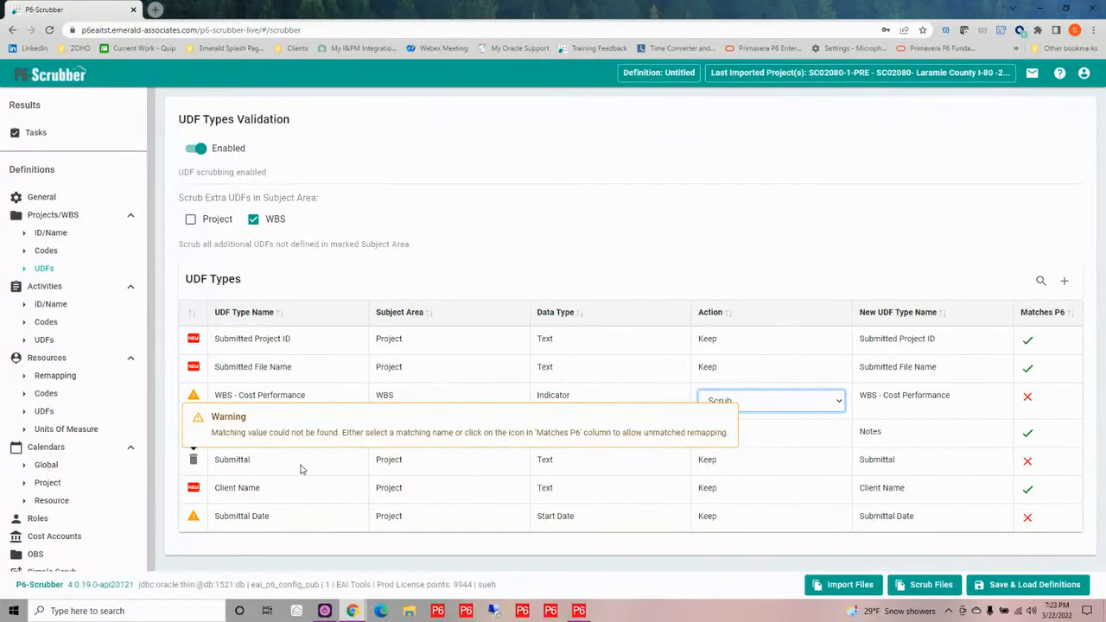
left_click(731, 463)
left_click(731, 458)
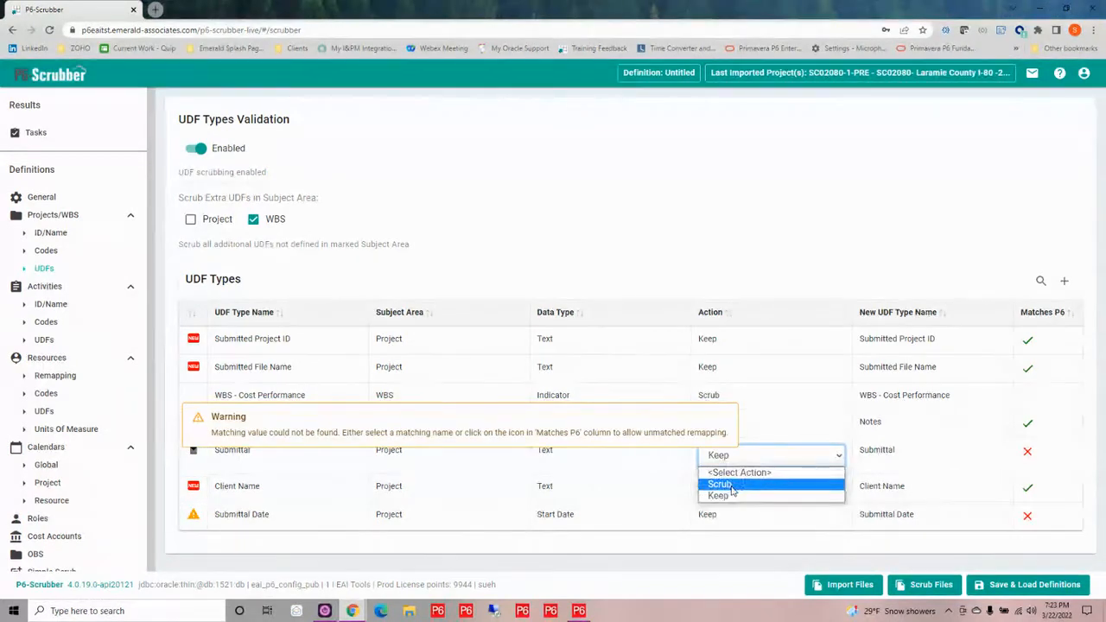
left_click(727, 494)
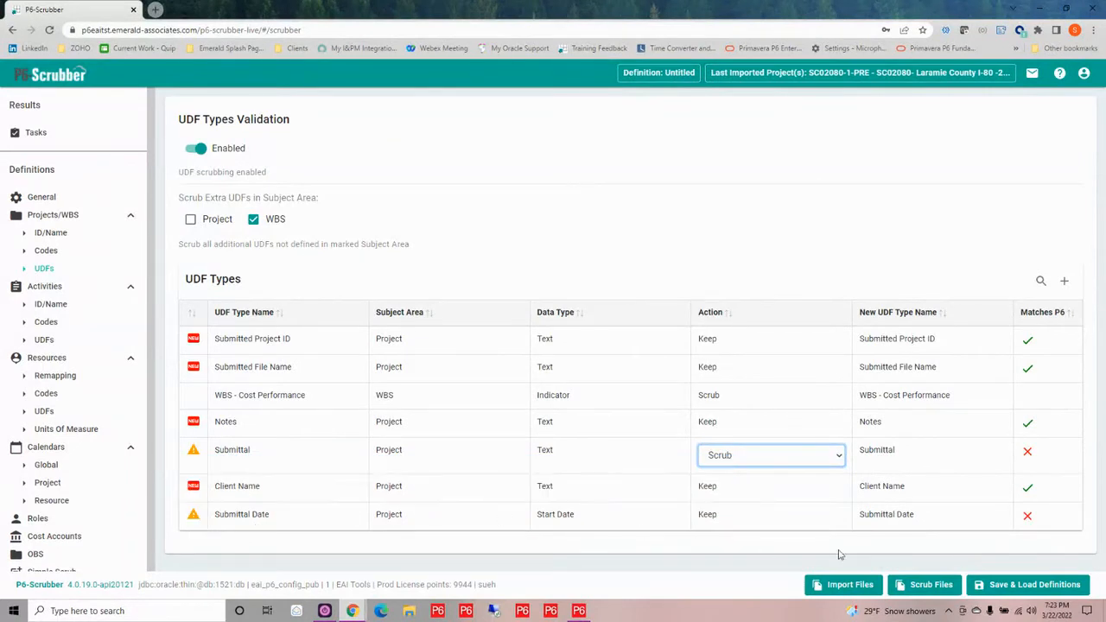
Remap the Submittal Date UDF type to the existing P6 UDF Submitted Date
double_click(925, 509)
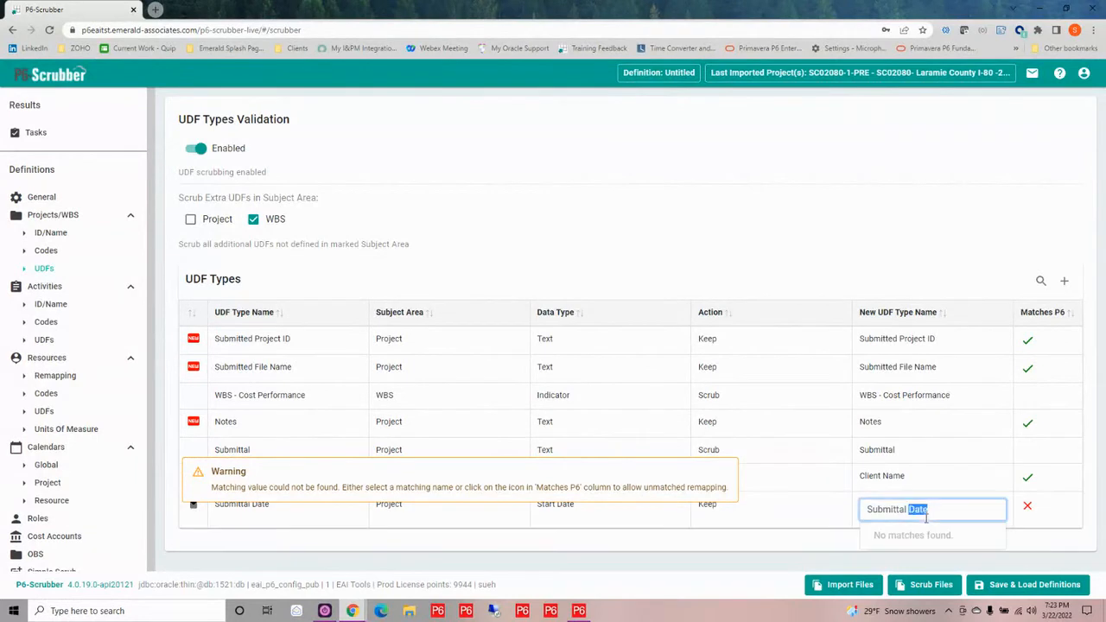
left_click_drag(945, 511, 862, 511)
left_click_drag(930, 510, 863, 509)
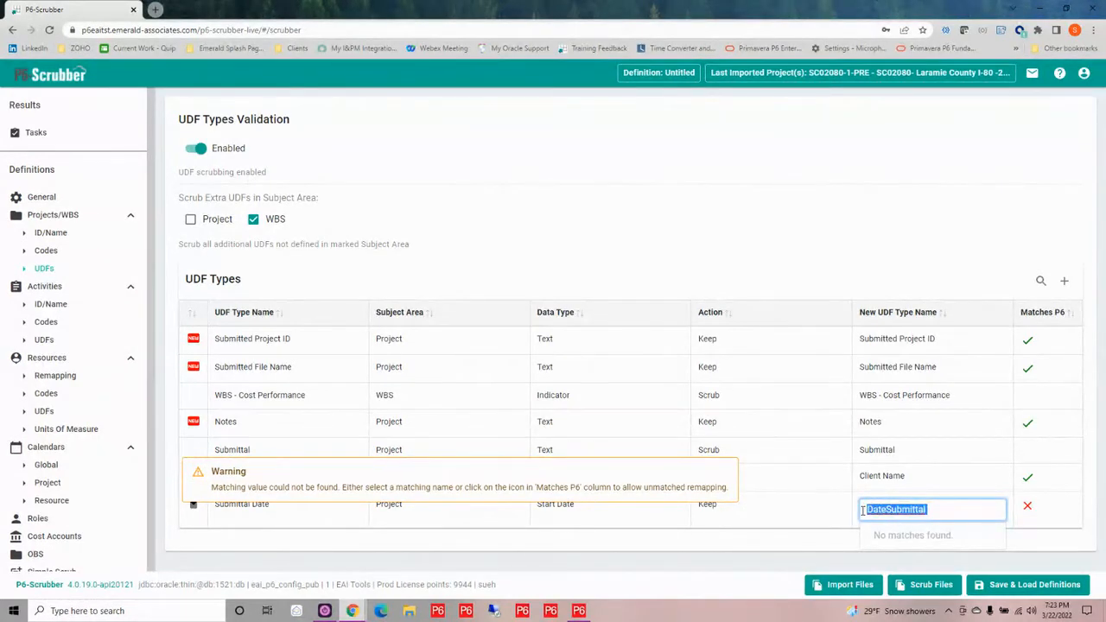
key("BackSpace")
type("sub")
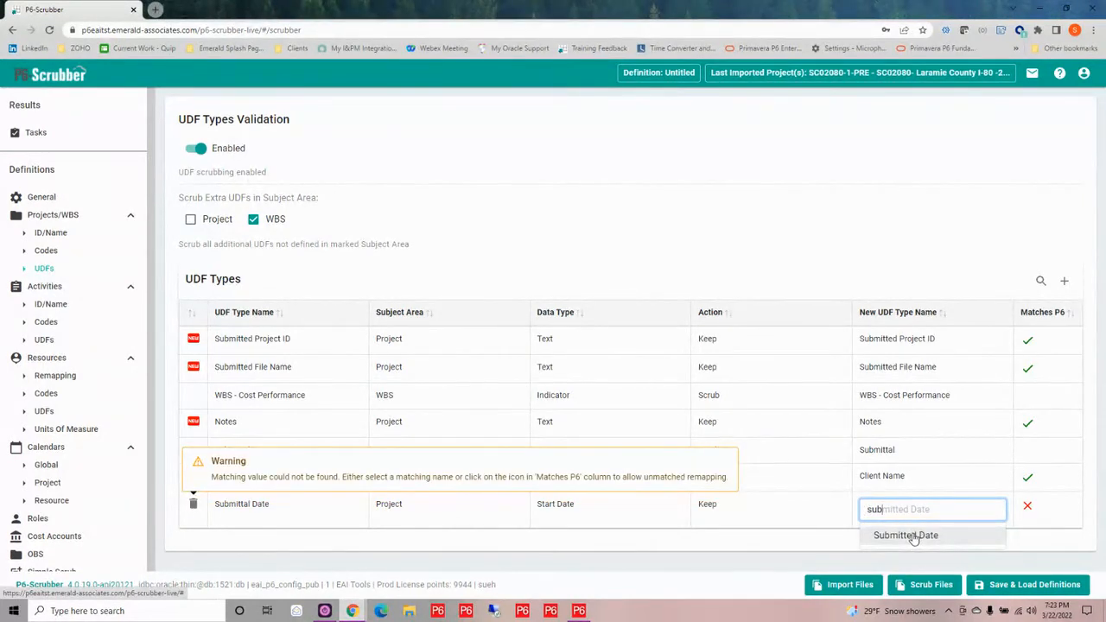
left_click(914, 536)
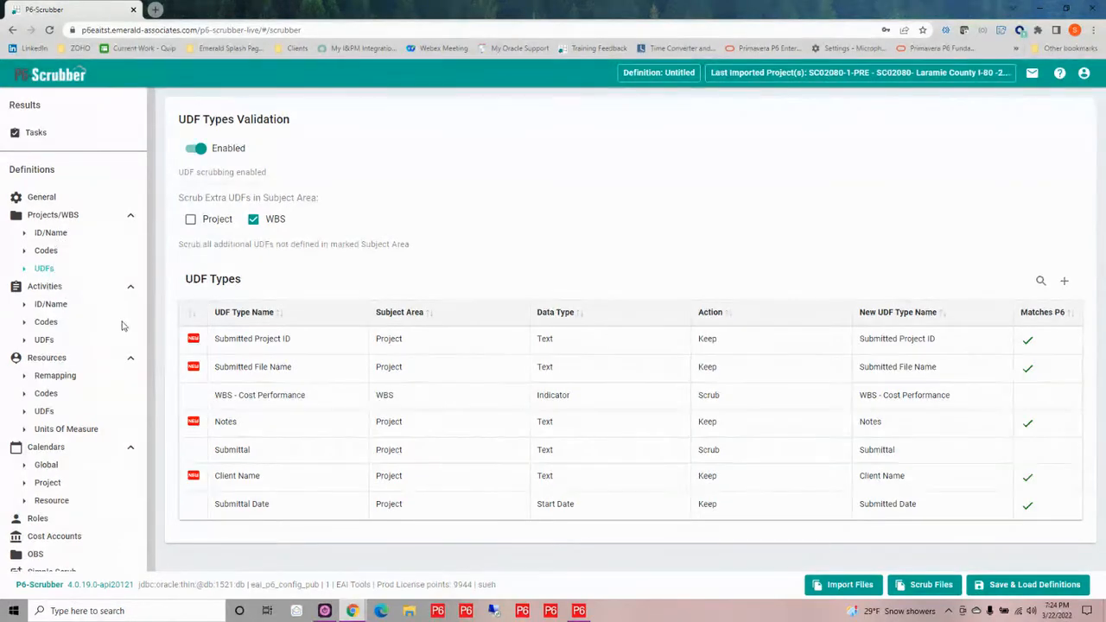
Turn on rolldown for the global Mitigations code type in the activity codes
left_click(47, 321)
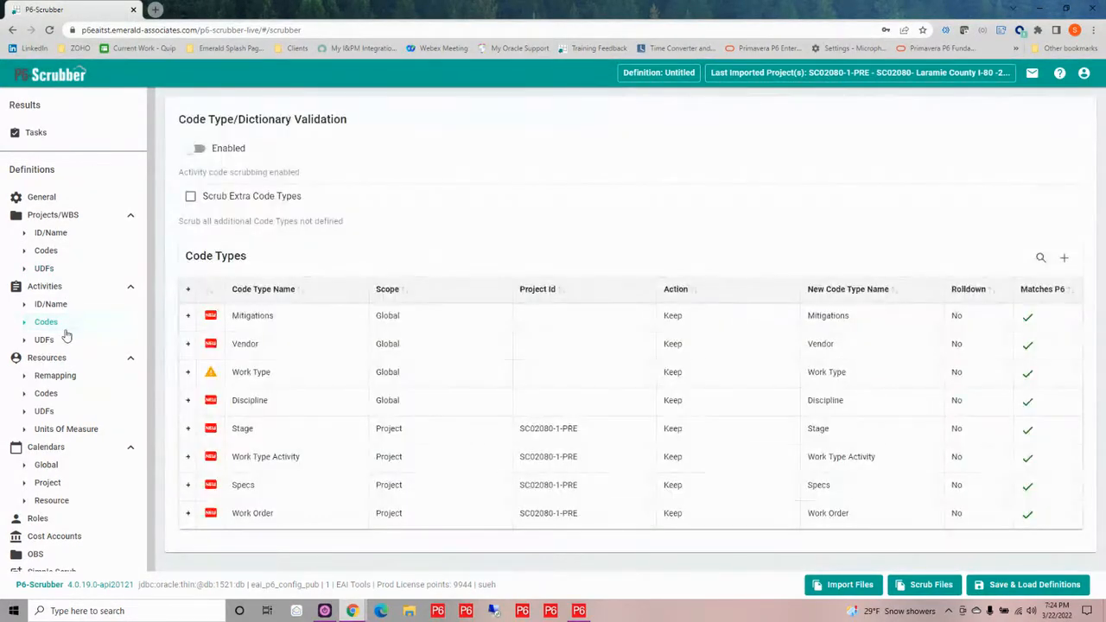
left_click(188, 316)
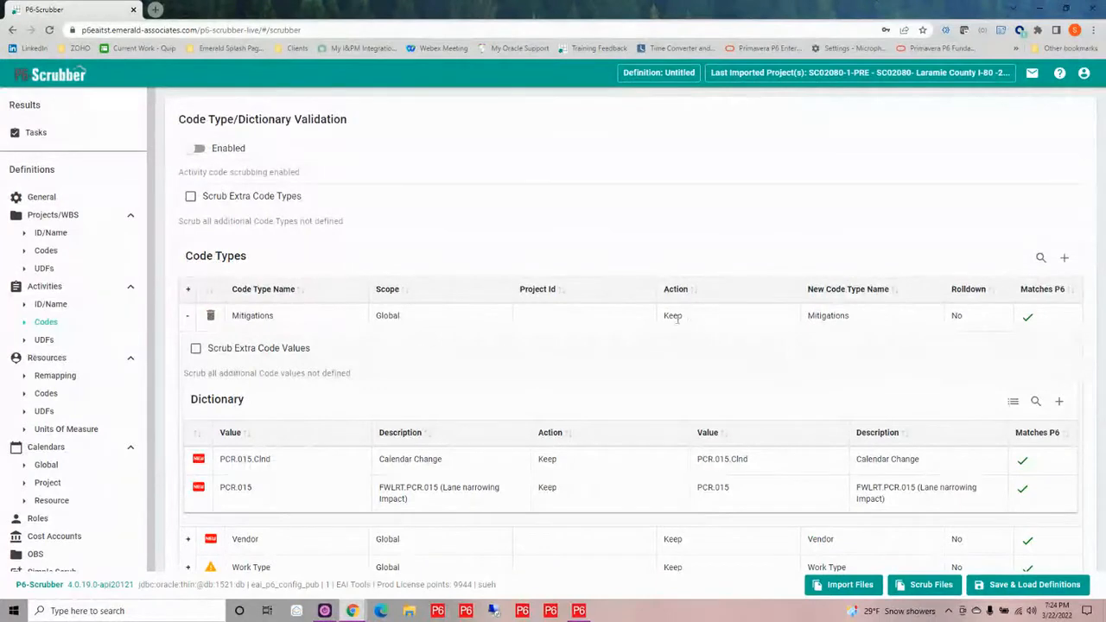
left_click(676, 318)
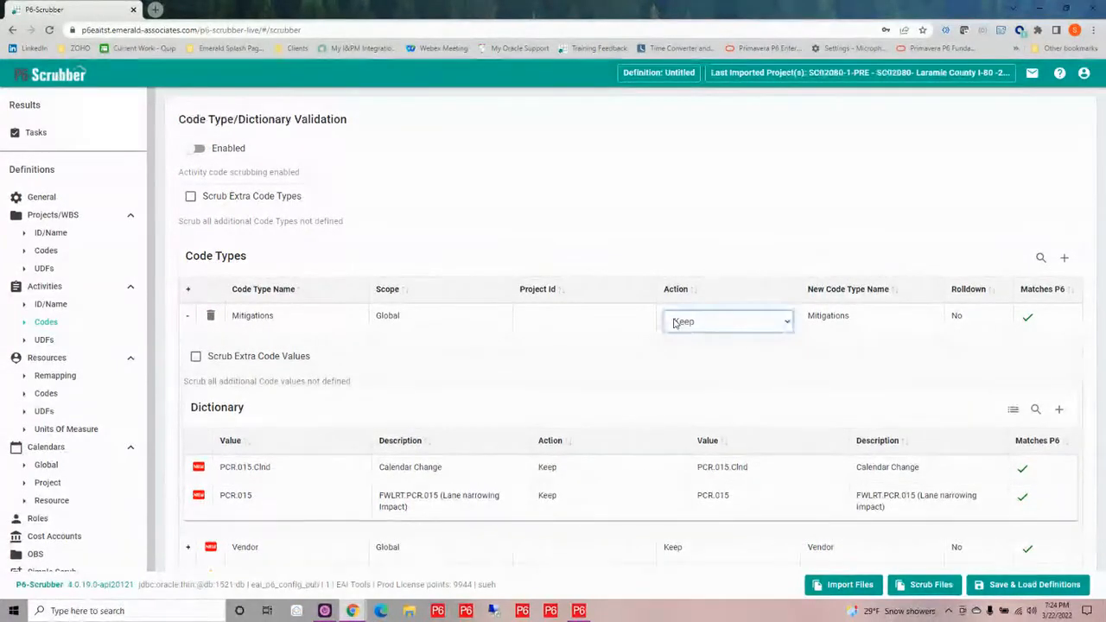
left_click(677, 321)
left_click(677, 321)
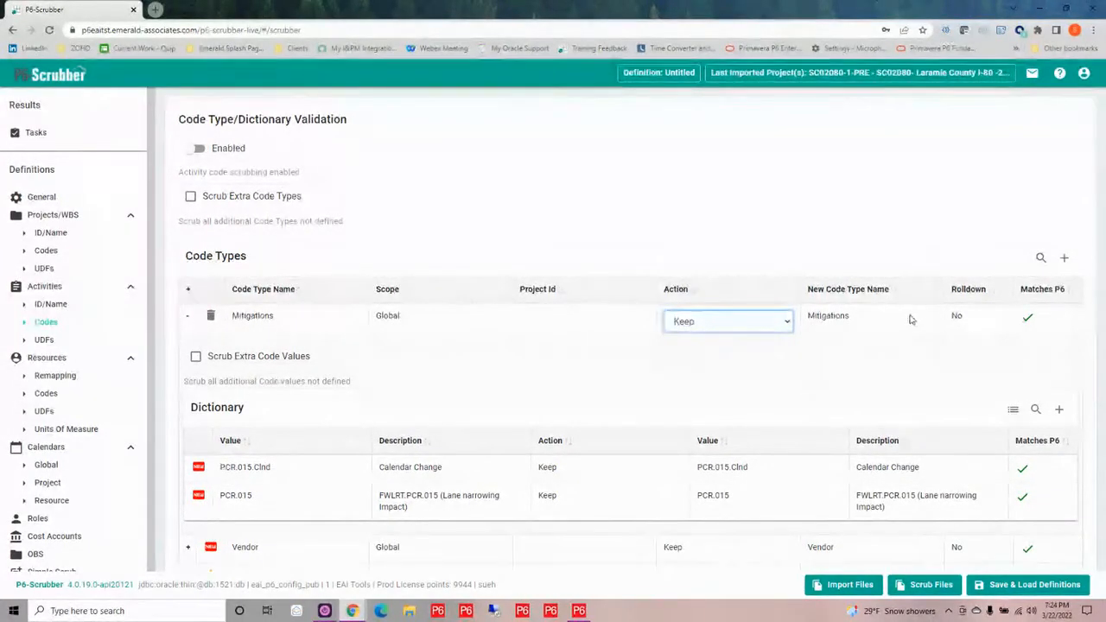
left_click(957, 318)
left_click(954, 315)
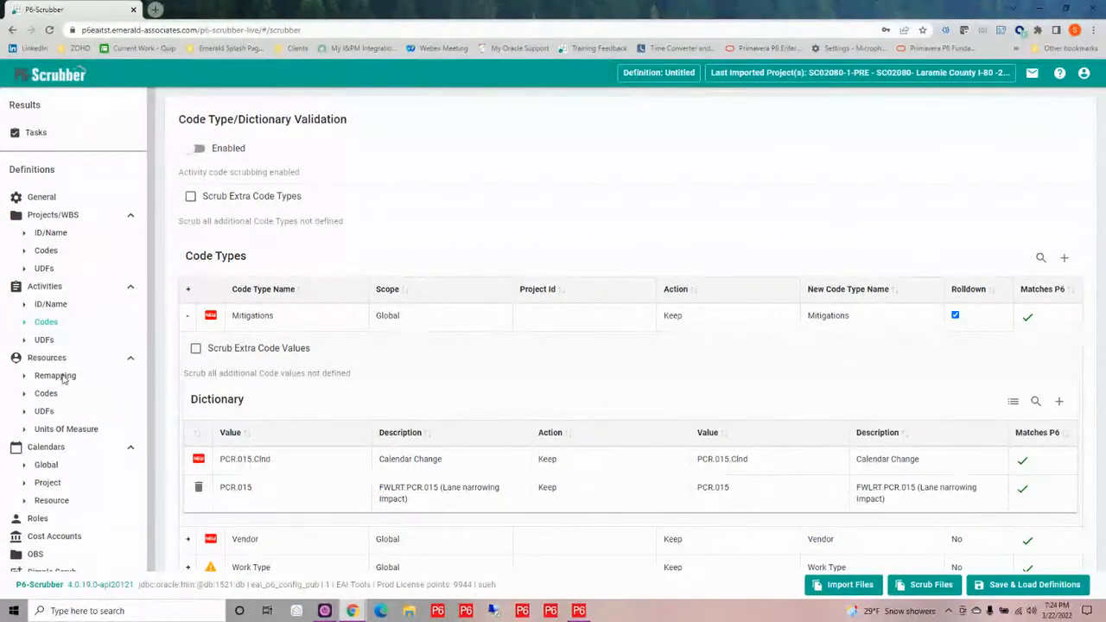
Enable activity code scrubbing and resource remapping
left_click(192, 151)
left_click(54, 374)
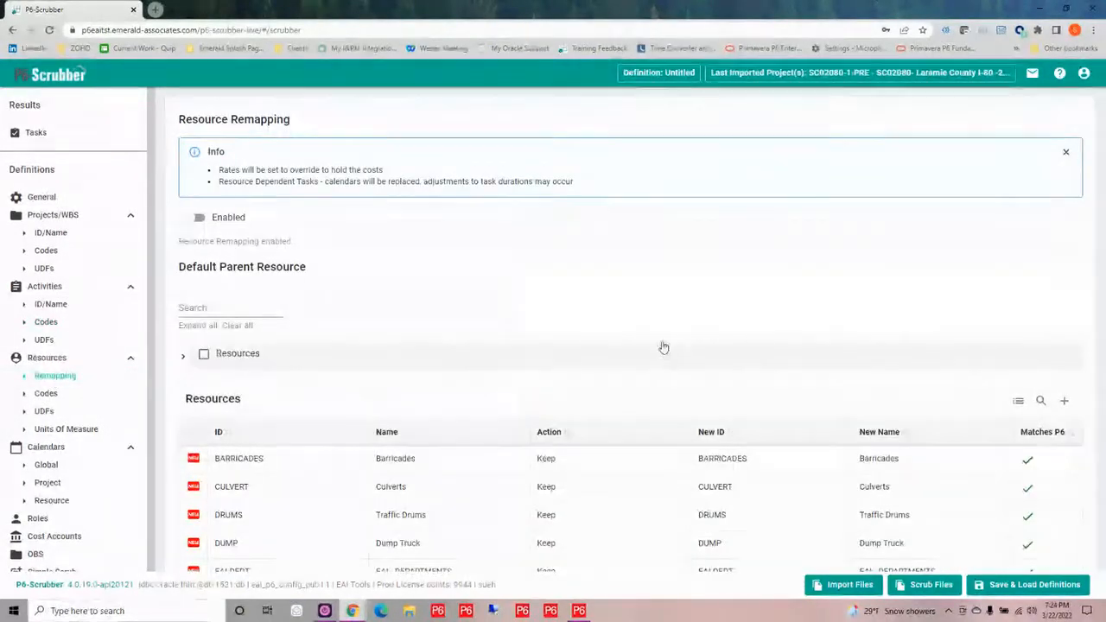
left_click(195, 218)
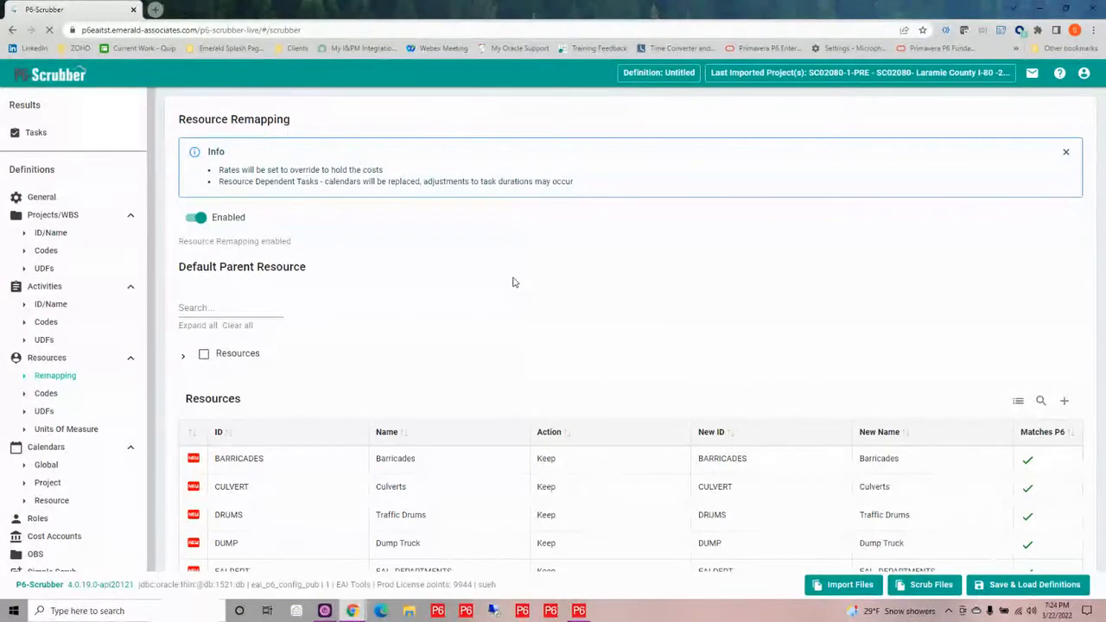
Reload the page and import the SC02080-1-PRE-Master file again, applying the reviewed imports
key("F5")
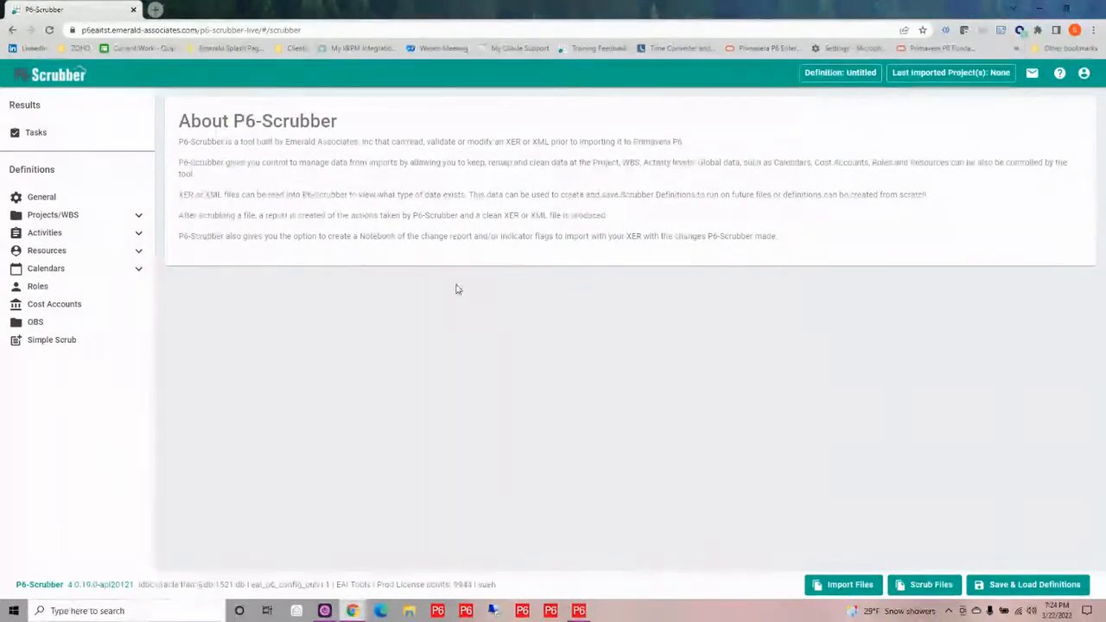
left_click(840, 592)
left_click(567, 316)
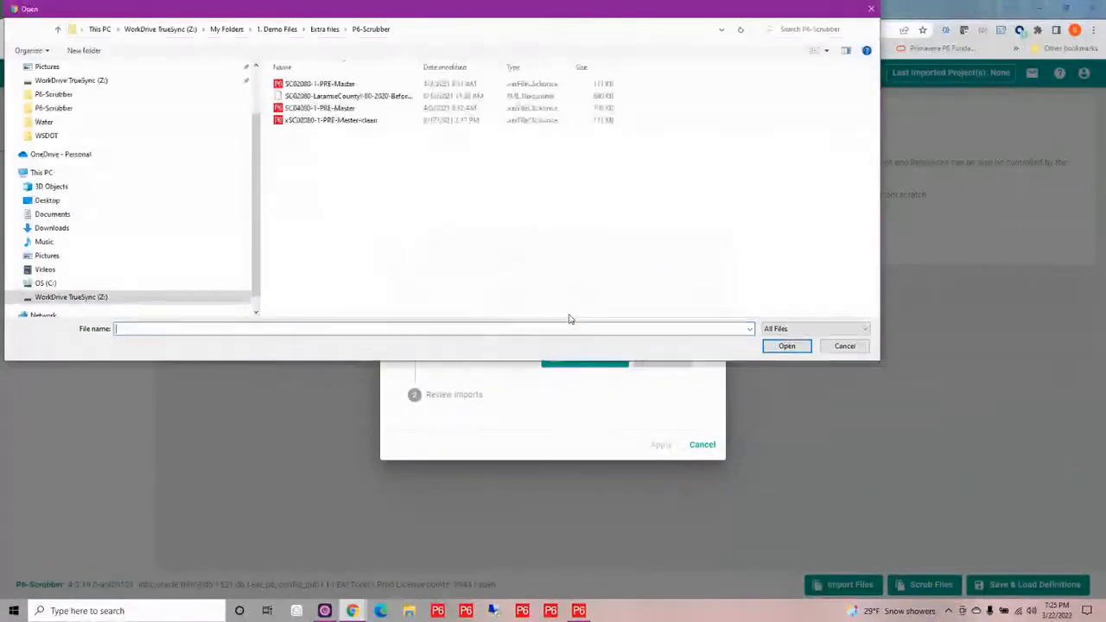
left_click(338, 86)
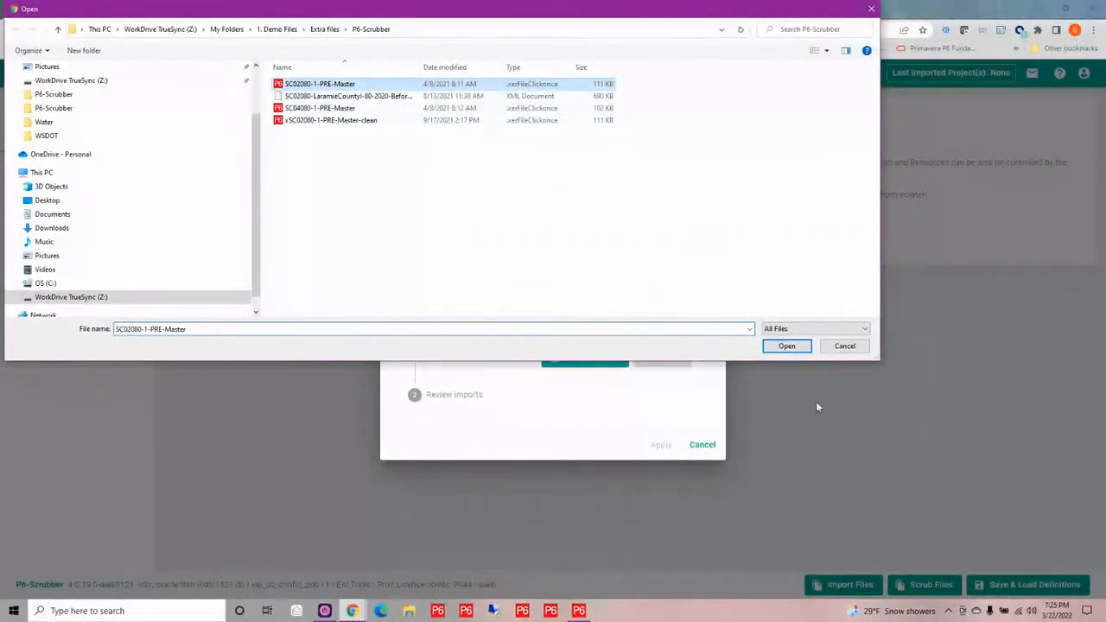
left_click(784, 345)
left_click(654, 369)
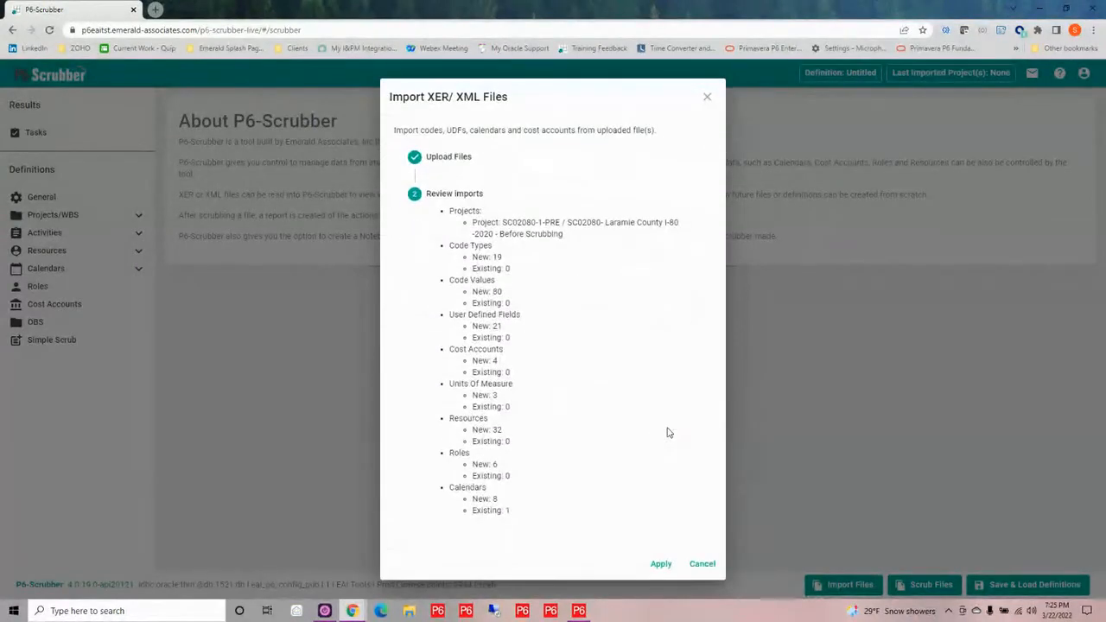
left_click(661, 564)
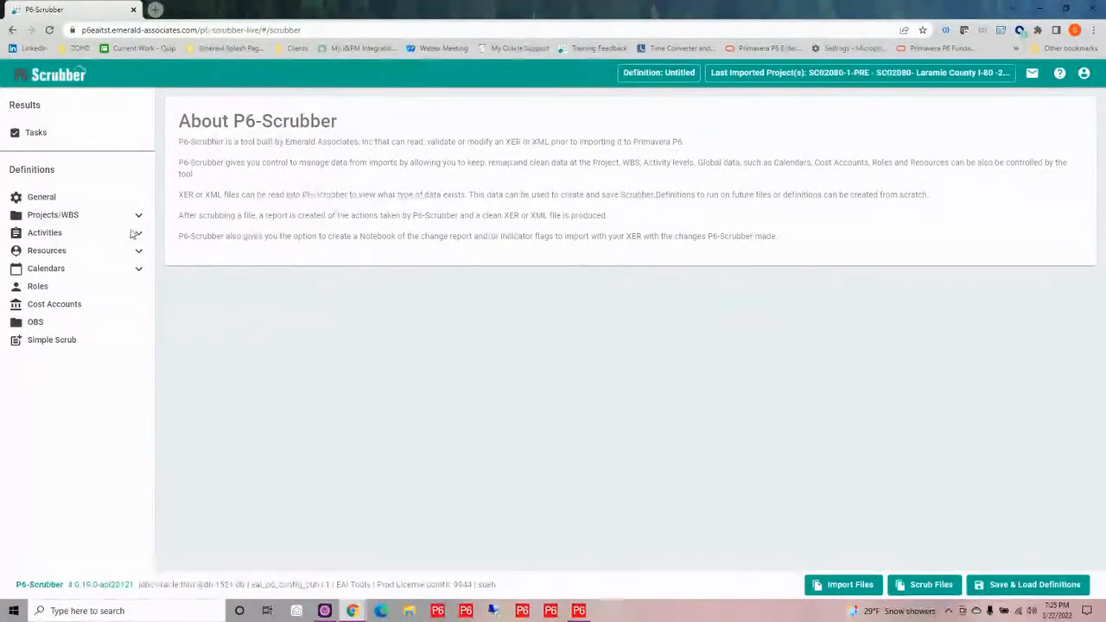
Remap the Dist 5 dictionary value of the District project code type to the P6 value D5
left_click(139, 236)
left_click(84, 270)
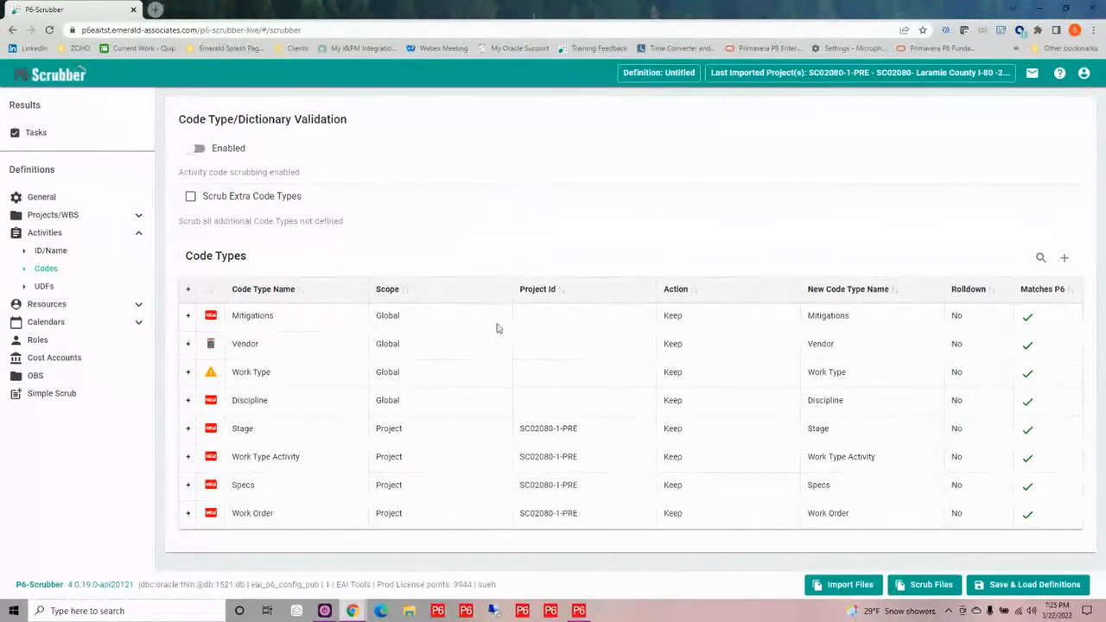
left_click(140, 216)
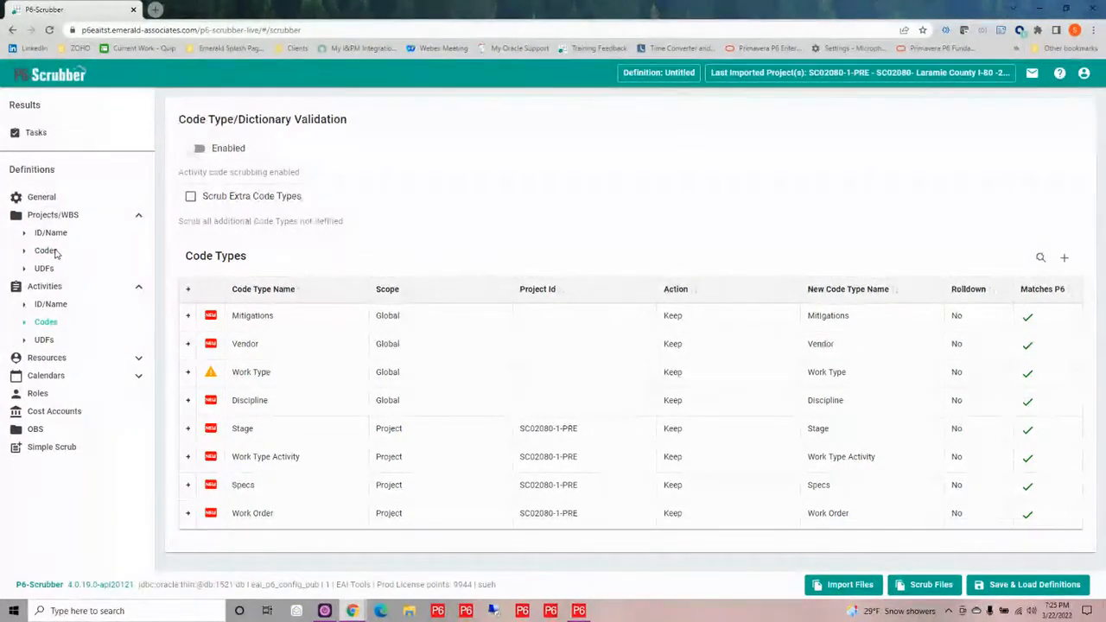
left_click(50, 250)
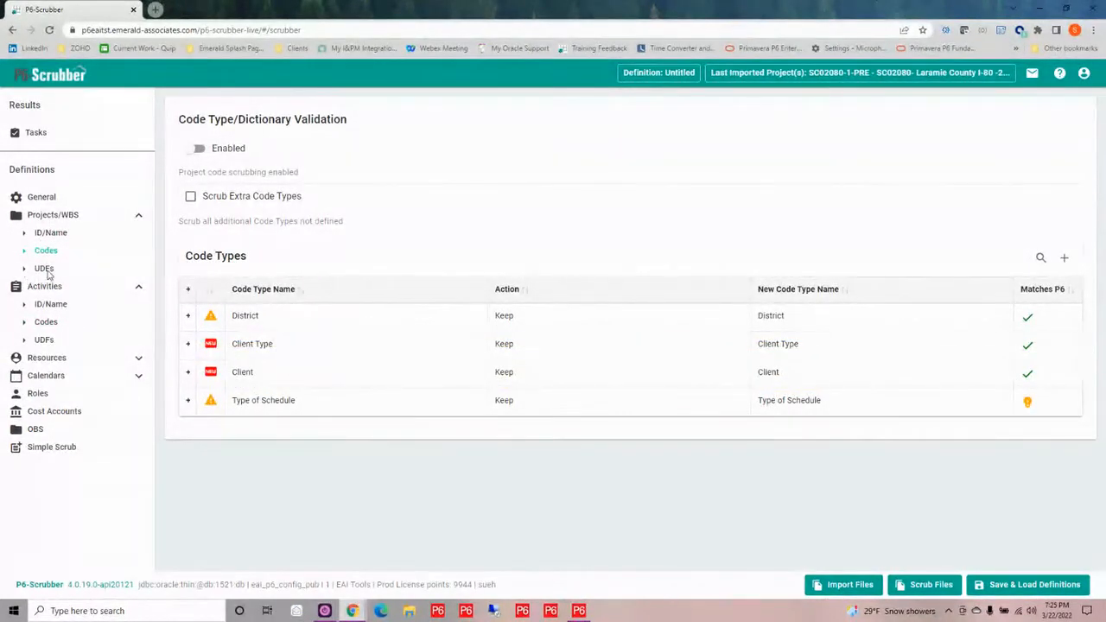
left_click(187, 315)
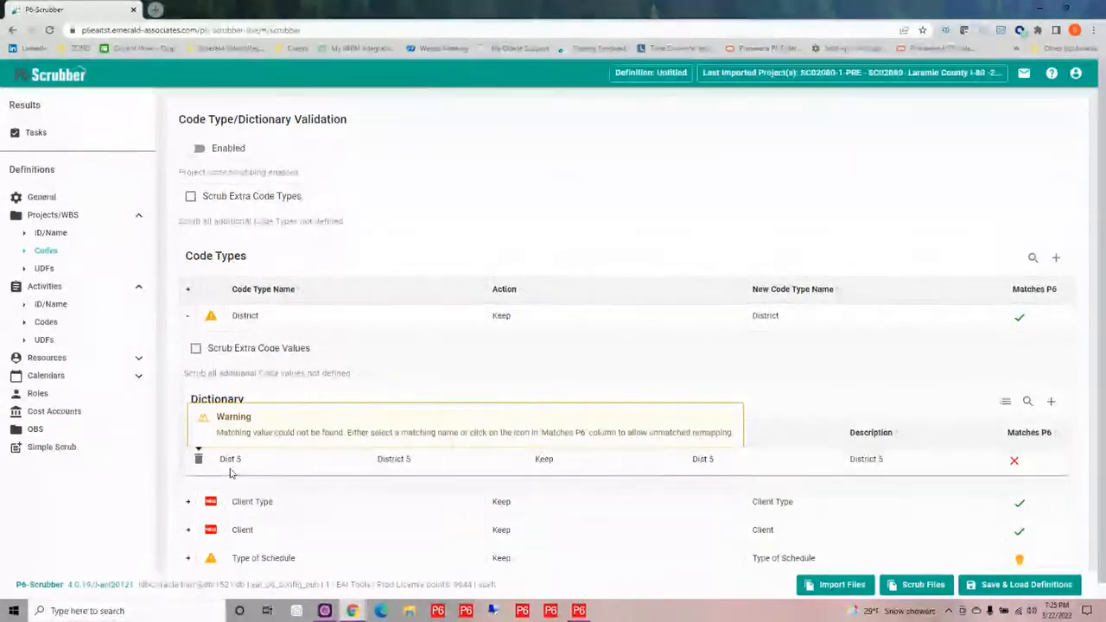
left_click(723, 458)
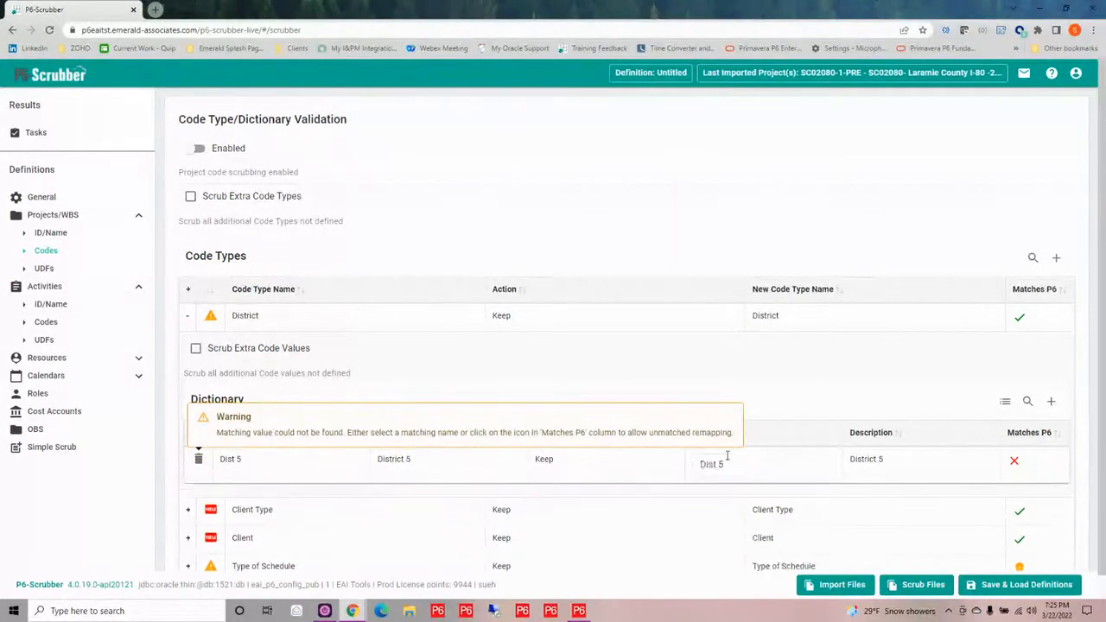
left_click_drag(728, 463, 688, 474)
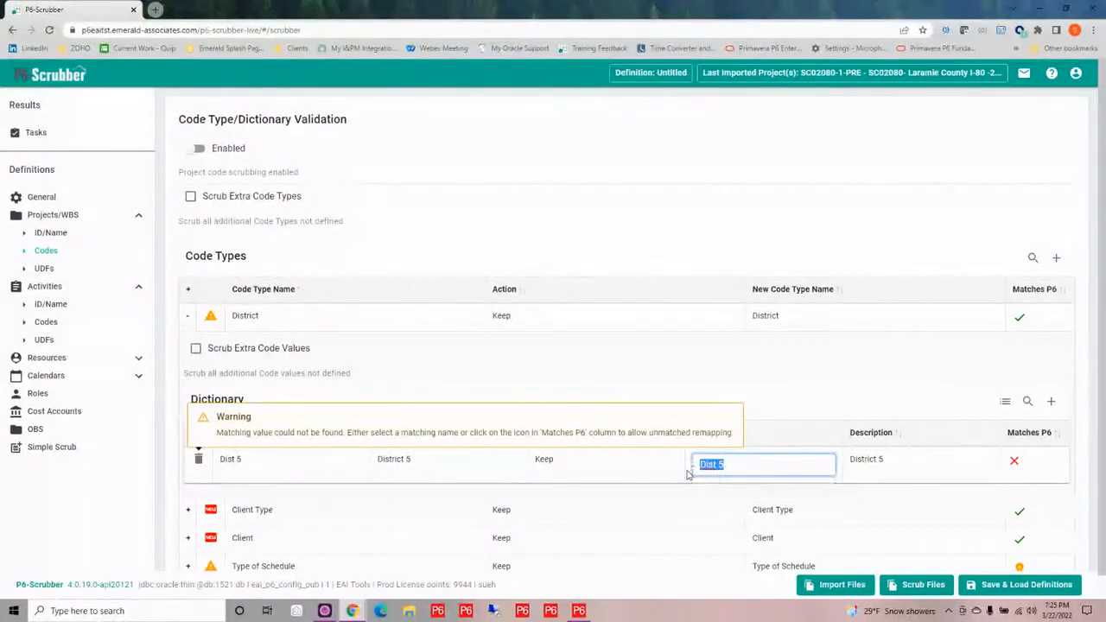
key("BackSpace")
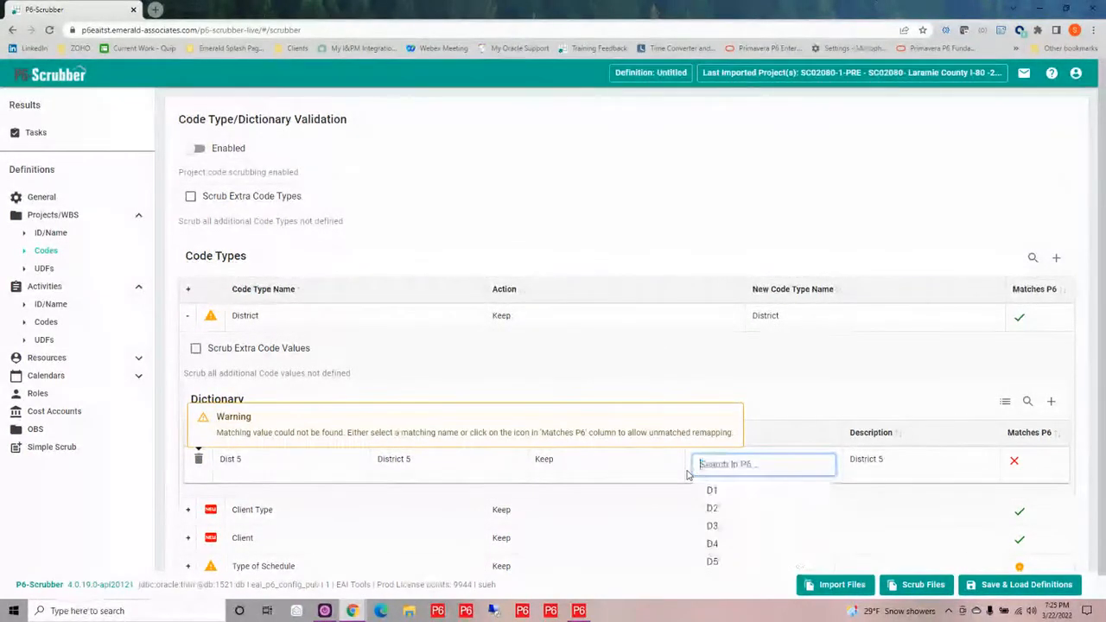
left_click(723, 563)
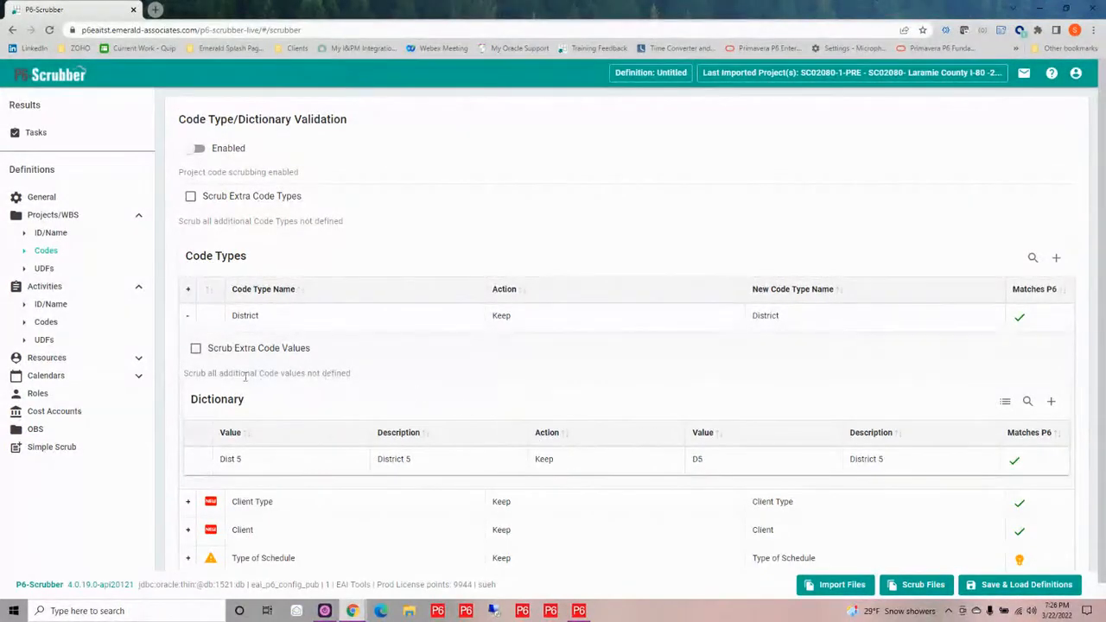
Enable resource remapping in the Resources definitions
left_click(137, 356)
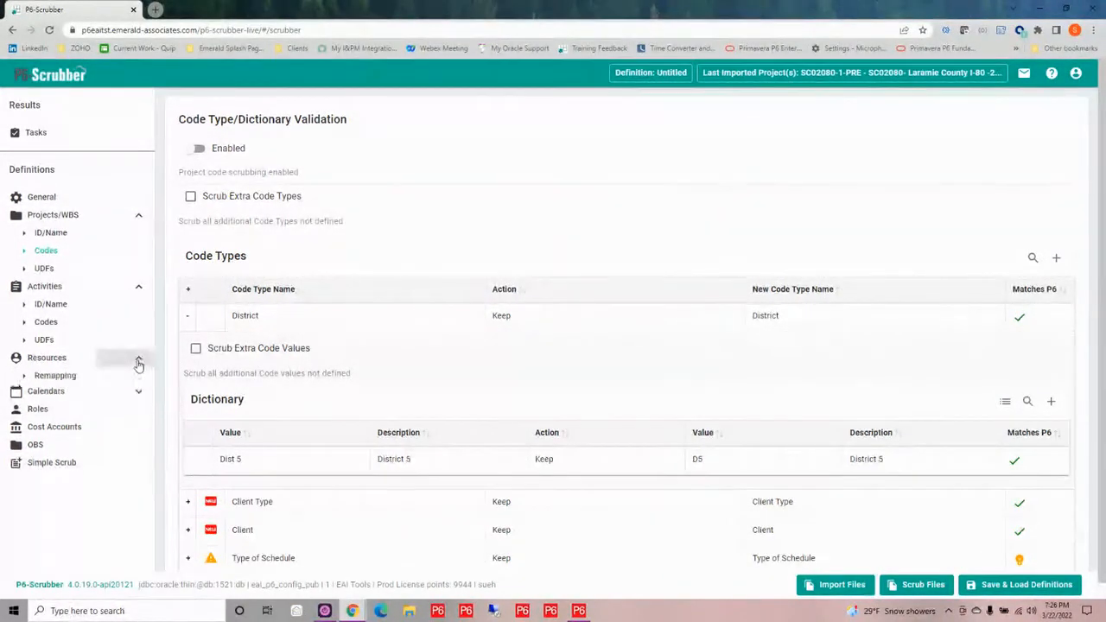
left_click(62, 378)
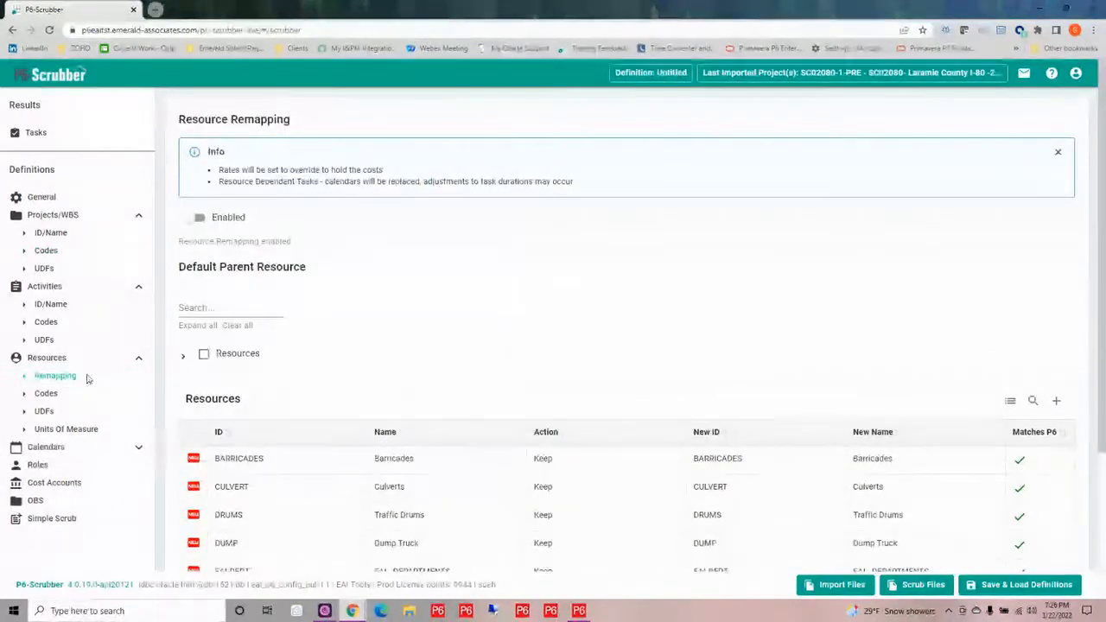
scroll(605, 333, "down", 2)
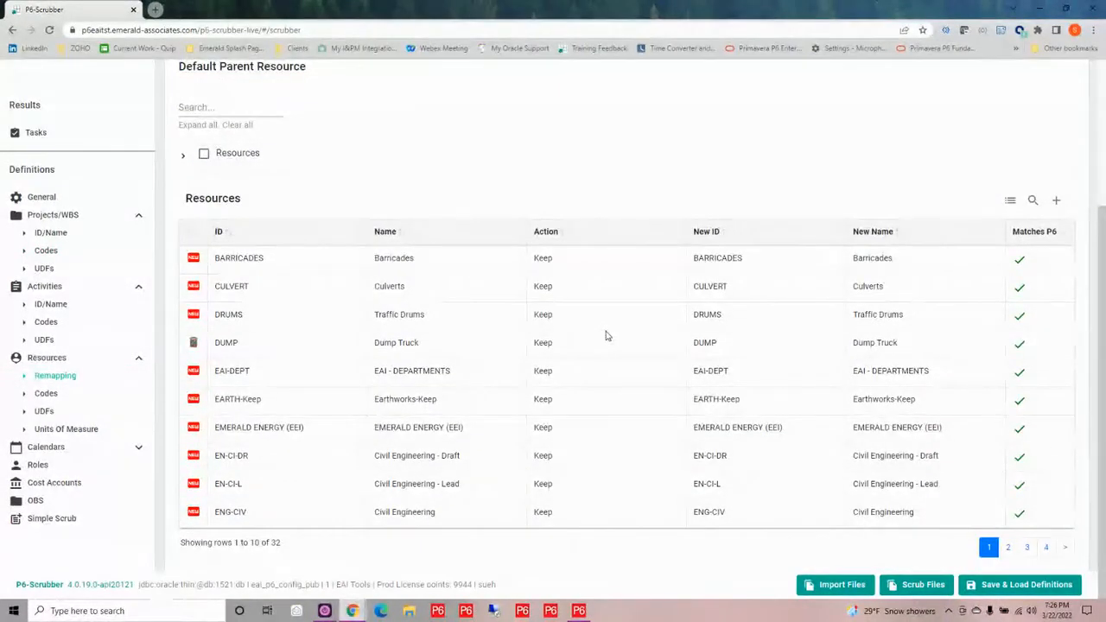
scroll(603, 334, "up", 1)
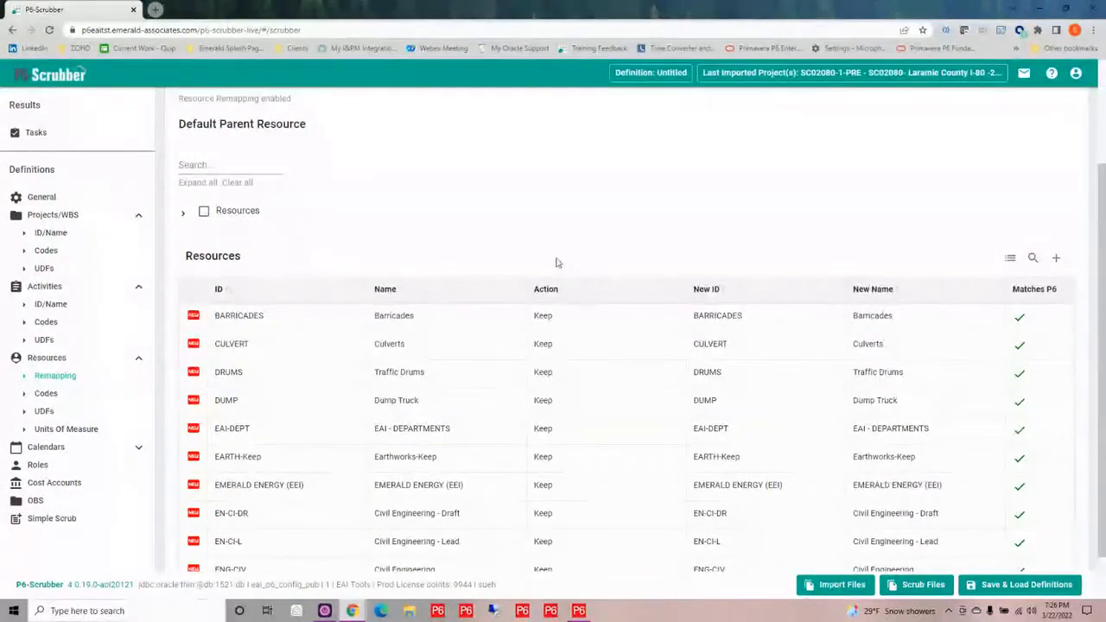
scroll(518, 260, "up", 2)
left_click(189, 192)
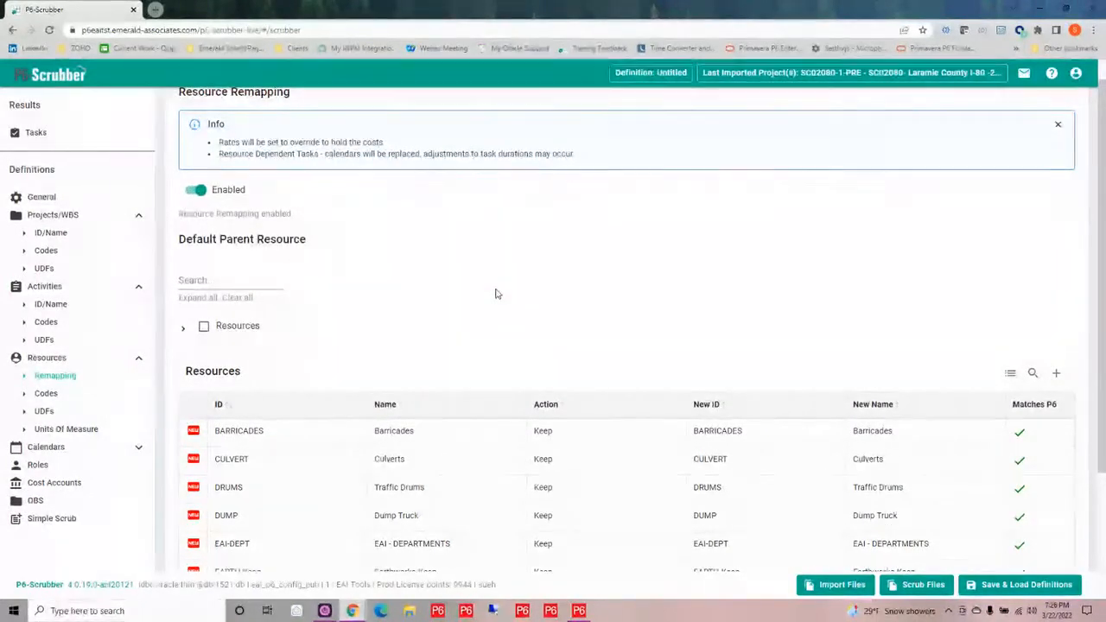
Choose the resource "Scrubber testing resource parent change" as the default parent resource
scroll(495, 294, "down", 1)
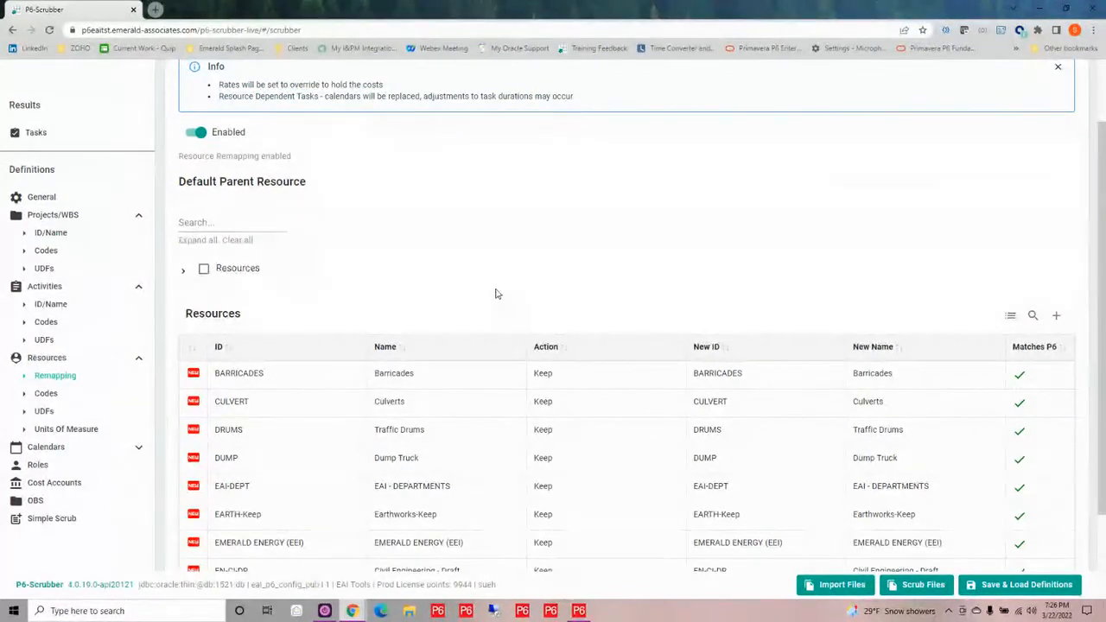
left_click(184, 274)
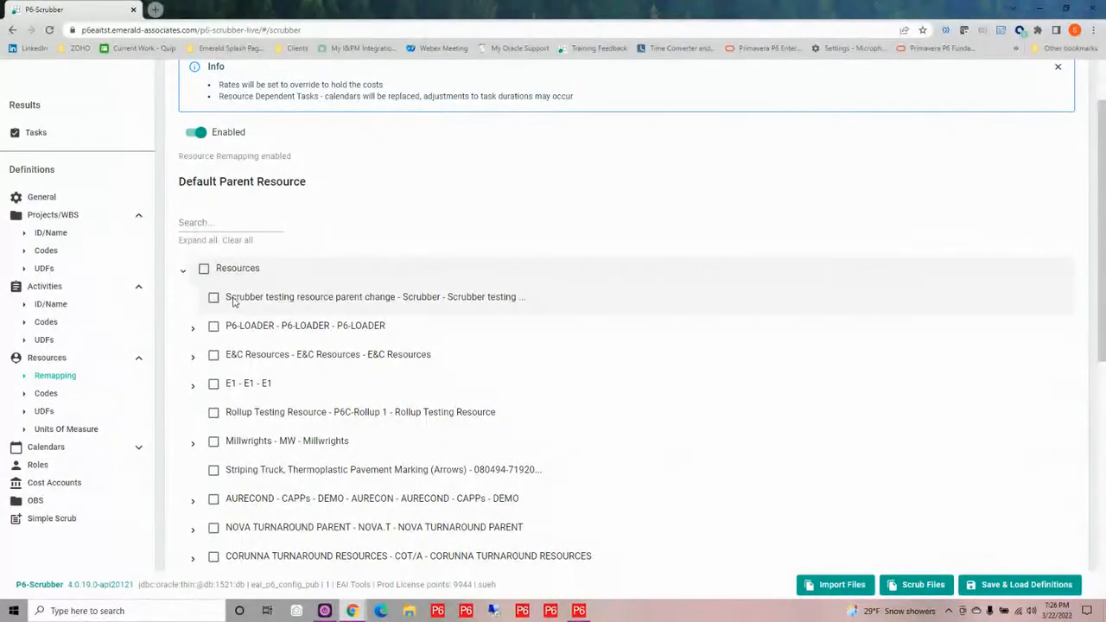
left_click(213, 298)
left_click(184, 272)
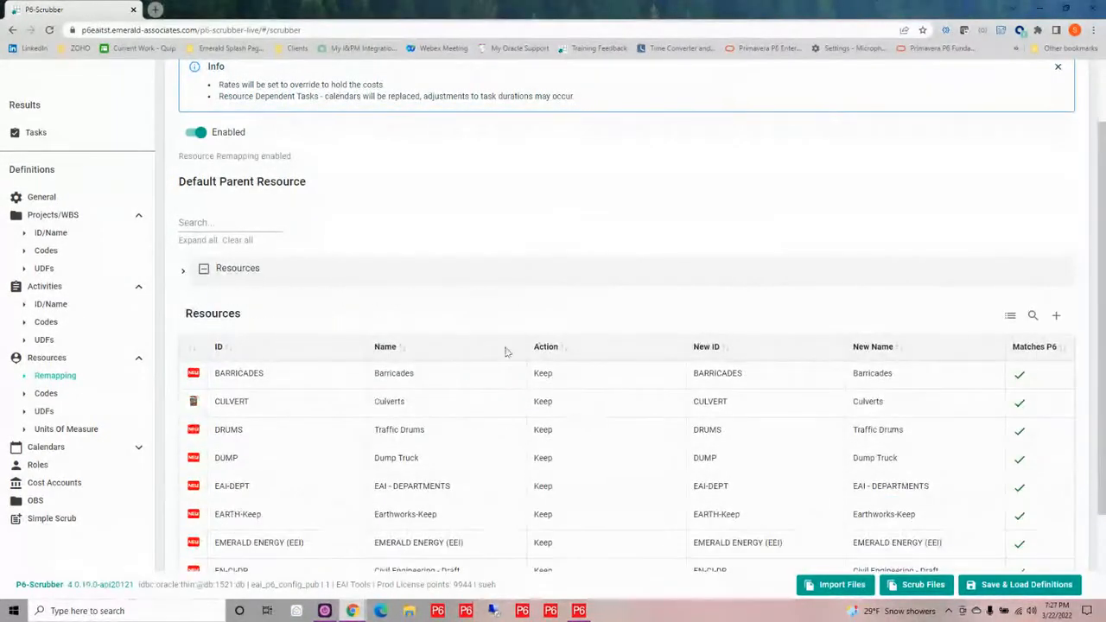
Remap the new ID of the EN-CI-DR resource to the P6 resource ENG-CI
scroll(669, 464, "down", 2)
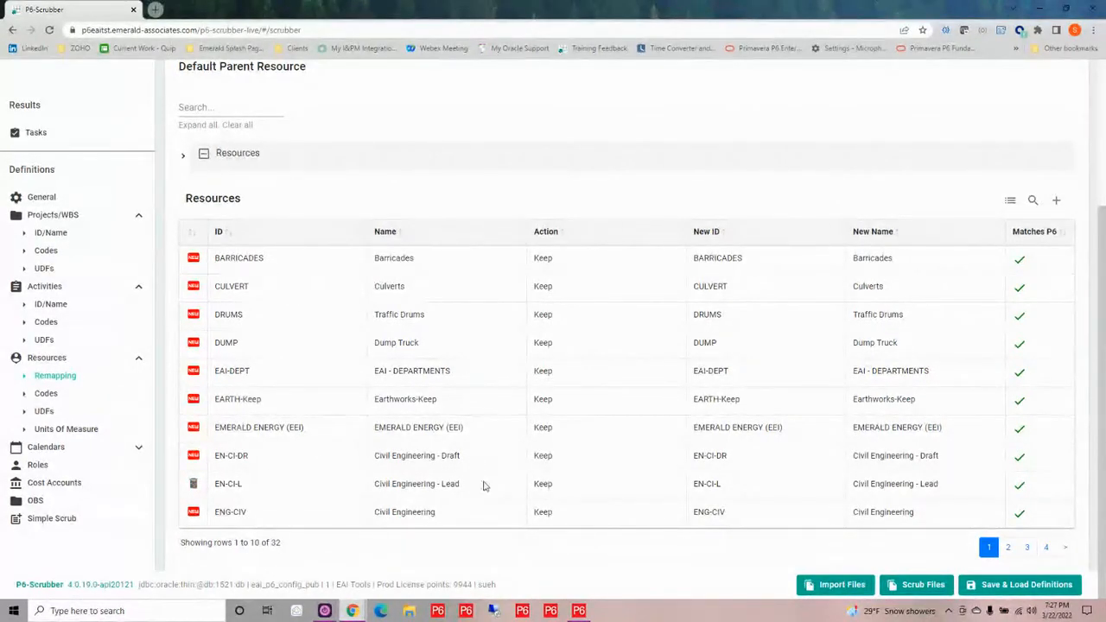
left_click(735, 459)
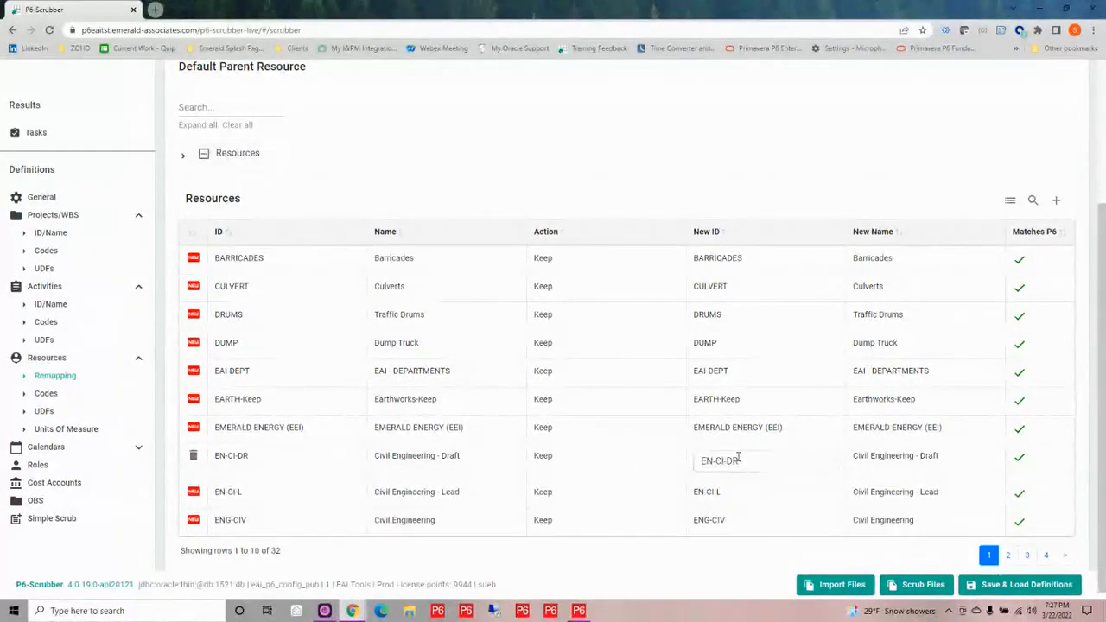
left_click_drag(748, 458, 702, 458)
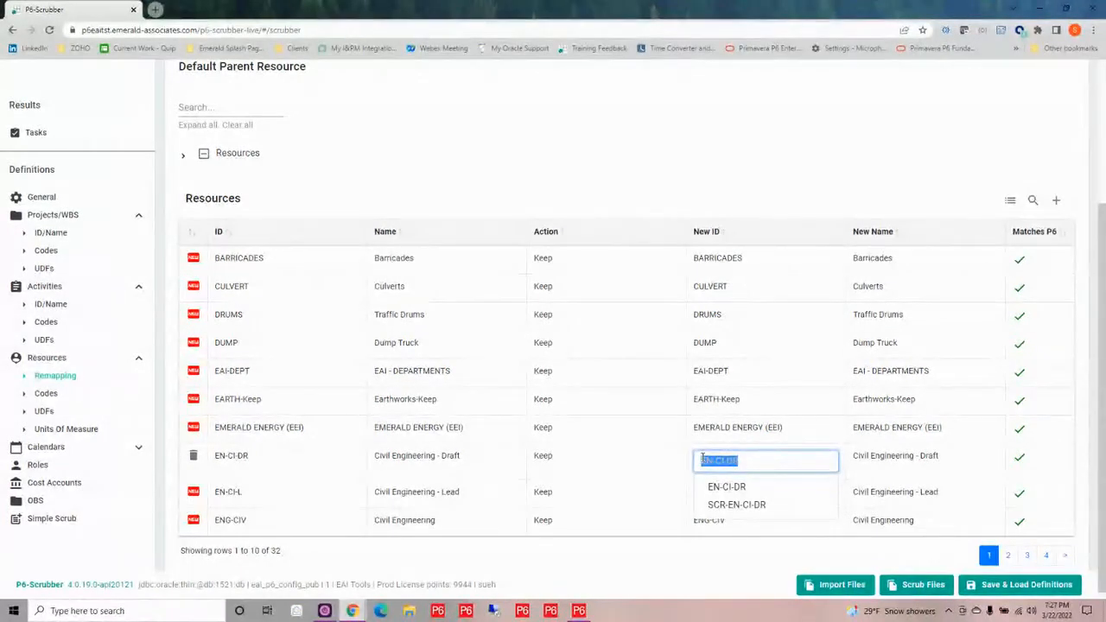
key("BackSpace")
type("eng")
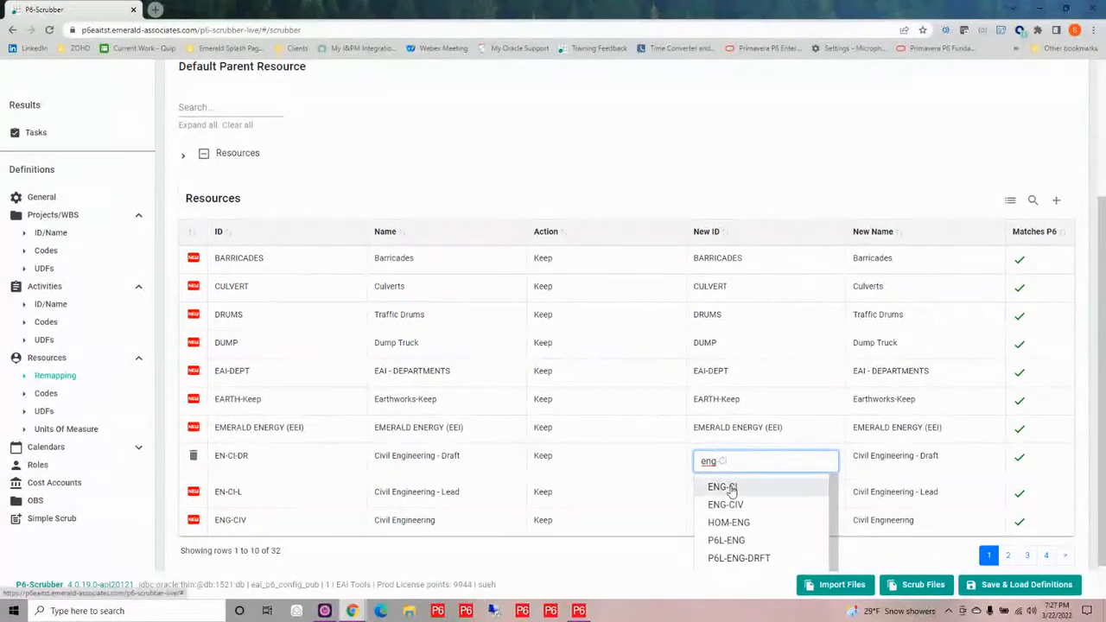
left_click(730, 489)
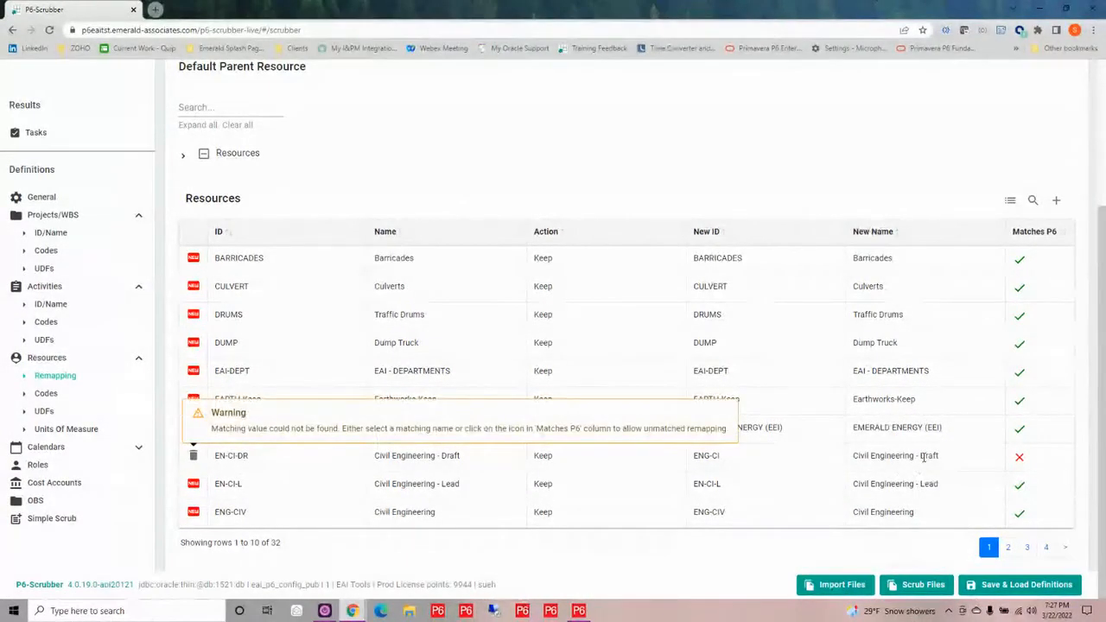
Set the new name of the EN-CI-DR resource to the P6 match Civil Engineering
left_click(877, 454)
left_click_drag(877, 451, 839, 462)
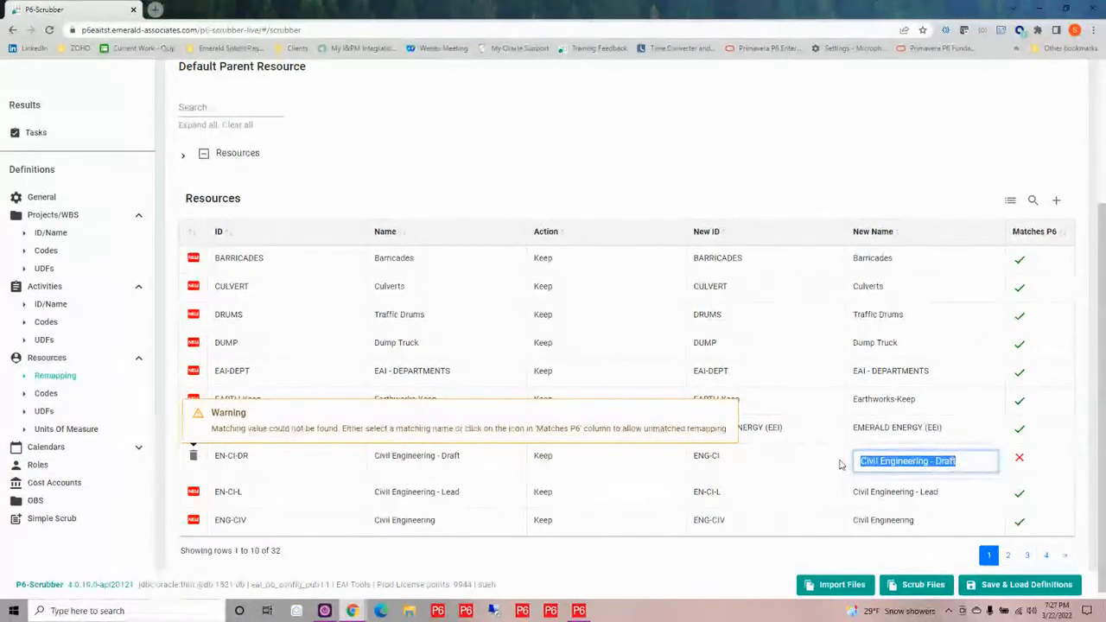
key("BackSpace")
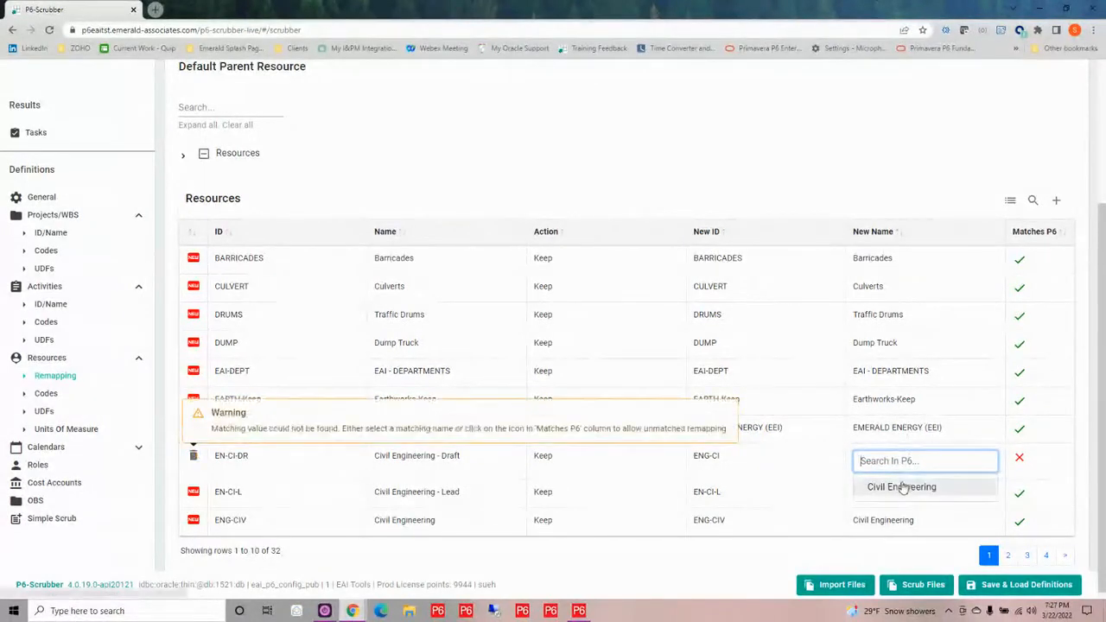
left_click(901, 487)
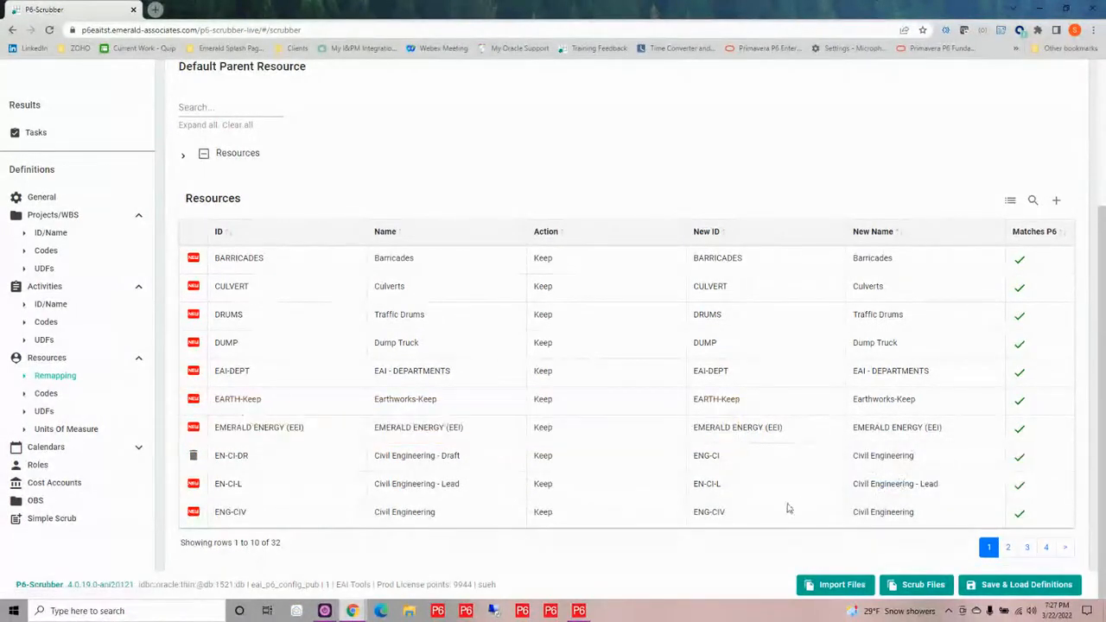
Remap the new ID of the EN-CI-L resource to the P6 resource ENG-CI
left_click(728, 488)
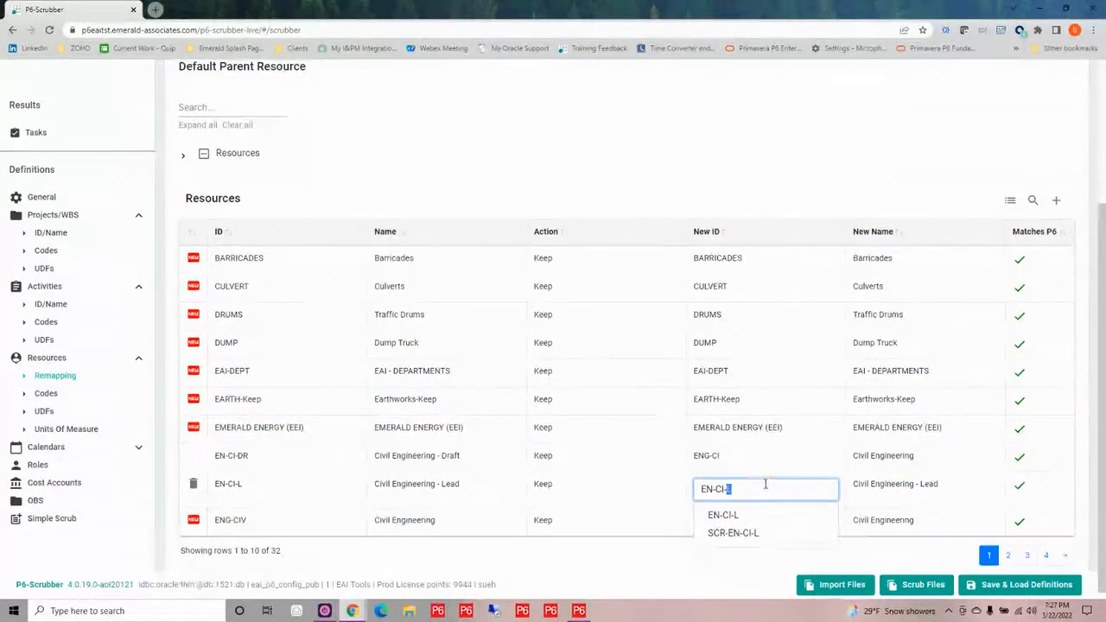
key("BackSpace")
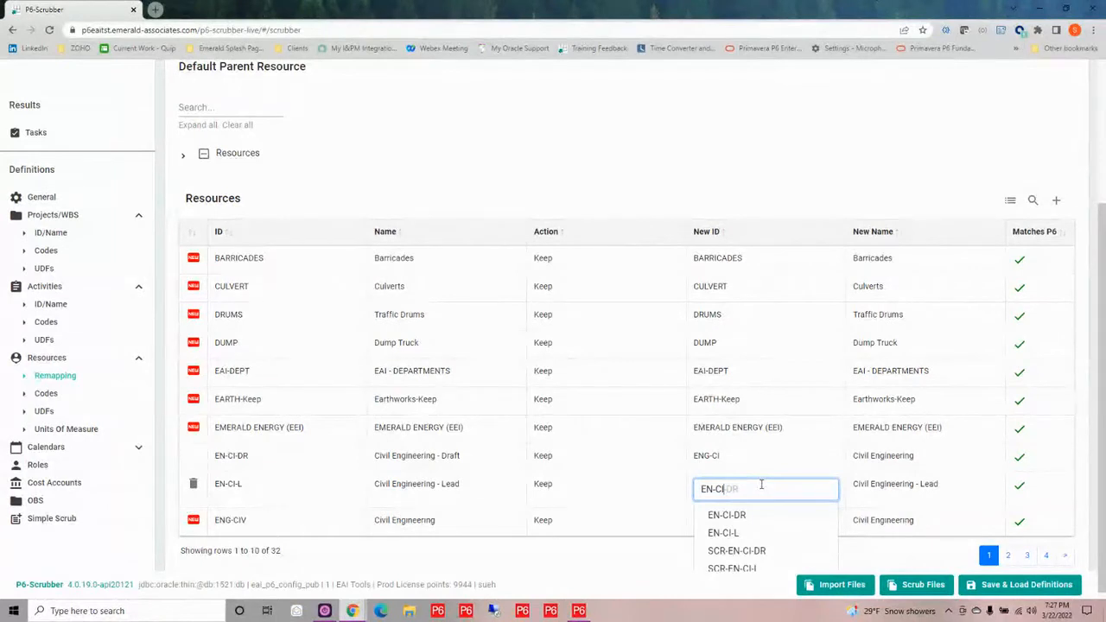
key("BackSpace")
key("BackSpace")
key("BackSpace")
key("BackSpace")
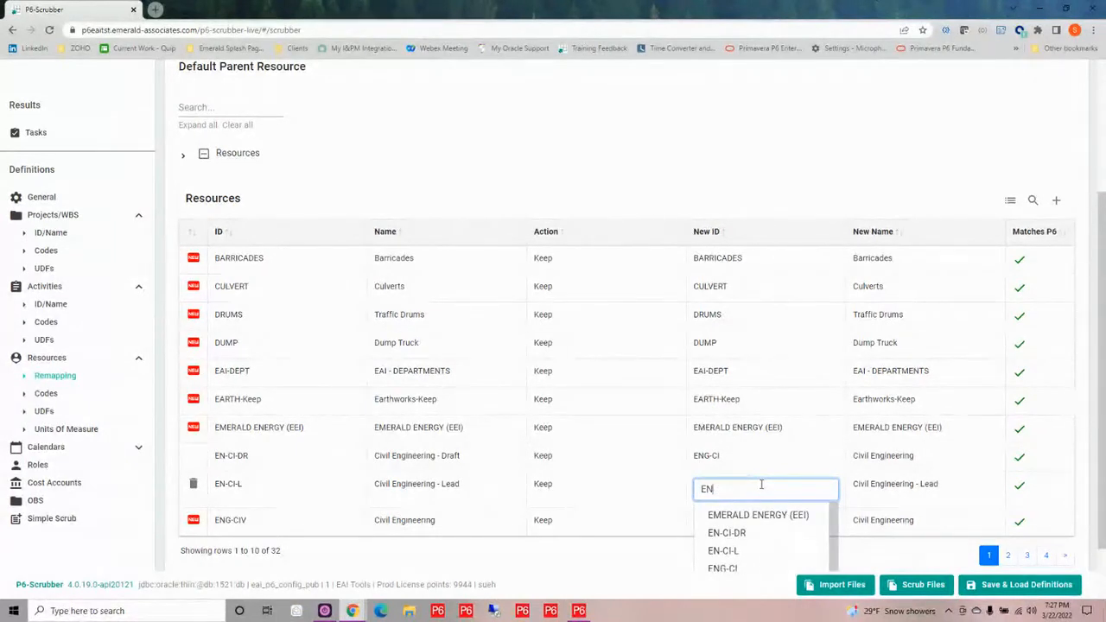
type("g")
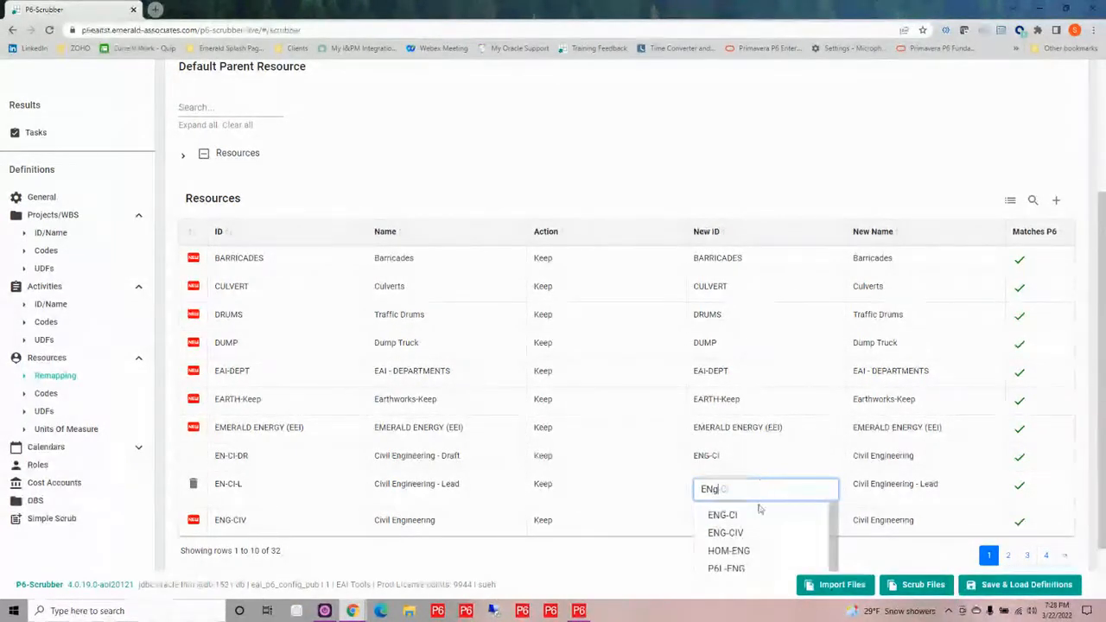
left_click(735, 516)
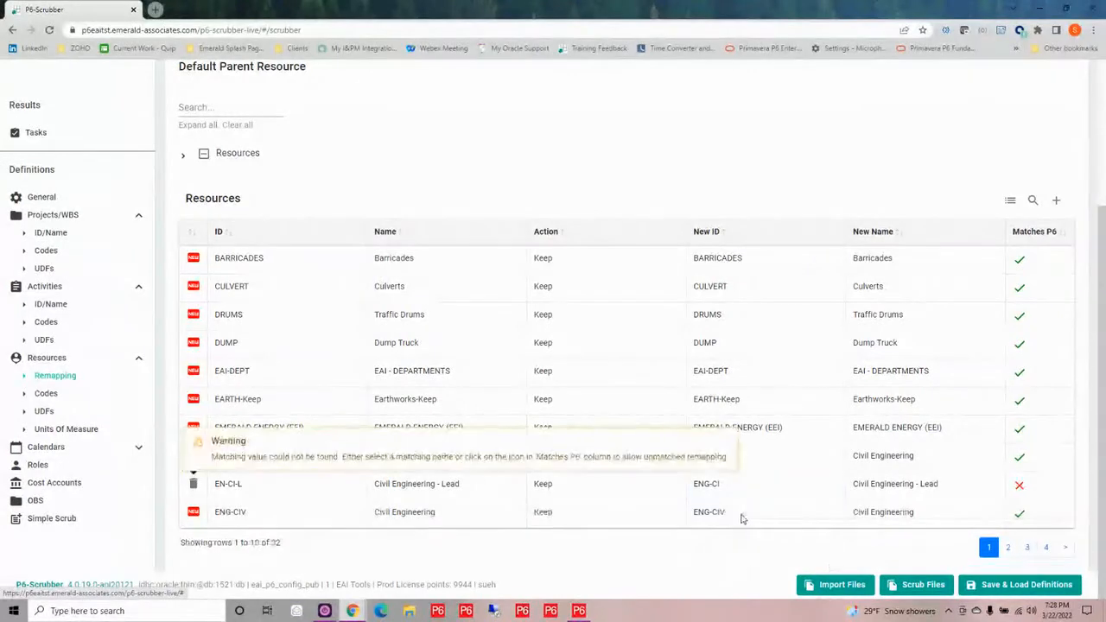
Set the new name of the EN-CI-L resource to the P6 match Civil Engineering
double_click(922, 487)
left_click_drag(966, 487, 860, 485)
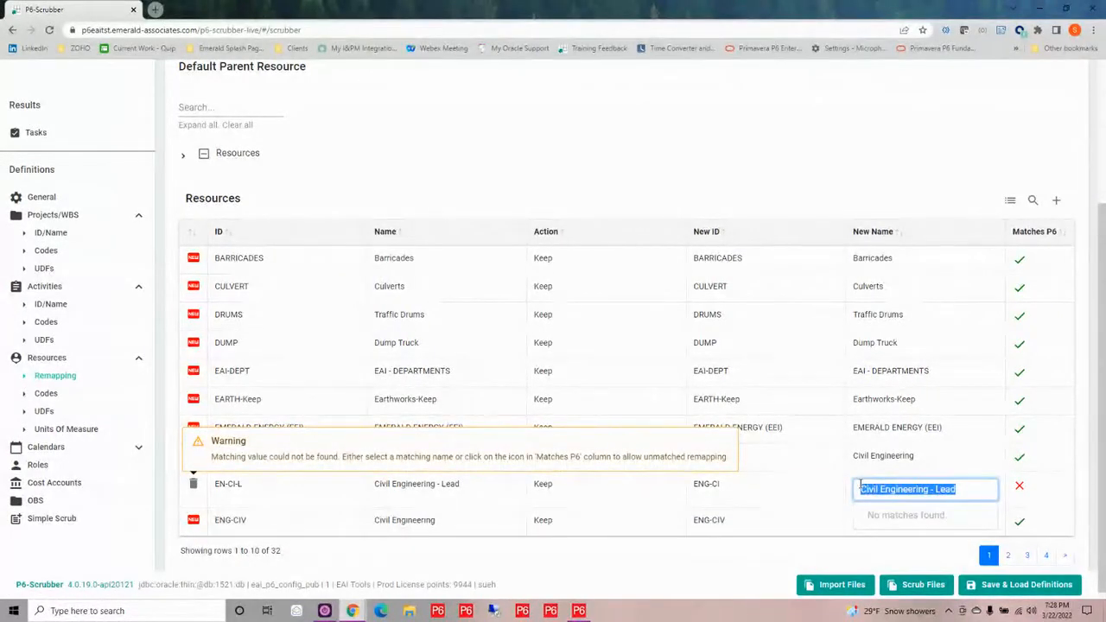
type("ci")
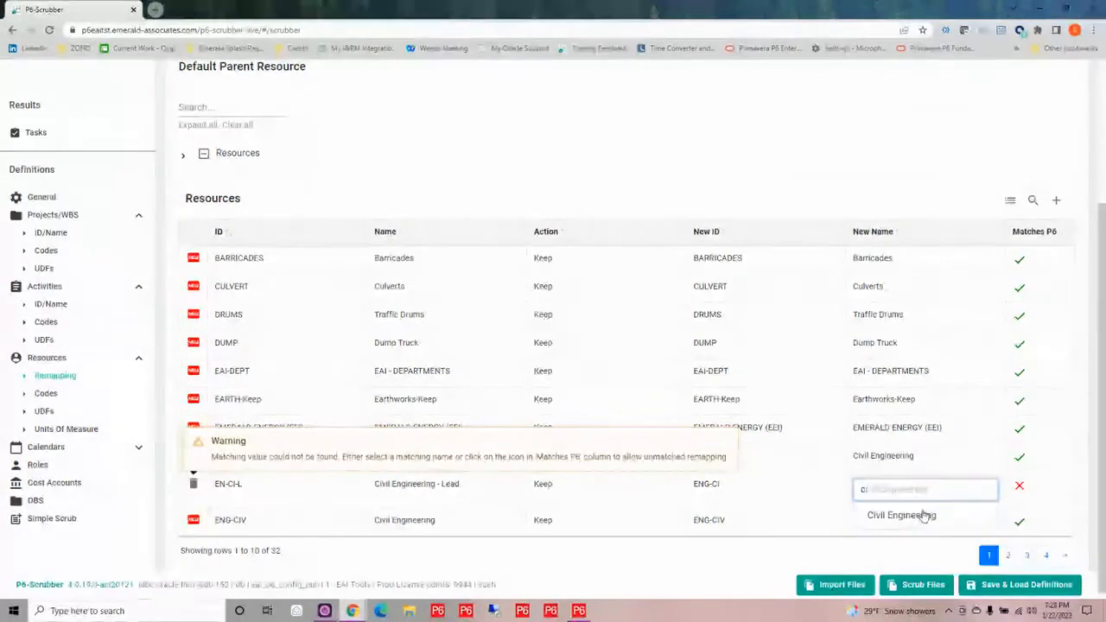
left_click(903, 515)
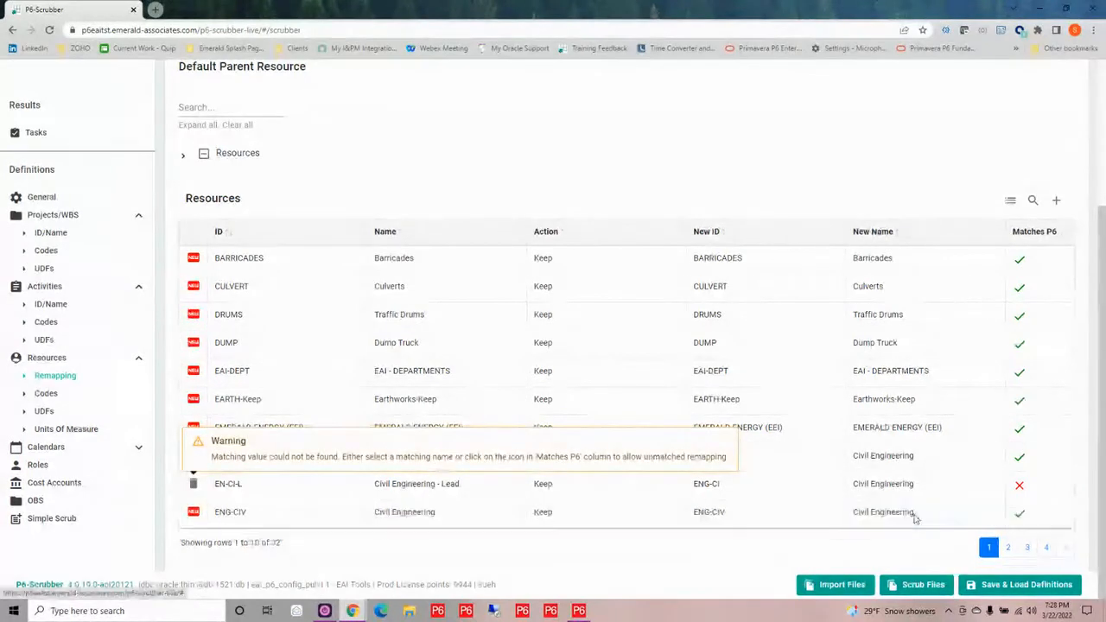
Remap the new ID of the ENG-CIV resource to the P6 resource ENG-CI
left_click(747, 516)
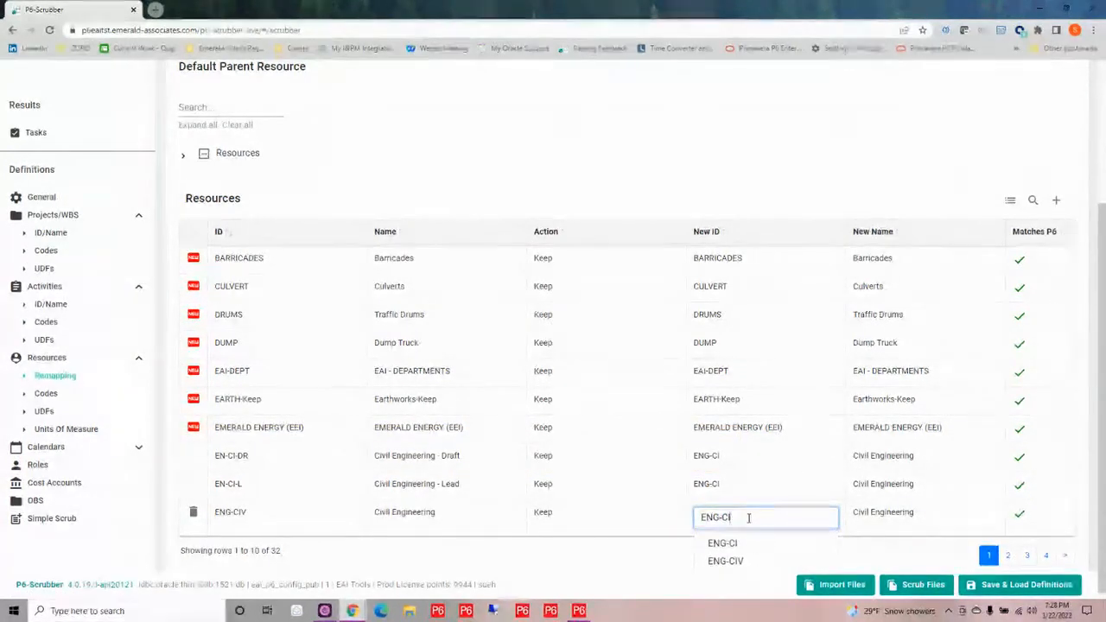
key("BackSpace")
left_click(730, 544)
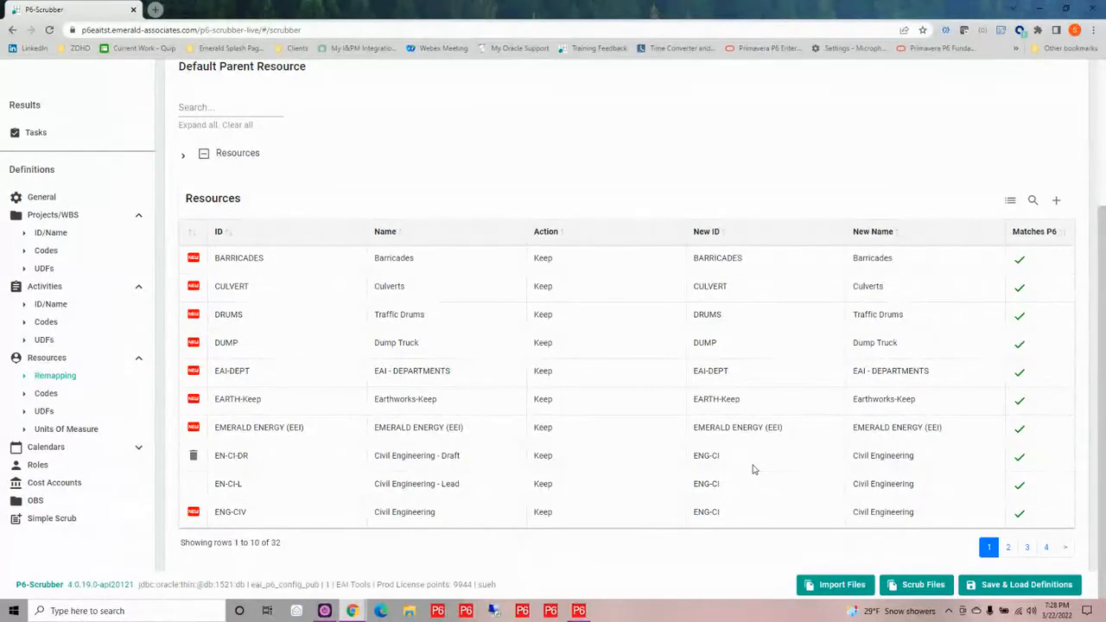
Enable units of measure remapping in the Resources definitions
left_click(45, 412)
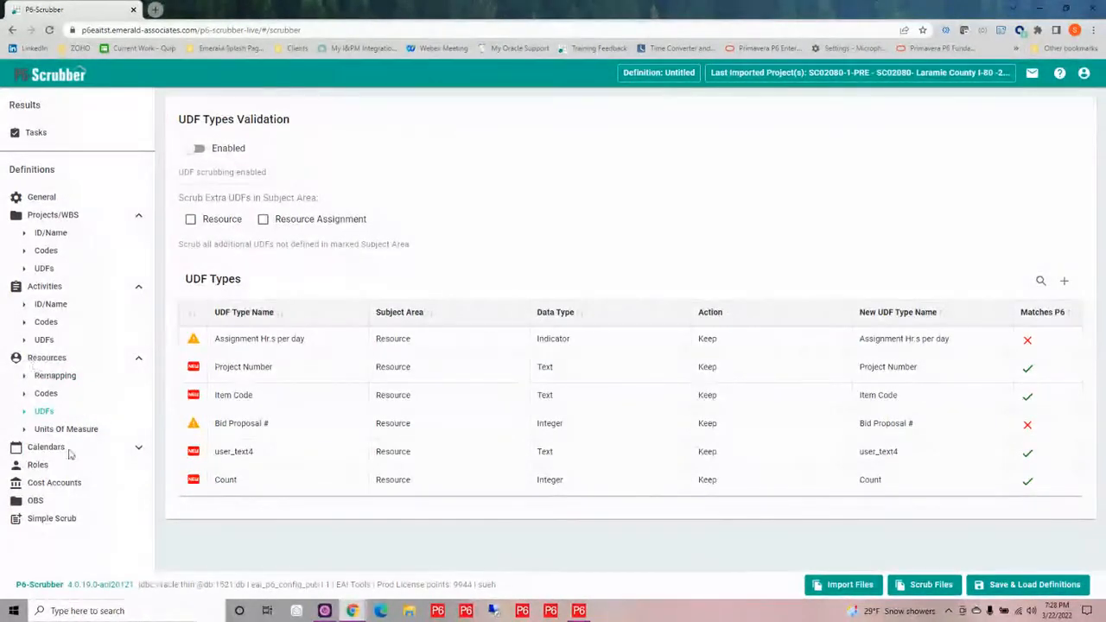
left_click(76, 430)
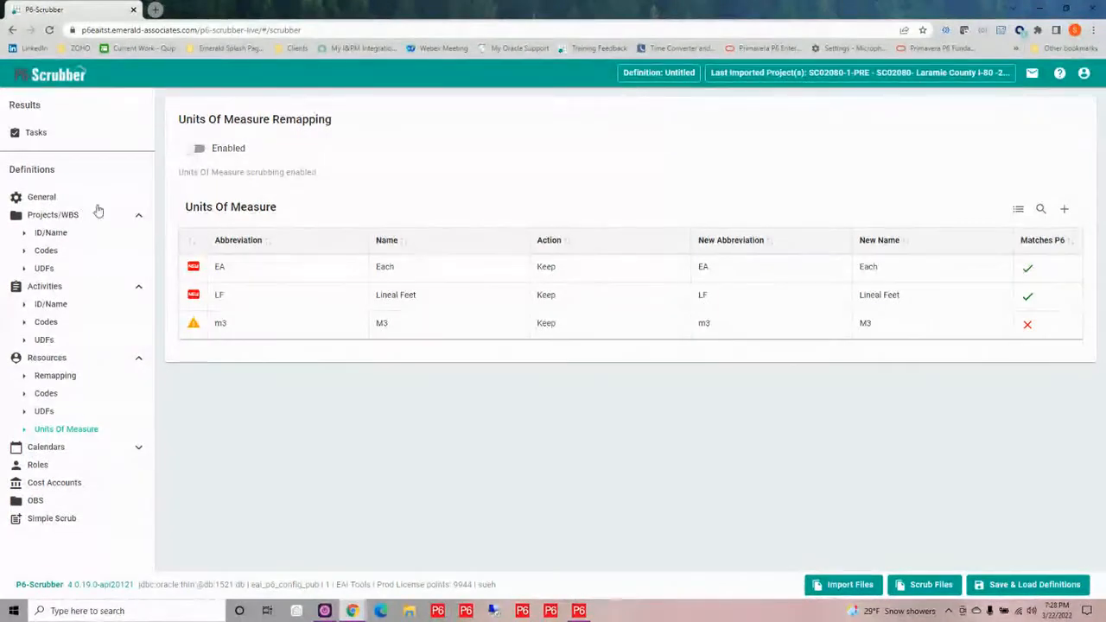
left_click(192, 151)
mouse_move(240, 323)
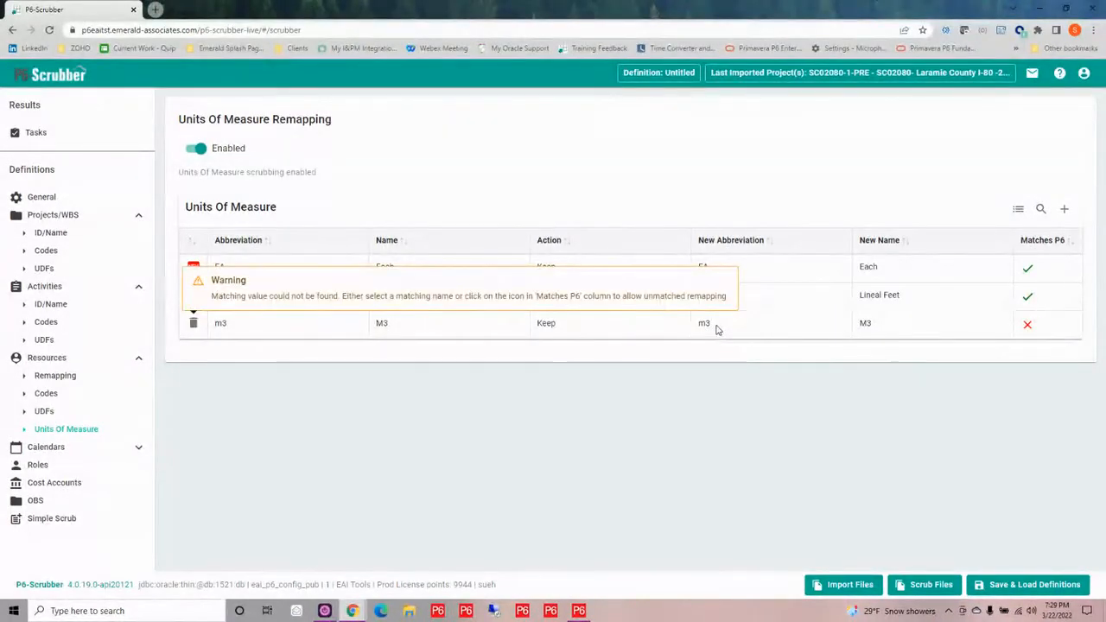
Remap the m3 unit of measure to the P6 abbreviation M3 and the name Cubic Meters
left_click(716, 328)
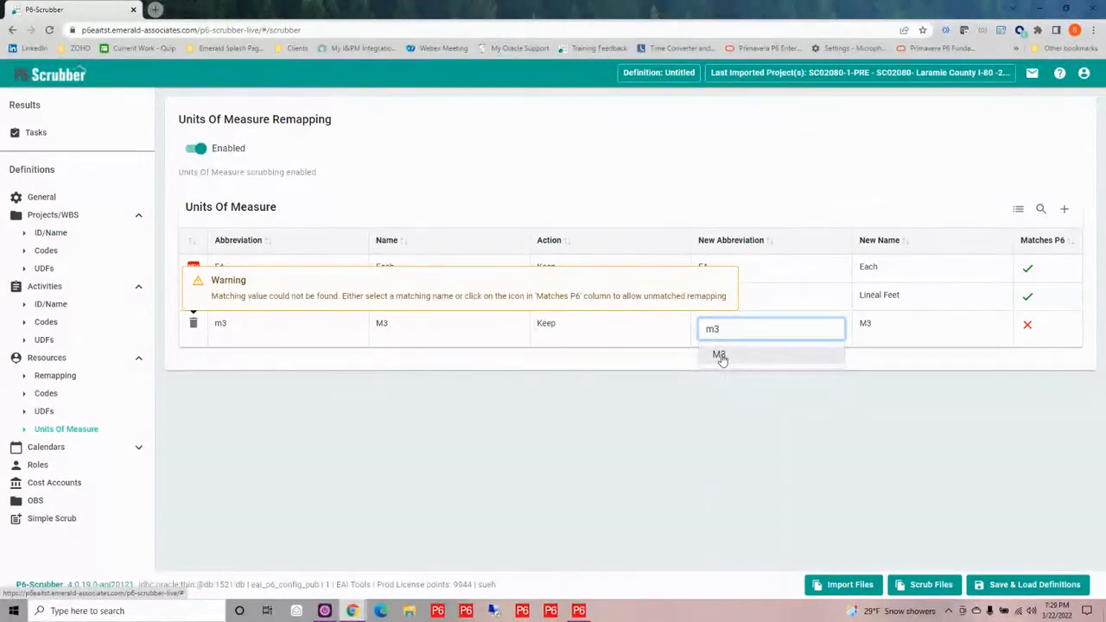
left_click(721, 356)
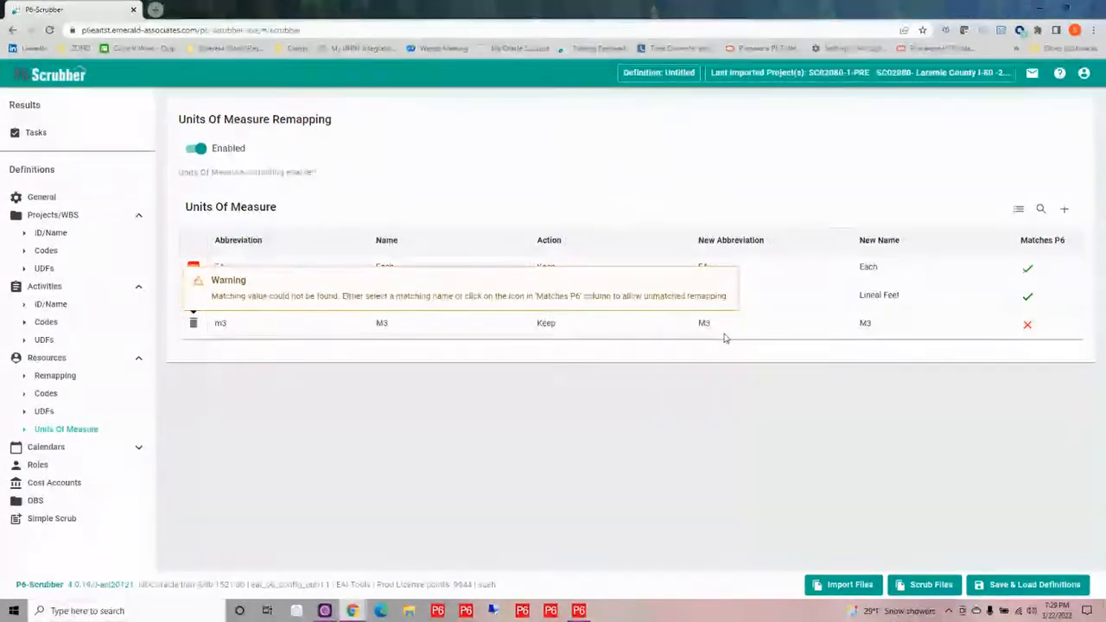
left_click(908, 326)
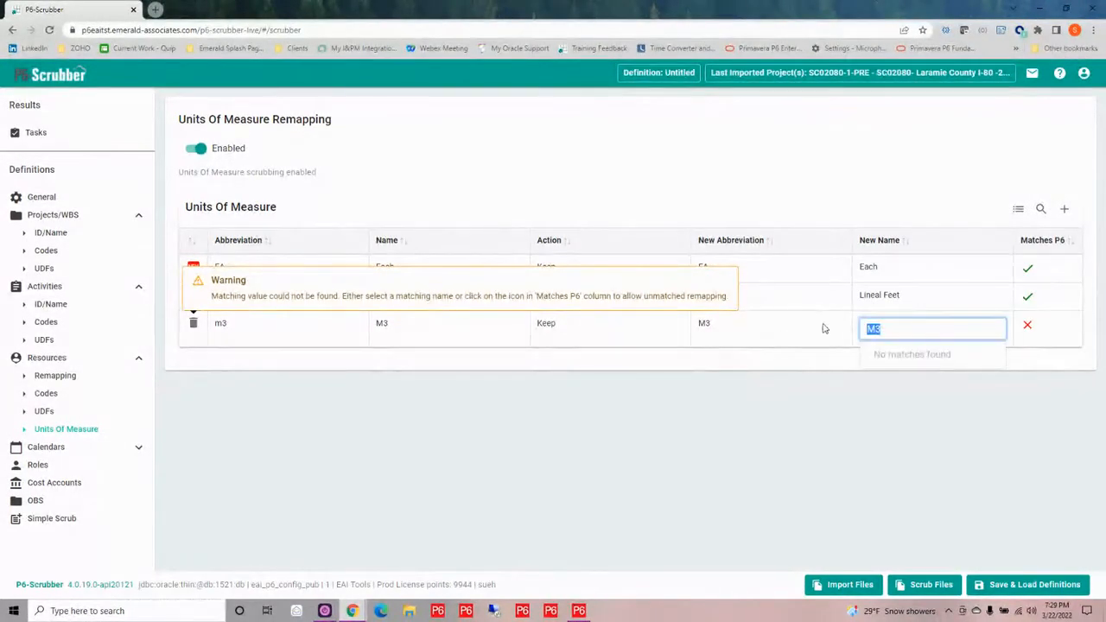
key("BackSpace")
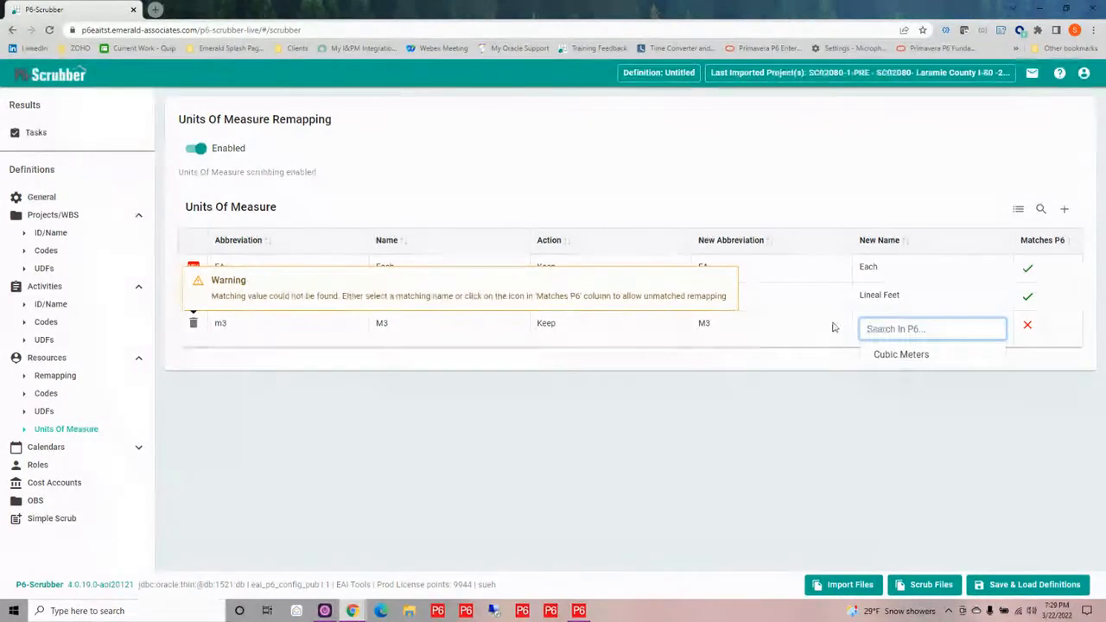
left_click(891, 355)
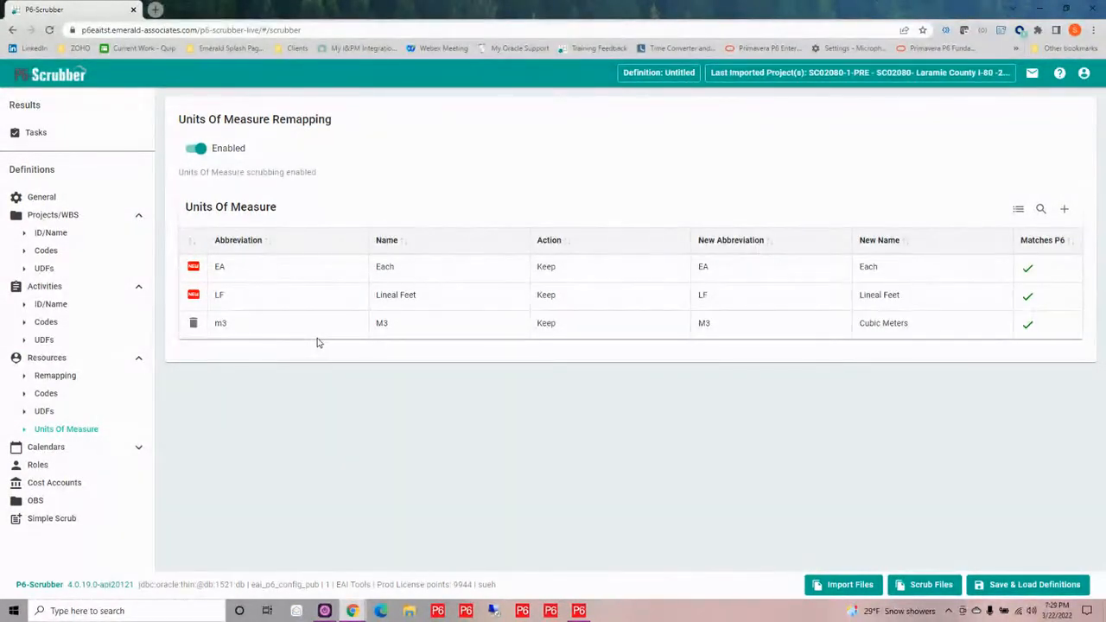
Enable calendar rolldown in the global calendar definitions
left_click(139, 451)
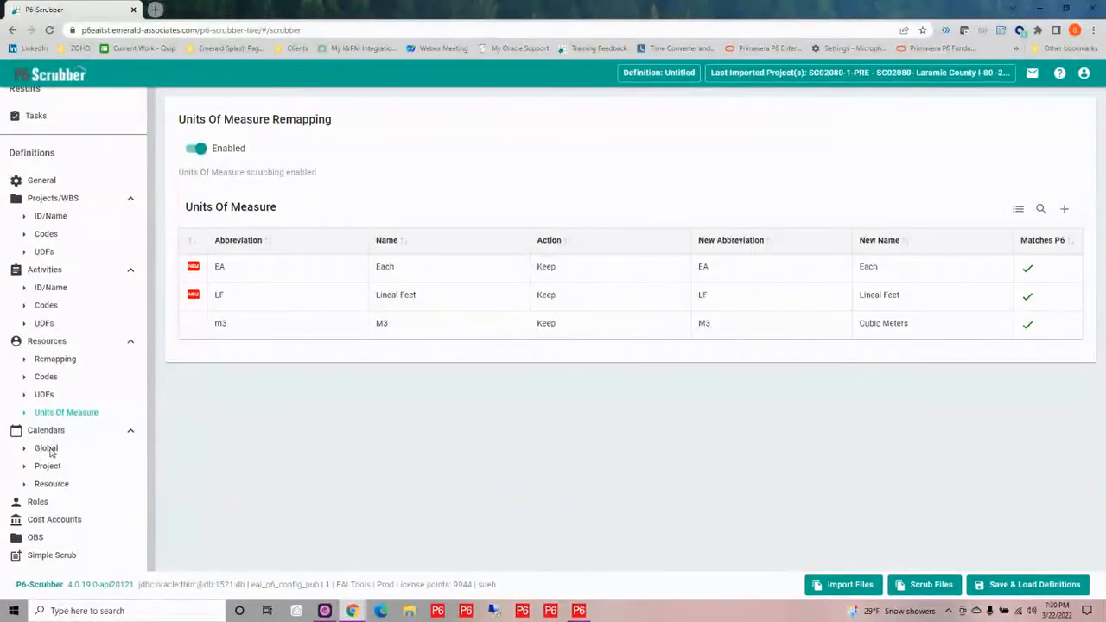
left_click(48, 449)
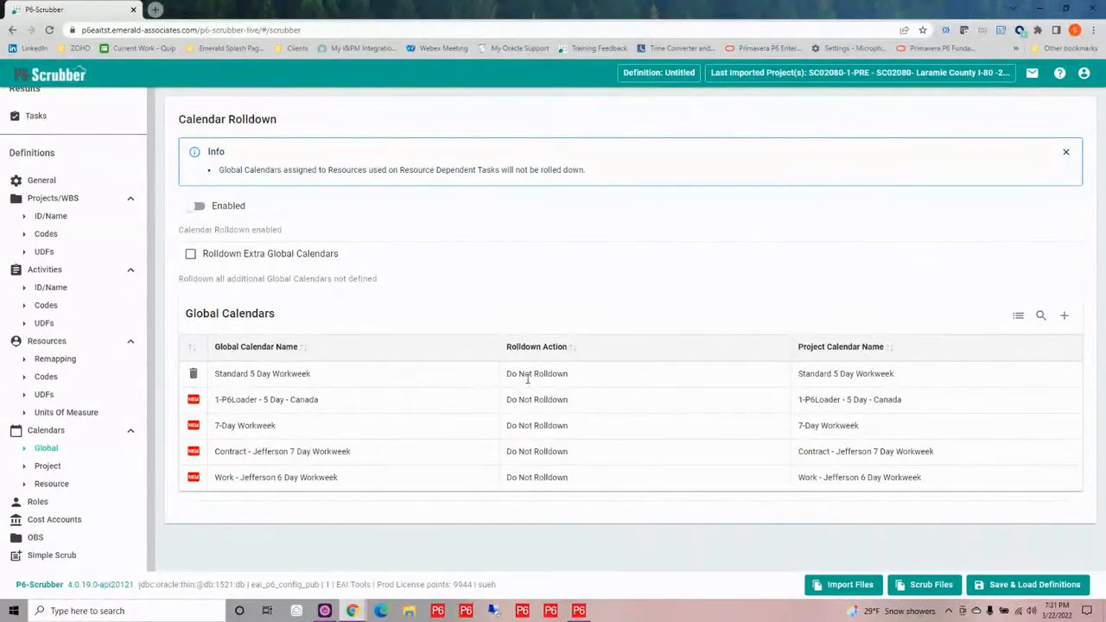
left_click(196, 207)
Set the rolldown action of all five global calendars to Rolldown and turn on rolldown of extra global calendars
left_click(592, 380)
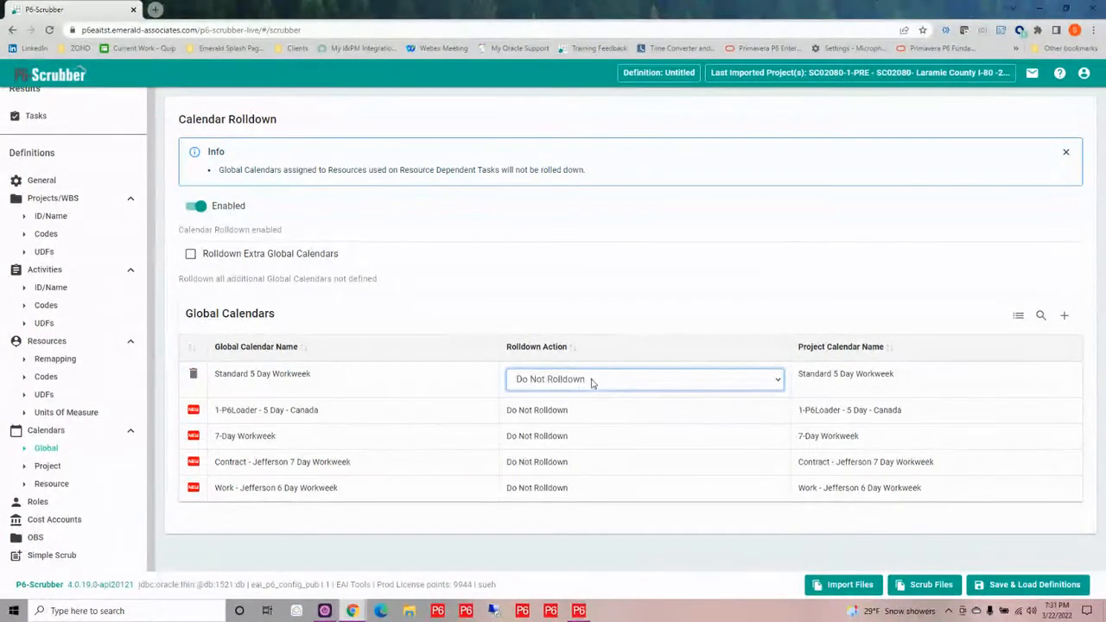
left_click(591, 380)
left_click(590, 408)
left_click(591, 412)
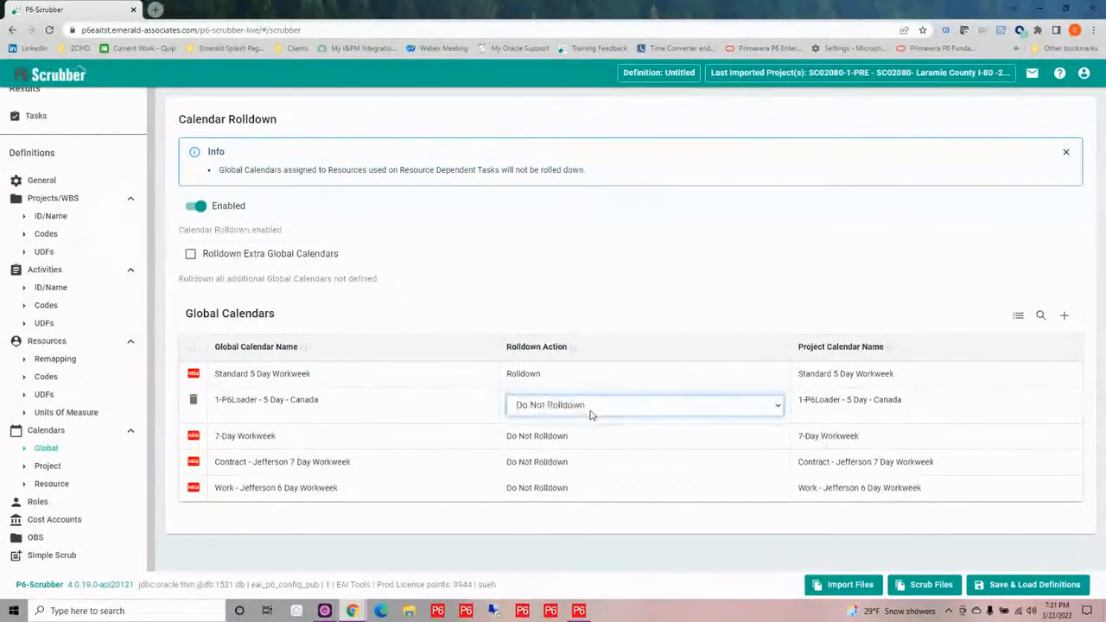
left_click(591, 412)
left_click(587, 431)
left_click(588, 439)
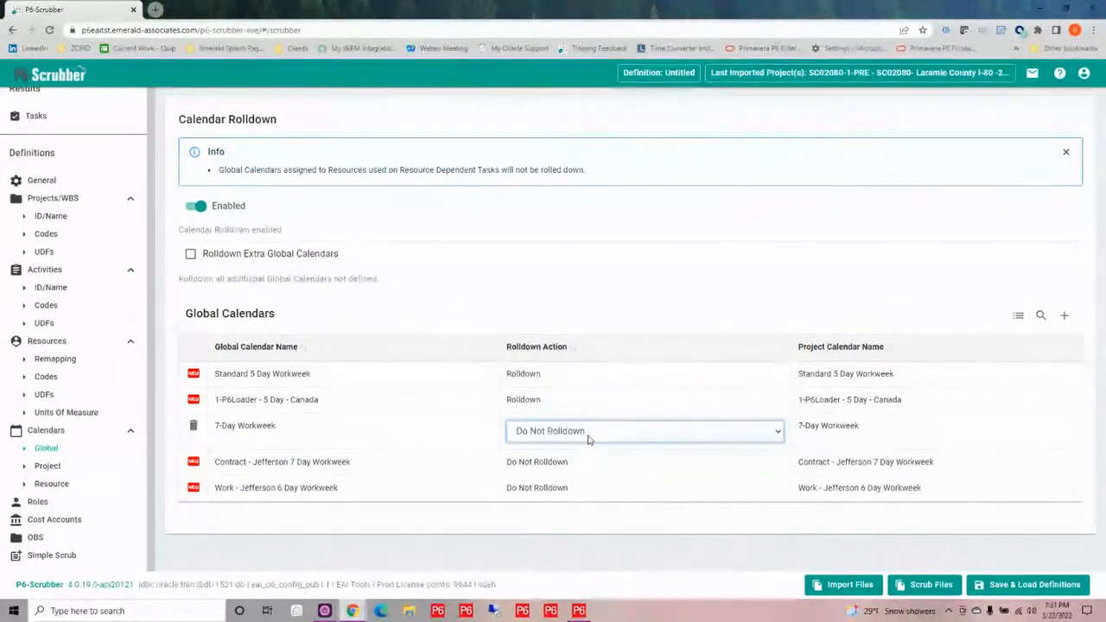
left_click(587, 439)
left_click(586, 456)
left_click(586, 467)
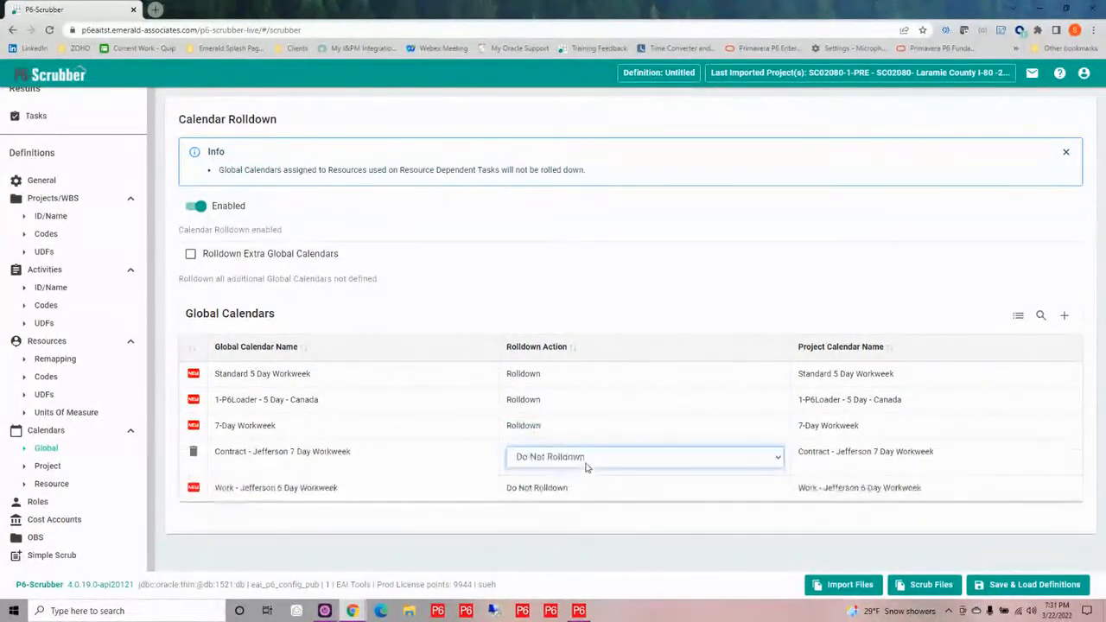
left_click(586, 467)
left_click(584, 486)
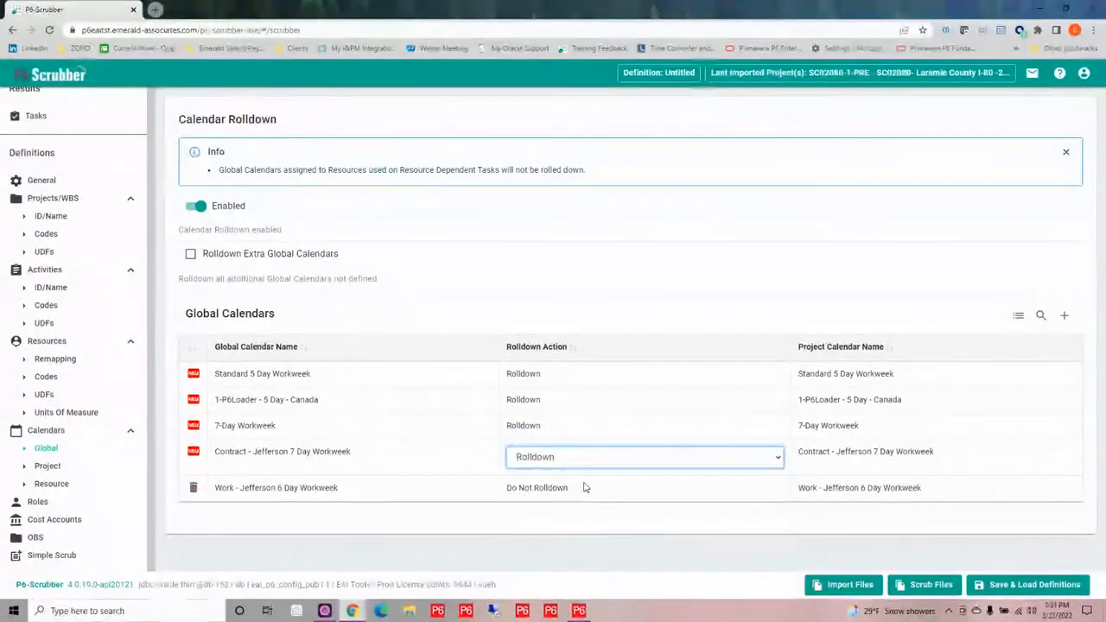
left_click(584, 487)
left_click(585, 484)
left_click(534, 510)
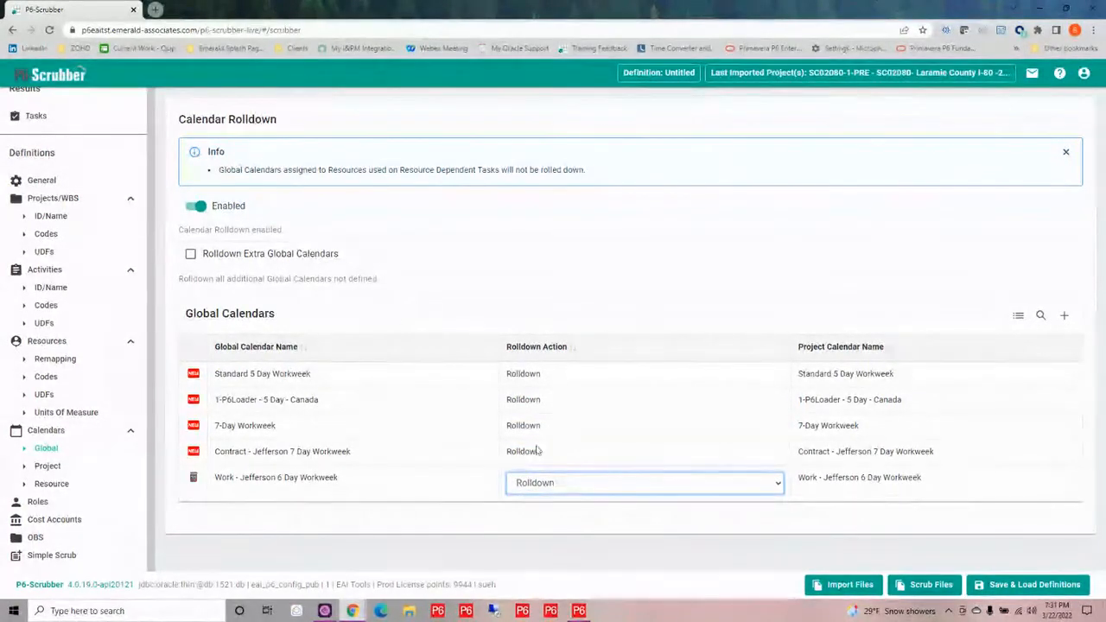
left_click(191, 256)
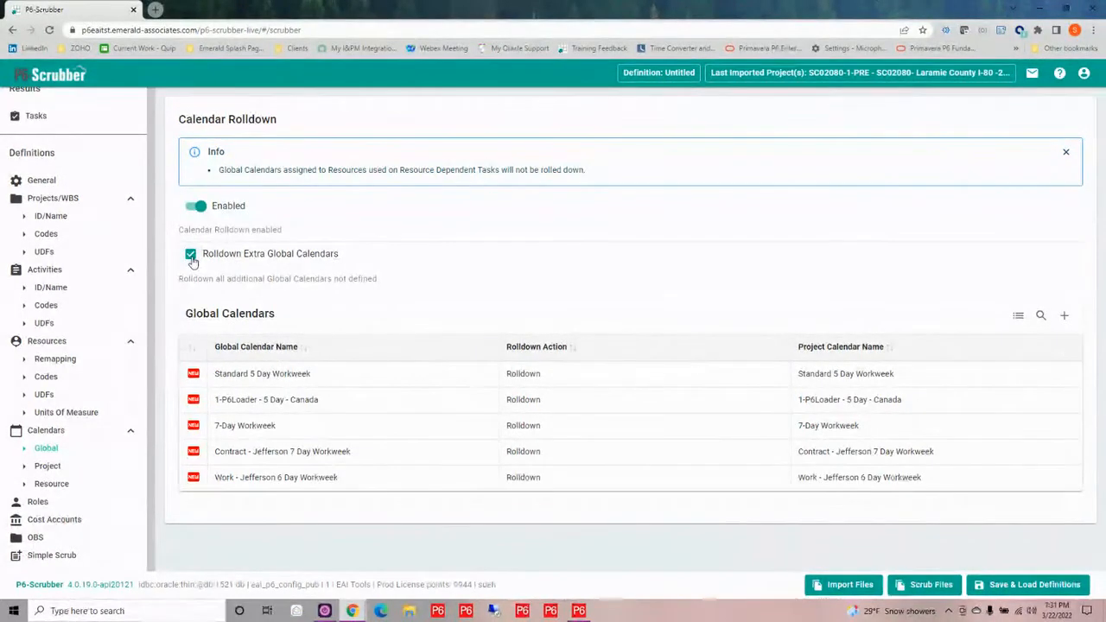
Copy the project calendar name Rapley 7 Day Calendar into the project calendar name of the global calendar Contract - Jefferson 7 Day Workweek
left_click(48, 466)
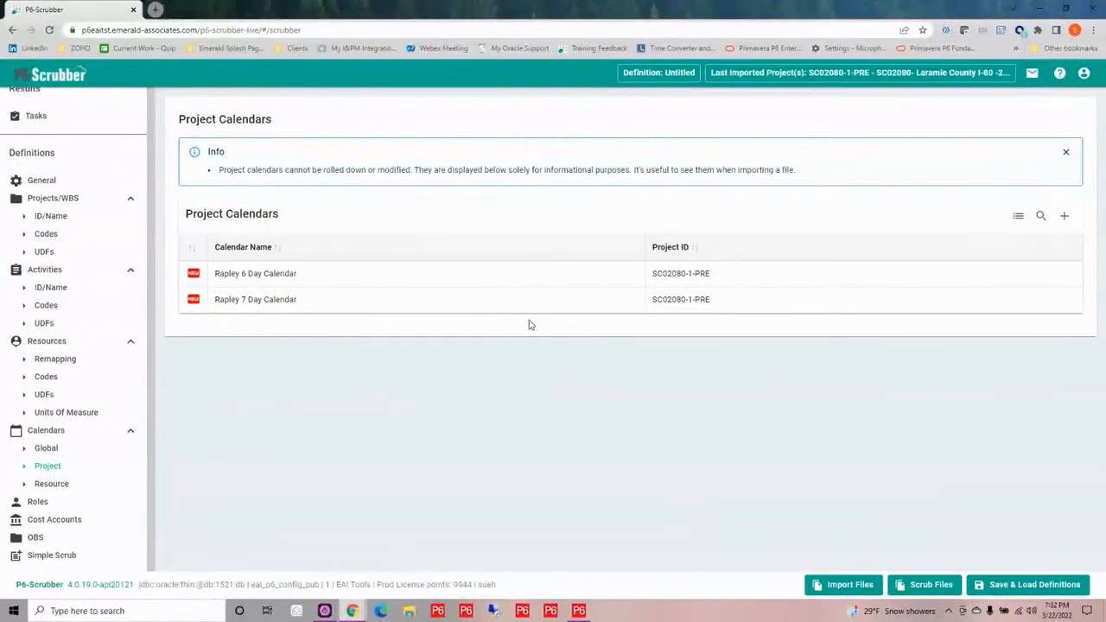
double_click(305, 301)
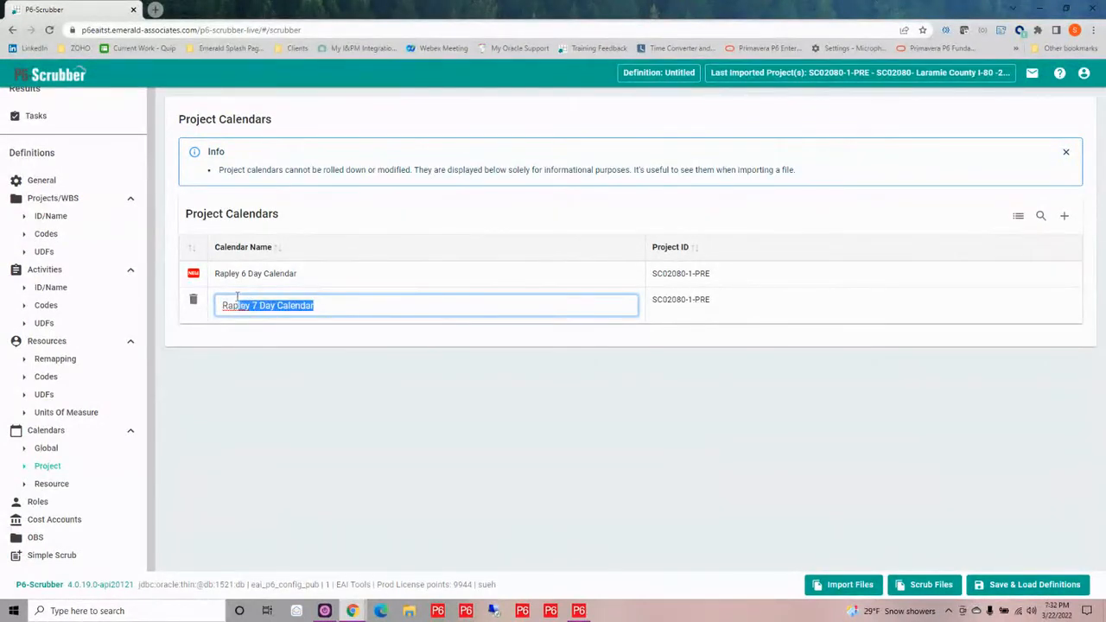
left_click_drag(237, 296, 222, 297)
key("ctrl+c")
left_click(47, 448)
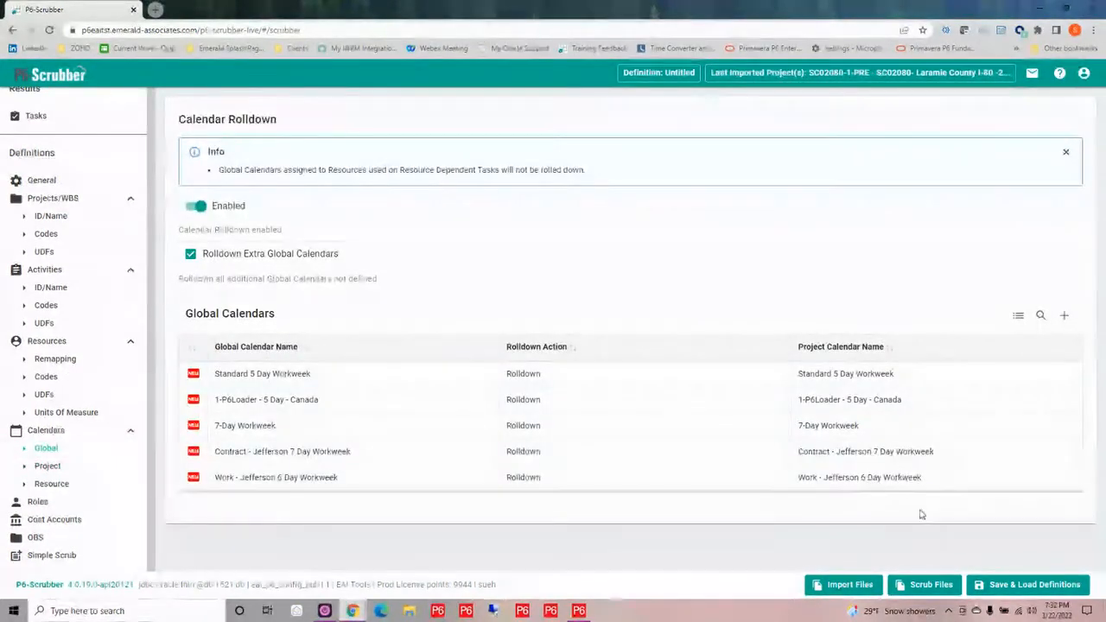
left_click(944, 456)
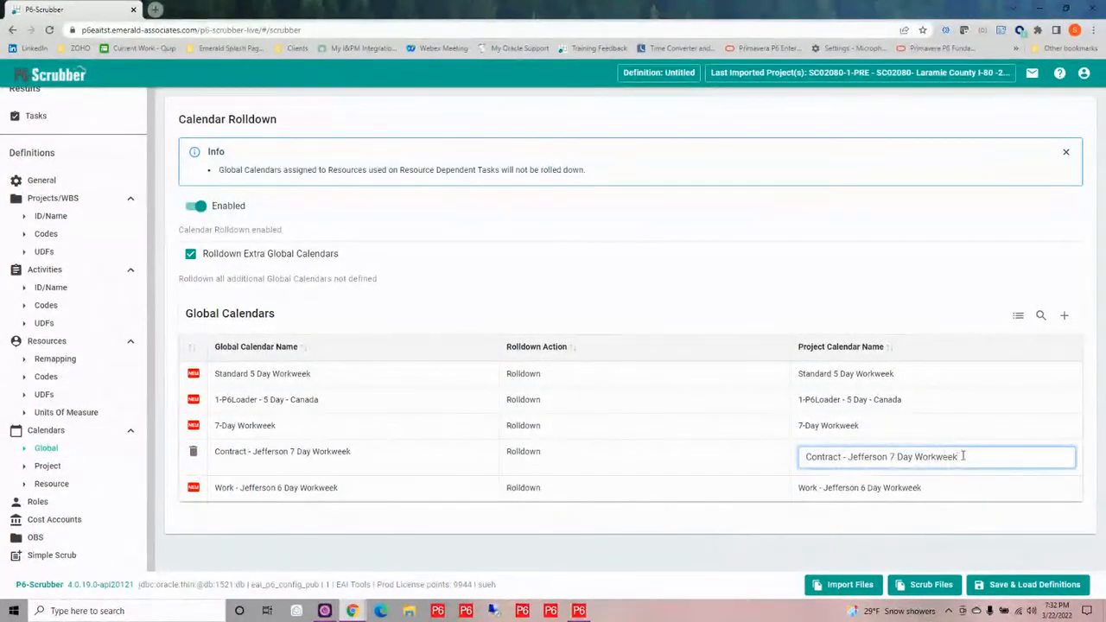
left_click_drag(959, 455, 747, 454)
key("ctrl+v")
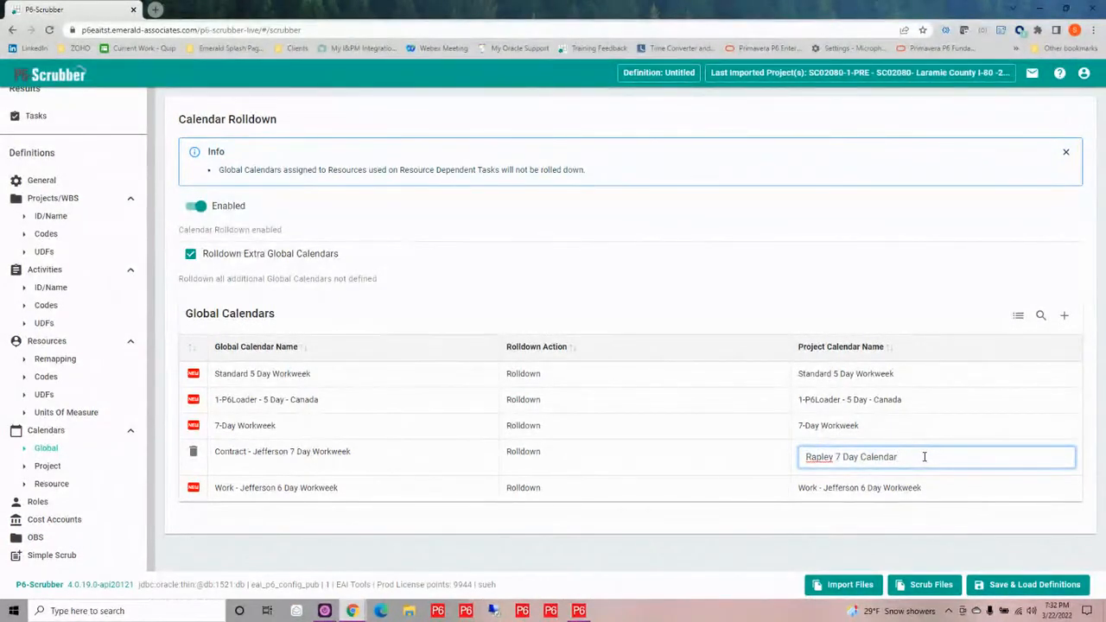
Enable resource calendar remapping and leave the action of Standard 5 Day-Resource only at Keep
left_click(49, 466)
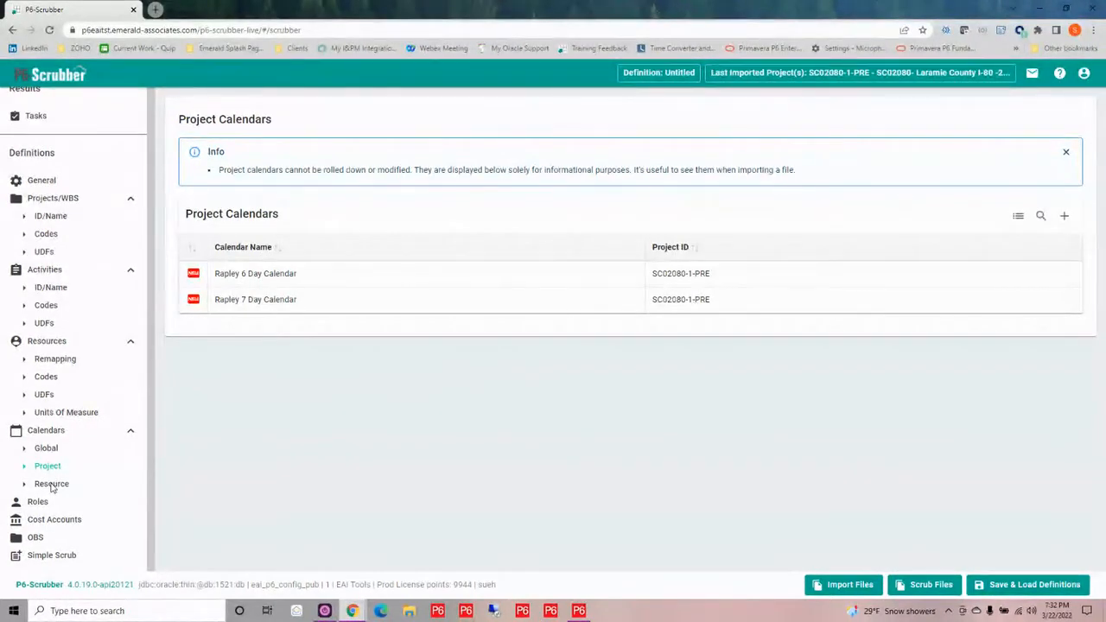
left_click(51, 485)
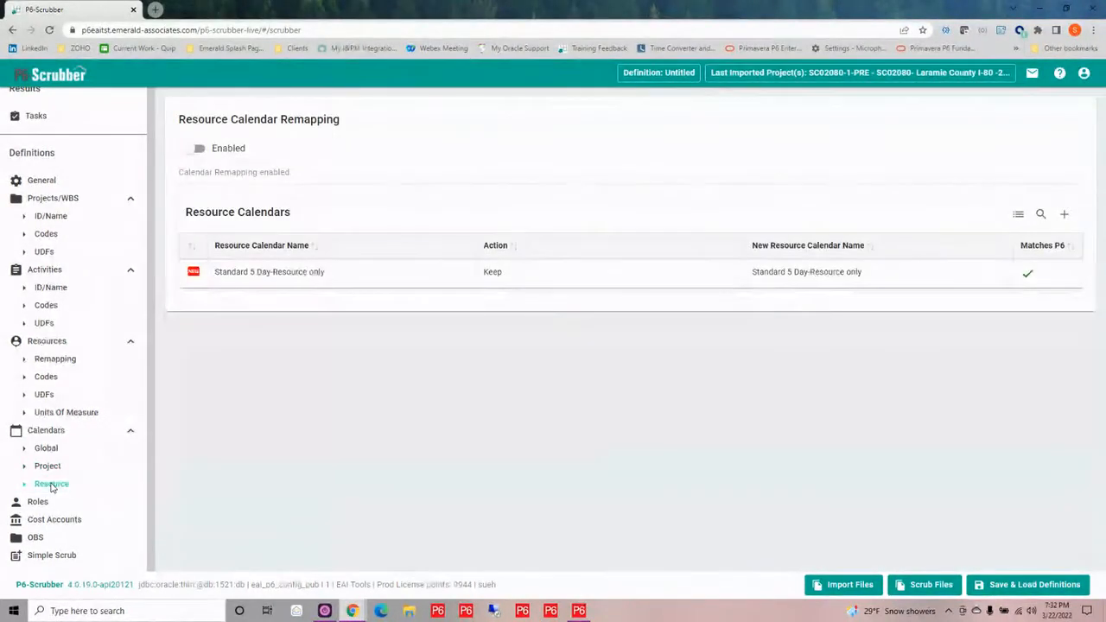
left_click(196, 150)
left_click(517, 277)
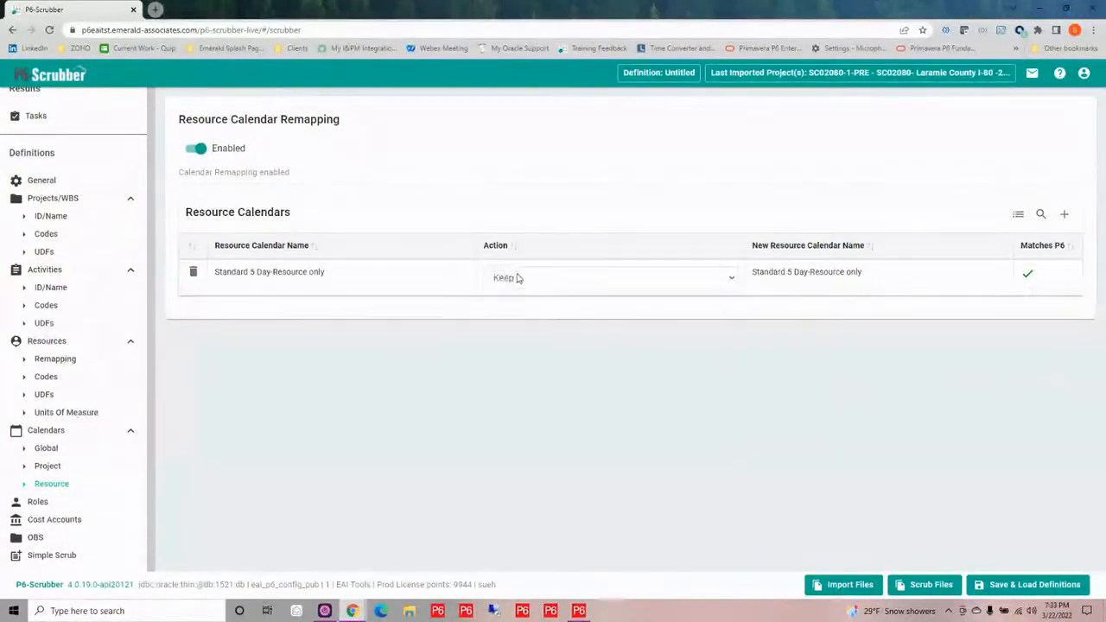
left_click(522, 277)
left_click(508, 295)
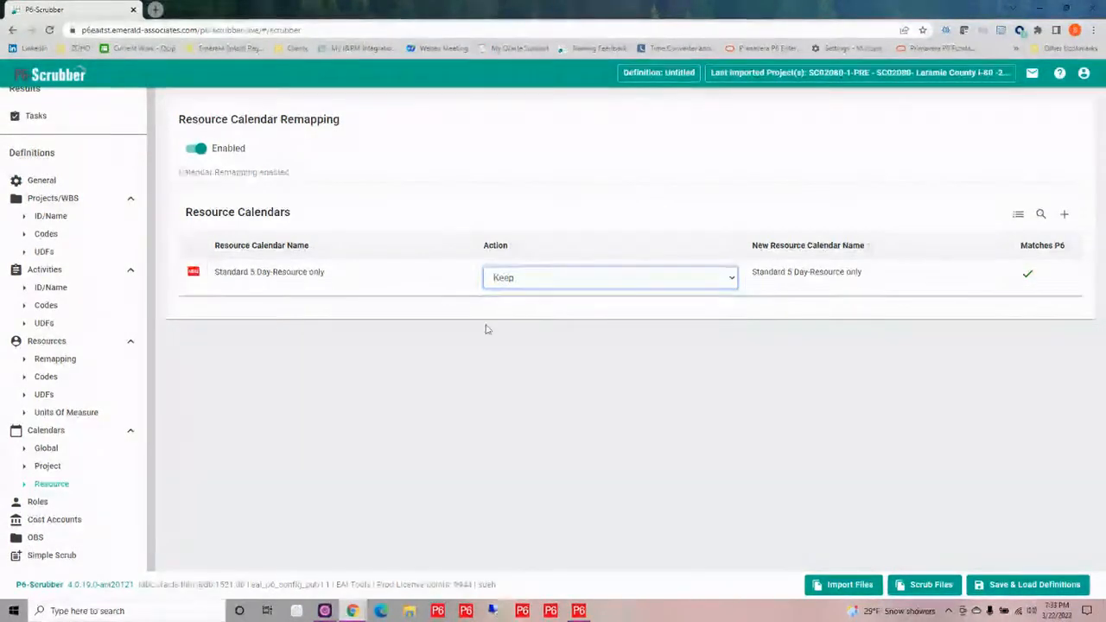
left_click(488, 328)
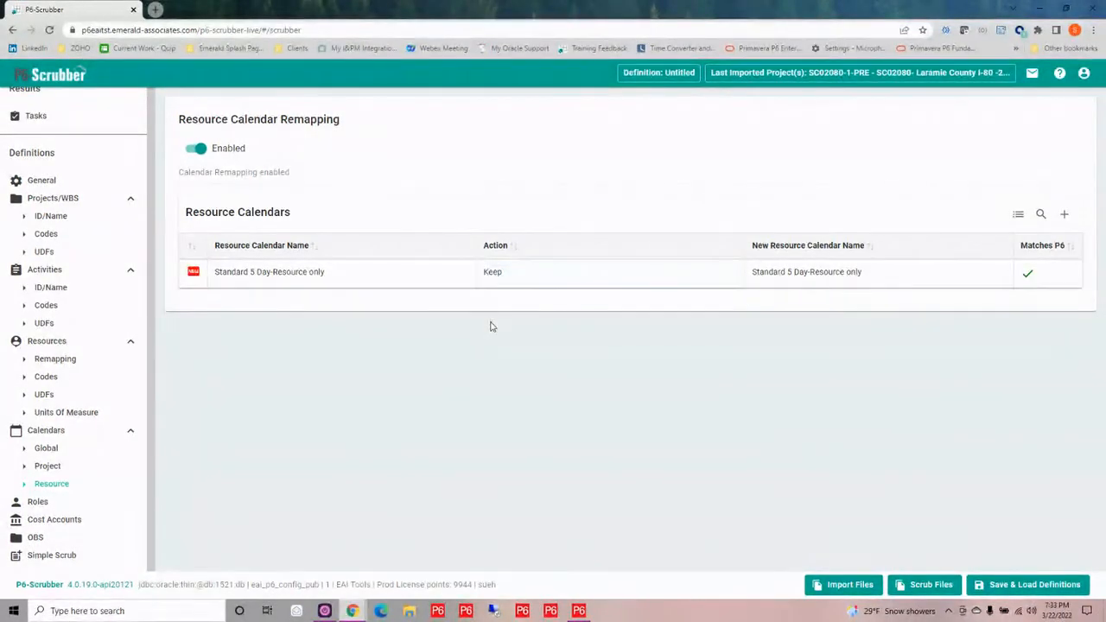
Remap the resource calendar Standard 5 Day-Resource only to the existing P6 calendar SCR-Standard 5 Day-Resource only
left_click(864, 273)
left_click_drag(897, 278, 875, 278)
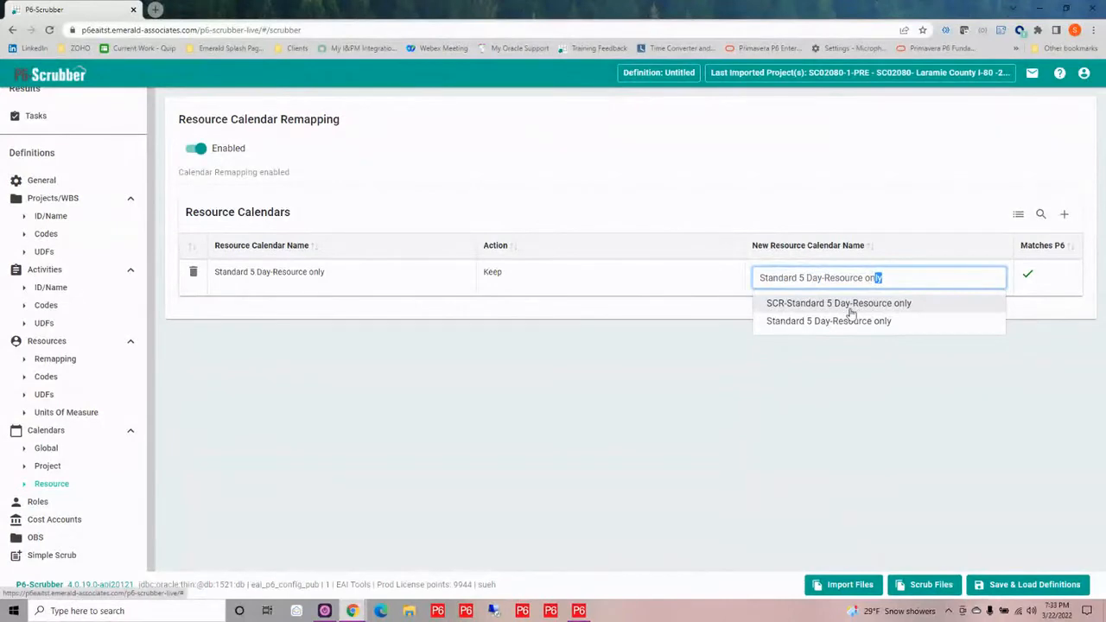
left_click(854, 306)
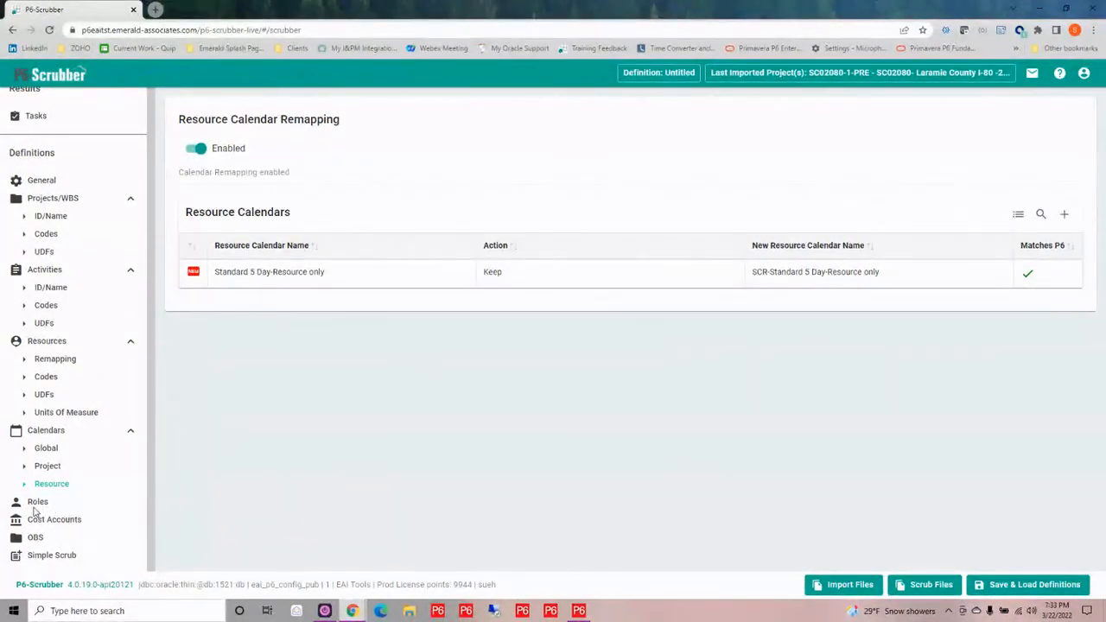
Enable role remapping and set Test Roles as the default parent role
left_click(35, 505)
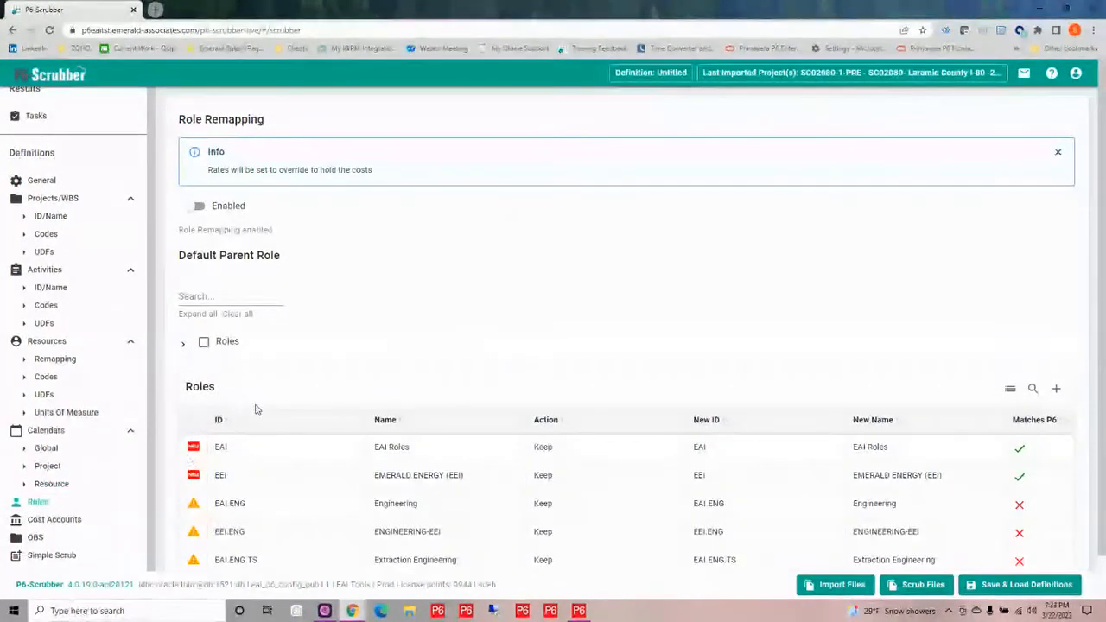
scroll(447, 290, "down", 1)
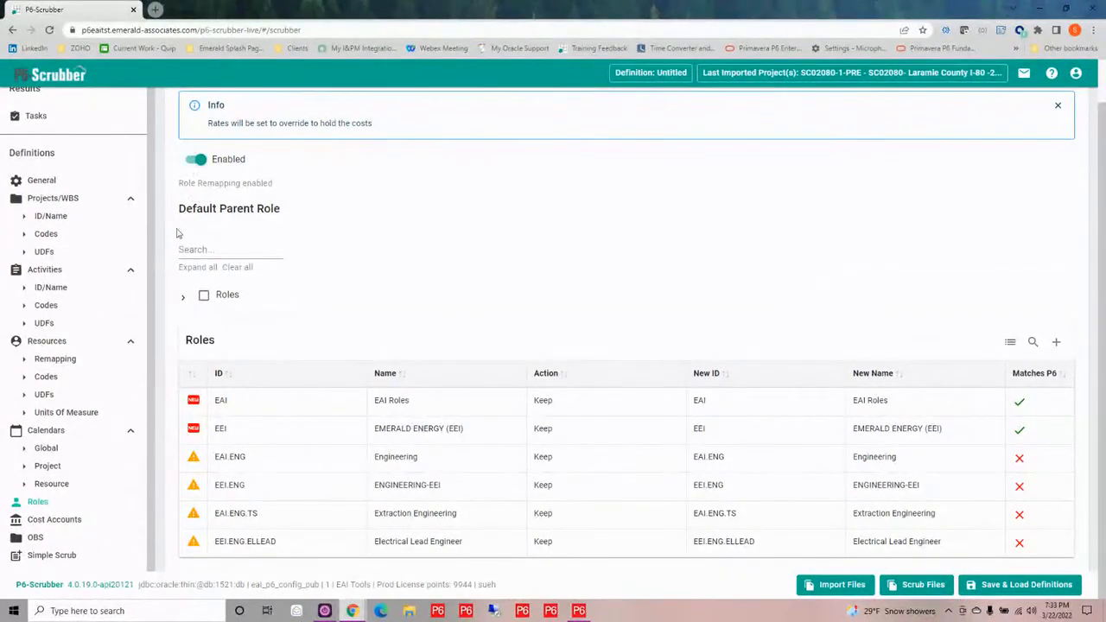
left_click(183, 299)
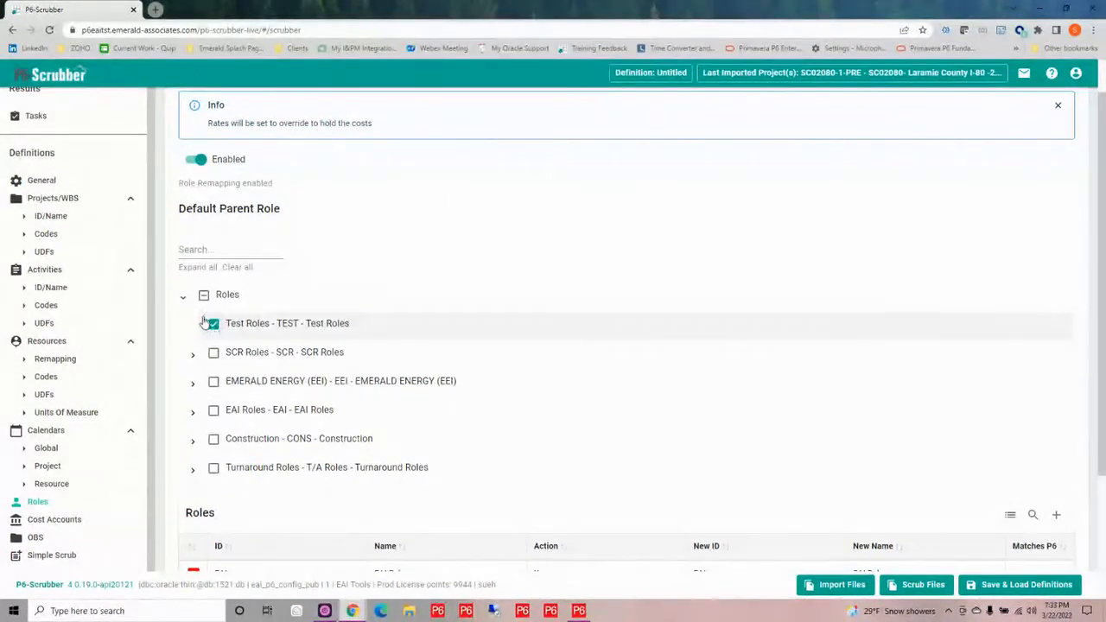
left_click(212, 323)
left_click(212, 323)
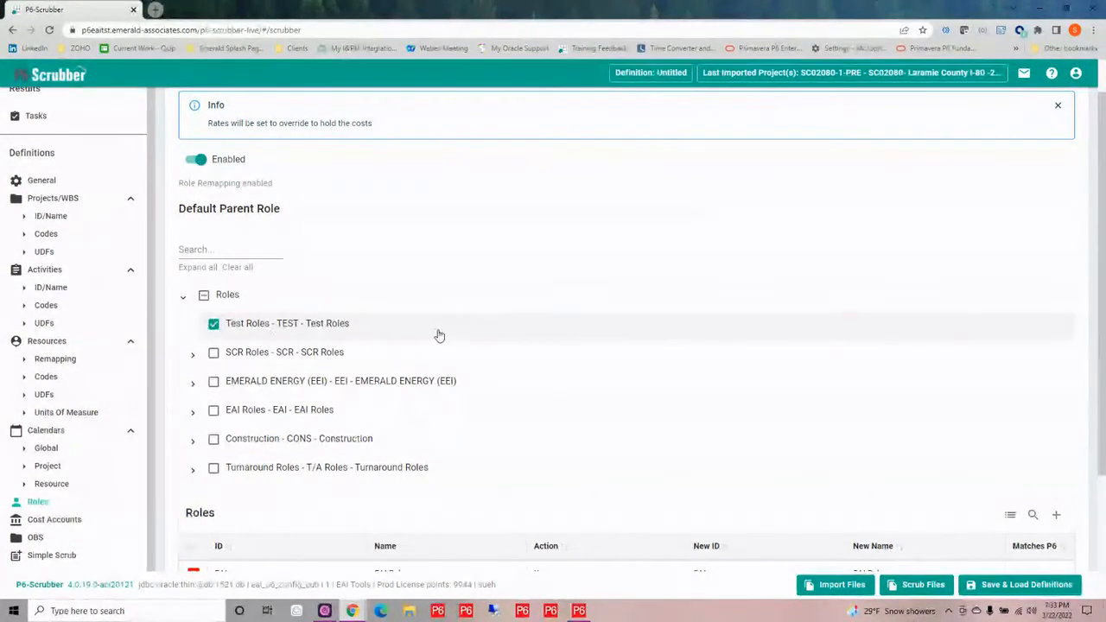
scroll(439, 334, "down", 2)
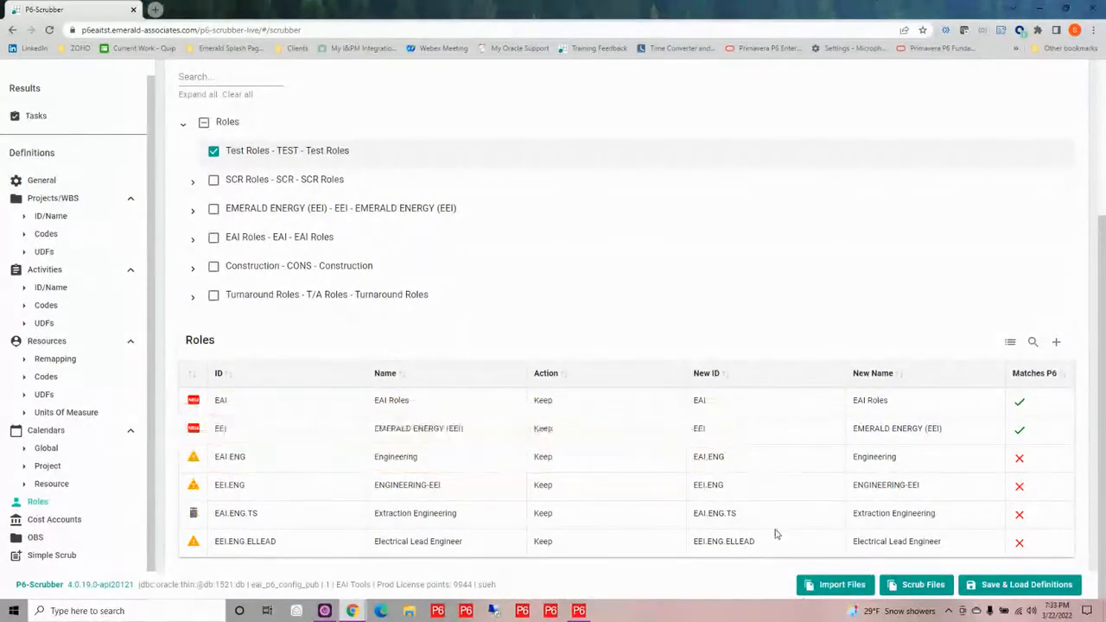
left_click(752, 463)
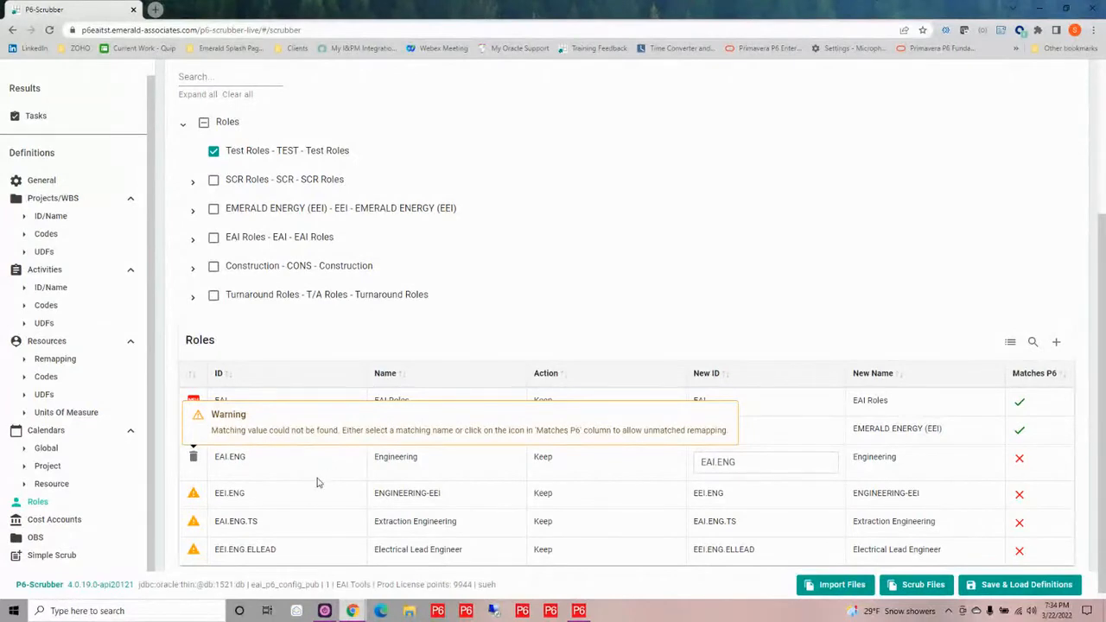
Review the cost account definitions and the available actions for the TRANS-Scope cost account
left_click(72, 521)
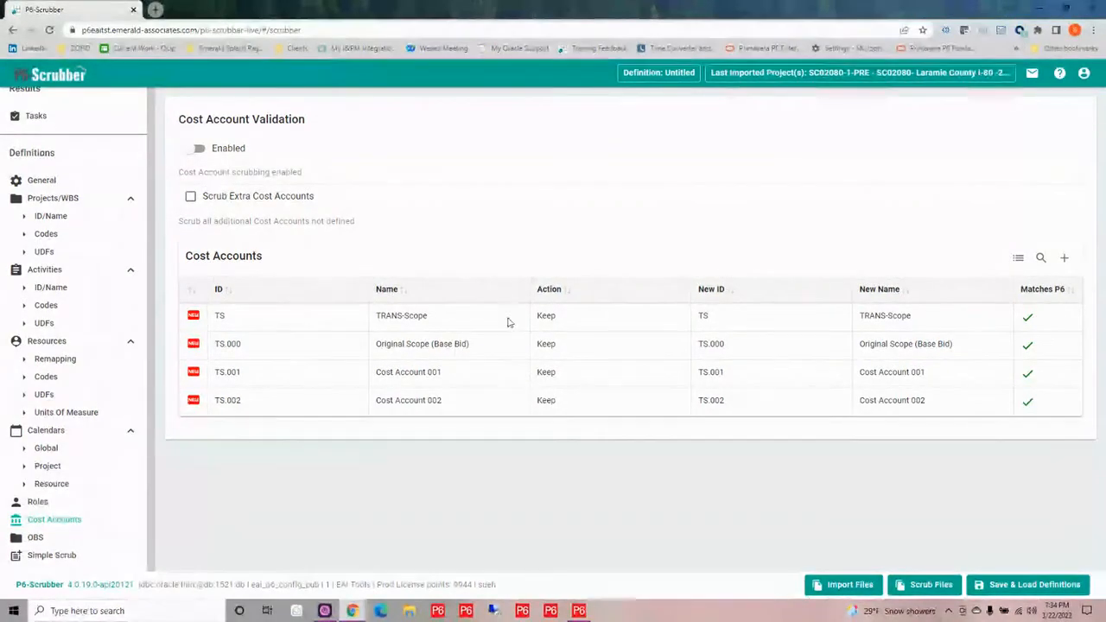
left_click(557, 319)
left_click(560, 322)
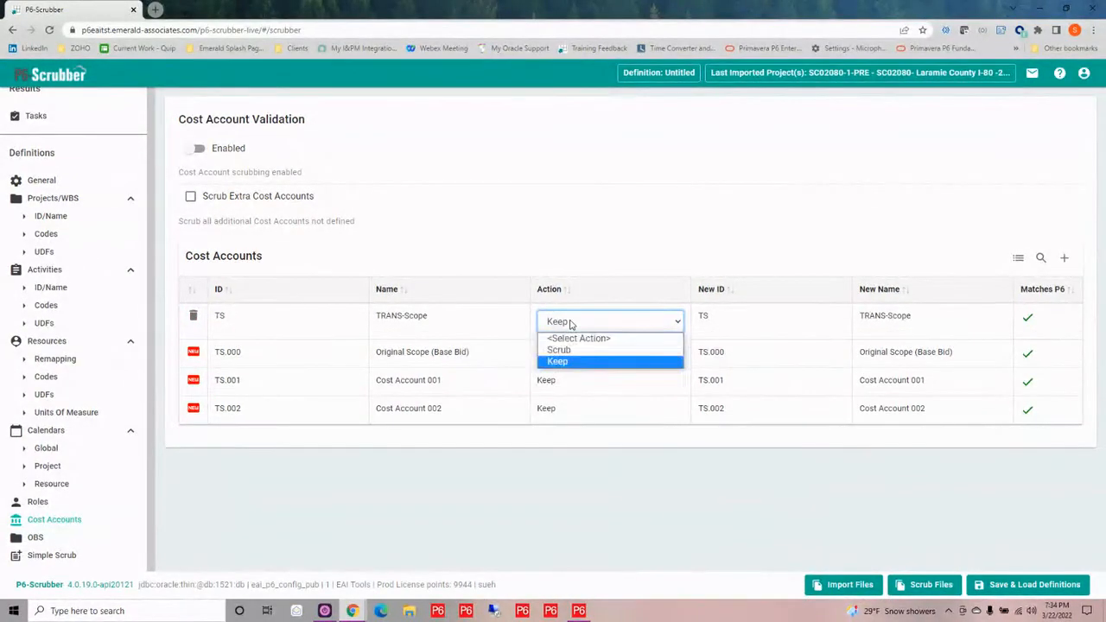
left_click(569, 324)
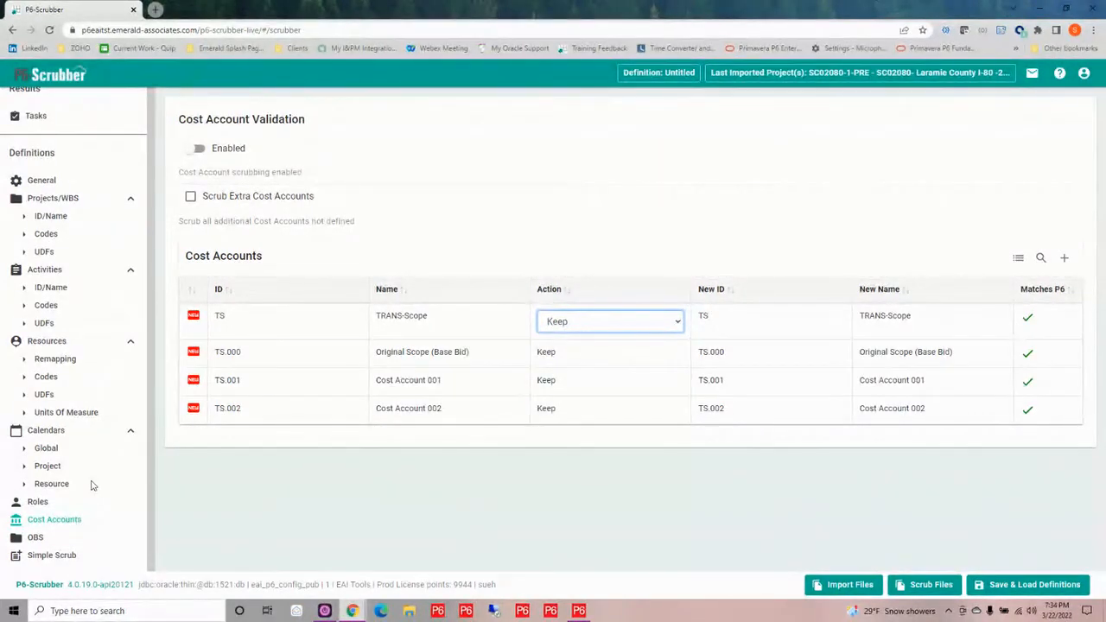
Enable OBS remapping and set P6-Loader under Enterprise, EAI - TOOLS as the default parent OBS
left_click(35, 539)
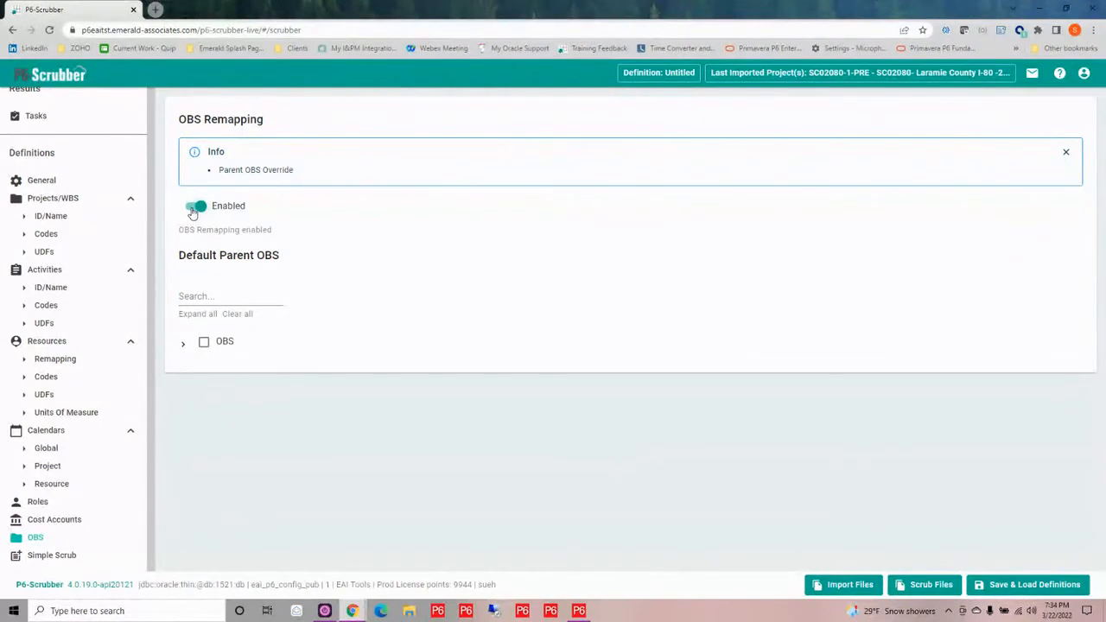
left_click(183, 346)
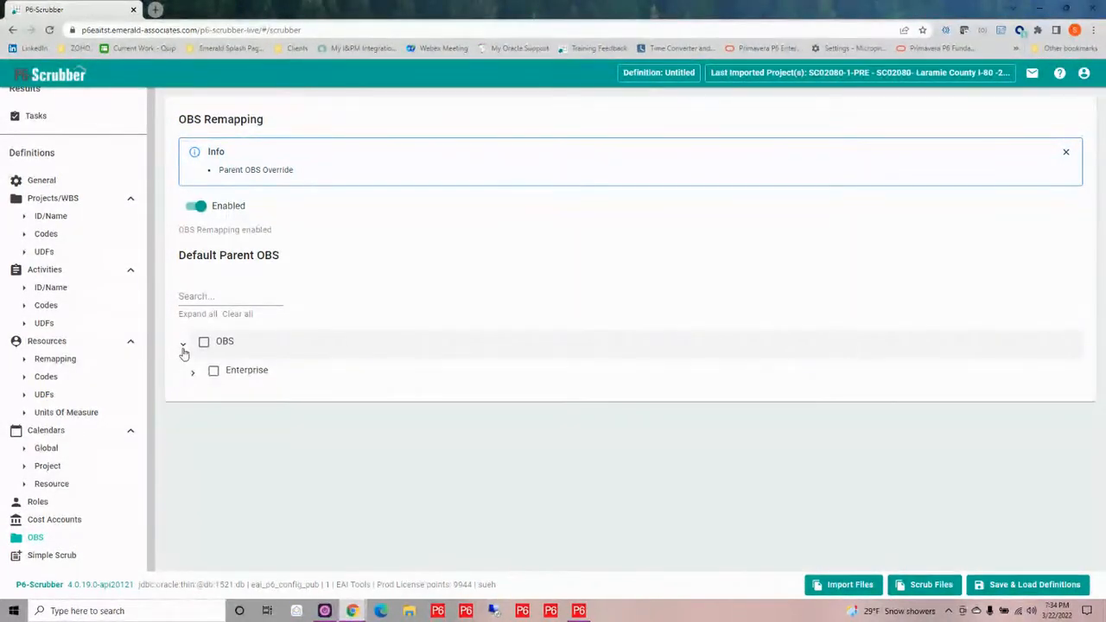
left_click(190, 375)
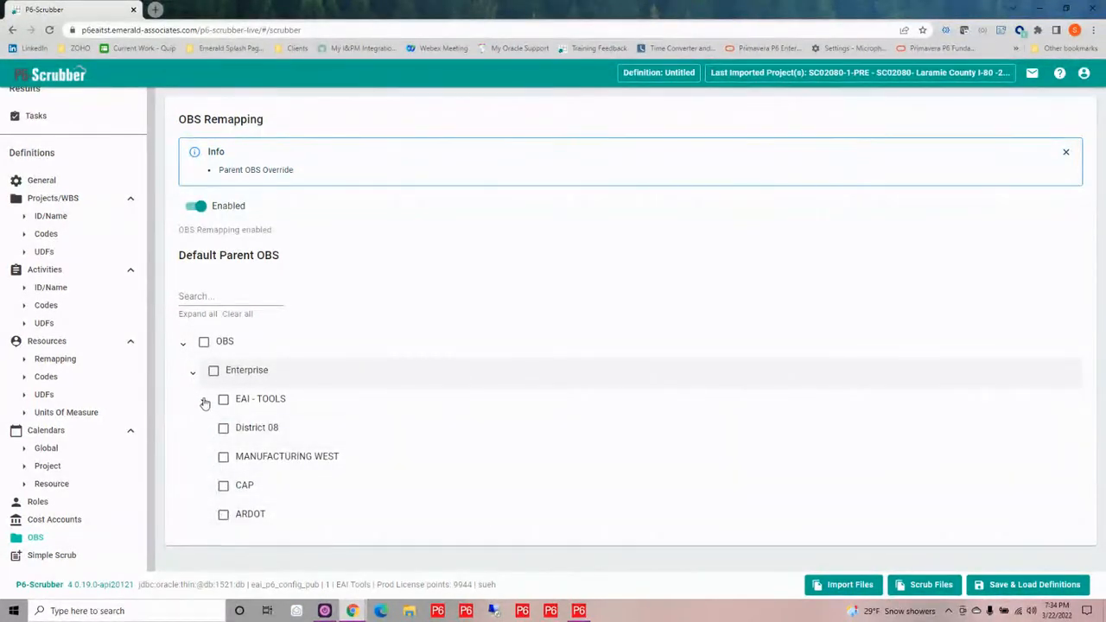
left_click(202, 404)
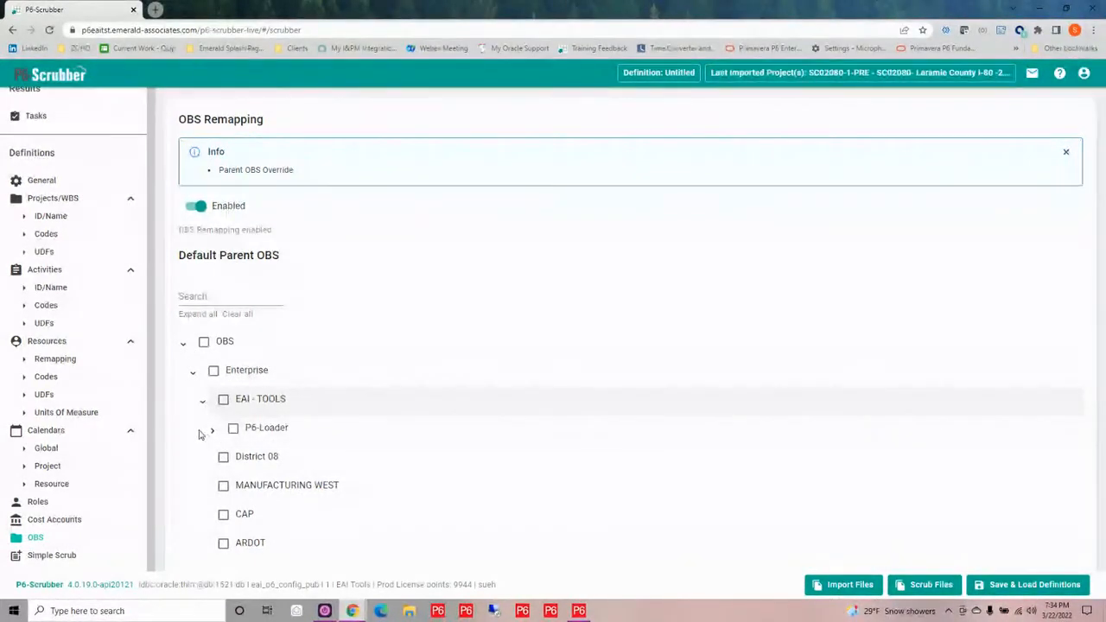
left_click(231, 428)
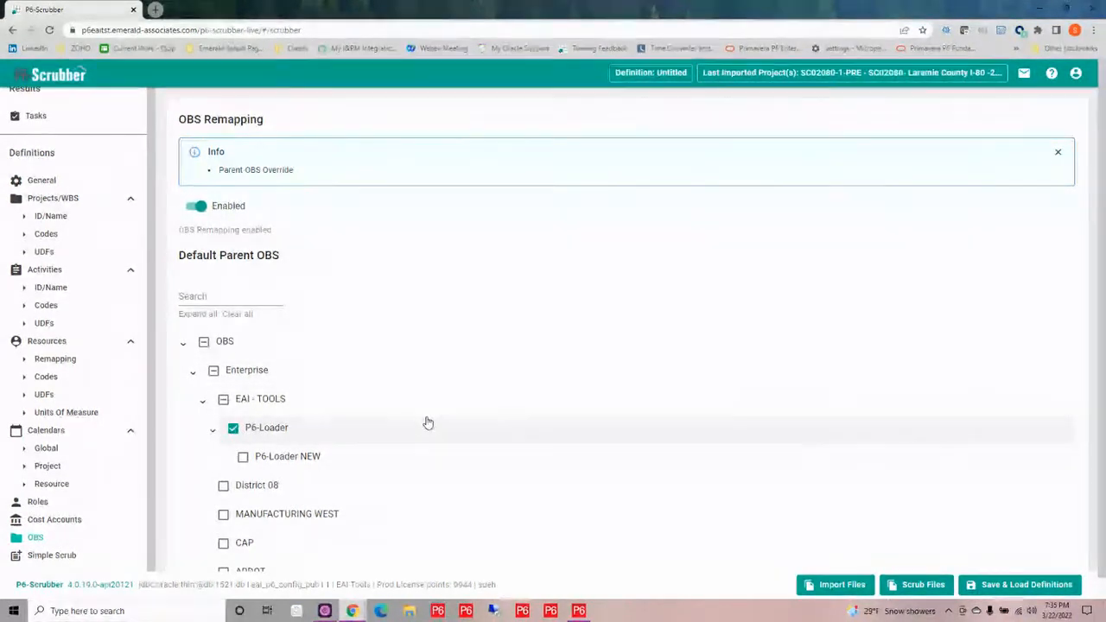
scroll(427, 422, "down", 1)
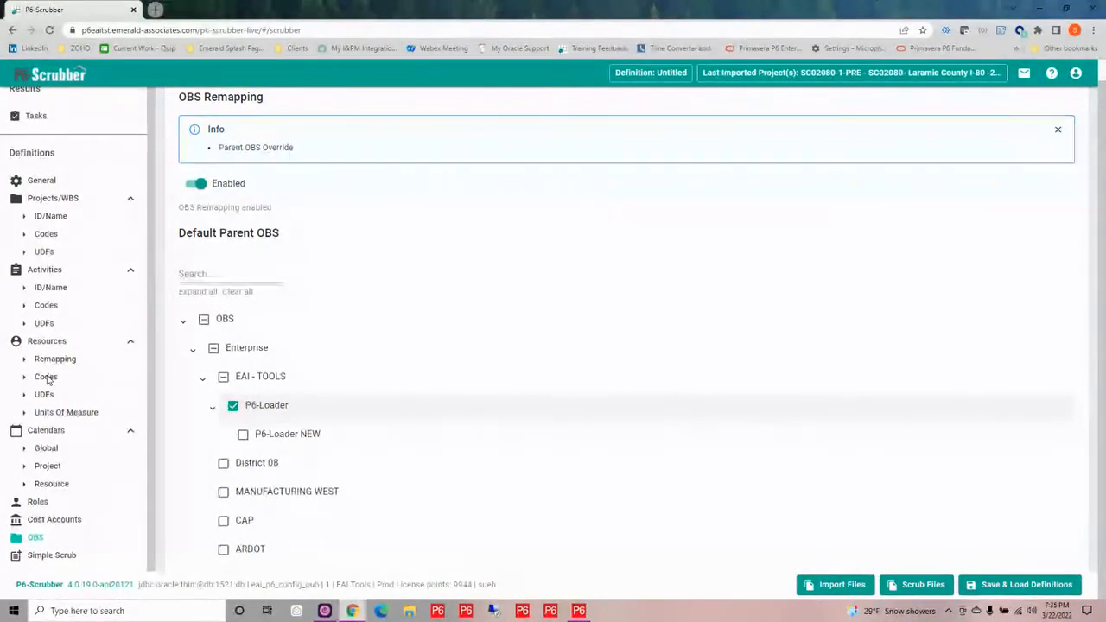
Enable Simple Scrub, review its data types and set project code types to Do not import
left_click(48, 555)
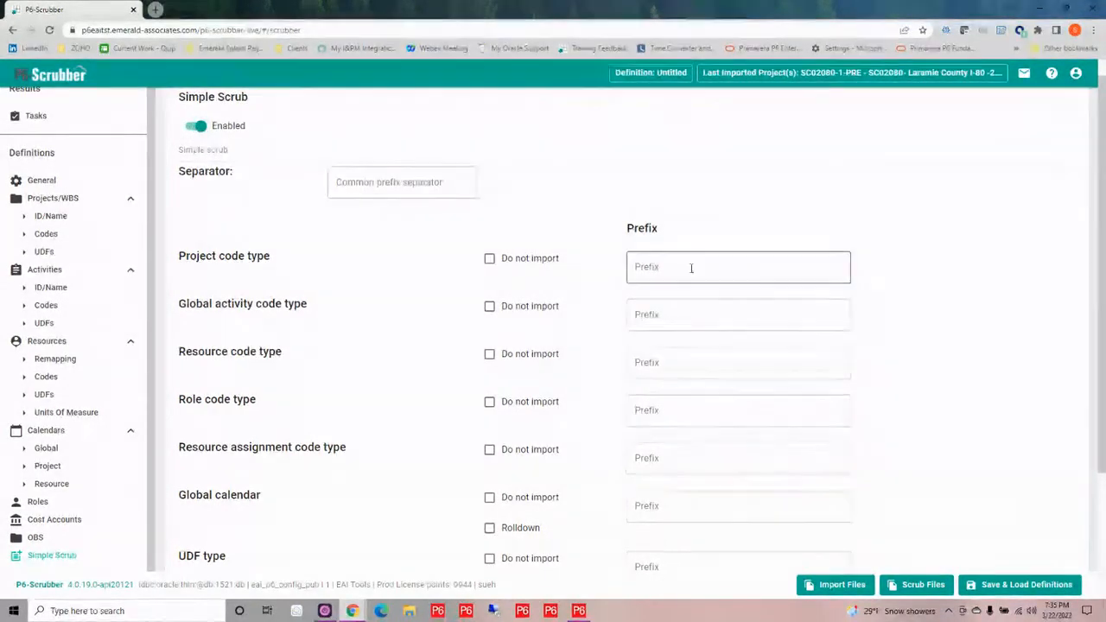
scroll(403, 281, "down", 2)
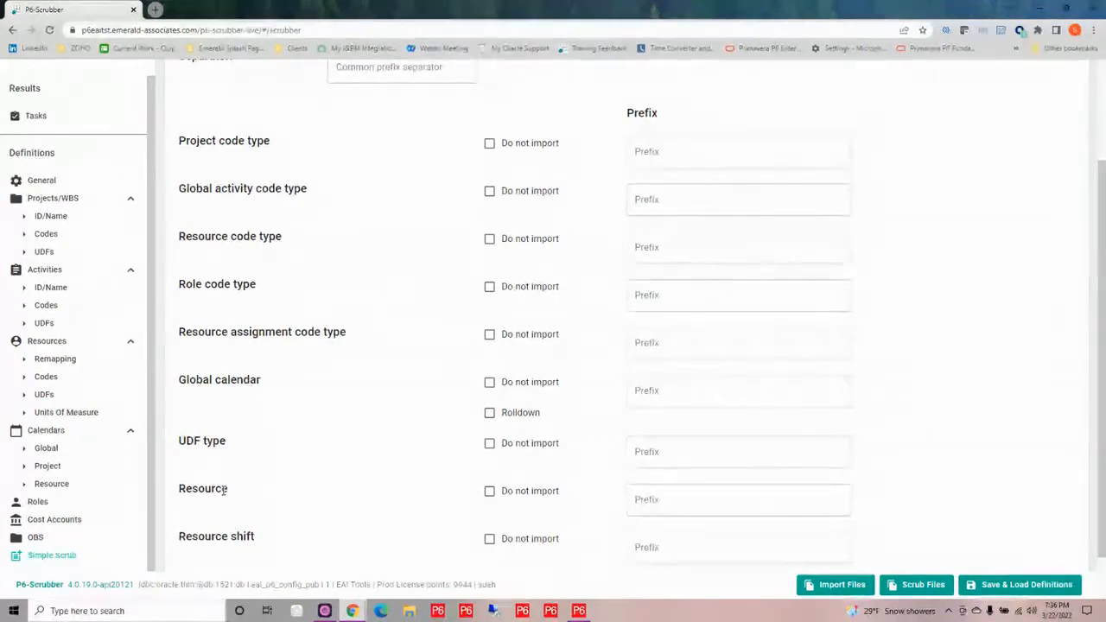
scroll(257, 514, "down", 1)
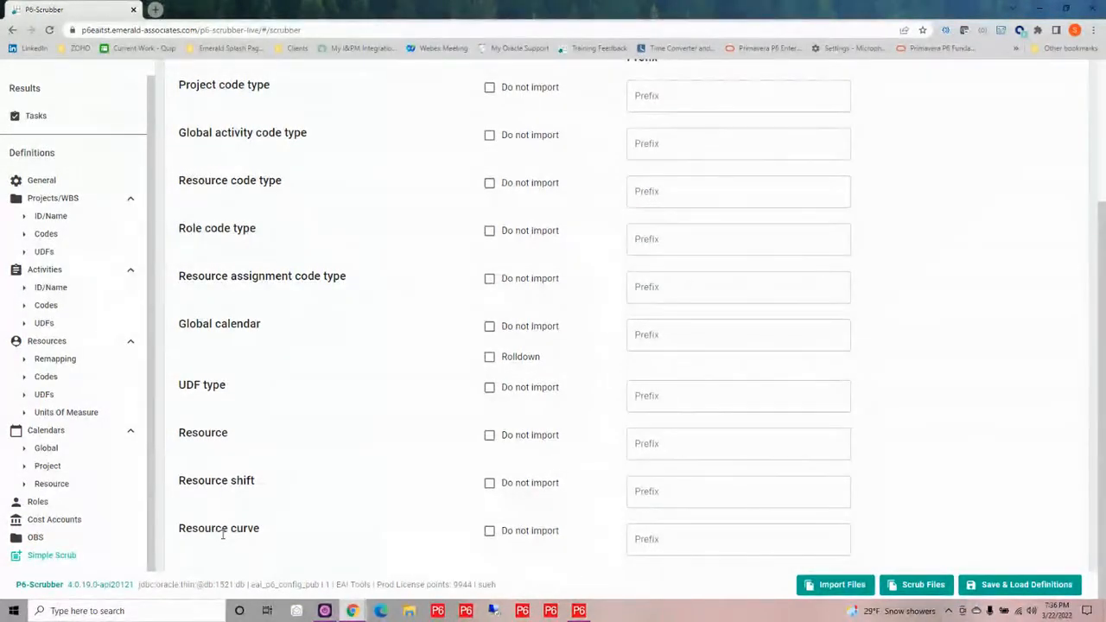
scroll(603, 515, "up", 2)
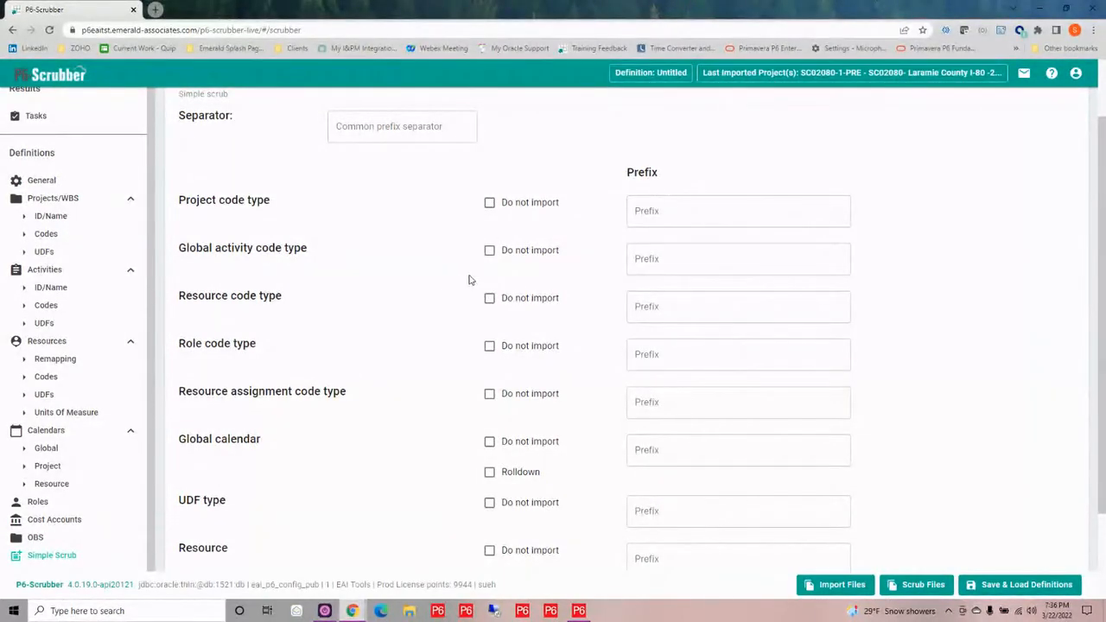
left_click(489, 204)
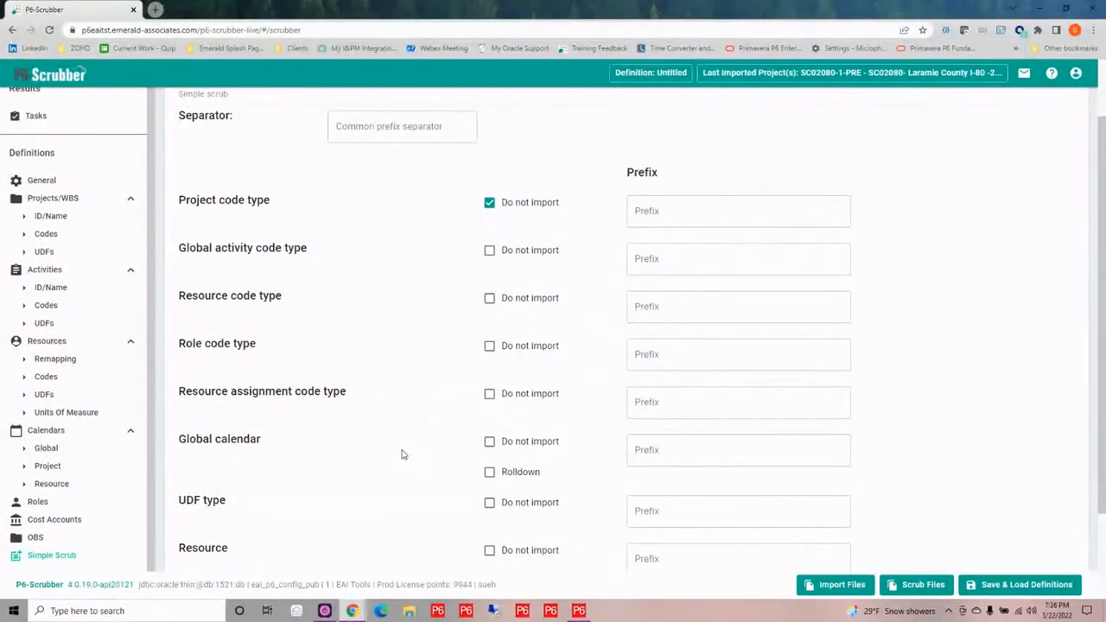
Set the Simple Scrub prefix for resources to SCR and the common prefix separator to a hyphen
scroll(401, 454, "down", 1)
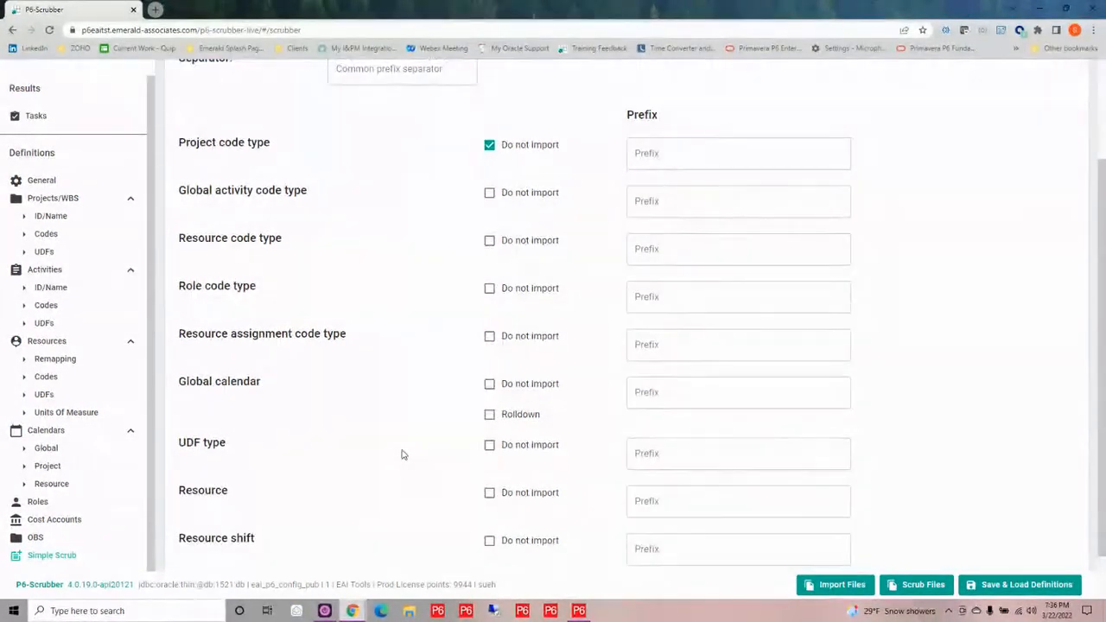
scroll(402, 454, "down", 1)
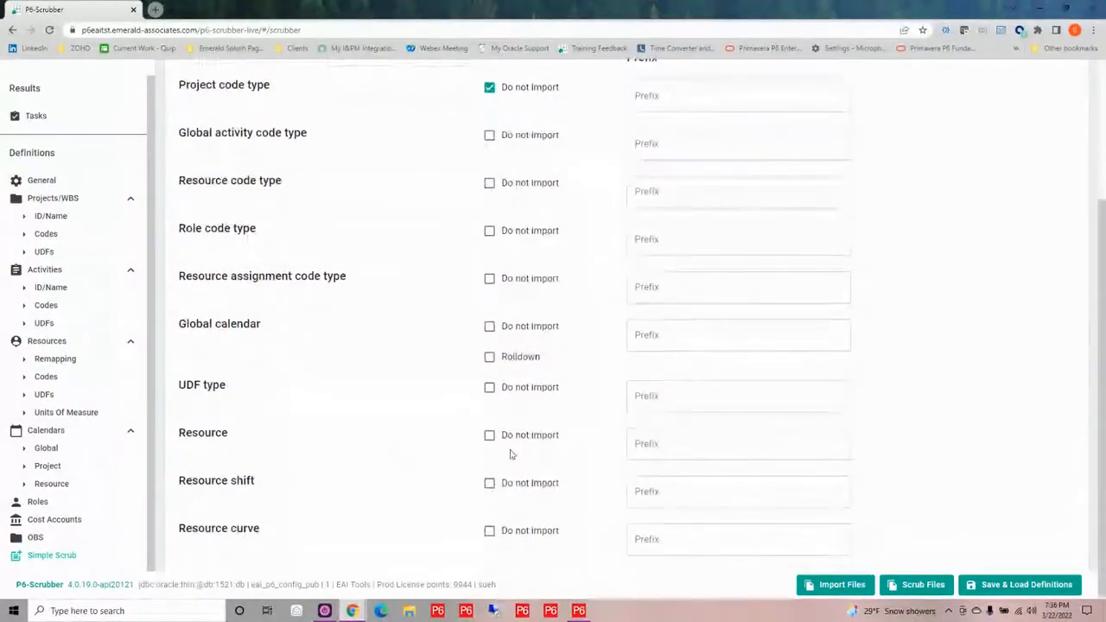
left_click(655, 444)
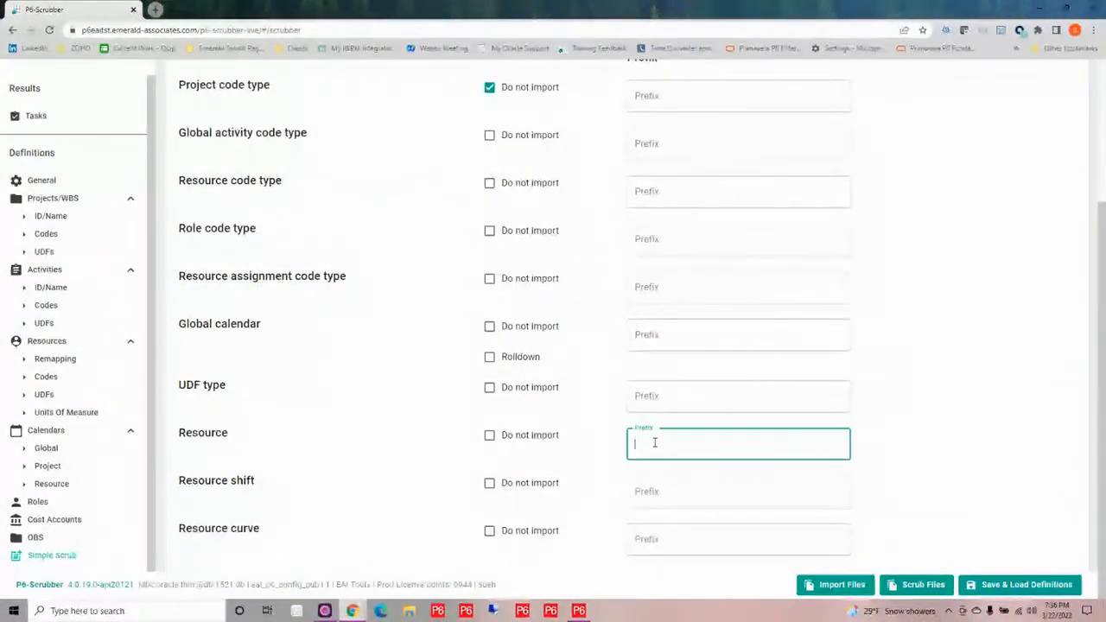
type("SCR")
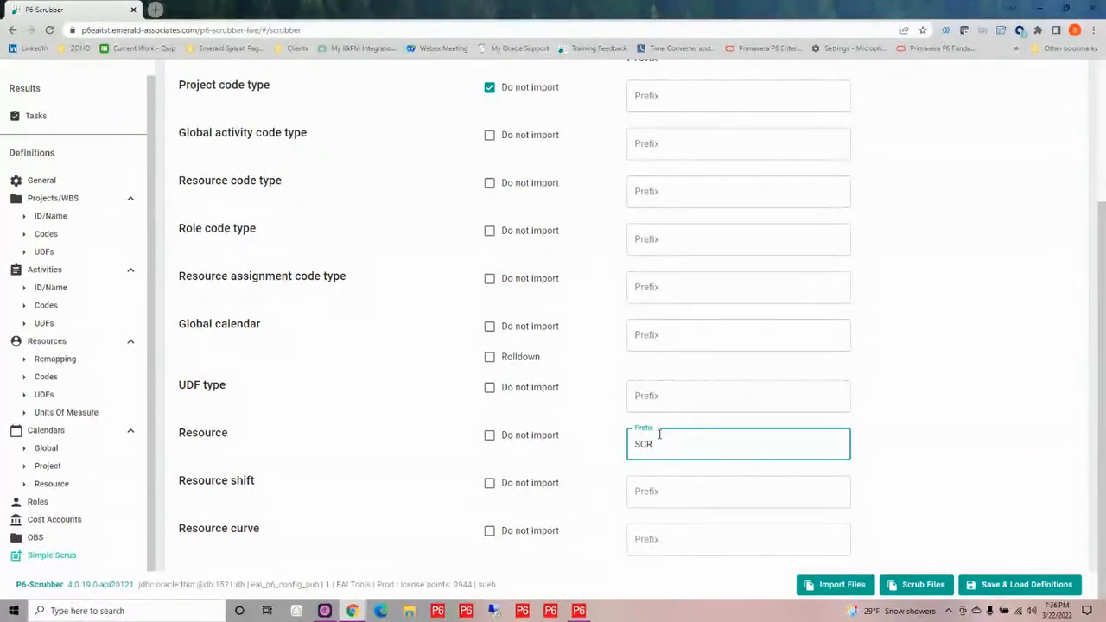
scroll(490, 405, "up", 3)
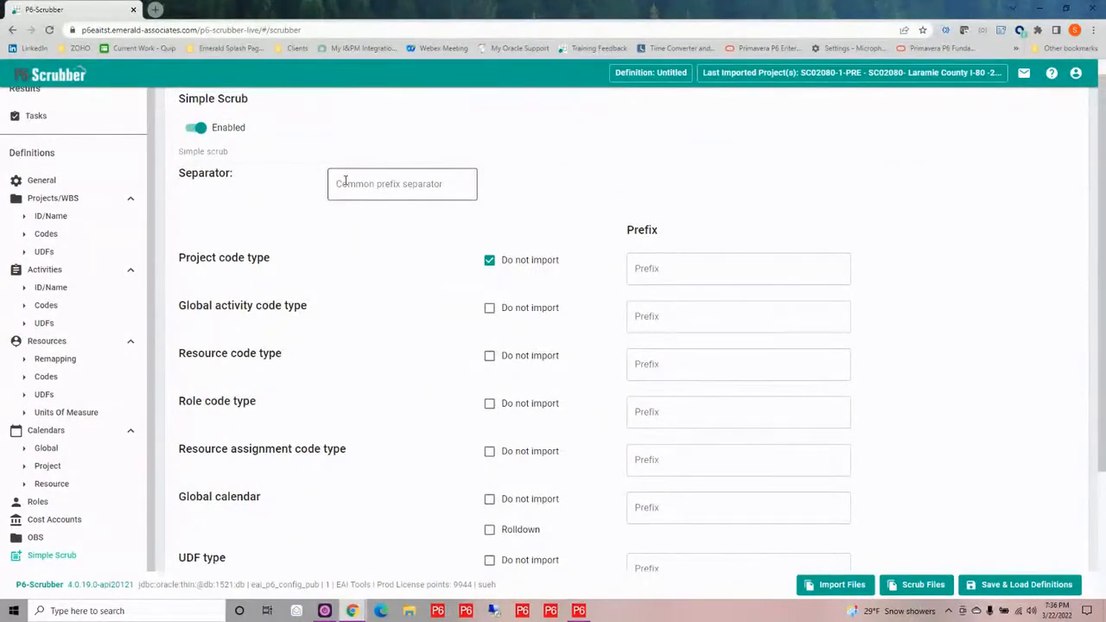
left_click(345, 180)
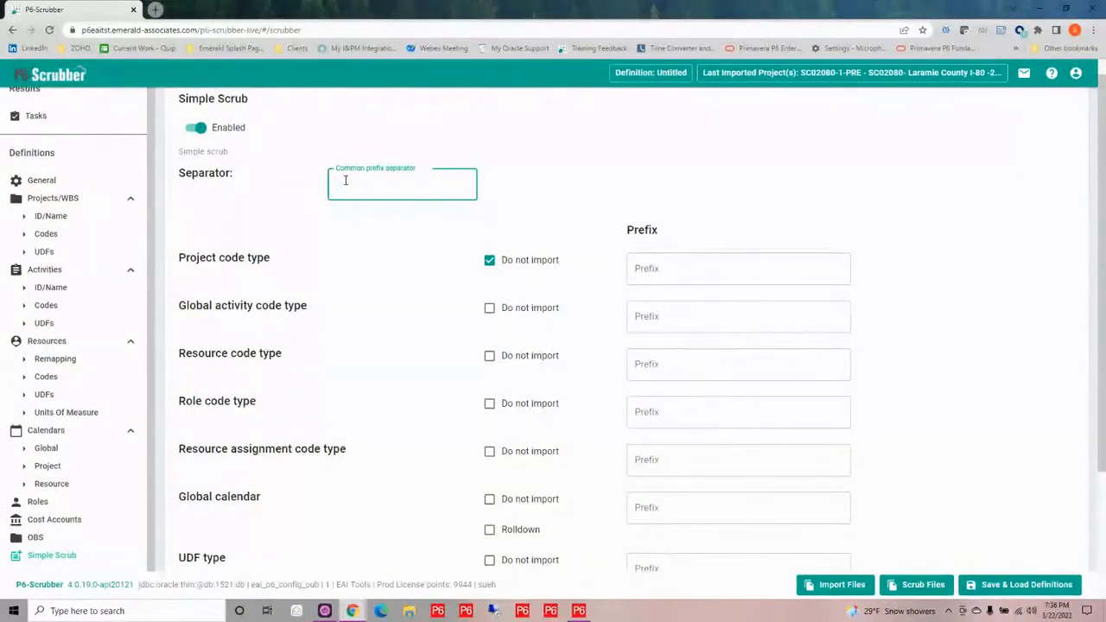
type("-")
Turn on Rolldown for global calendars in the Simple Scrub settings
scroll(389, 313, "down", 2)
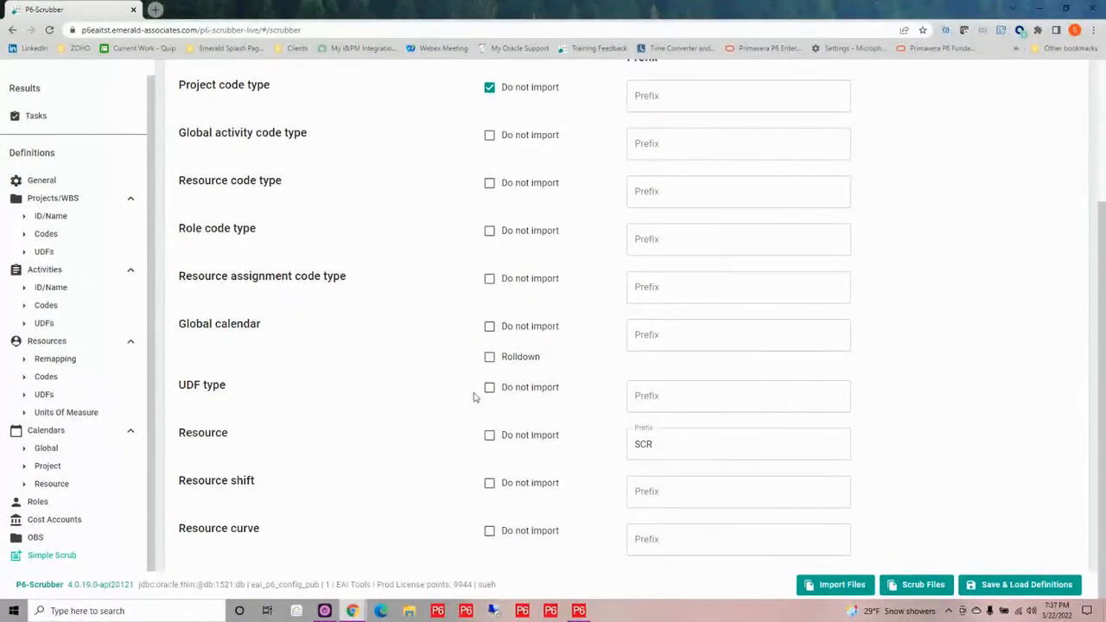
left_click(490, 357)
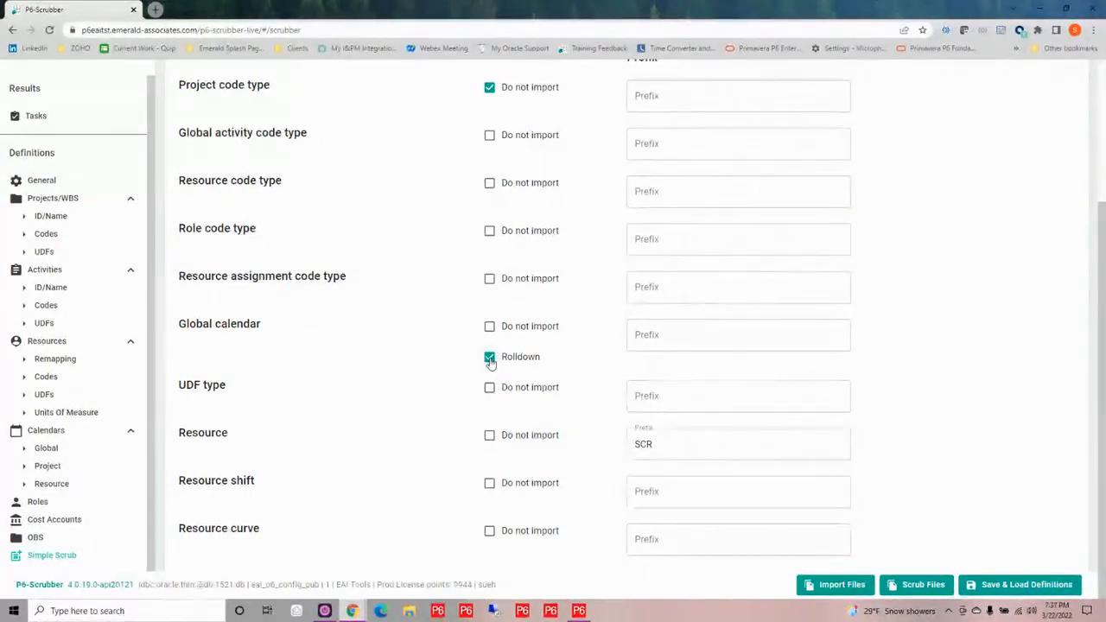
scroll(489, 360, "up", 2)
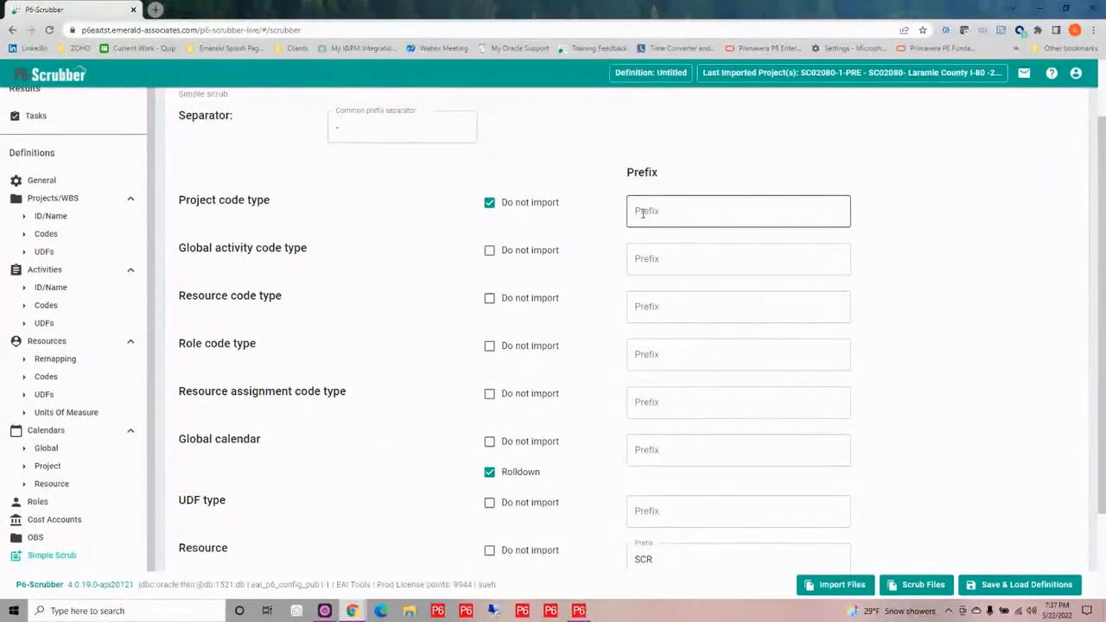
Save the current settings as a new scrubber definition named SKF - Demo Example
left_click(1018, 588)
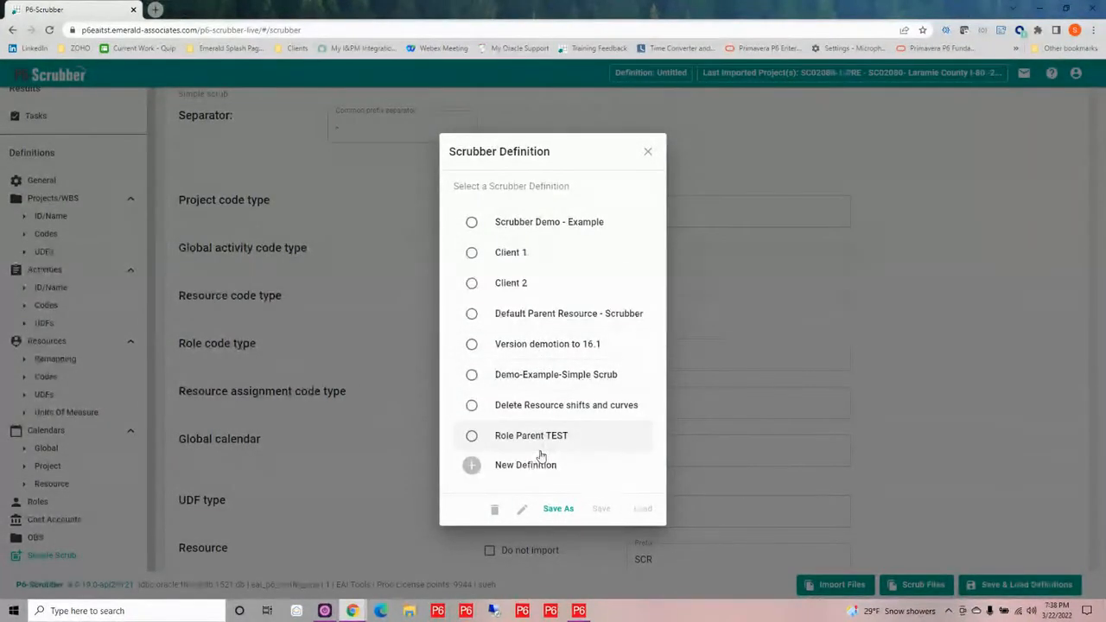
left_click(557, 509)
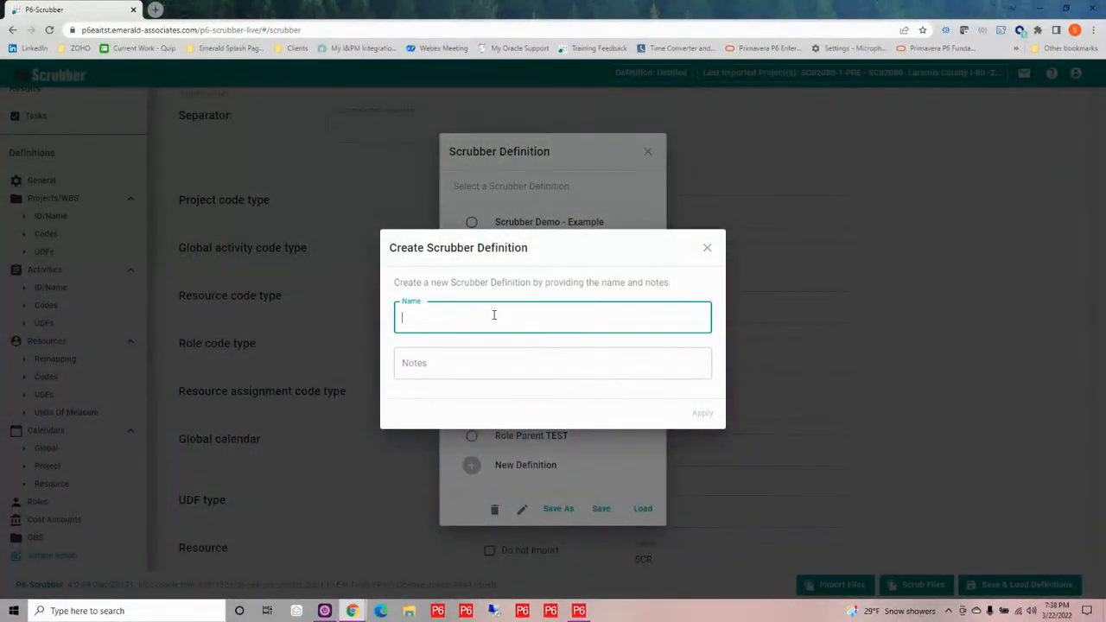
type("SKF - Demo Example")
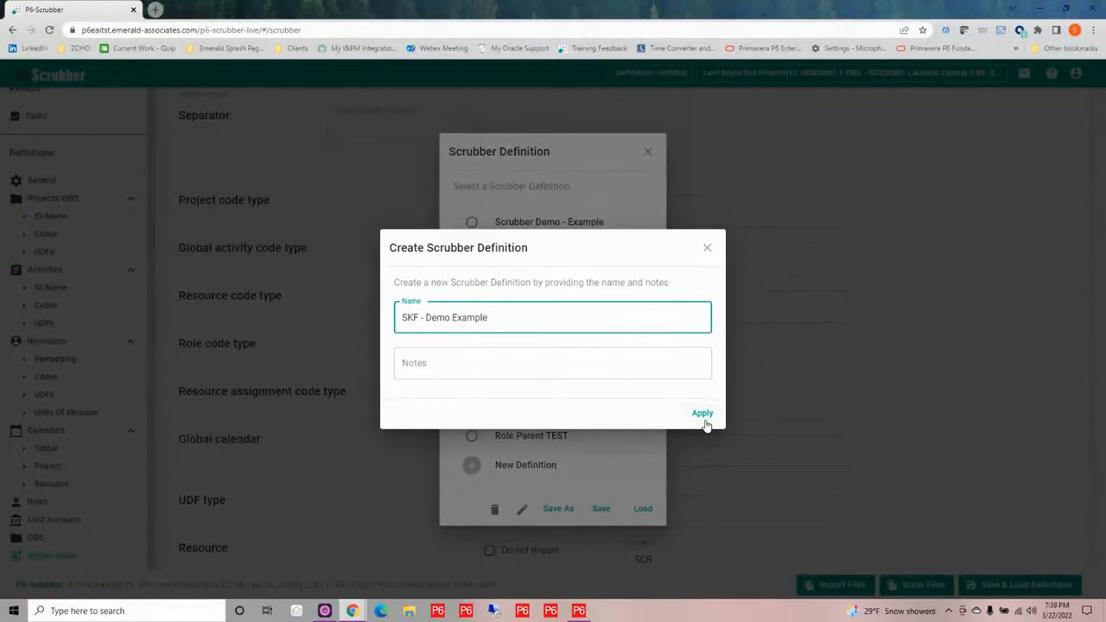
Try to create the new scrubber definition named SKF - Demo Example
left_click(704, 416)
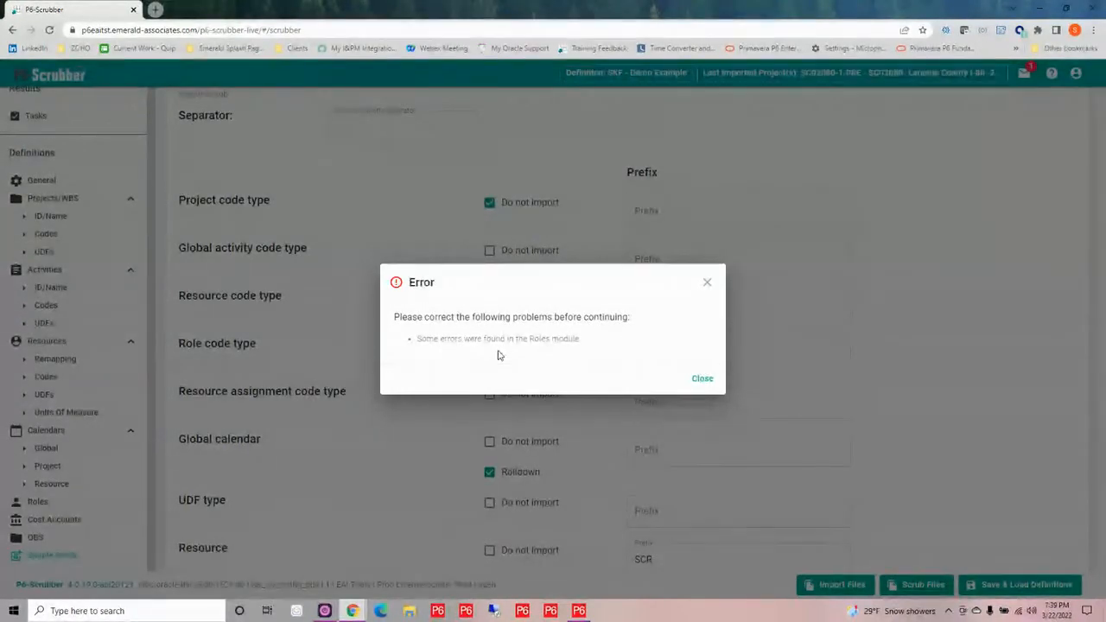
left_click(703, 380)
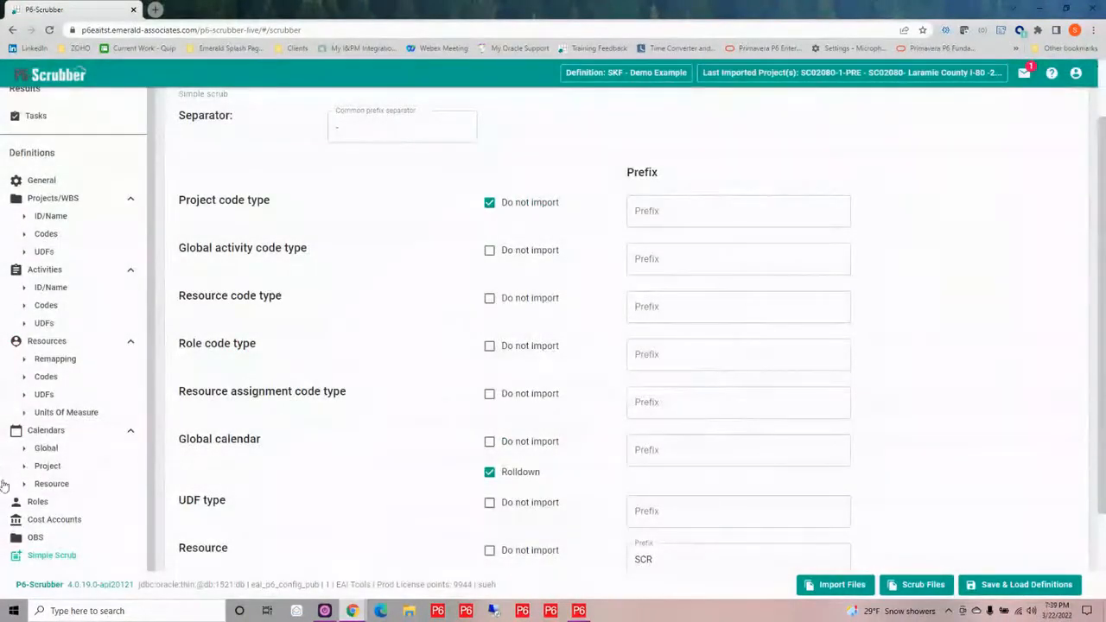
In the role remapping, keep the EAI.ENG role and acknowledge its unmatched remapping to P6
left_click(46, 505)
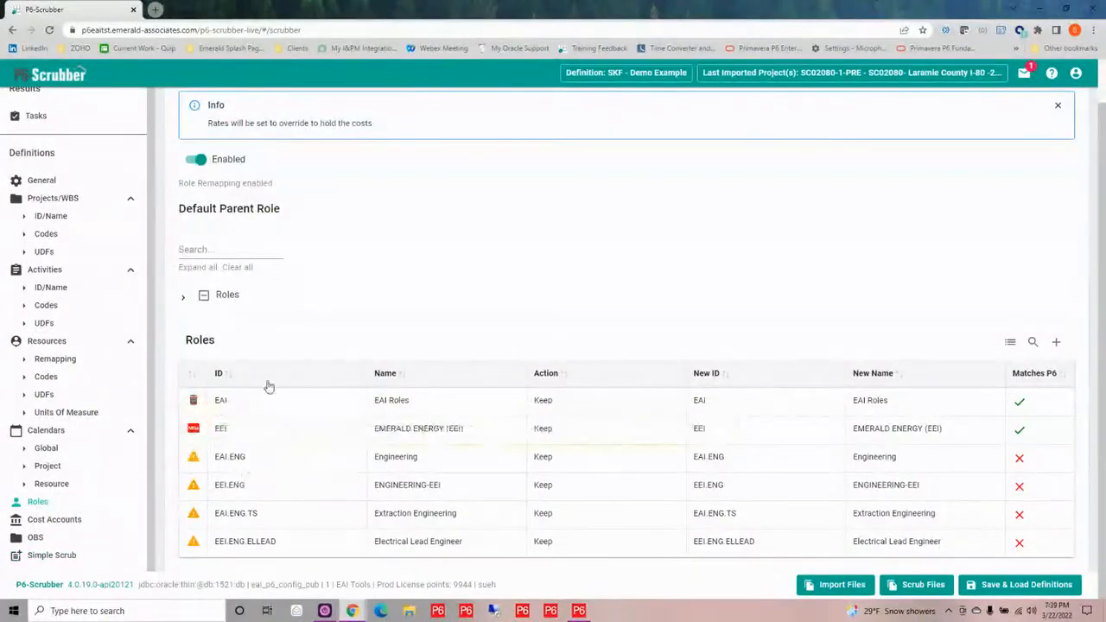
left_click(567, 463)
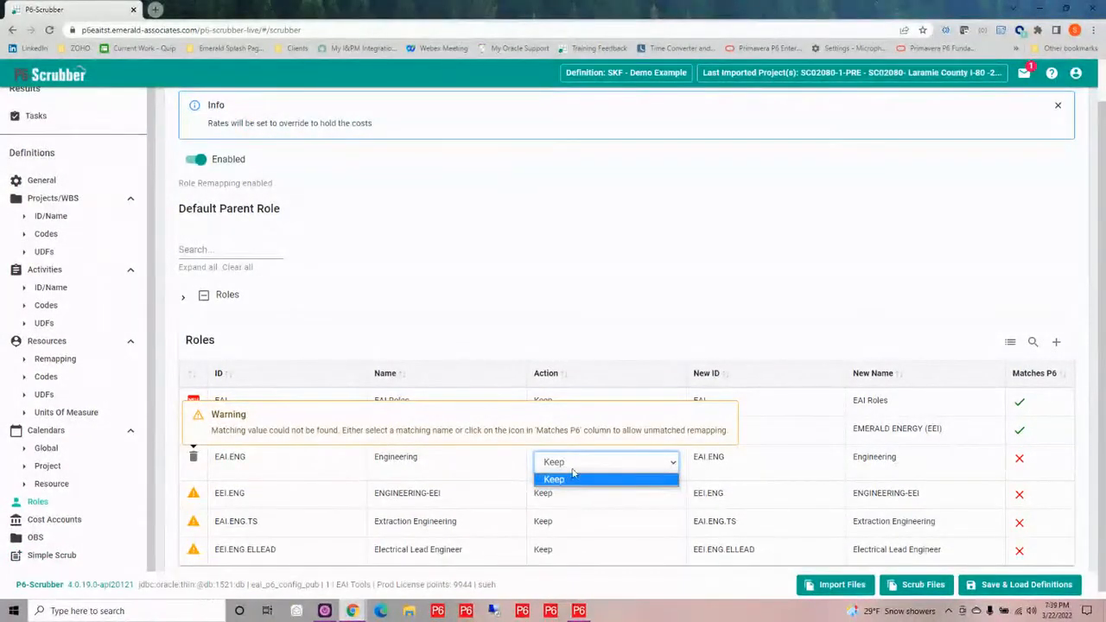
left_click(573, 477)
left_click(795, 459)
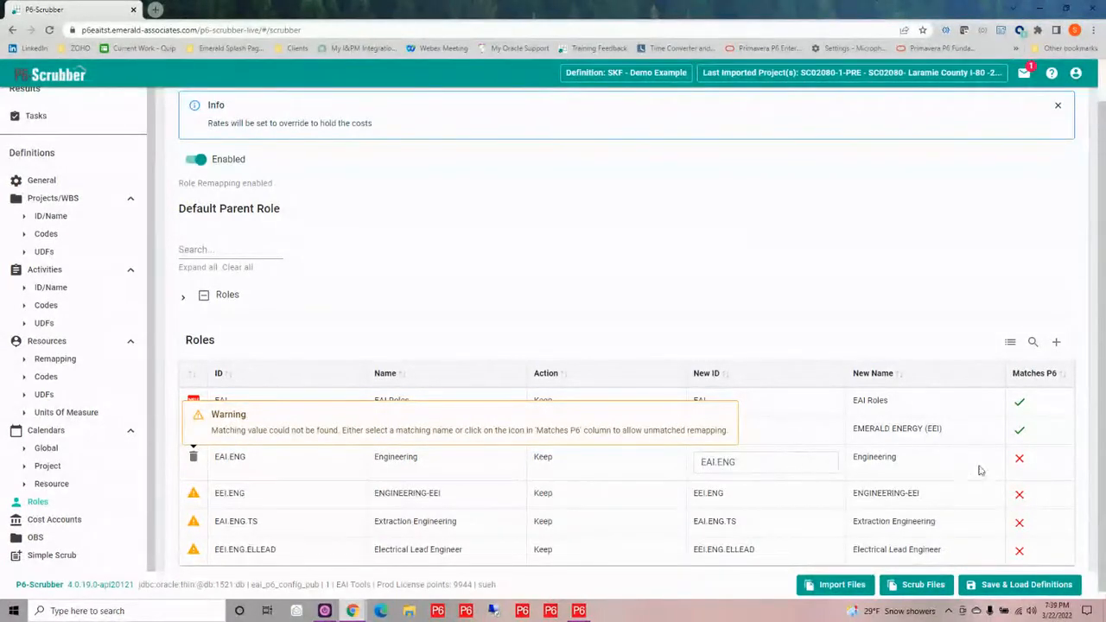
left_click(1020, 458)
left_click(1023, 464)
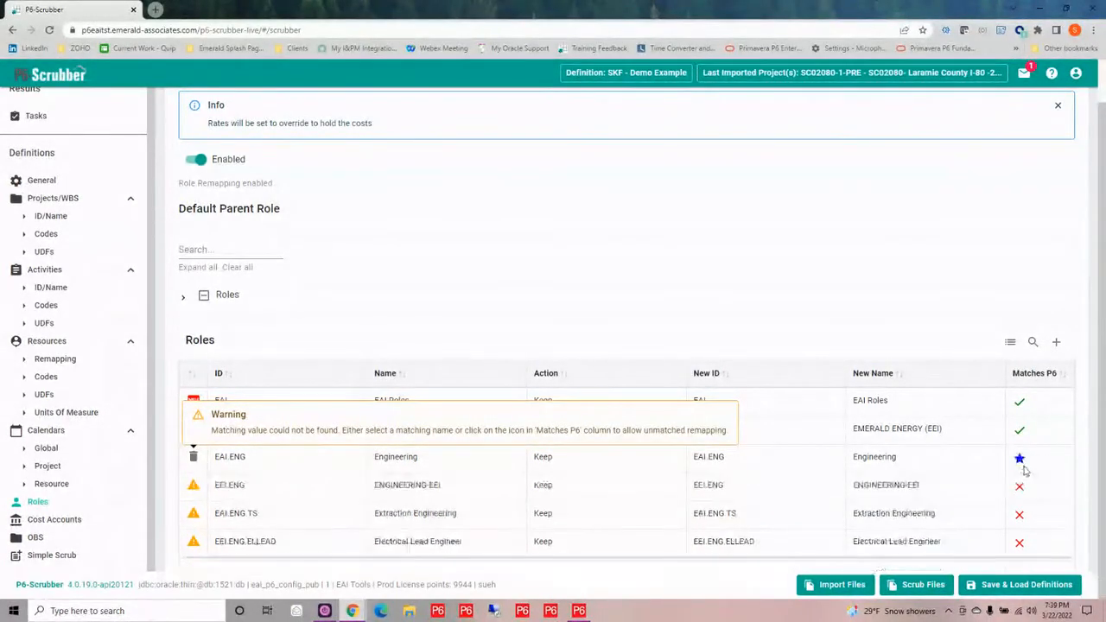
Acknowledge the unmatched remapping for the roles EEI.ENG, EAI.ENG.TS and EEI.ENG.ELLEAD
left_click(1019, 486)
left_click(1021, 490)
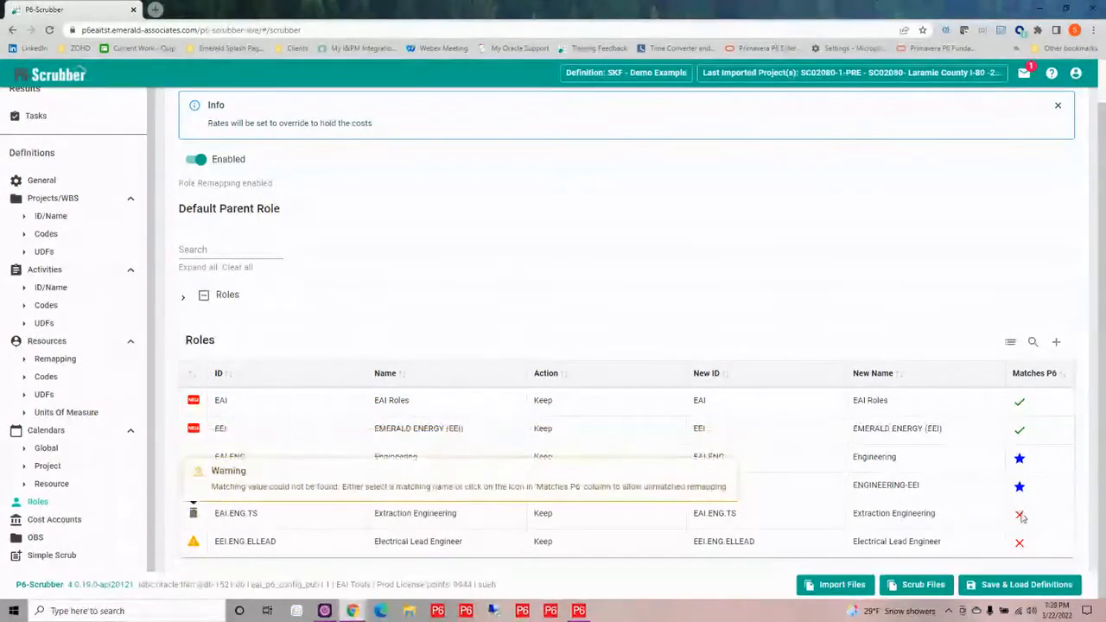
left_click(1020, 513)
left_click(1024, 520)
left_click(1020, 541)
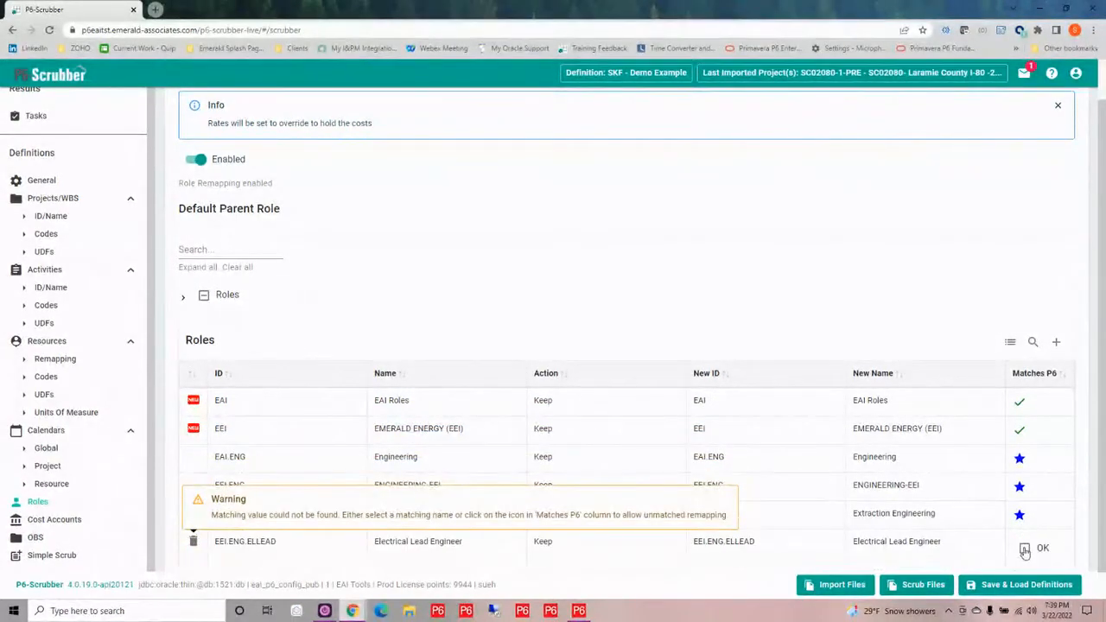
left_click(1024, 547)
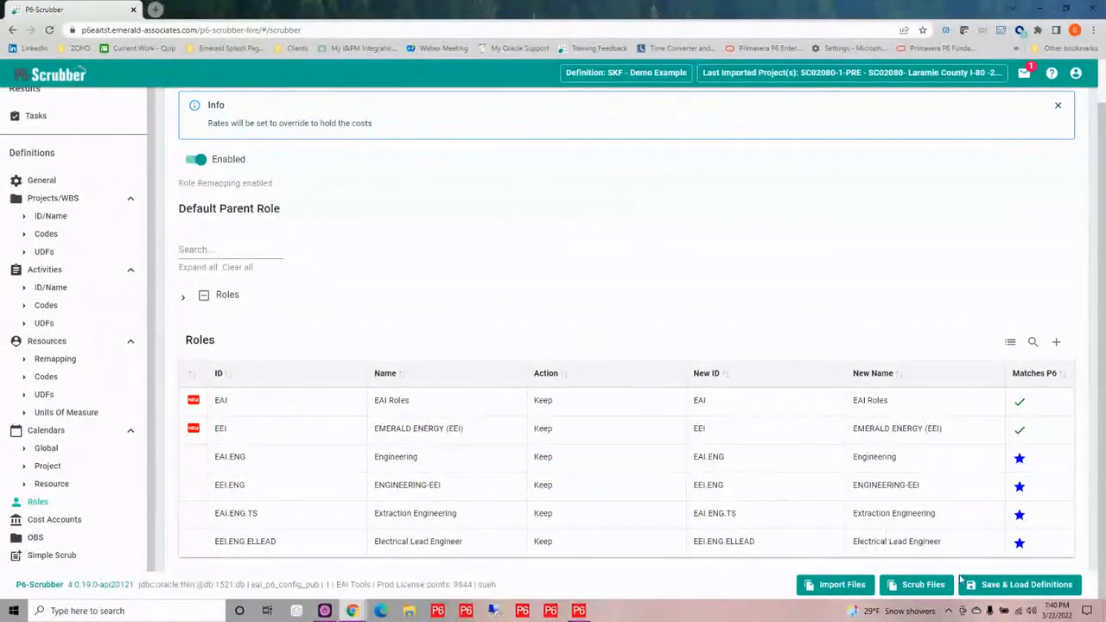
Save the corrected settings as a new scrubber definition named SKF - Demo Example
left_click(1022, 591)
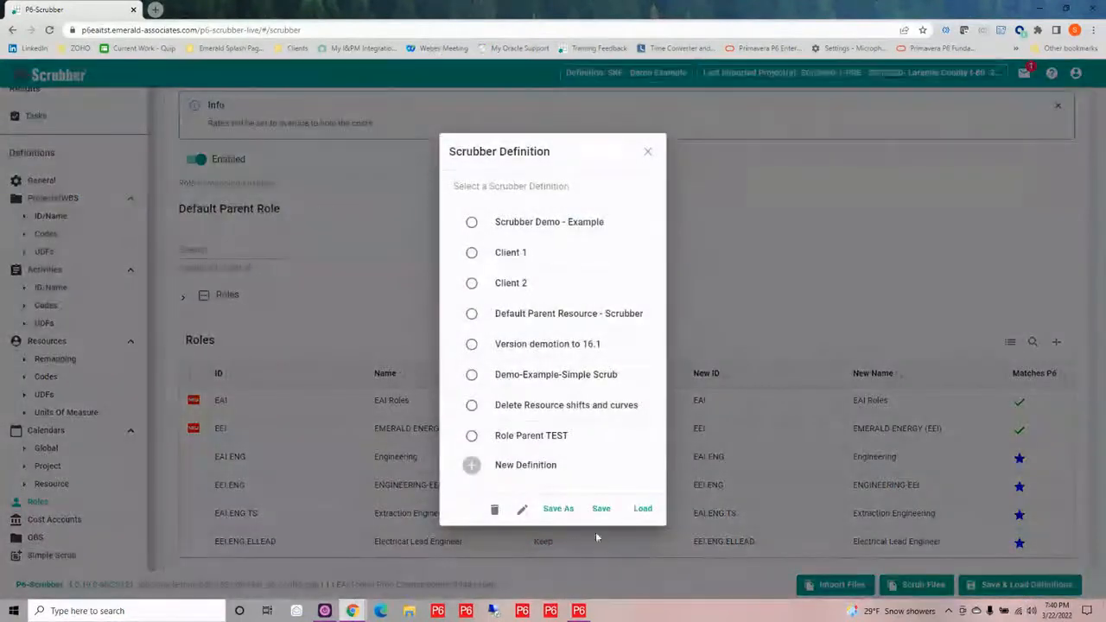
left_click(566, 509)
left_click(438, 308)
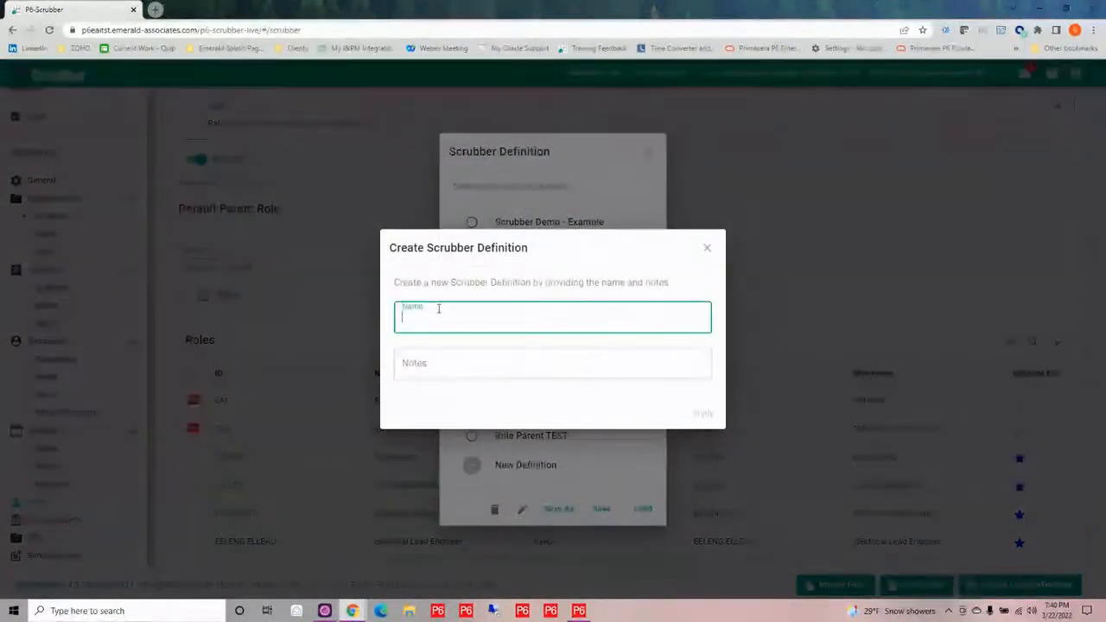
type("SKF")
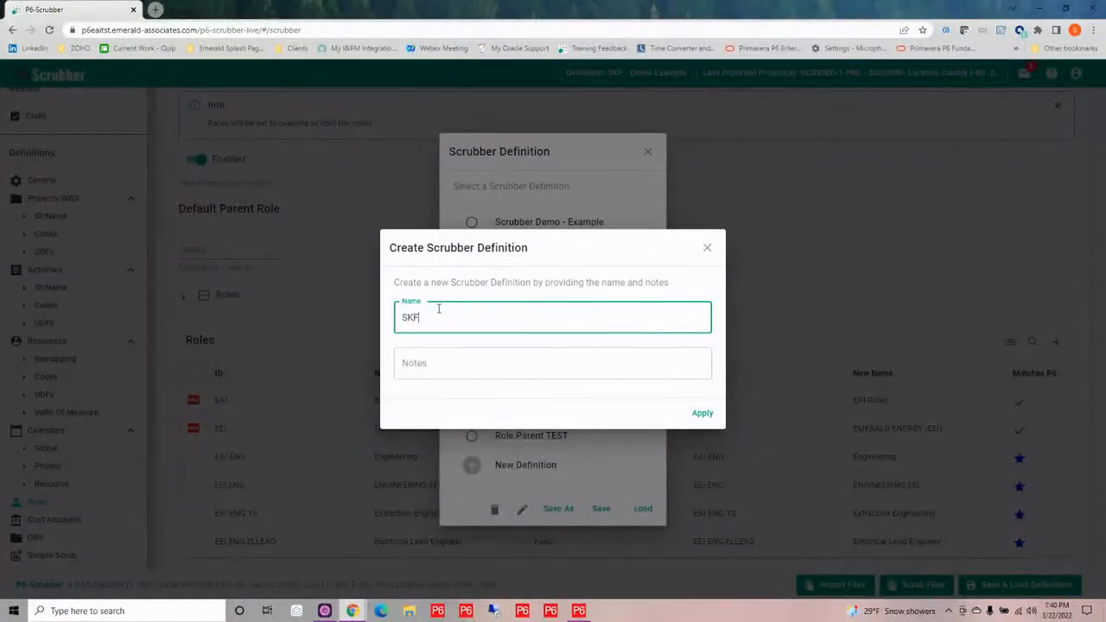
type(" - Demo")
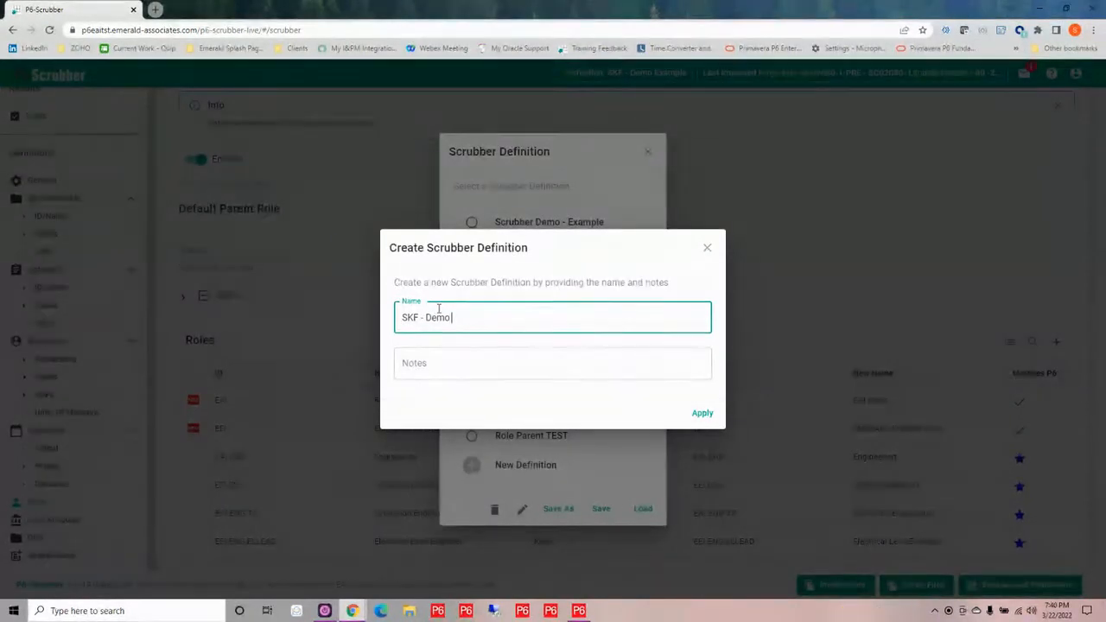
type(" Exam")
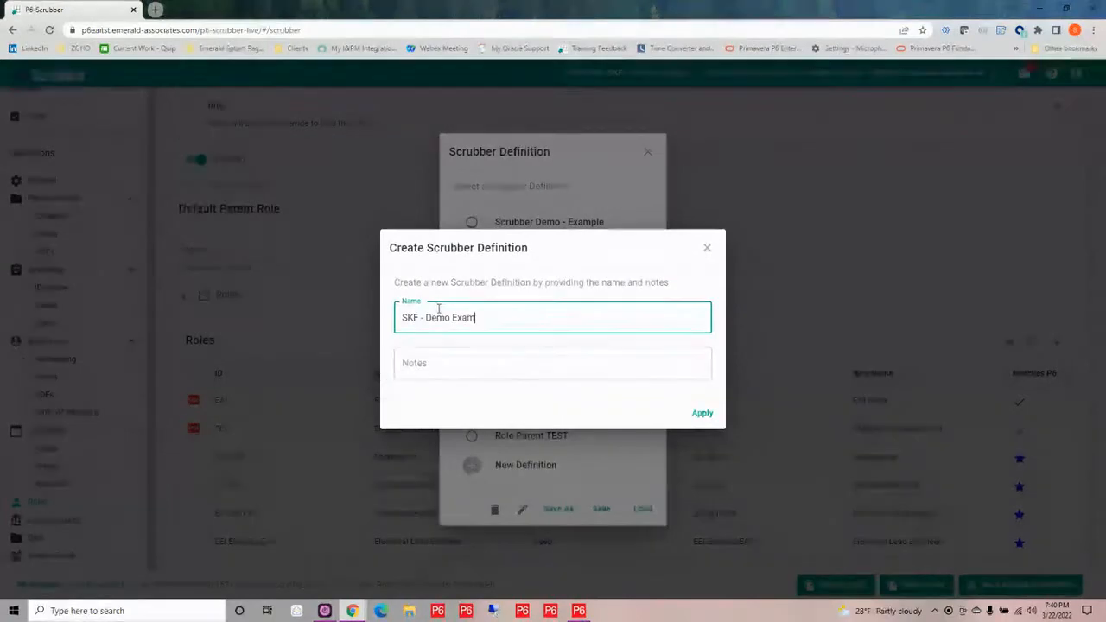
type("ple")
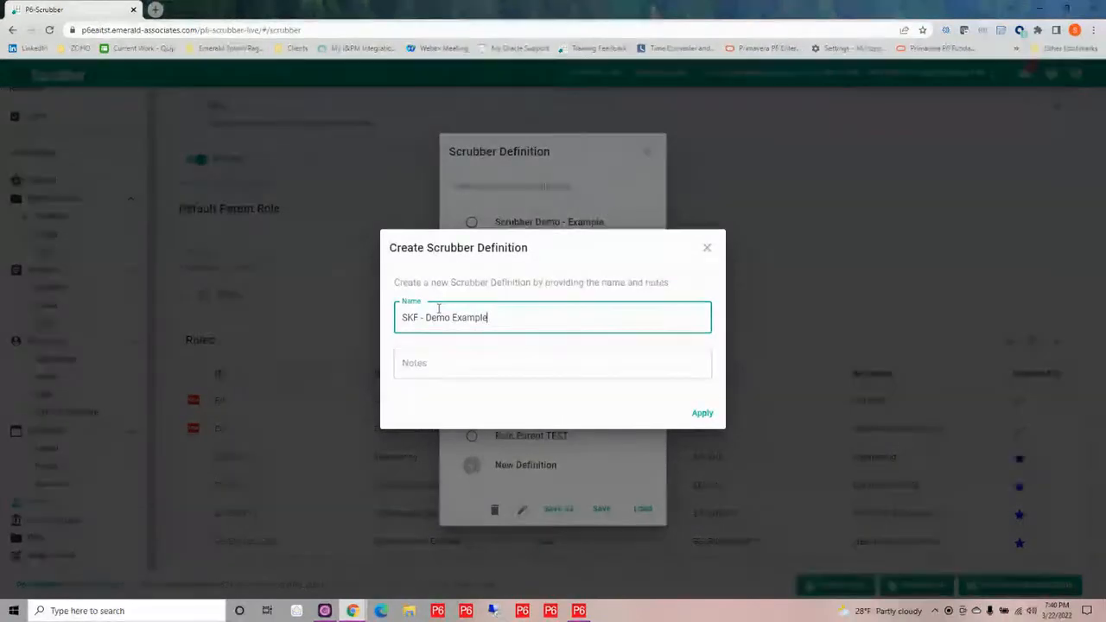
left_click(705, 421)
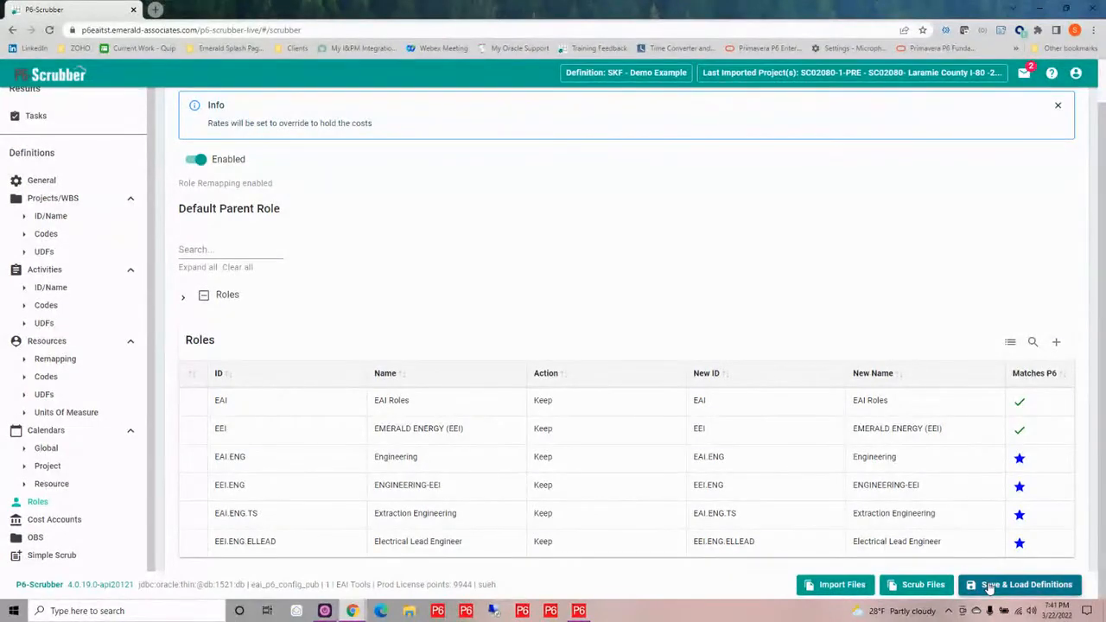
Load the Scrubber Demo - Example definition and review its role remapping and global calendar rolldown settings
left_click(1016, 585)
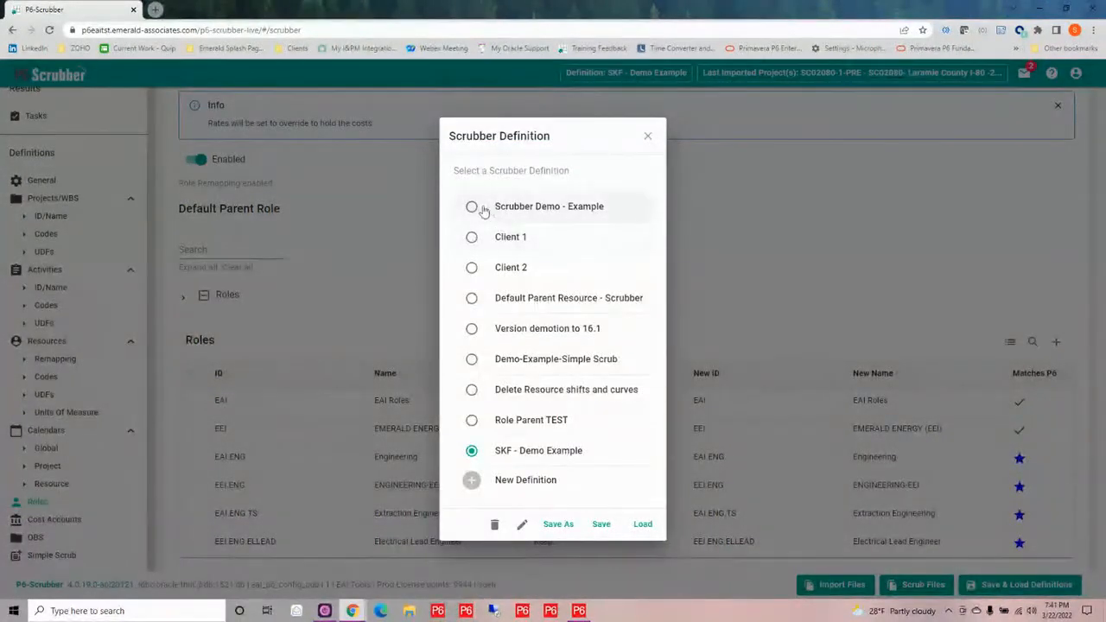
left_click(471, 208)
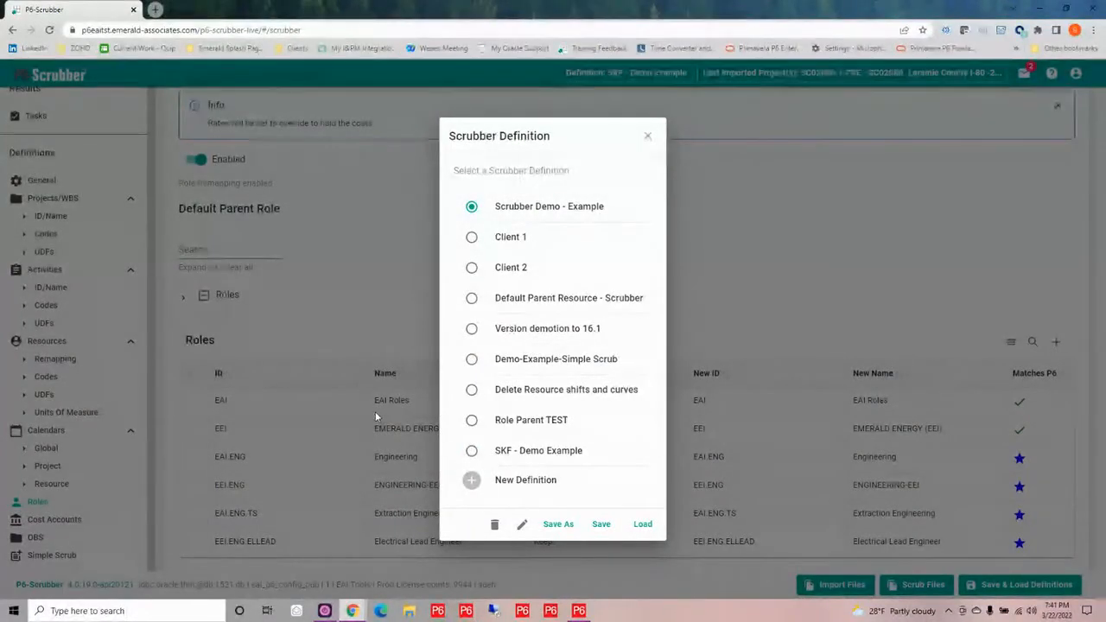
left_click(643, 525)
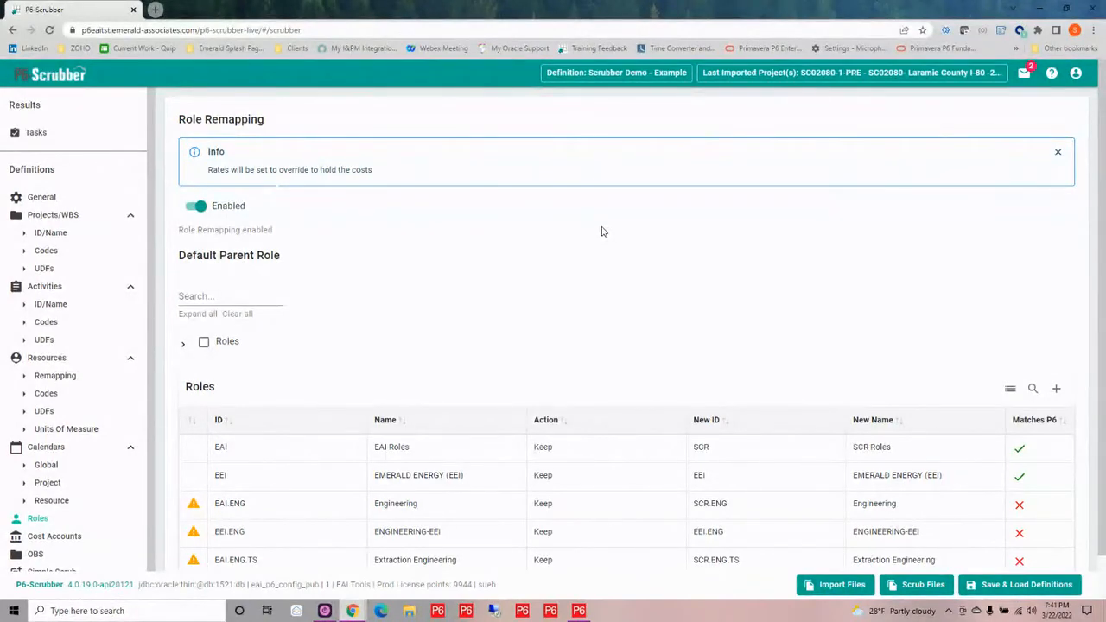
scroll(655, 298, "down", 1)
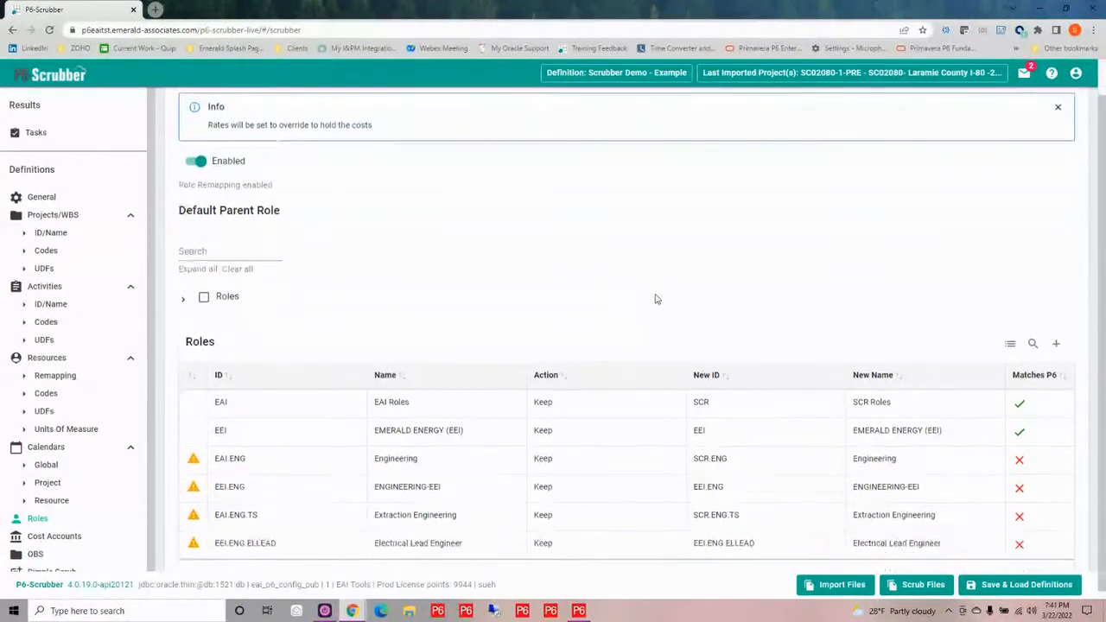
mouse_move(1019, 459)
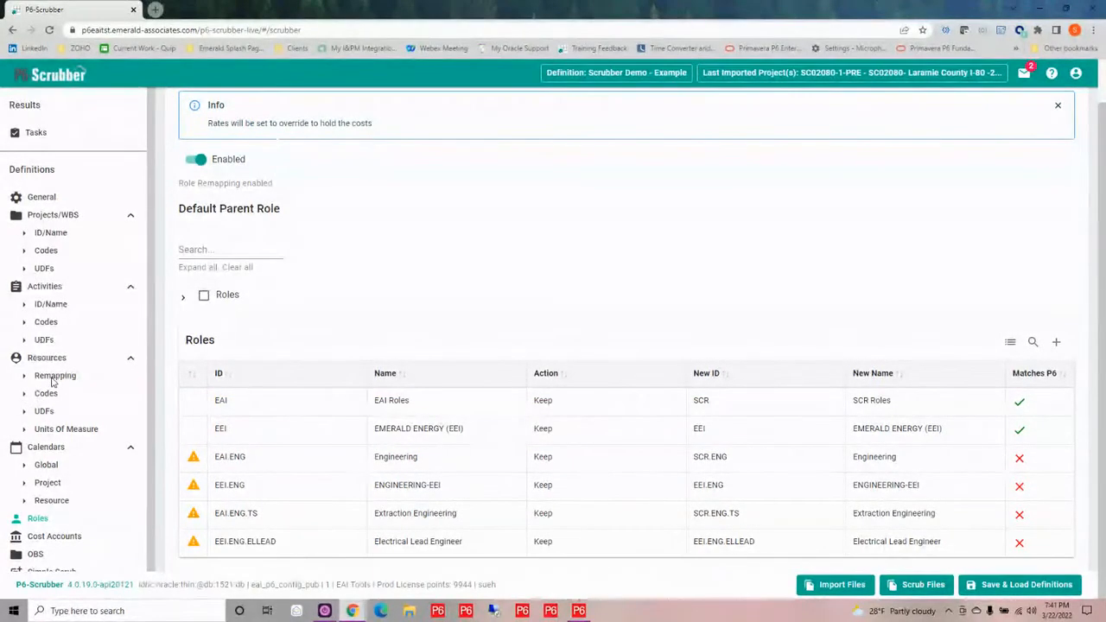
left_click(46, 464)
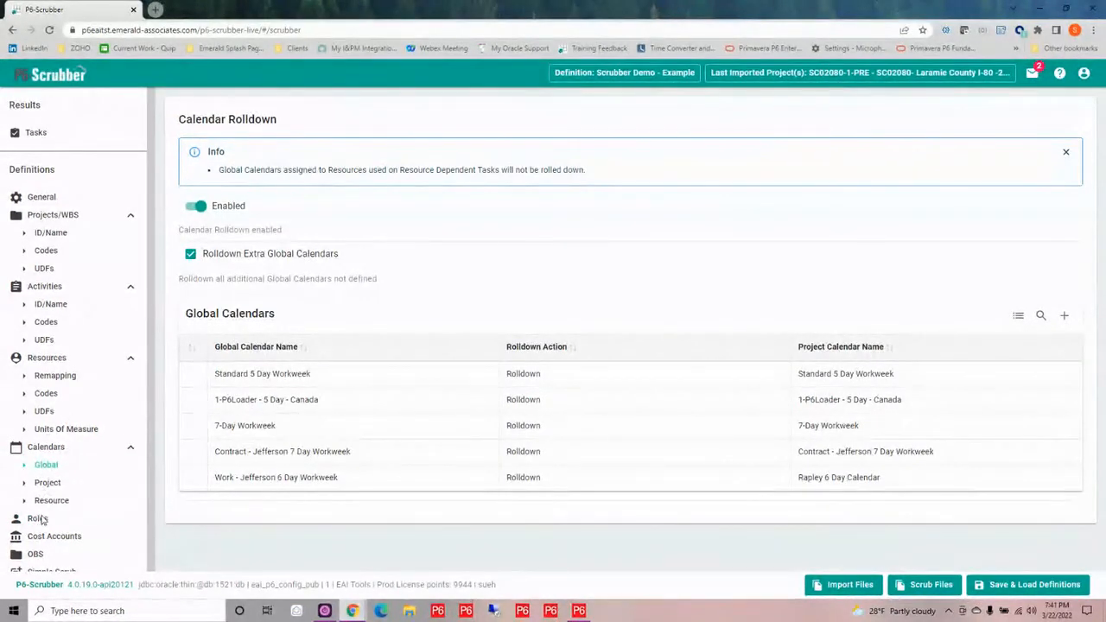
Set Test Roles - TEST - Test Roles as the default parent role in the role remapping
left_click(37, 518)
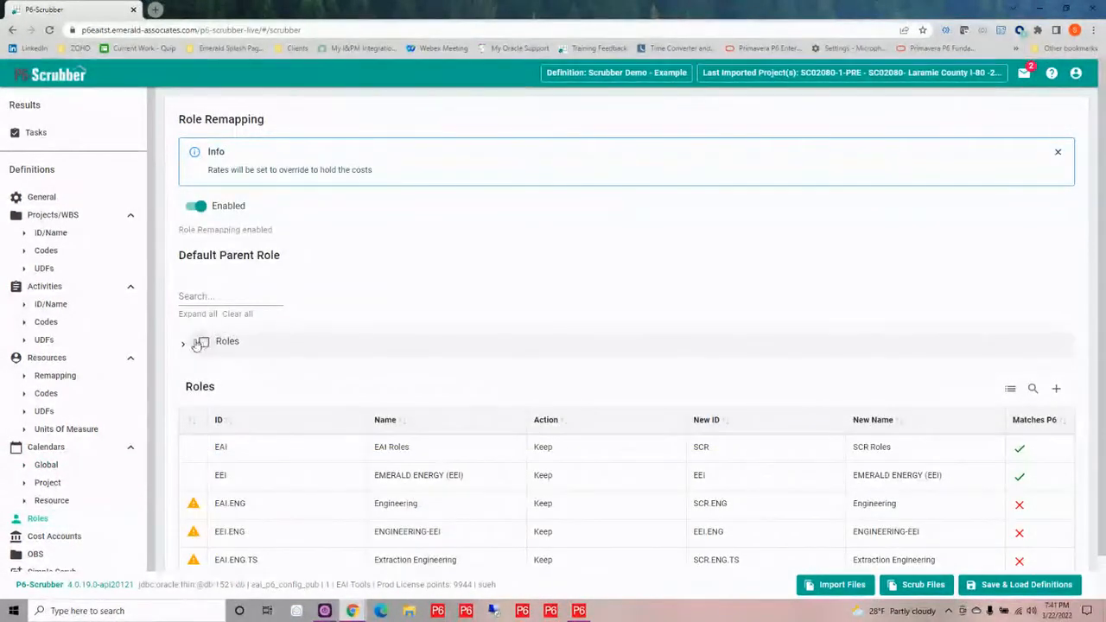
left_click(185, 344)
left_click(213, 370)
Acknowledge the unmatched remapping for EAI.ENG, EEI.ENG, EAI.ENG.TS and EEI.ENG.ELLEAD and save the changes to the Scrubber Demo - Example definition
scroll(412, 328, "down", 3)
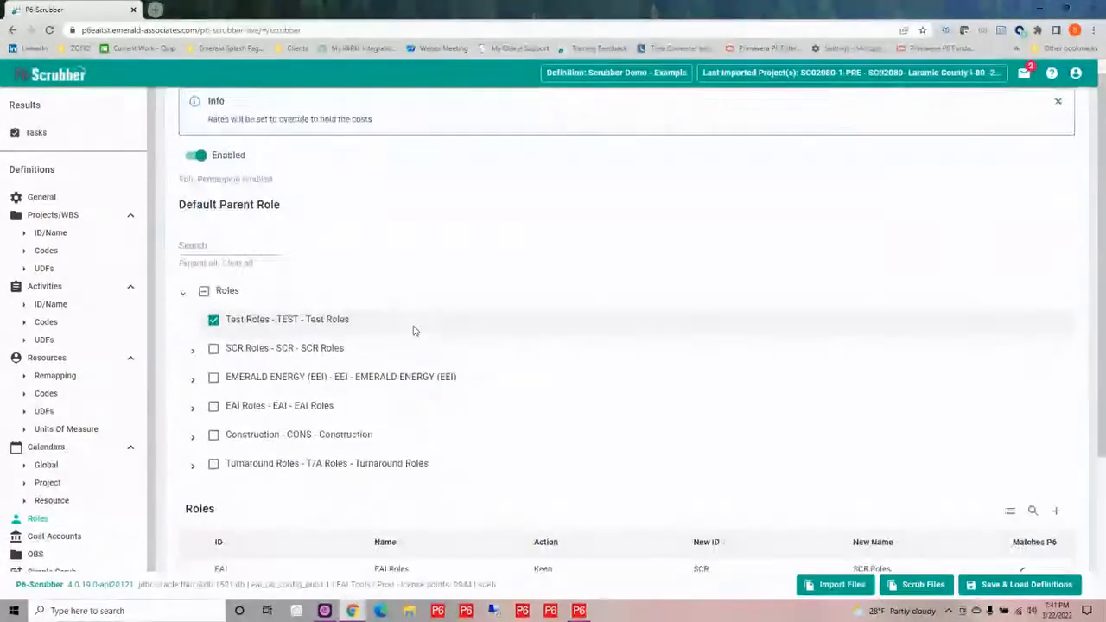
left_click(1020, 459)
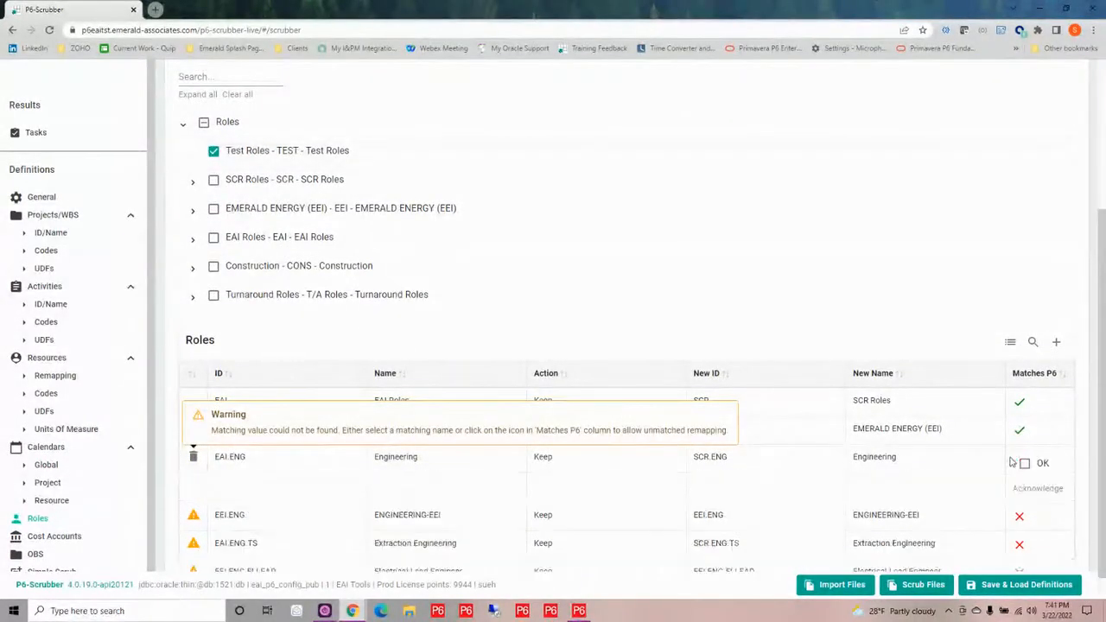
left_click(1022, 464)
left_click(1018, 485)
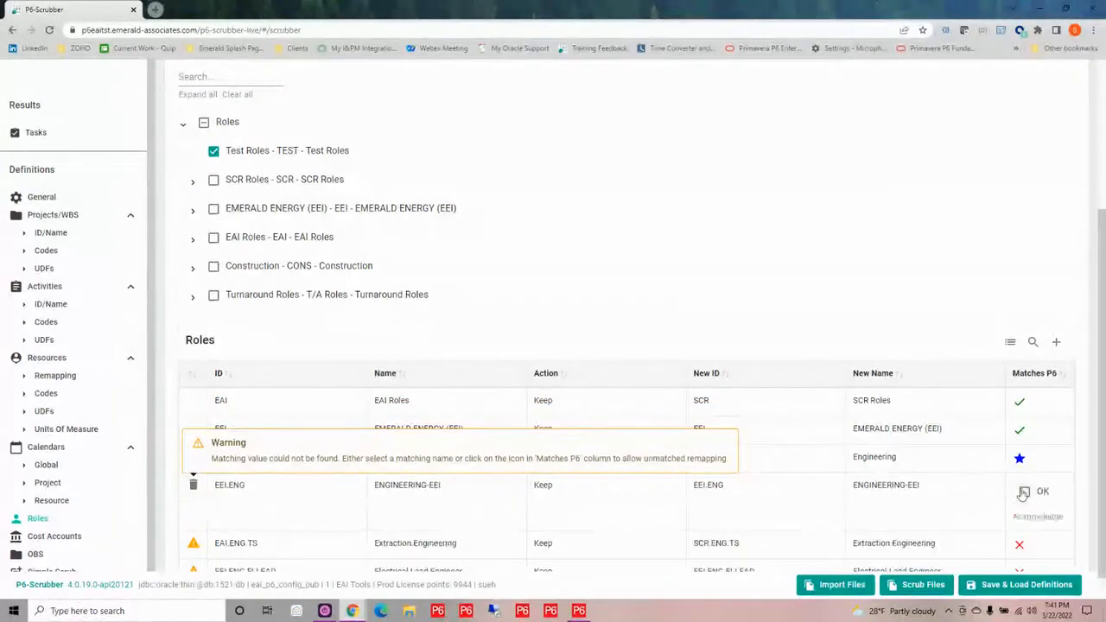
left_click(1023, 490)
left_click(1018, 515)
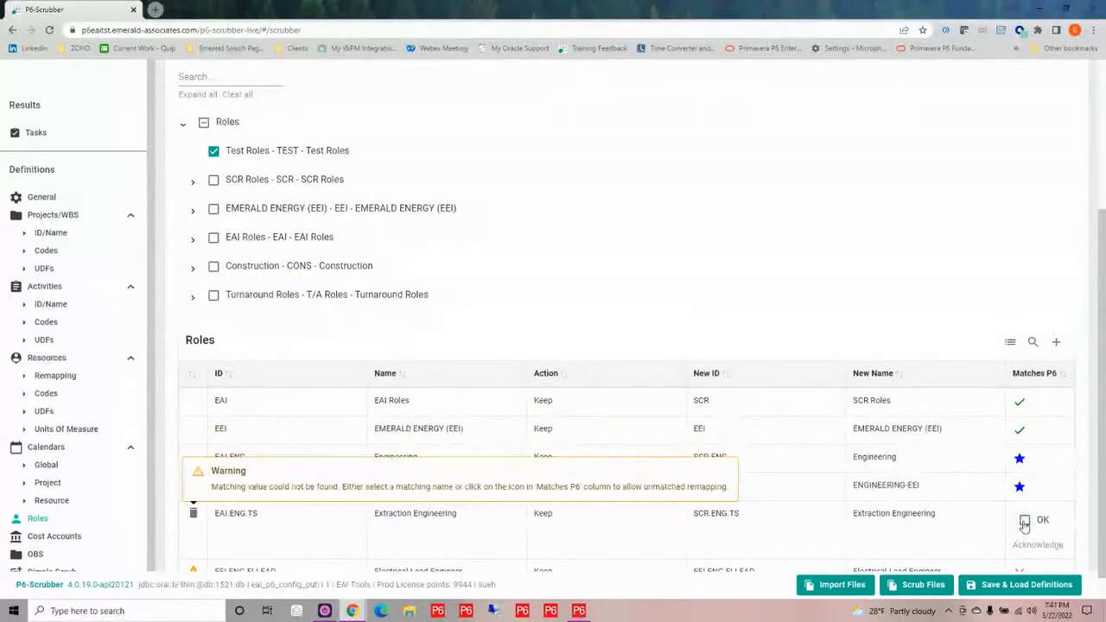
left_click(1019, 521)
left_click(1018, 542)
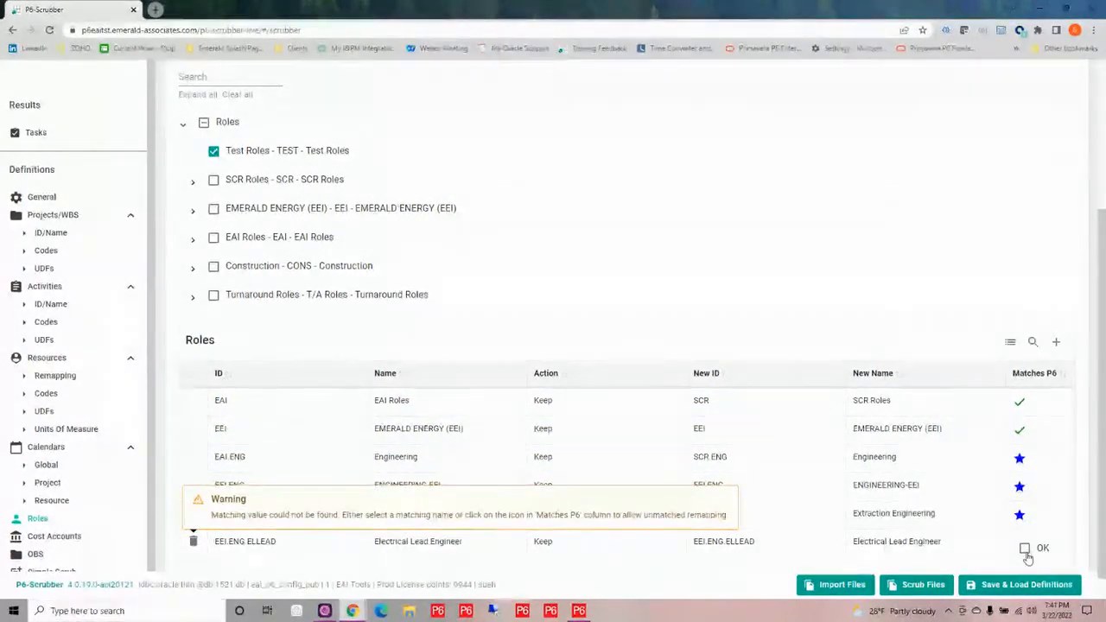
left_click(1024, 549)
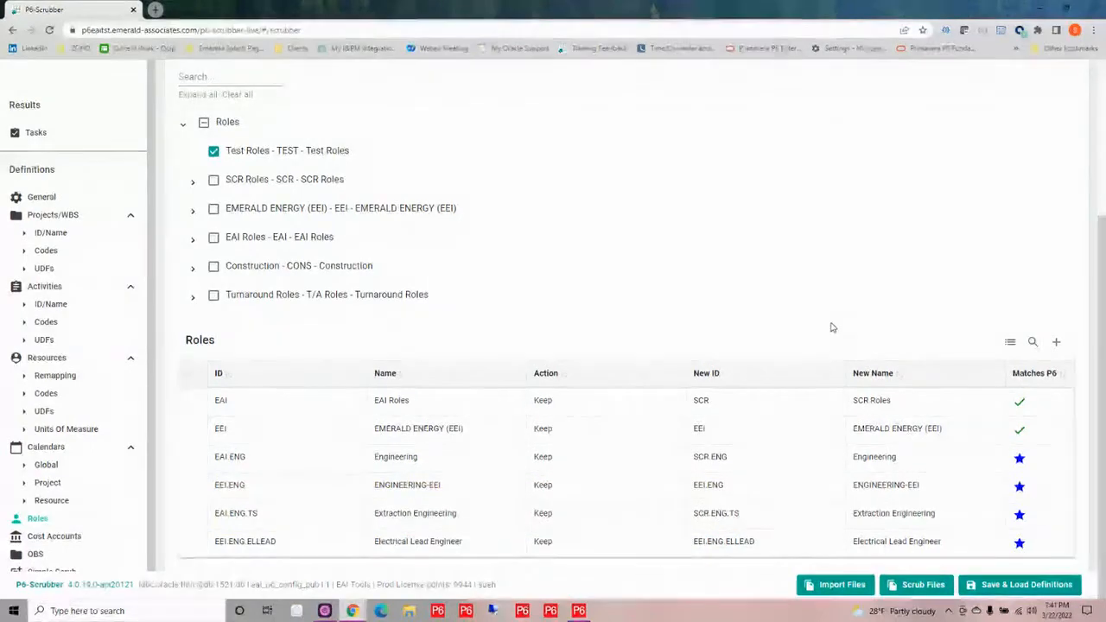
left_click(985, 585)
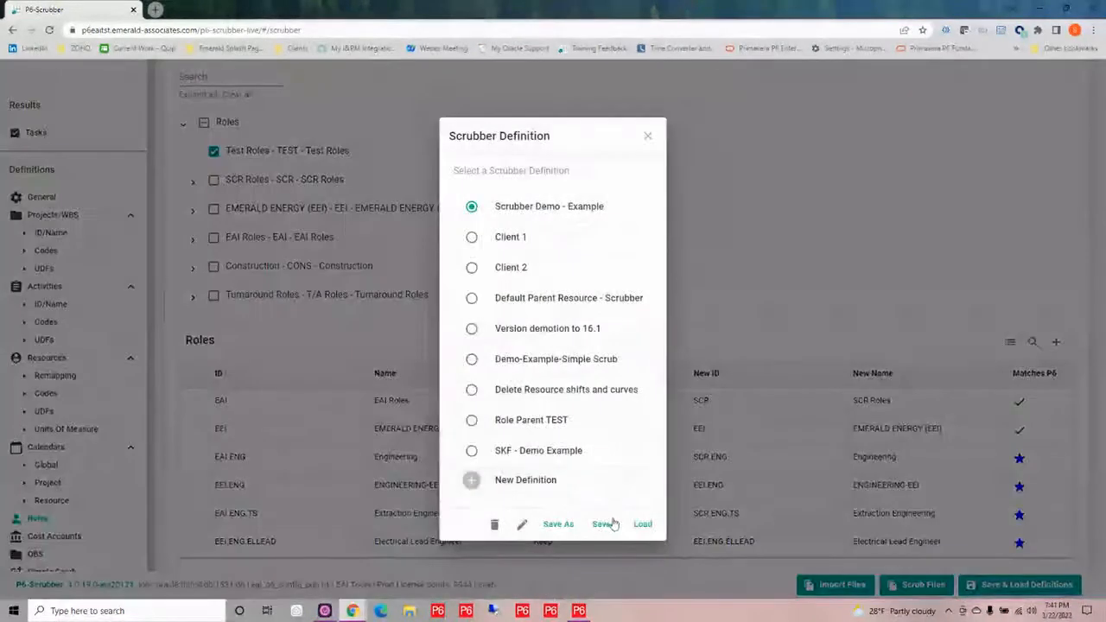
left_click(602, 524)
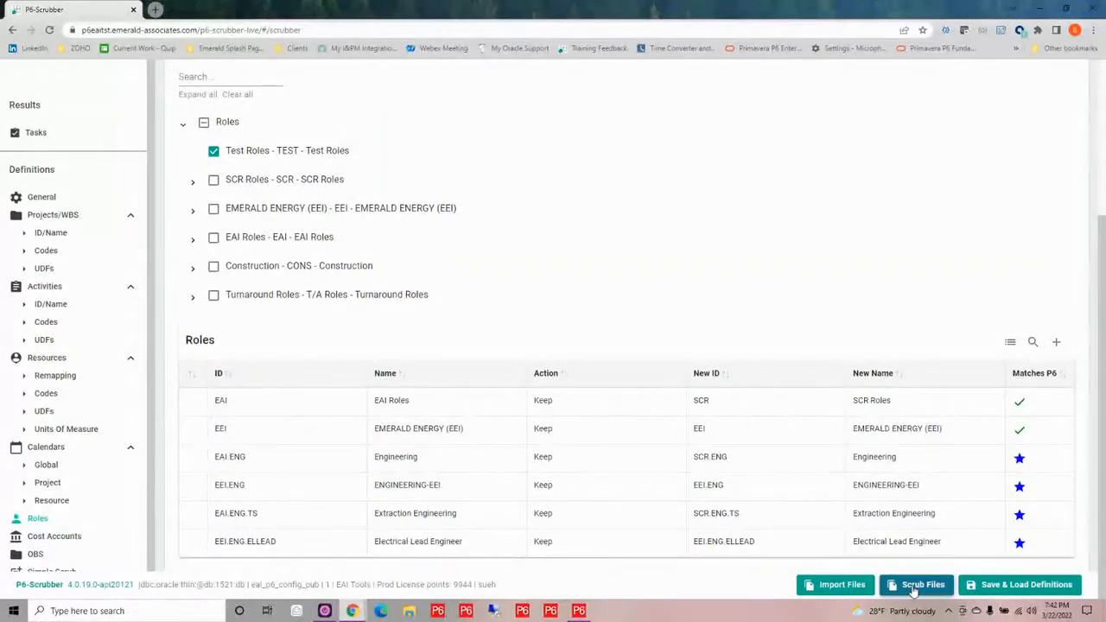
Choose SC02080-1-PRE-Master and SC04080-1-PRE-Master from the P6-Scrubber folder as the files to scrub
left_click(913, 588)
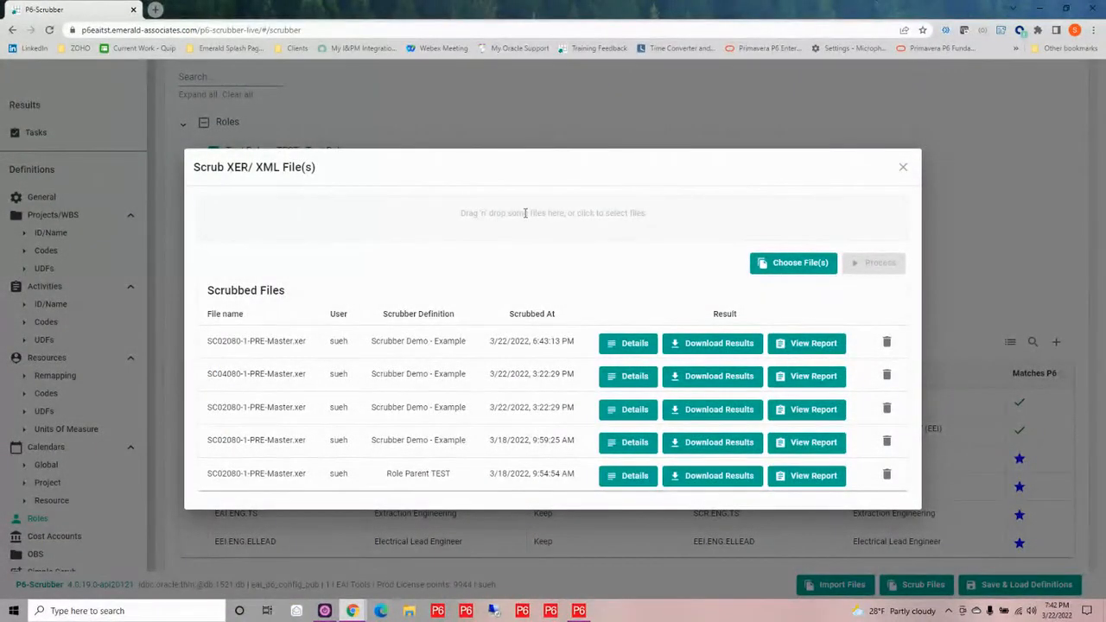
left_click(525, 212)
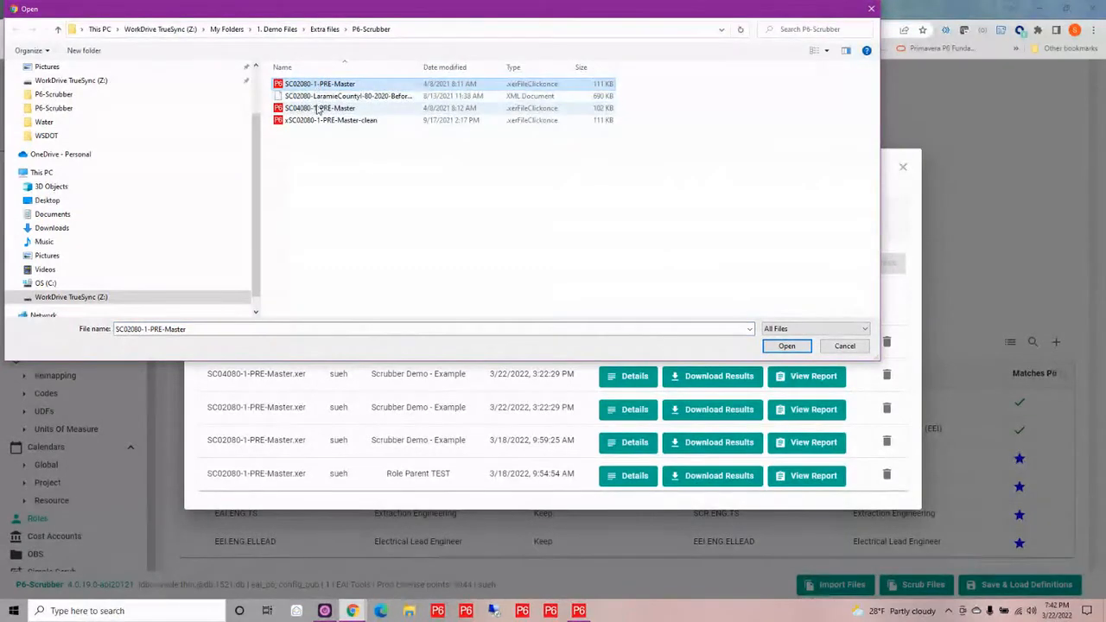
left_click(317, 109, "ctrl")
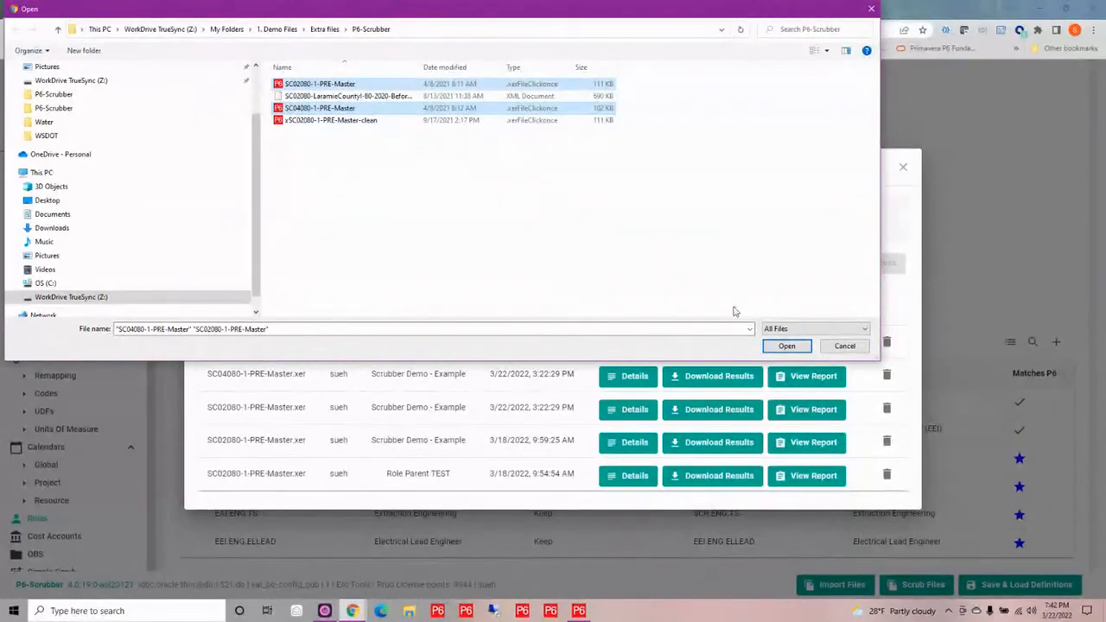
left_click(782, 345)
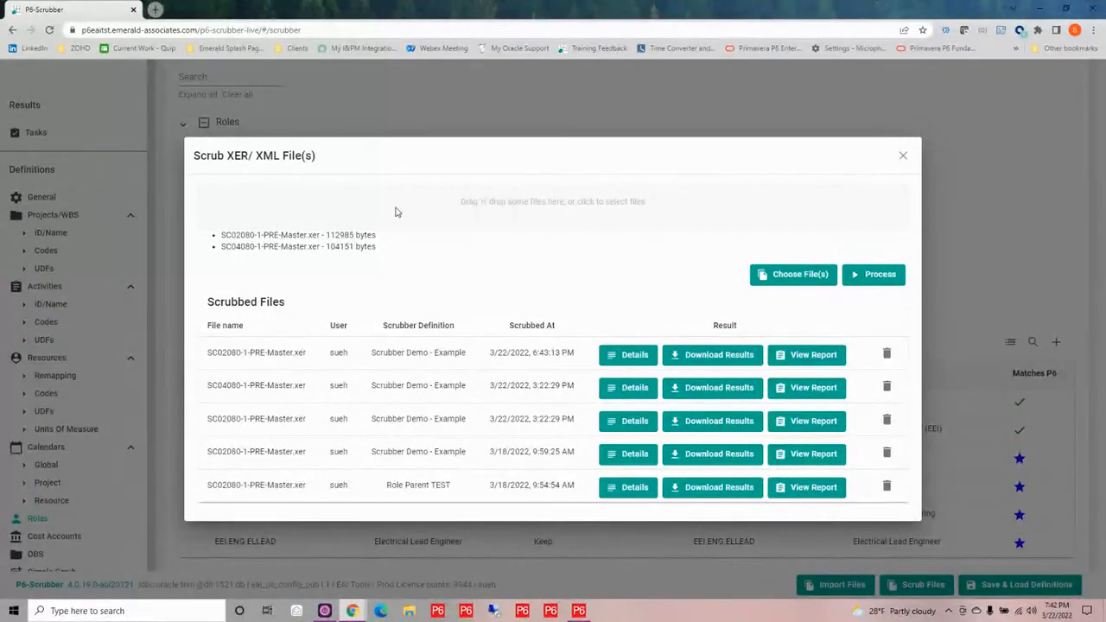
Try to scrub the two chosen files and read the error reported for SC04080-1-PRE-Master
left_click(871, 275)
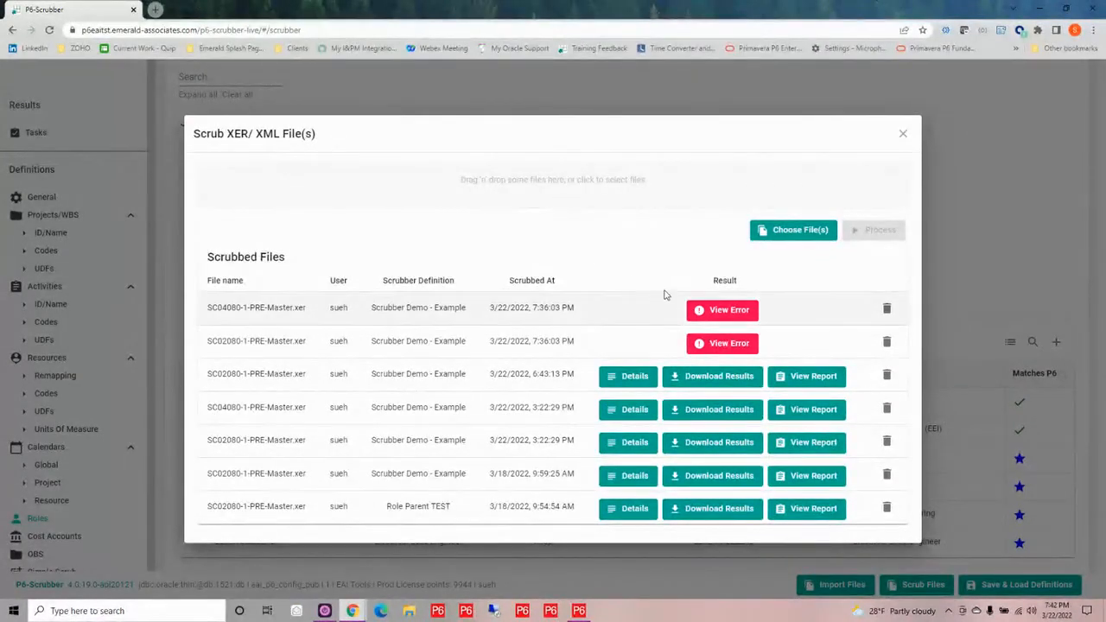
left_click(727, 312)
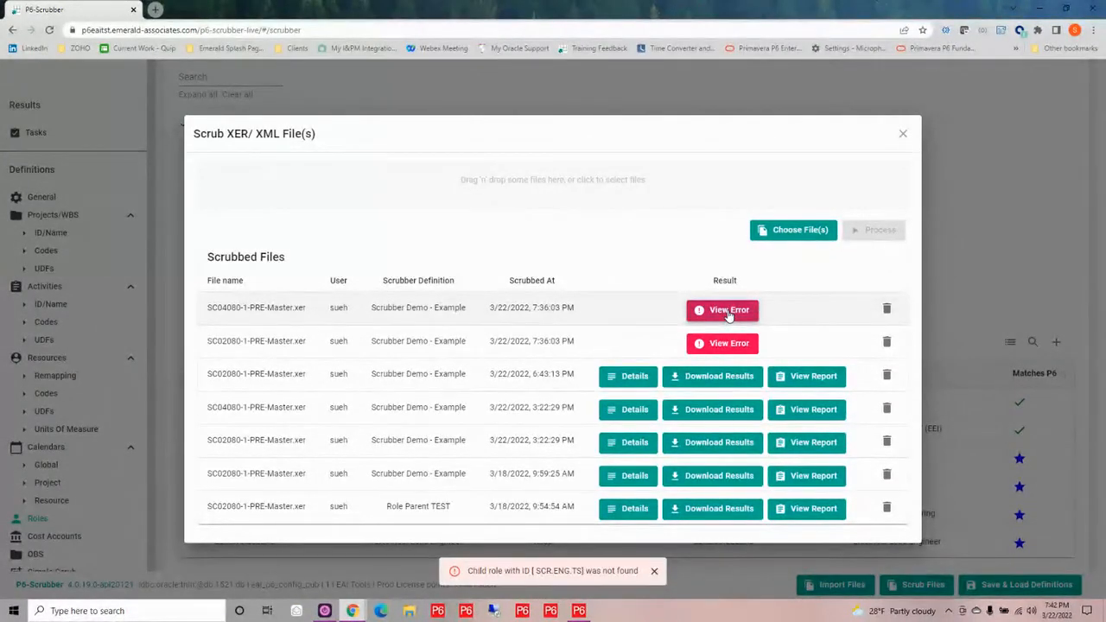
left_click(655, 571)
left_click(902, 136)
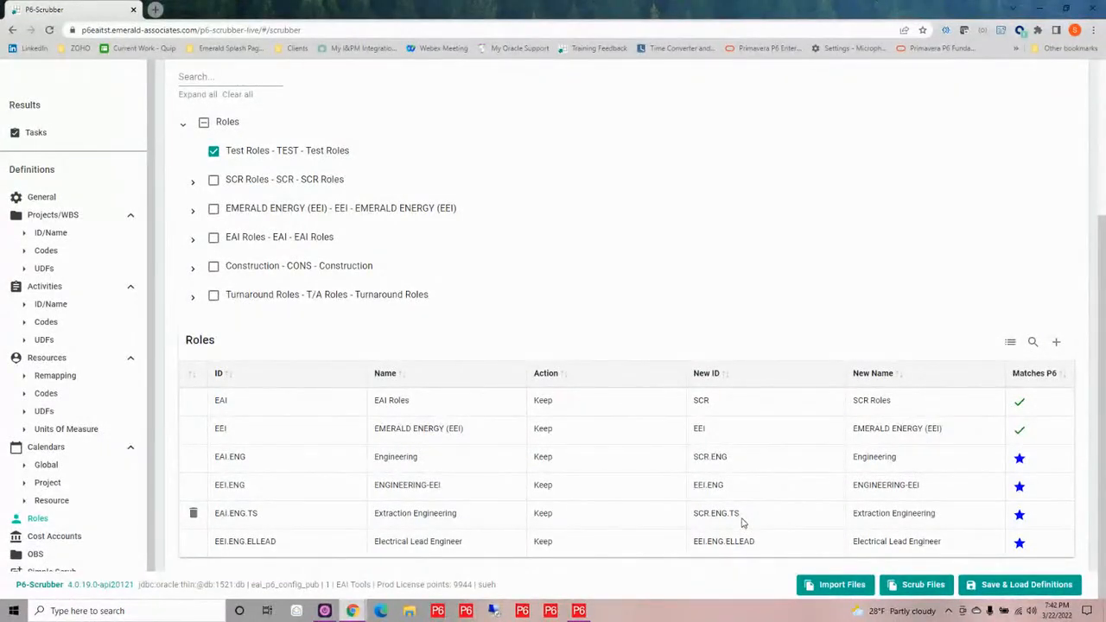
Change the role remapping so that EAI.ENG gets the new ID EAI and EEI.ENG gets the new ID EEI
left_click(741, 467)
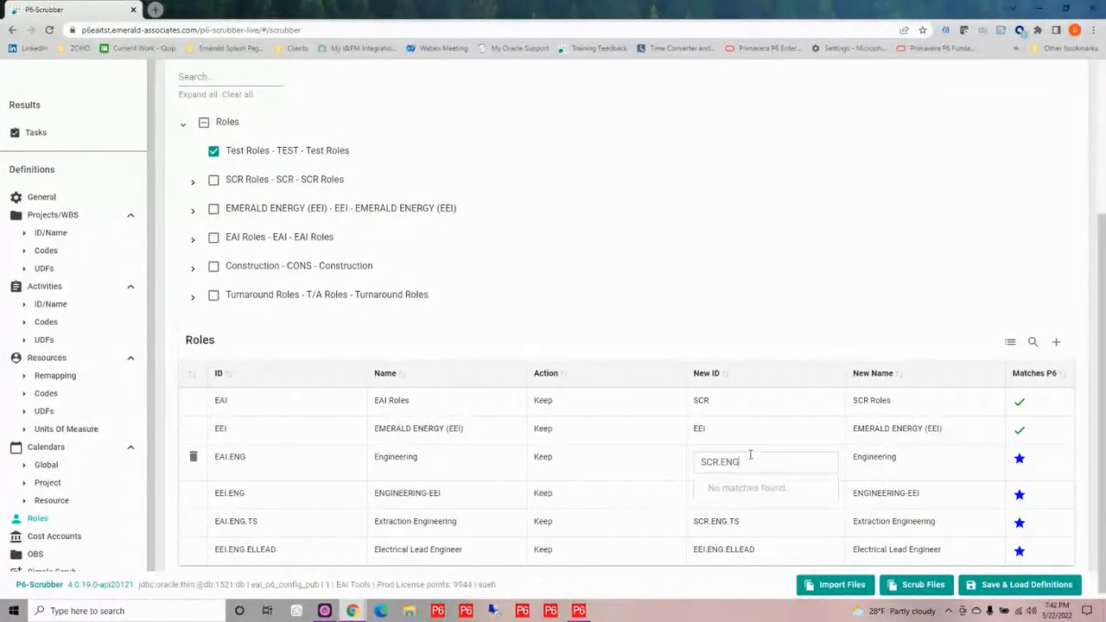
left_click_drag(752, 459, 685, 462)
type("eai")
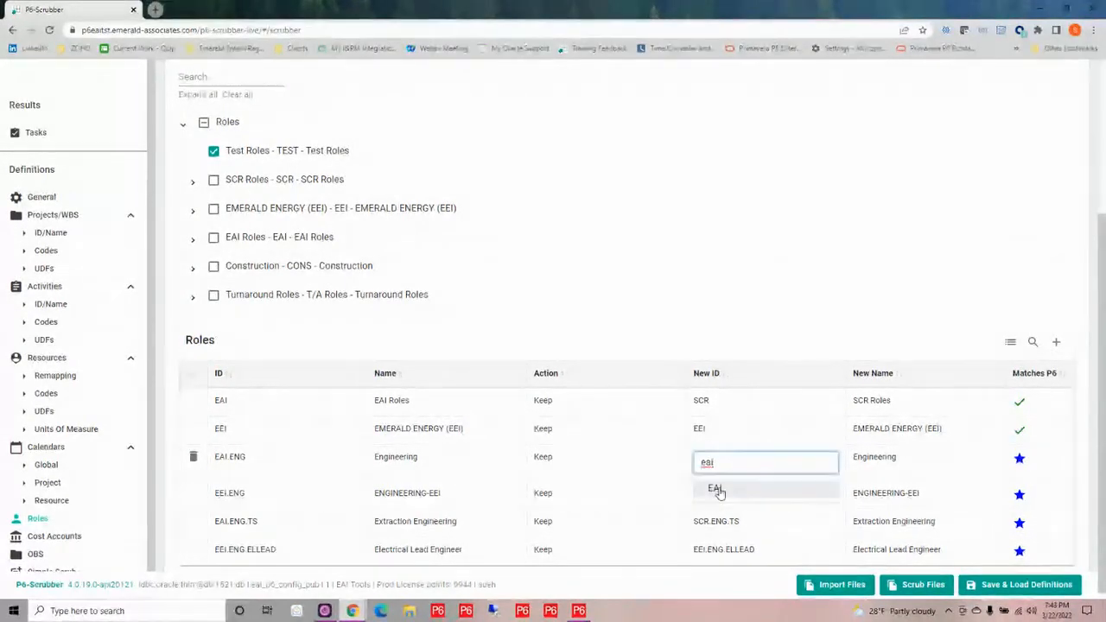
left_click(727, 491)
left_click(727, 492)
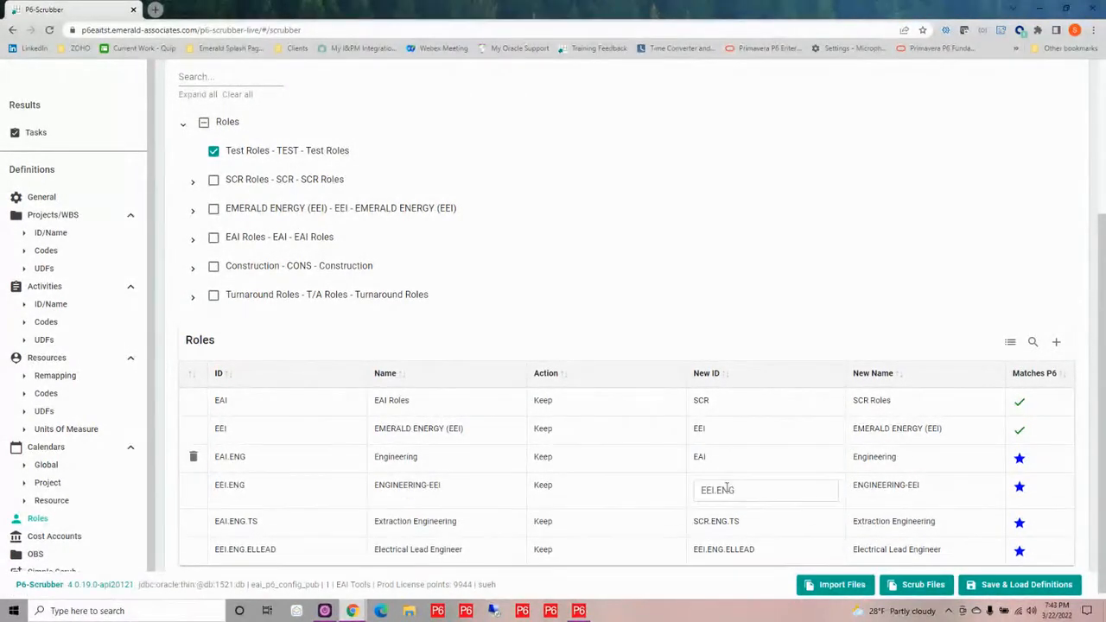
left_click(744, 493)
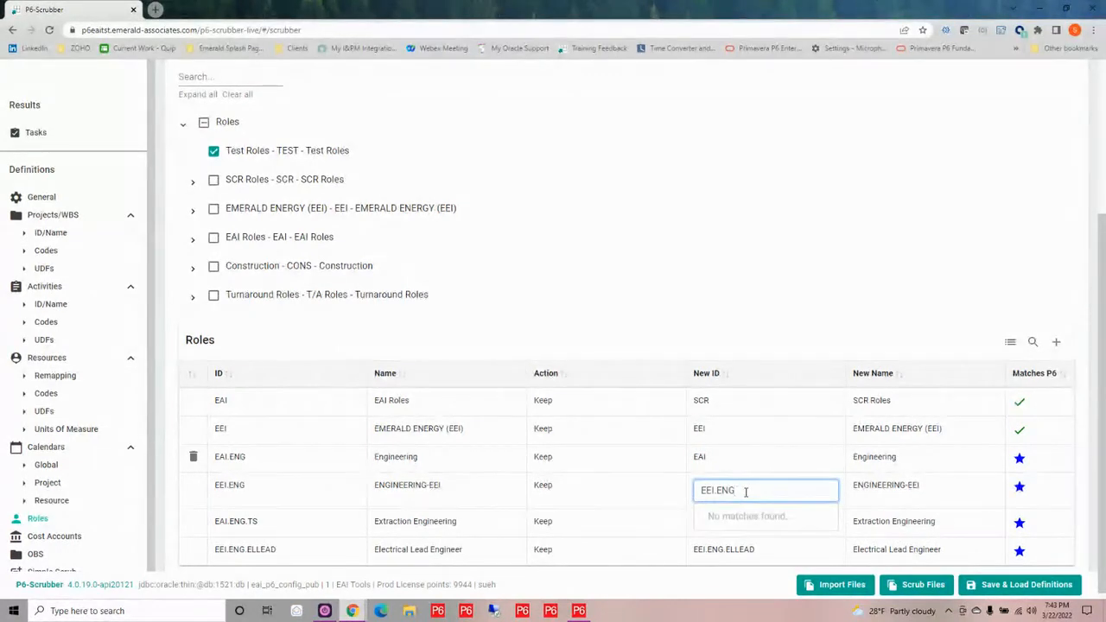
left_click_drag(713, 490, 715, 490)
key("BackSpace")
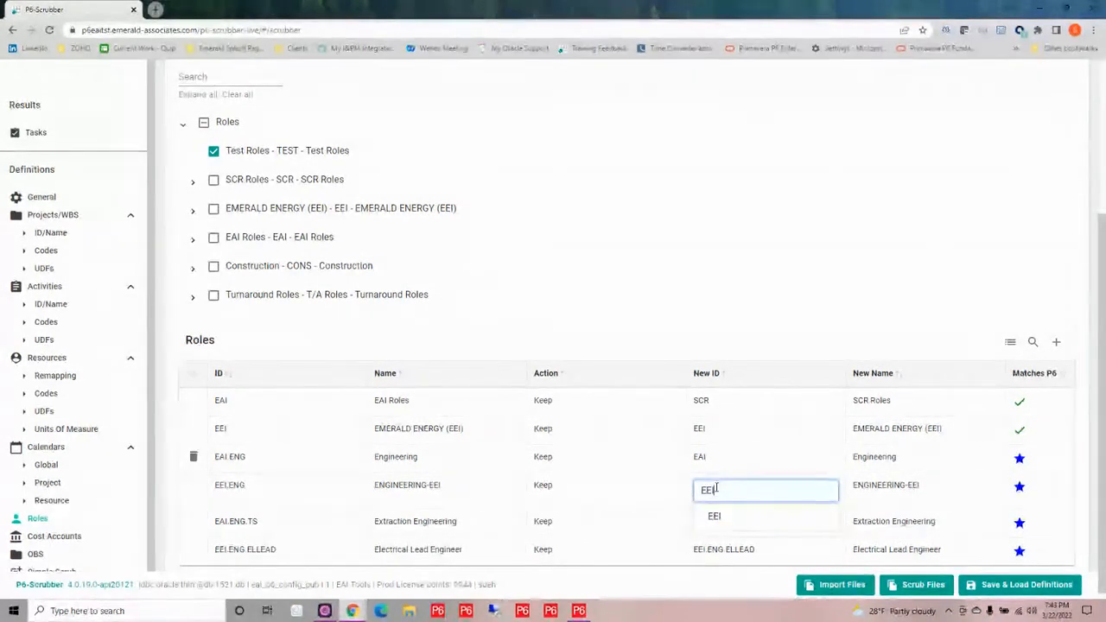
left_click(760, 591)
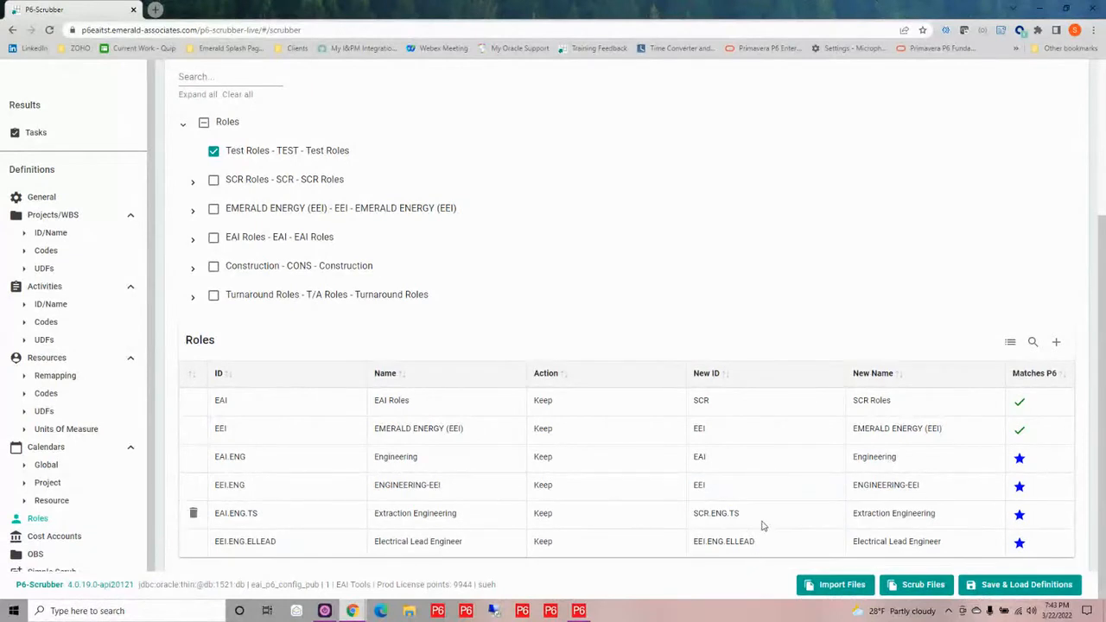
Set the new ID of EAI.ENG.TS to EAI and of EEI.ENG.ELLEAD to EEI, and save the Scrubber Demo - Example definition
left_click(758, 513)
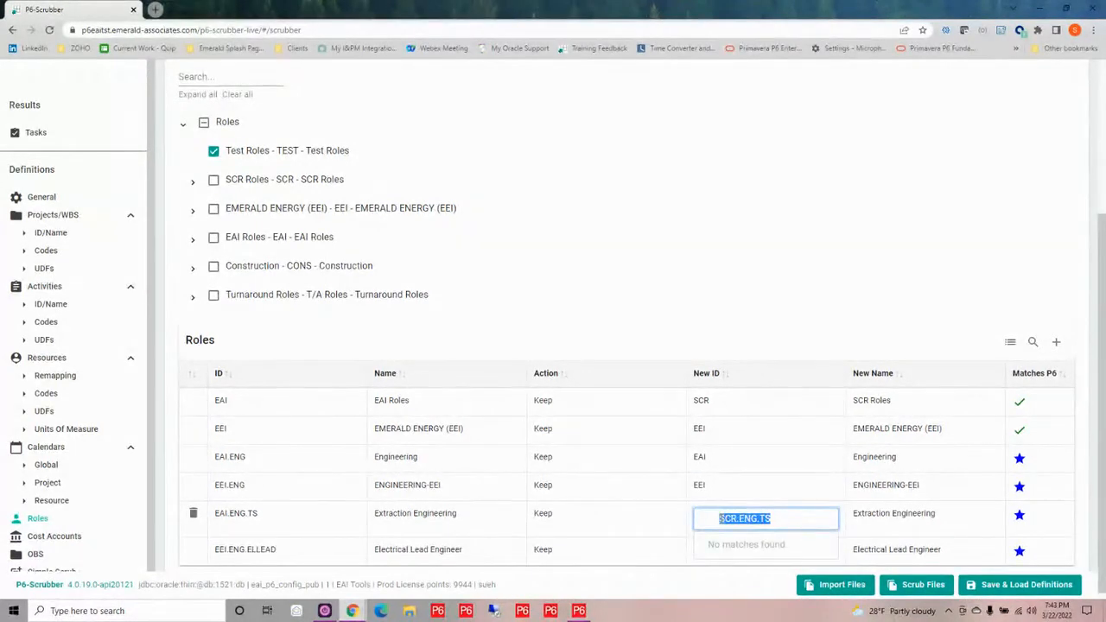
type("Ea")
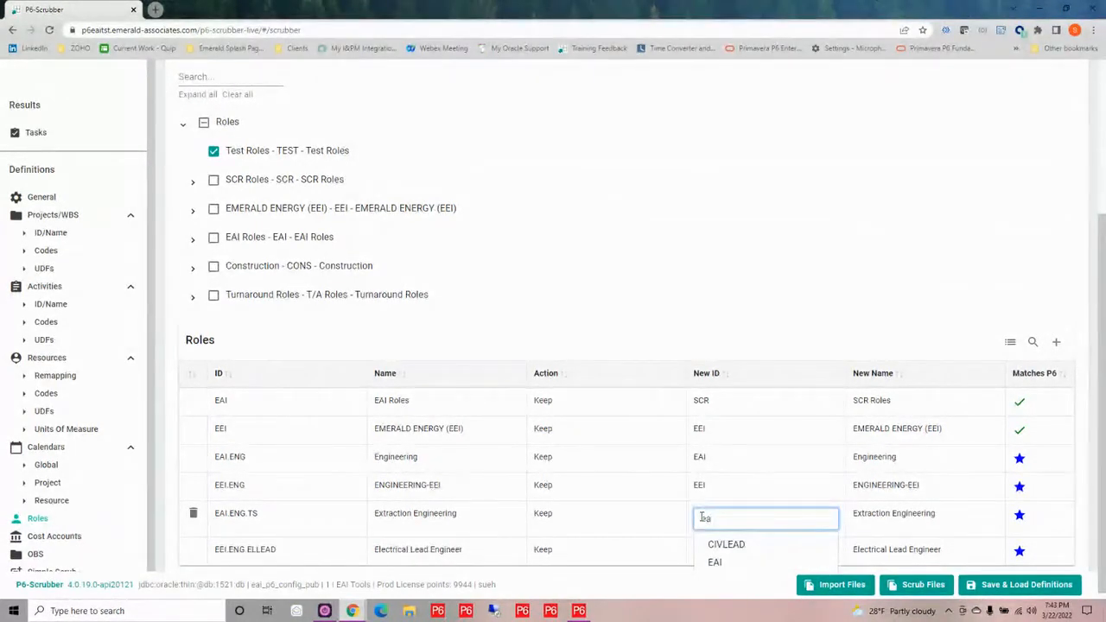
type("i")
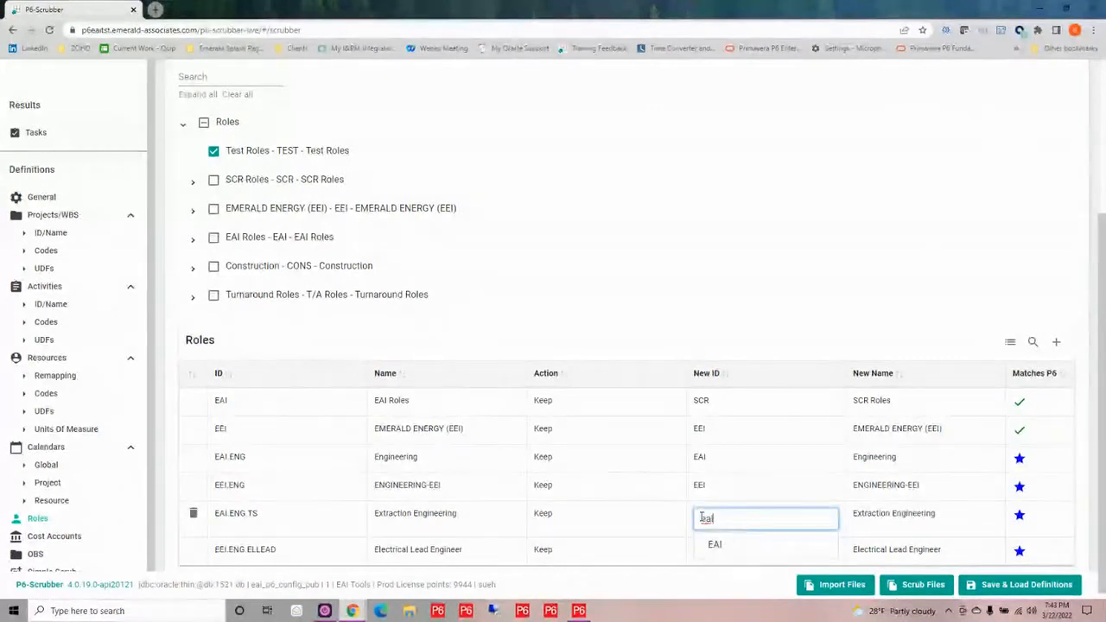
left_click(717, 542)
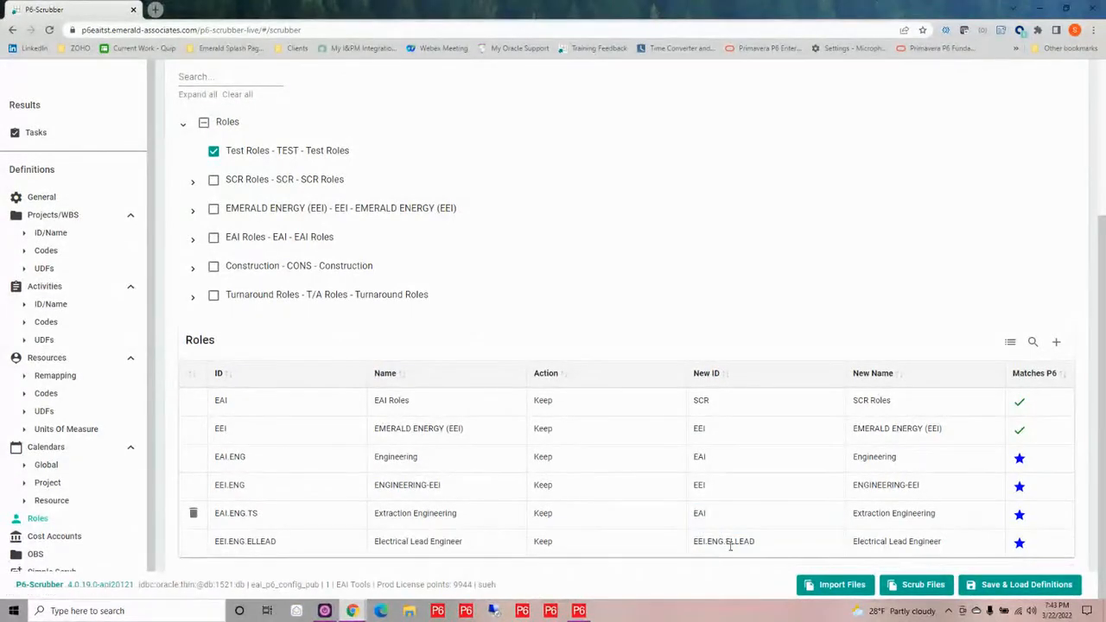
left_click_drag(784, 544, 716, 546)
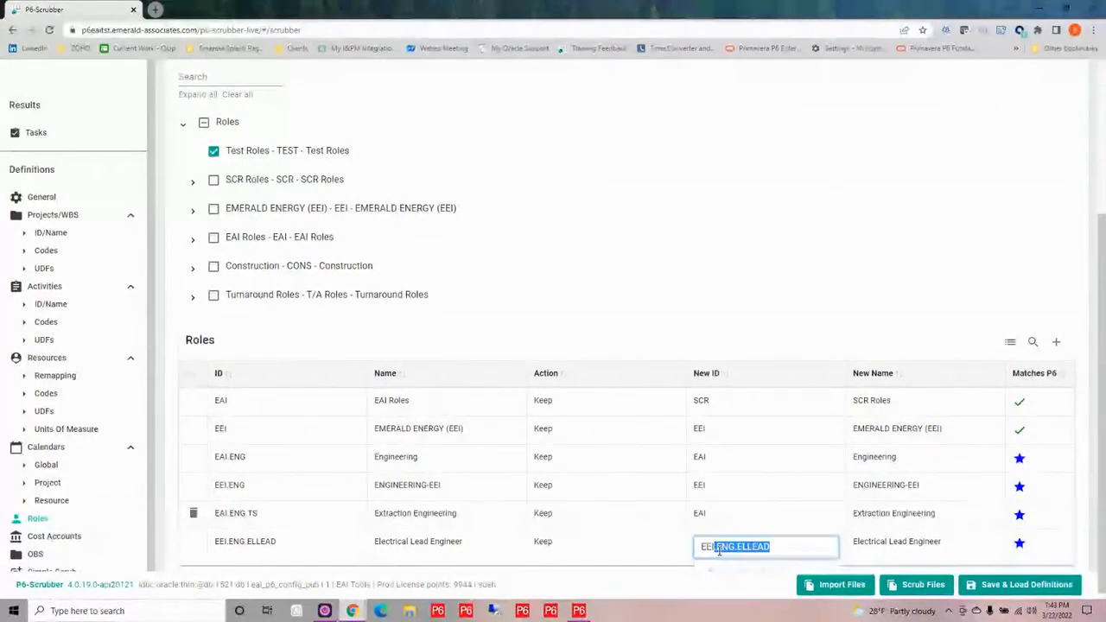
key("BackSpace")
key("Return")
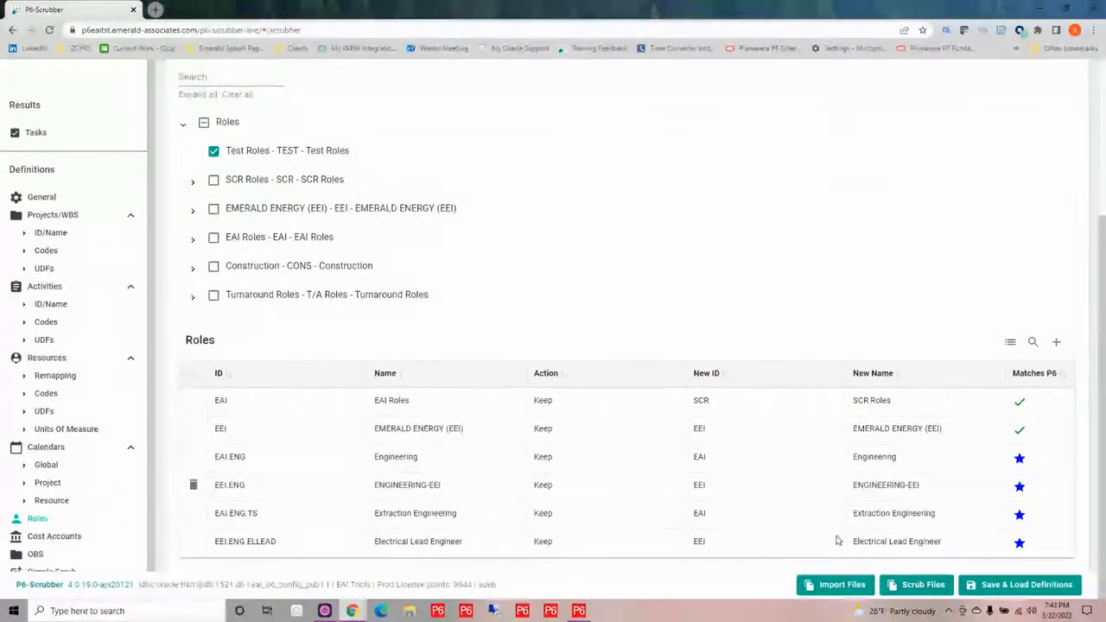
left_click(1019, 584)
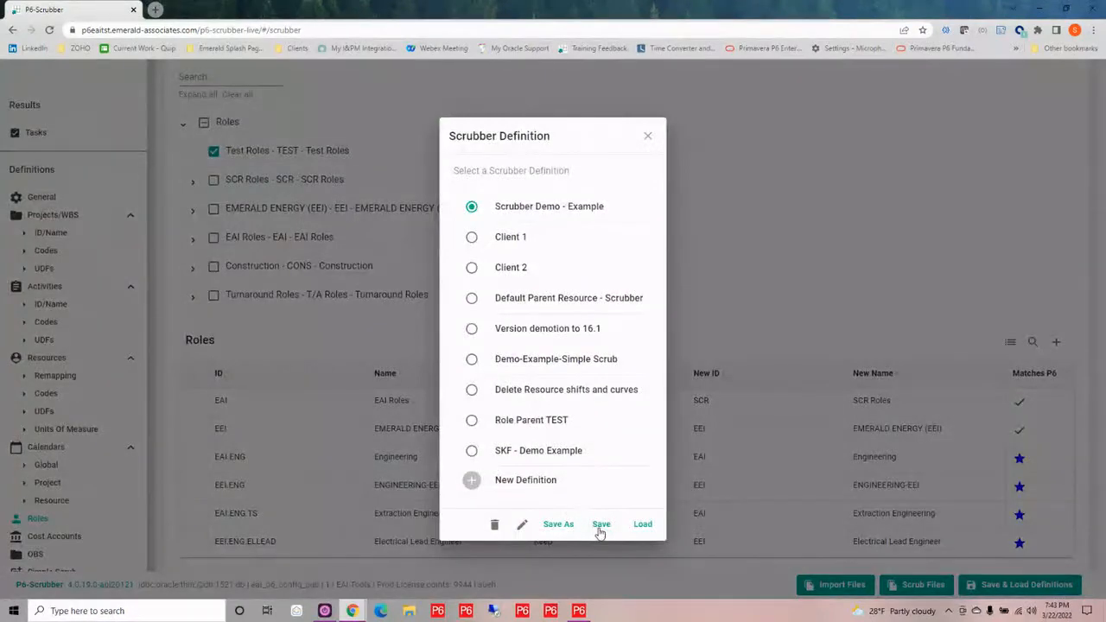
left_click(601, 524)
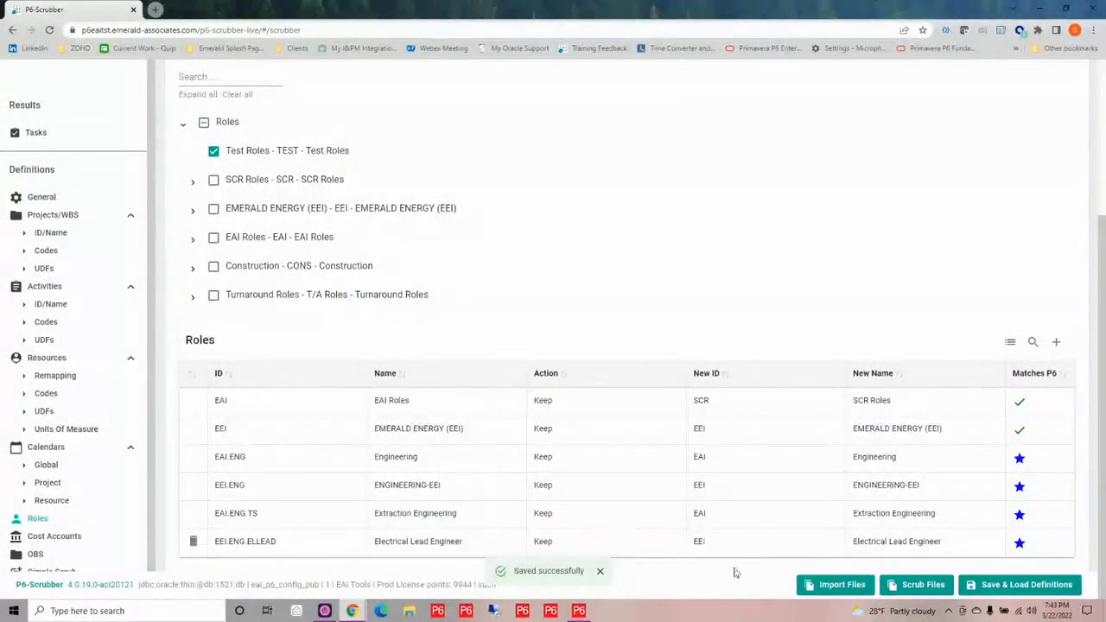
Scrub SC02080-1-PRE-Master and SC04080-1-PRE-Master from the P6-Scrubber folder again with the saved definition
left_click(923, 586)
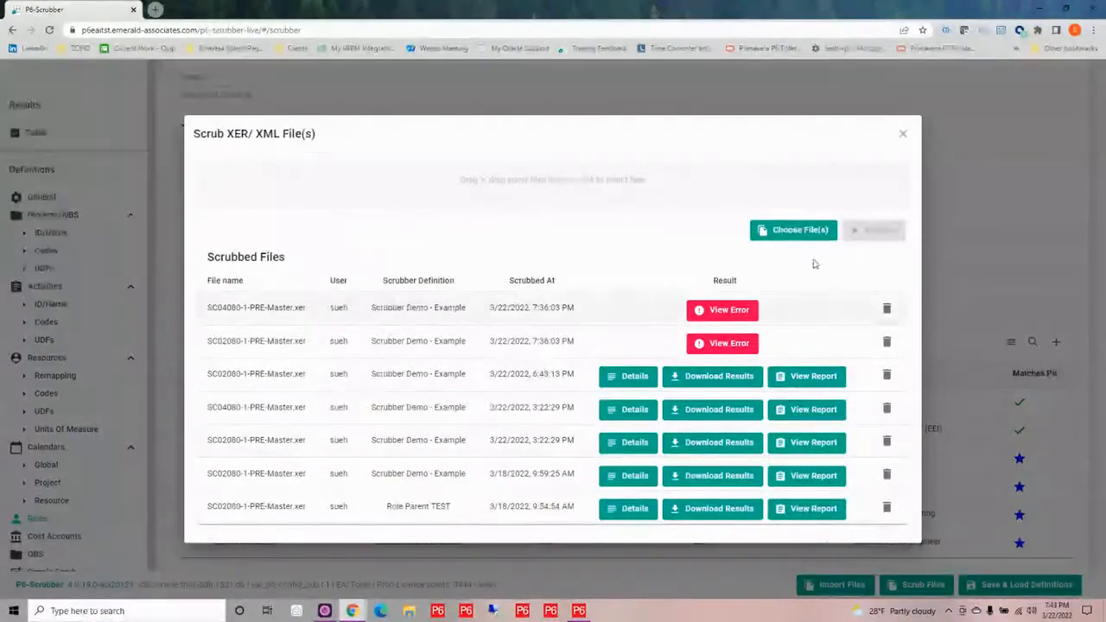
left_click(617, 185)
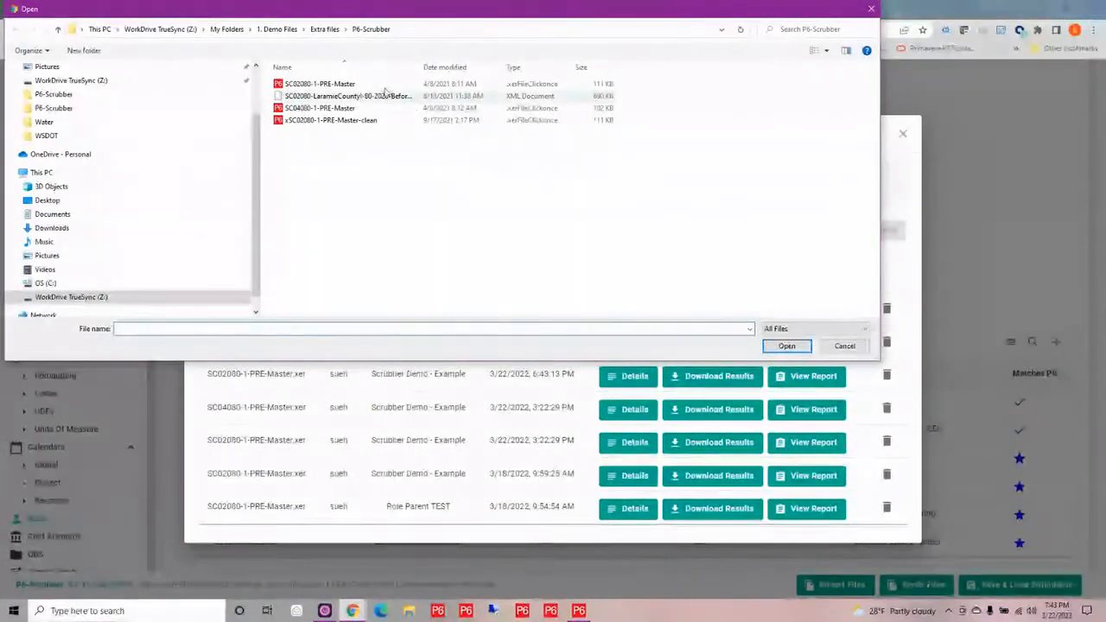
left_click(311, 84)
left_click(311, 108, "ctrl")
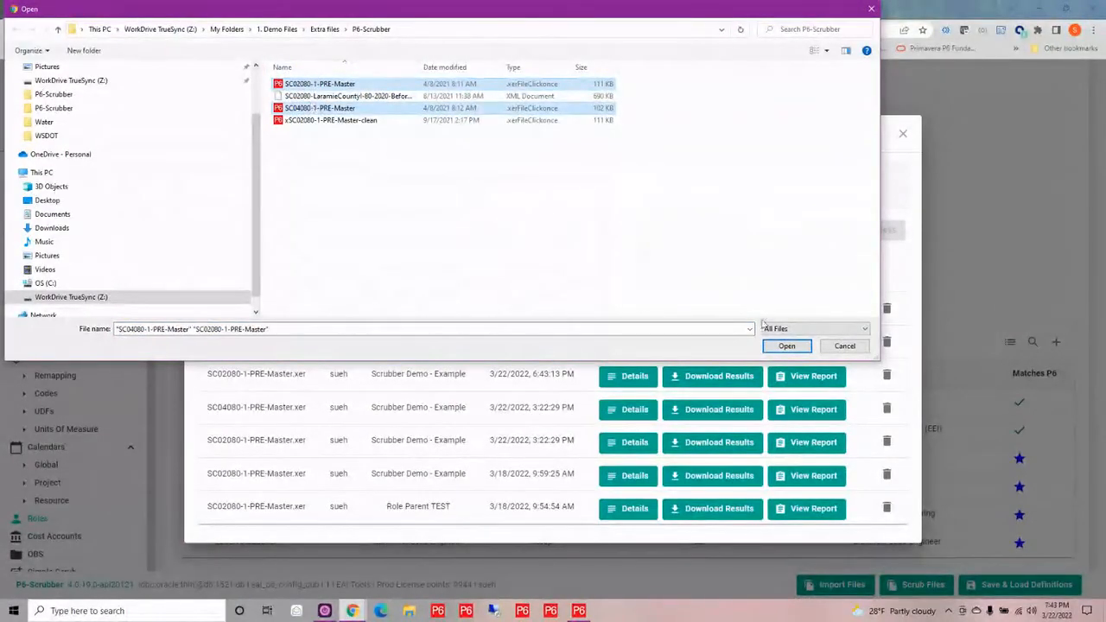
left_click(786, 346)
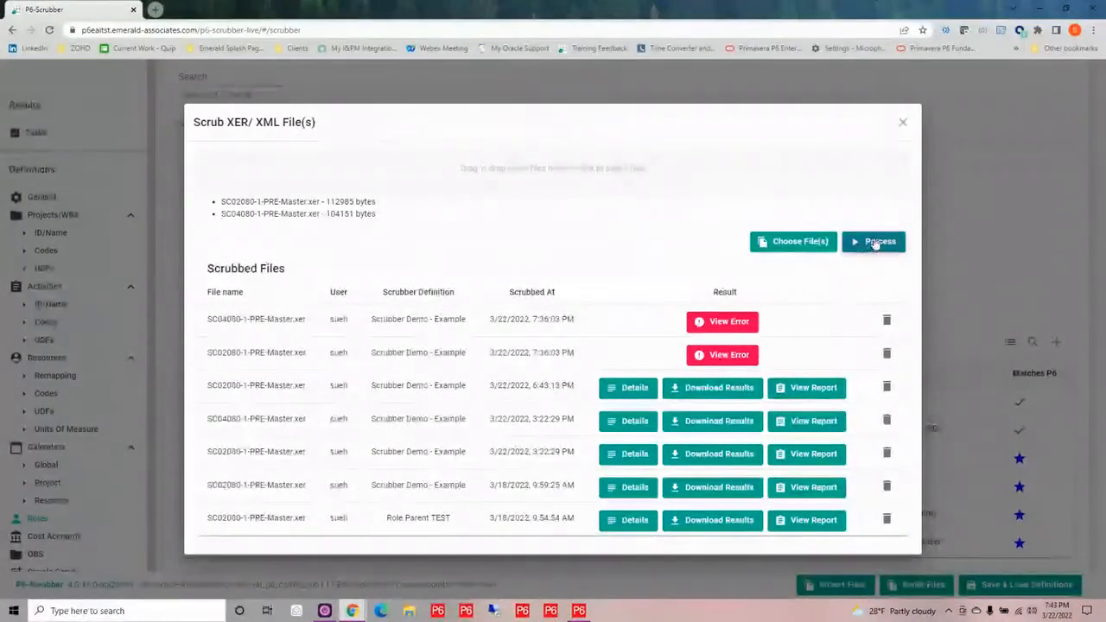
left_click(875, 242)
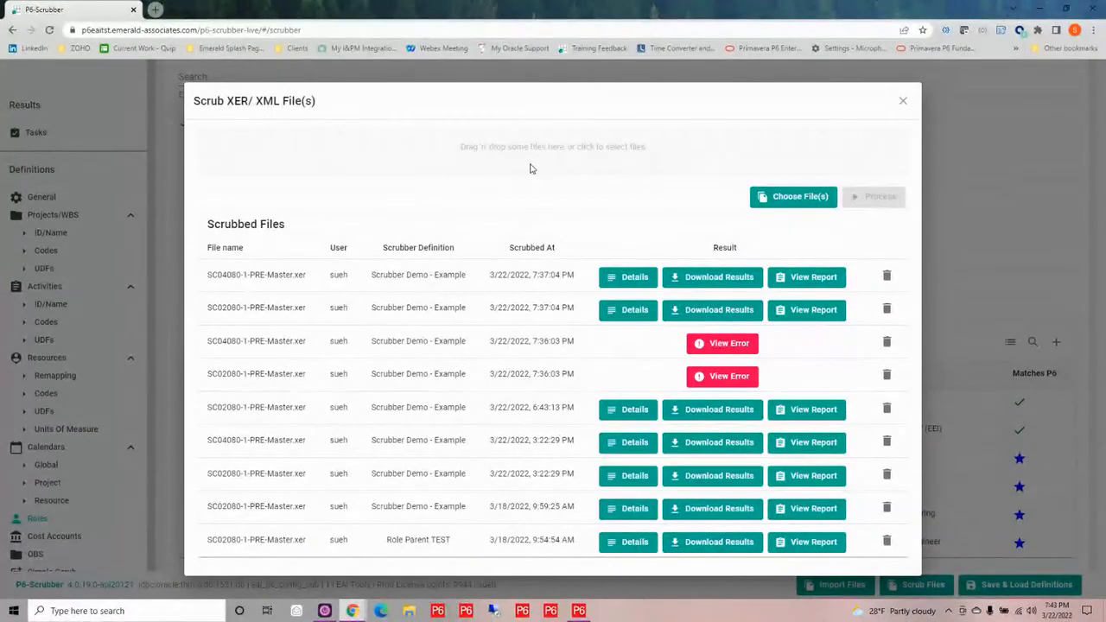
Examine the newest SC02080-1-PRE-Master scrub report, covering the summary, project ID and name checks, project codes and UDF validation, and close it
left_click(812, 311)
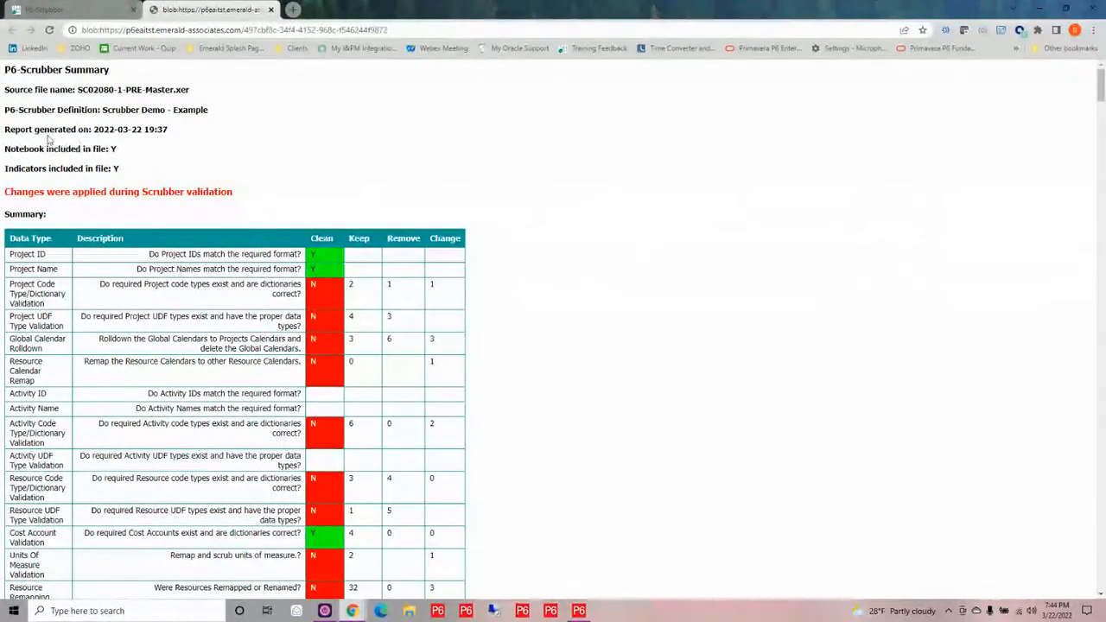
scroll(579, 354, "down", 2)
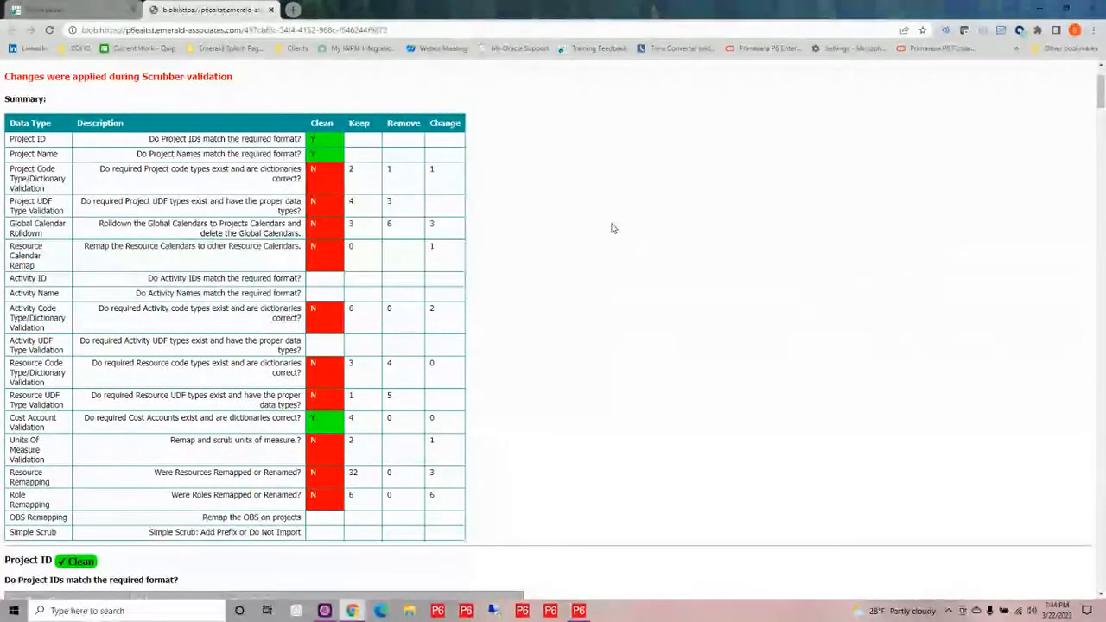
scroll(612, 228, "down", 4)
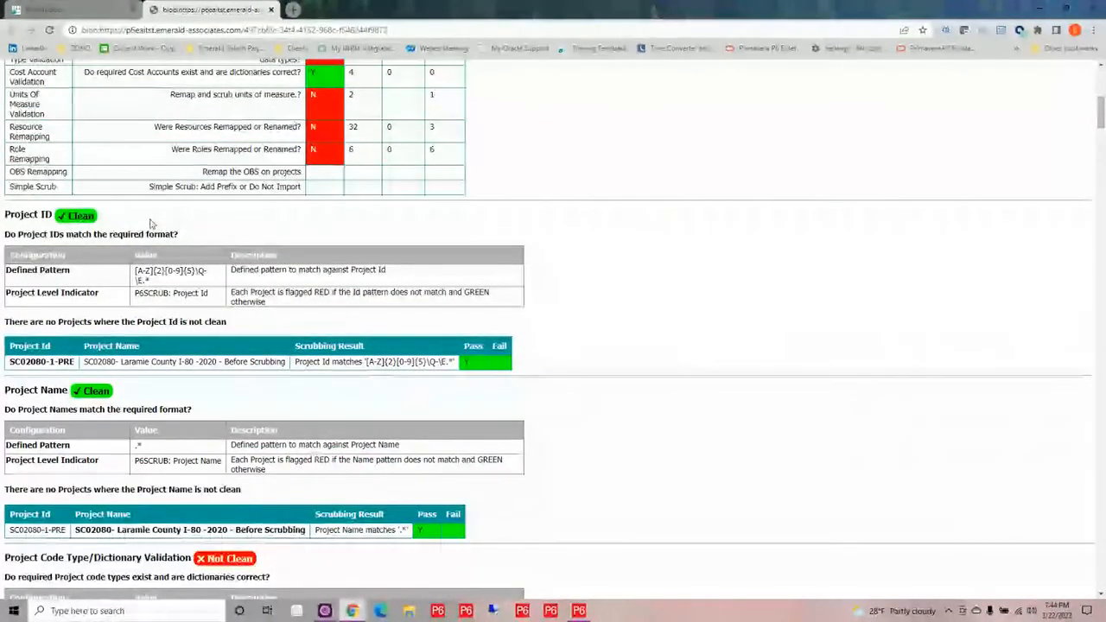
scroll(596, 300, "down", 1)
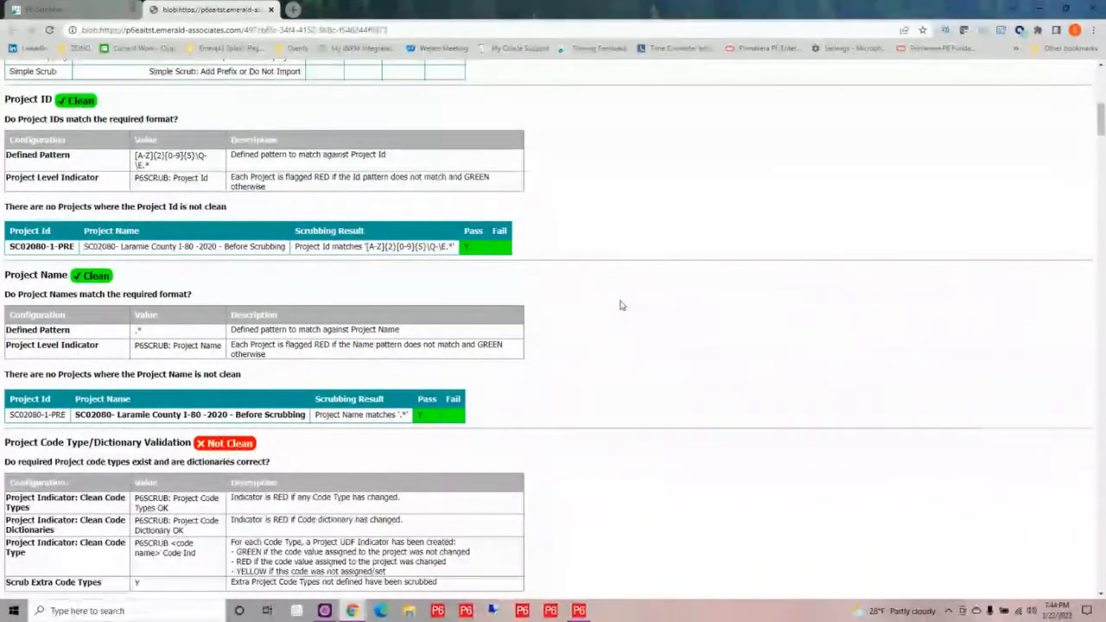
scroll(620, 305, "down", 1)
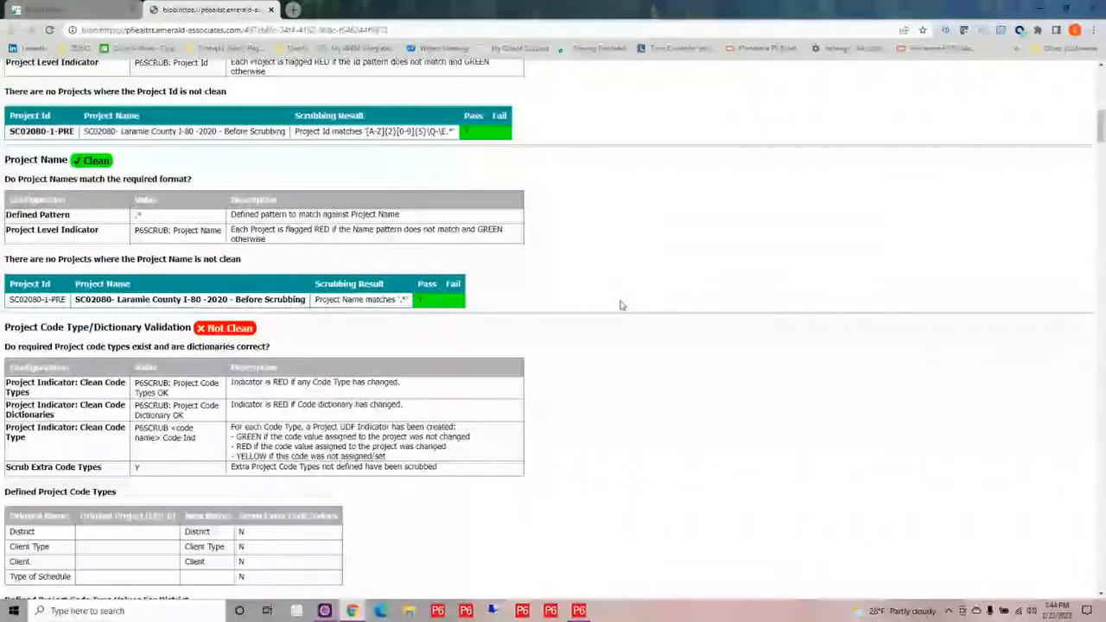
scroll(620, 305, "down", 1)
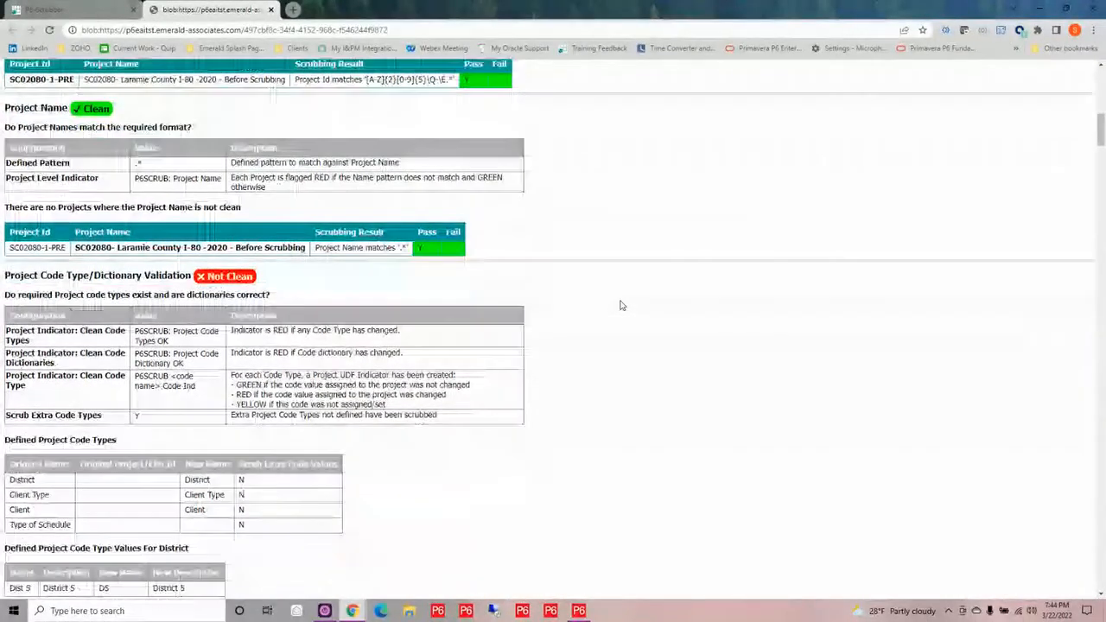
scroll(620, 305, "down", 1)
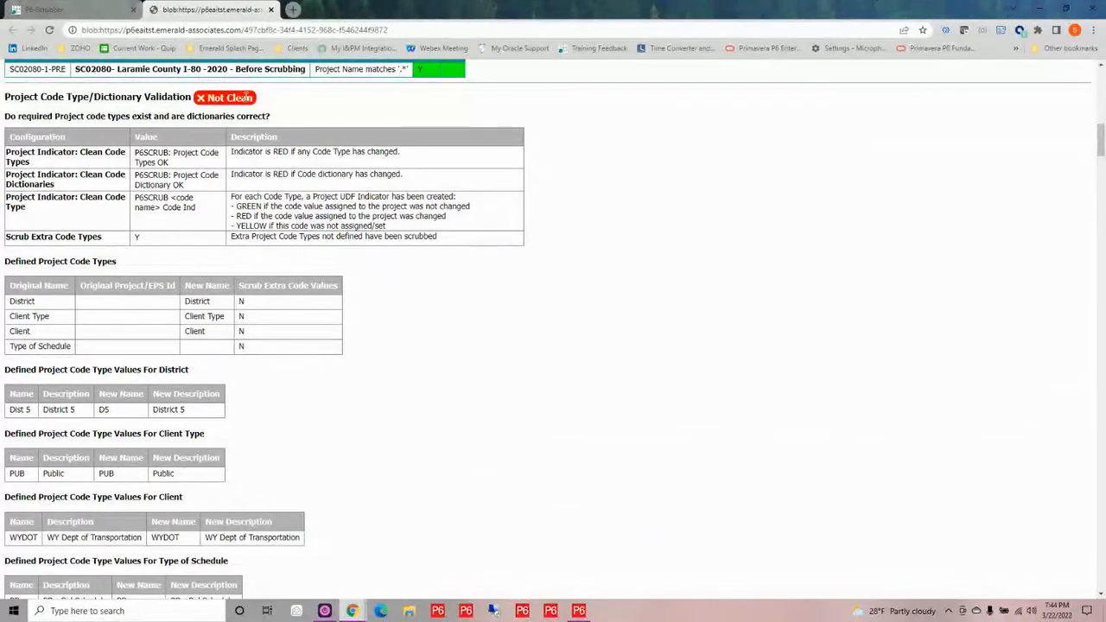
scroll(654, 273, "down", 1)
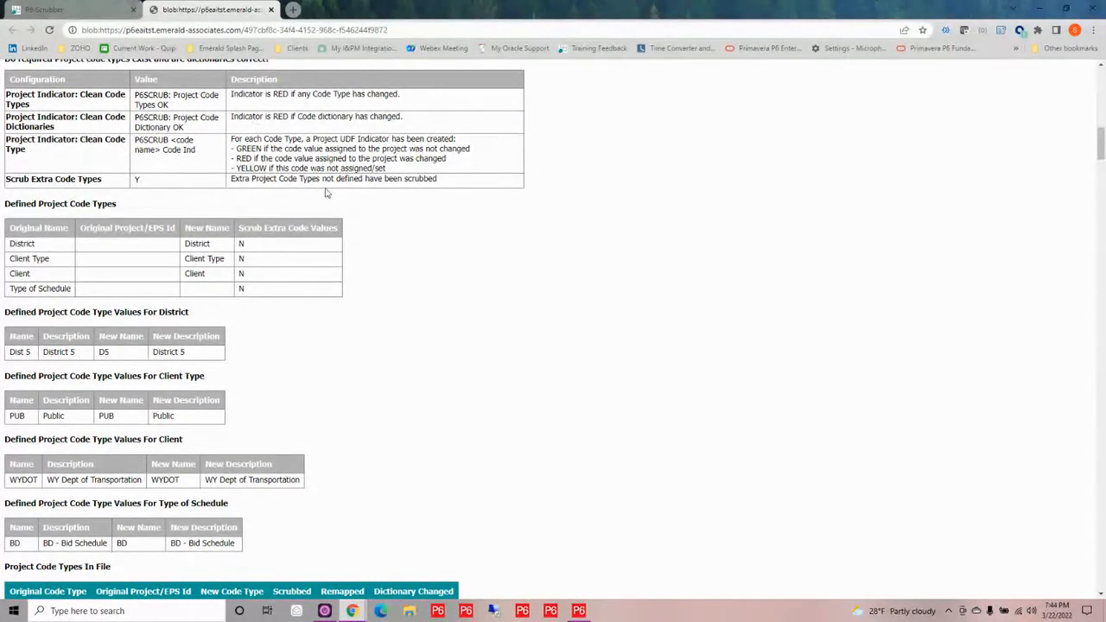
scroll(399, 205, "down", 4)
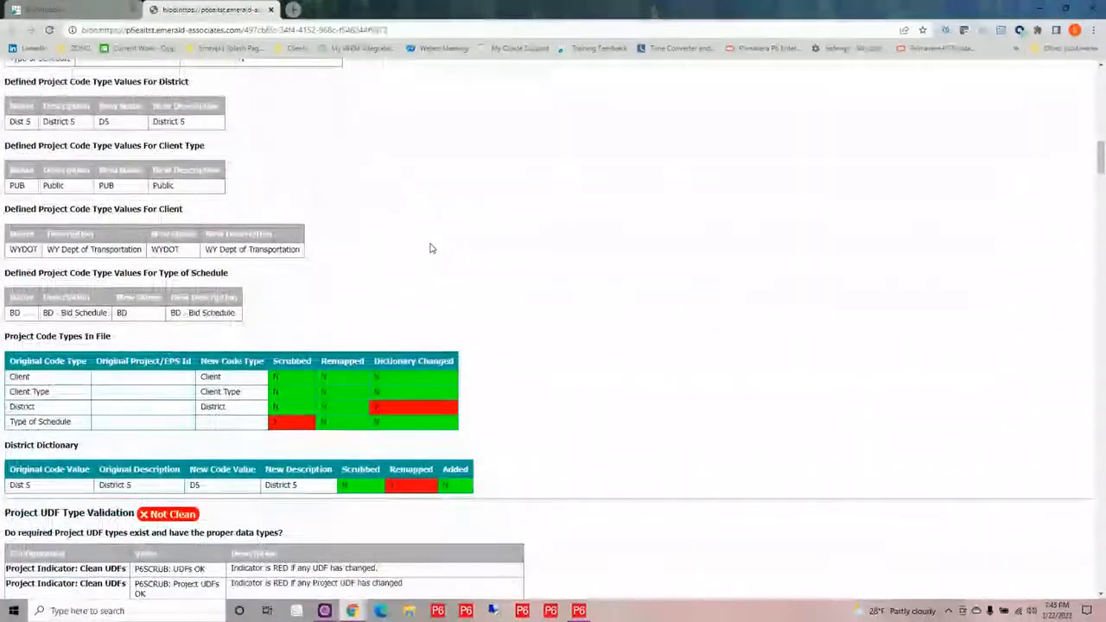
scroll(431, 249, "down", 1)
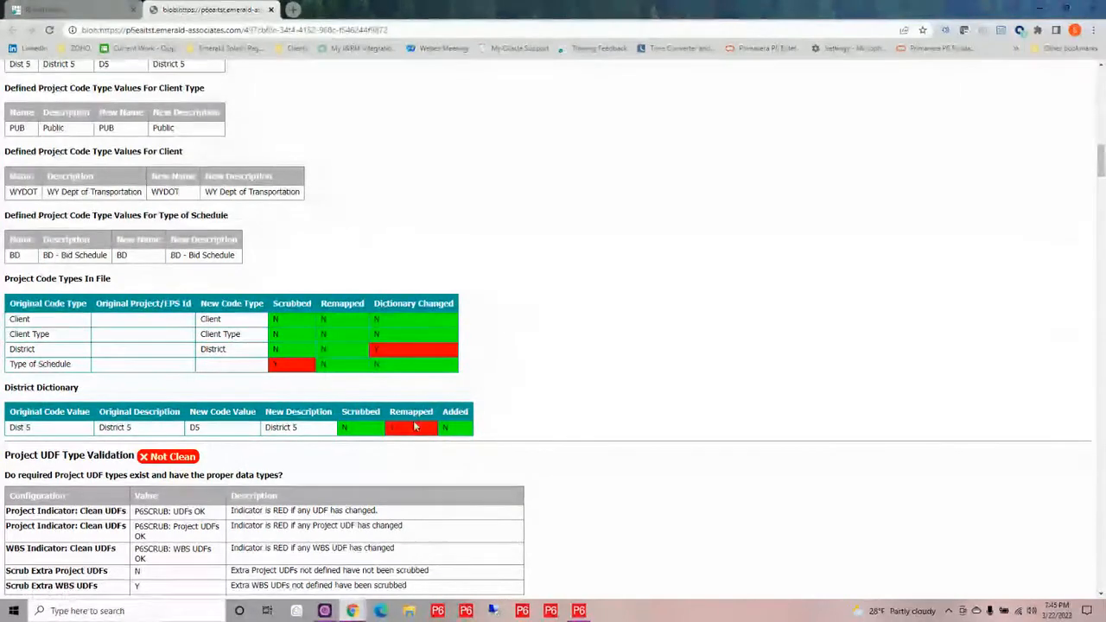
scroll(692, 445, "down", 3)
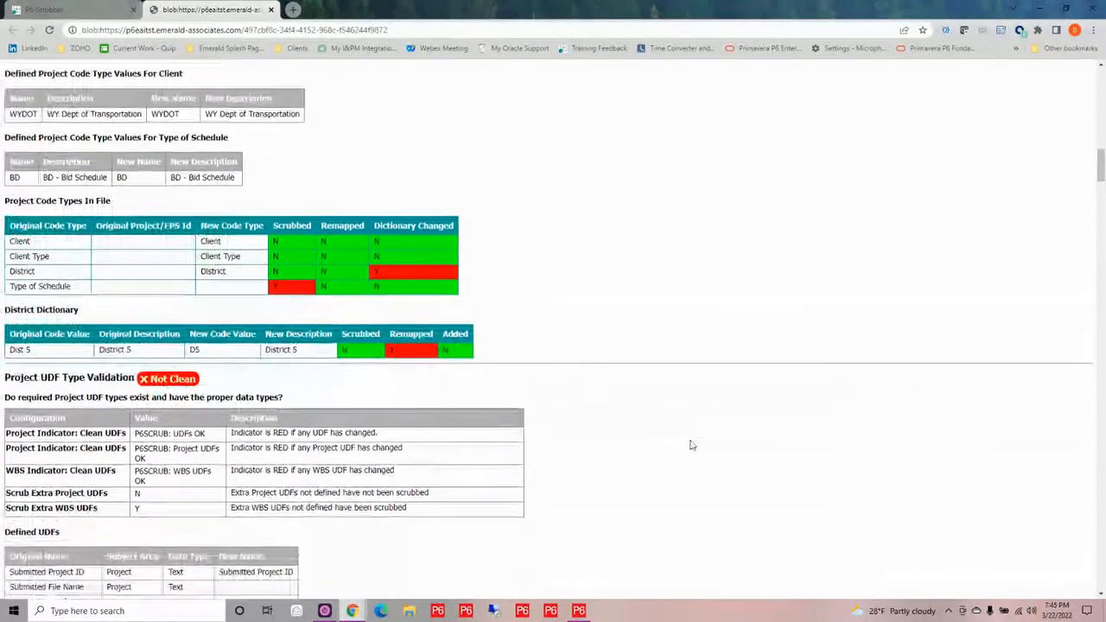
scroll(692, 445, "down", 2)
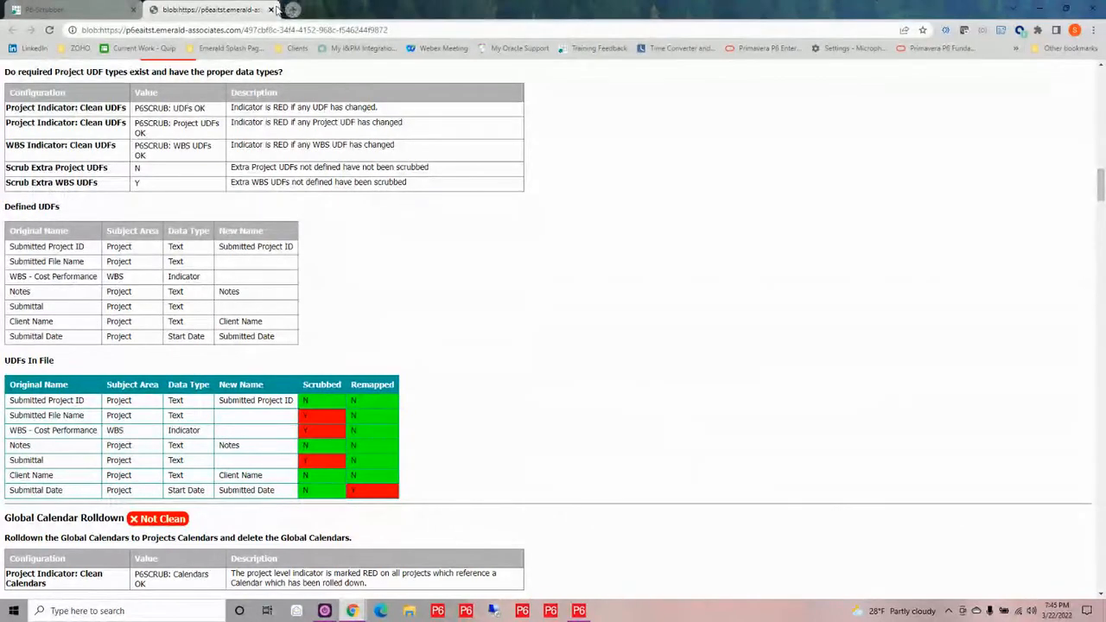
left_click(271, 10)
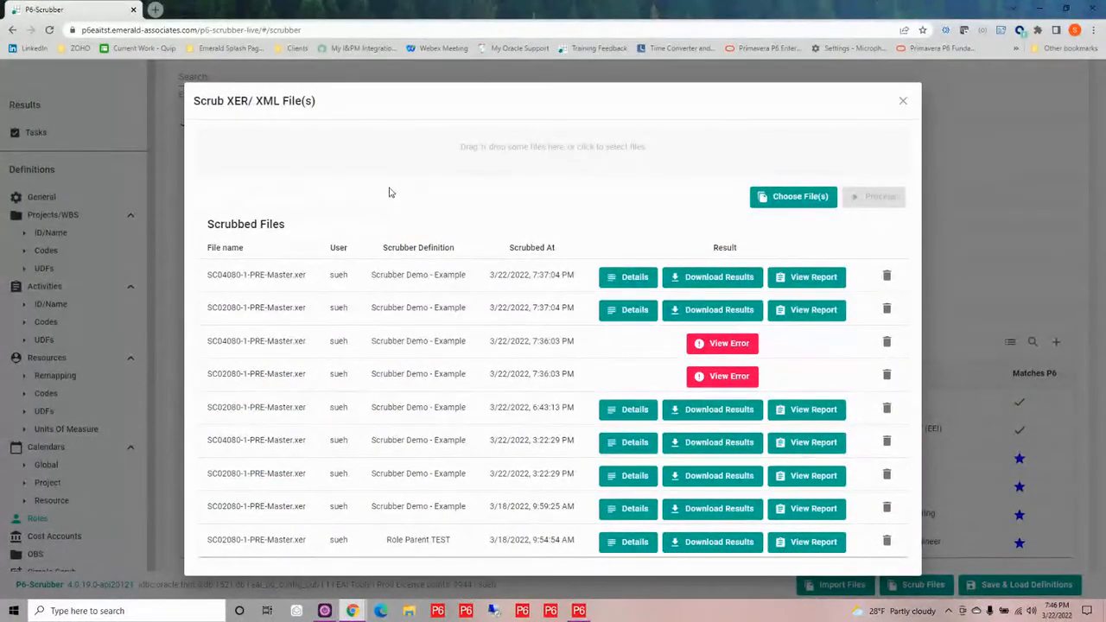
Download the newest SC02080-1-PRE-Master scrub results as a zip to the P6-Scrubber folder, open it and select the scrubbed XER file
left_click(707, 313)
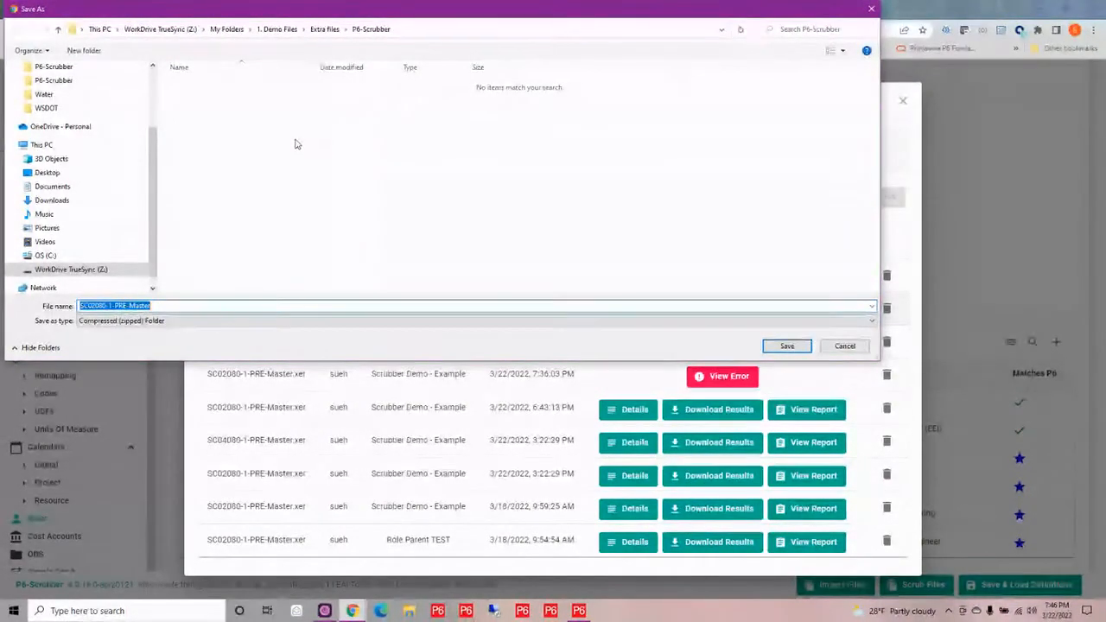
left_click(787, 345)
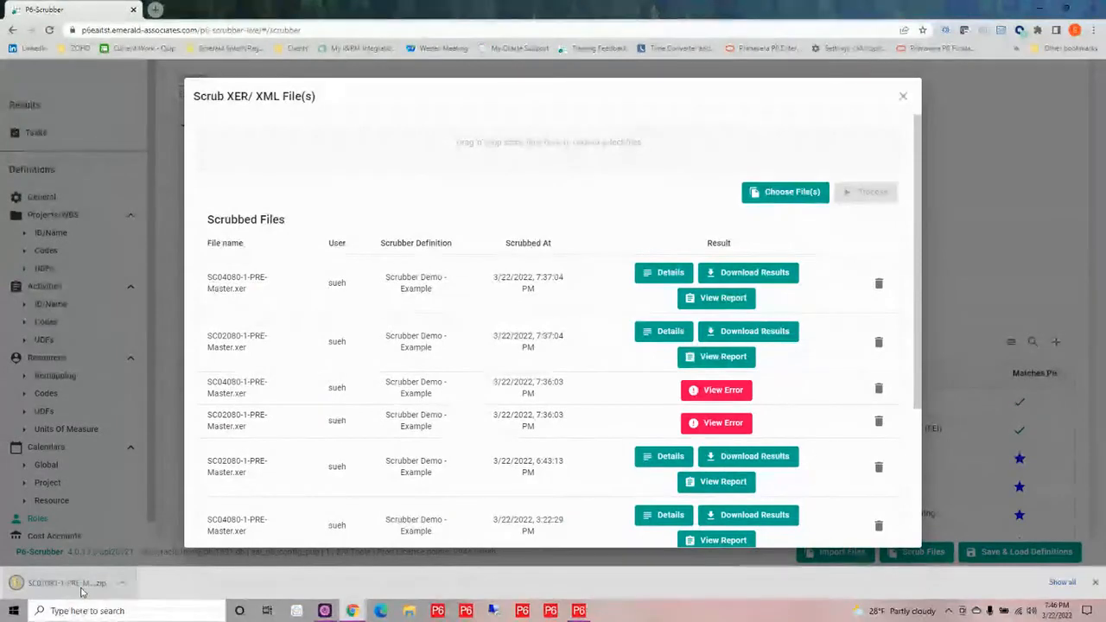
left_click(80, 592)
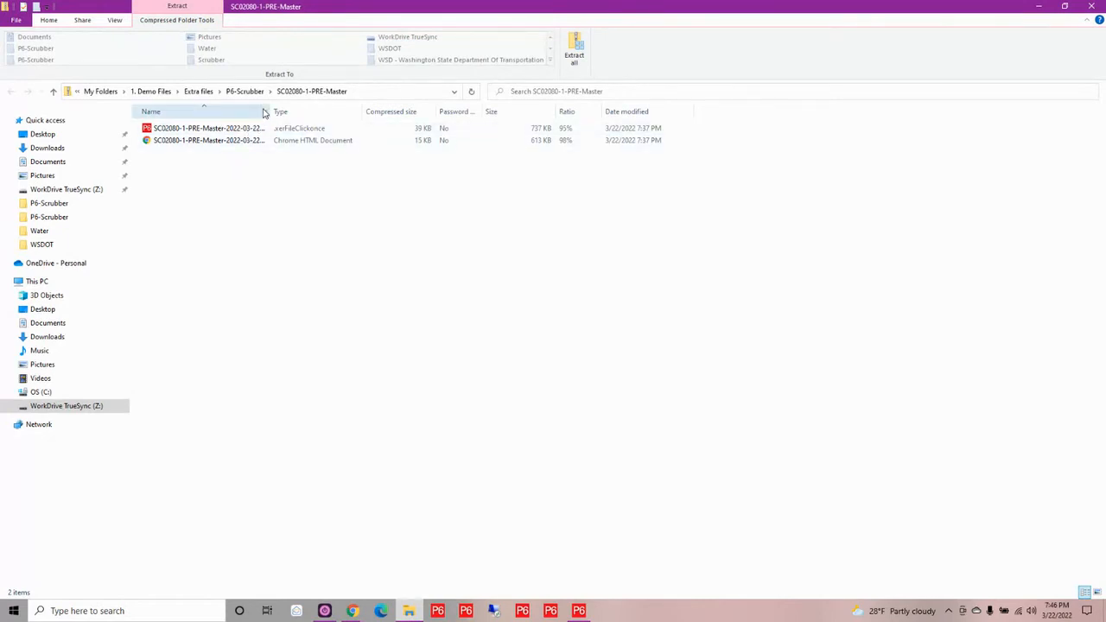
left_click_drag(269, 107, 344, 108)
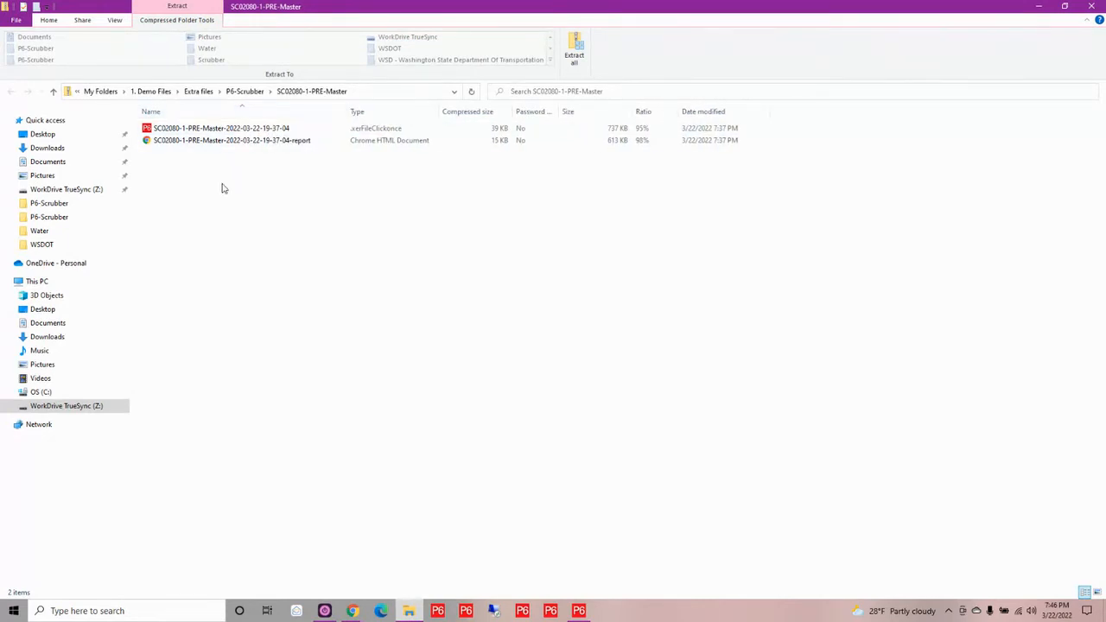
left_click(204, 131)
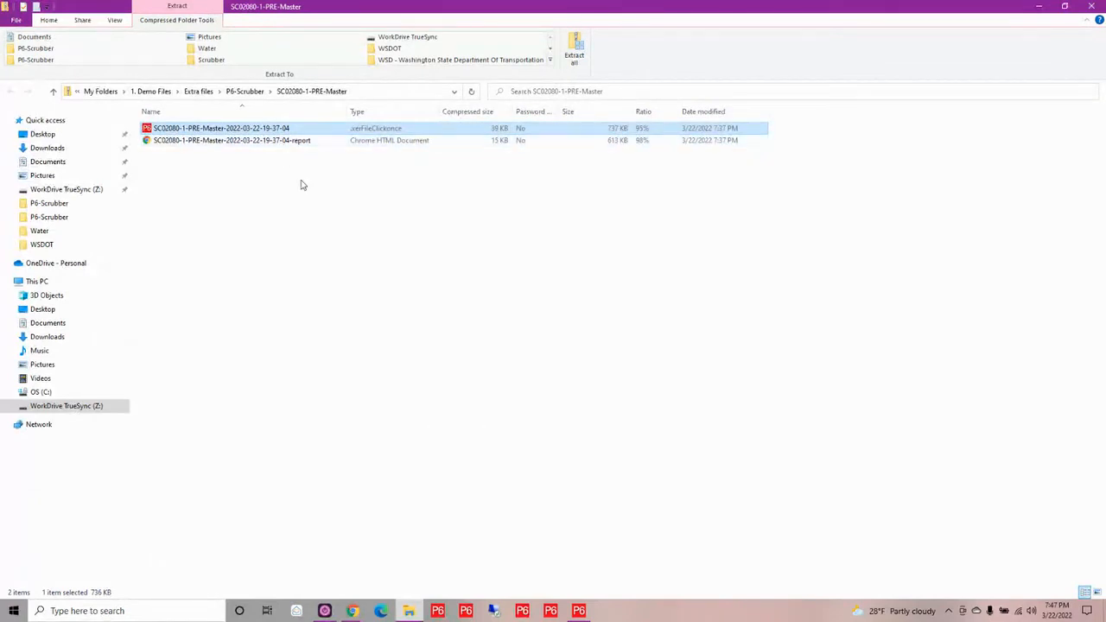
Switch to Primavera P6 Professional, close the Activity Codes dialog and select the project 3-SC02080-1-POST XER under DEMO
mouse_move(576, 616)
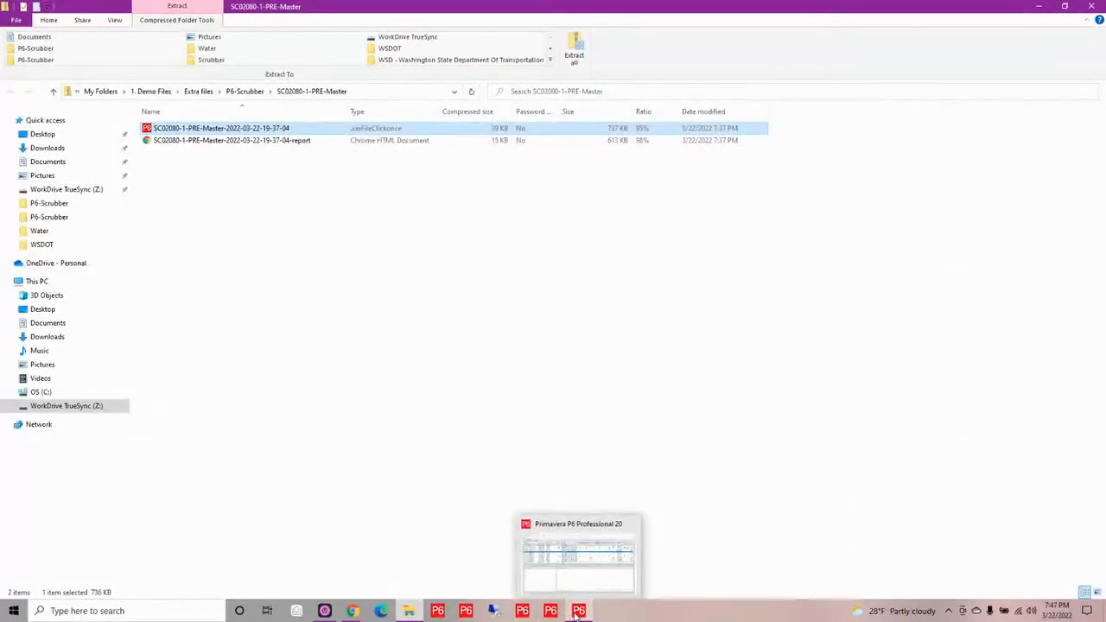
left_click(578, 611)
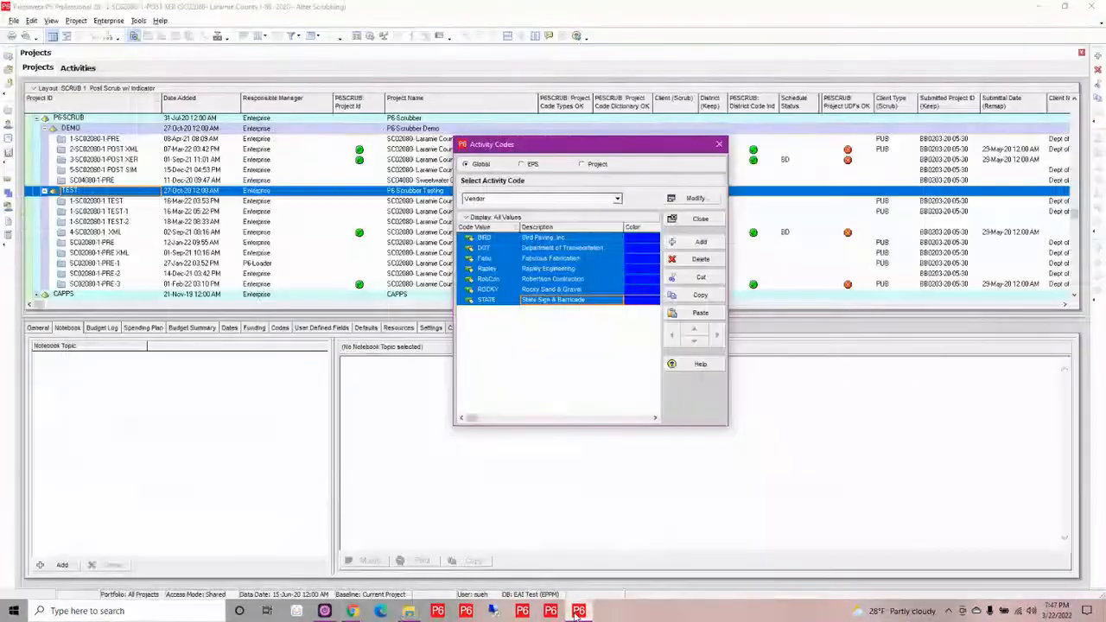
left_click(718, 145)
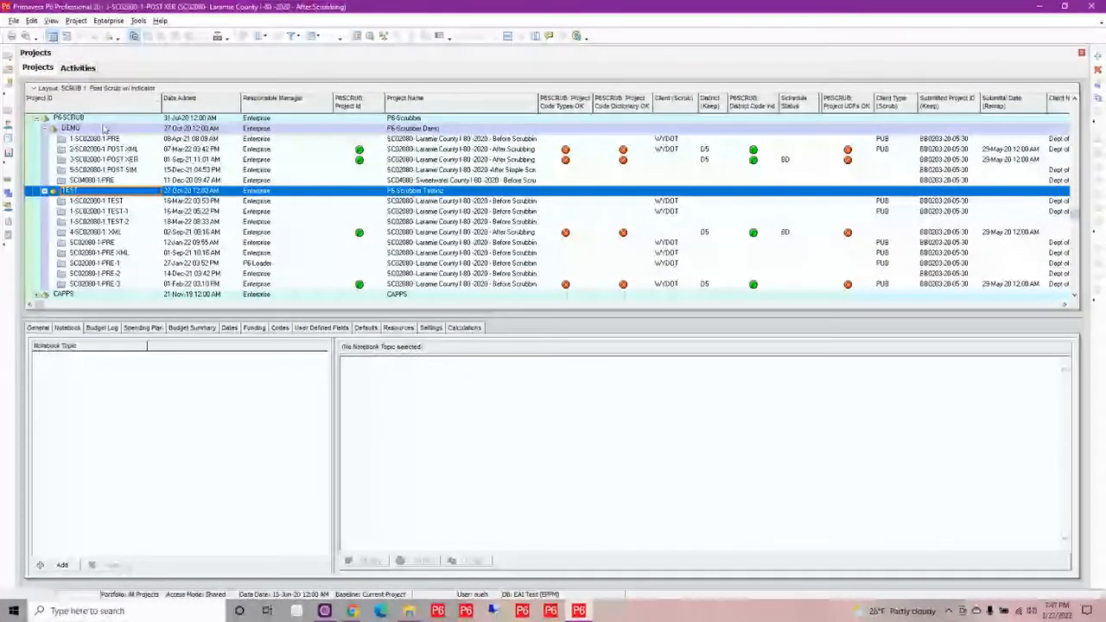
left_click(110, 160)
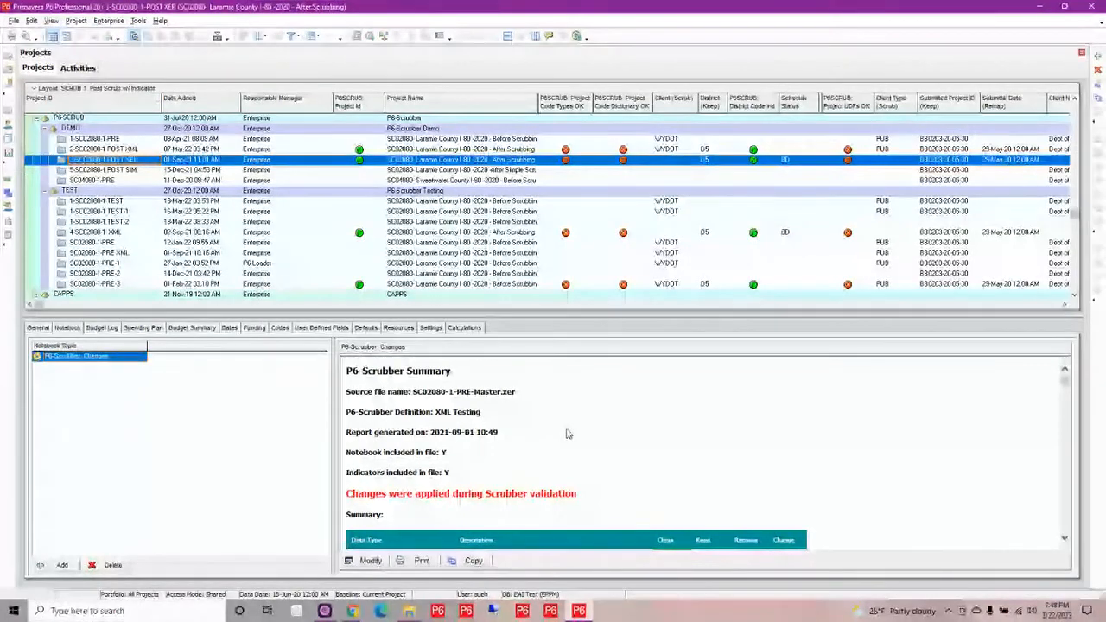
Examine the P6-Scrubber Changes notebook of 3-SC02080-1-POST XER, covering the summary table and the Project ID check
scroll(568, 434, "down", 1)
scroll(567, 434, "down", 3)
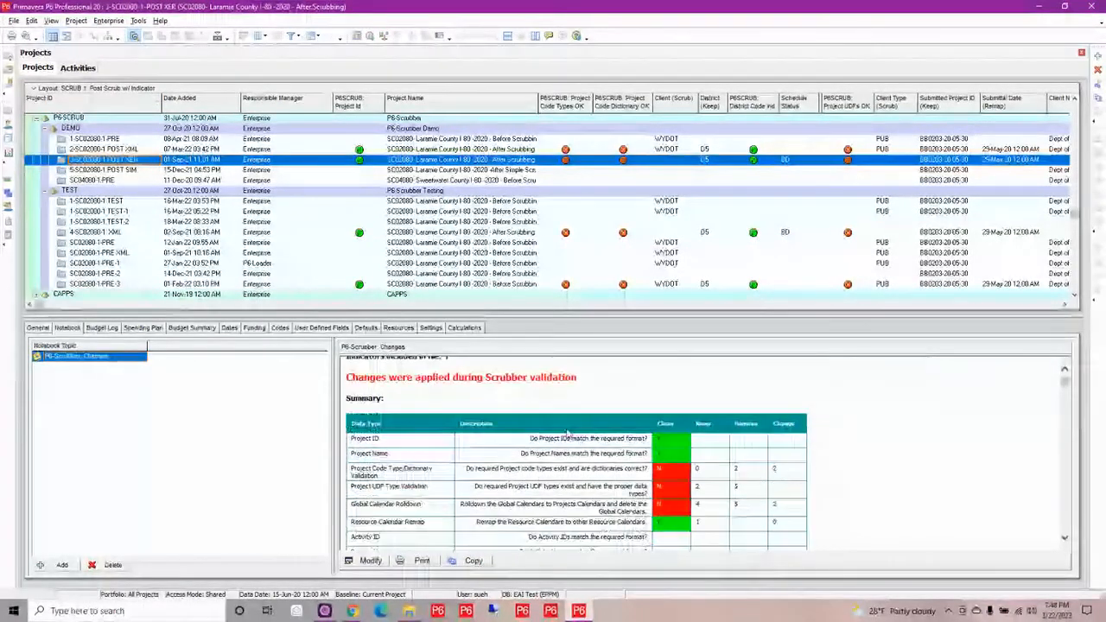
scroll(567, 433, "down", 3)
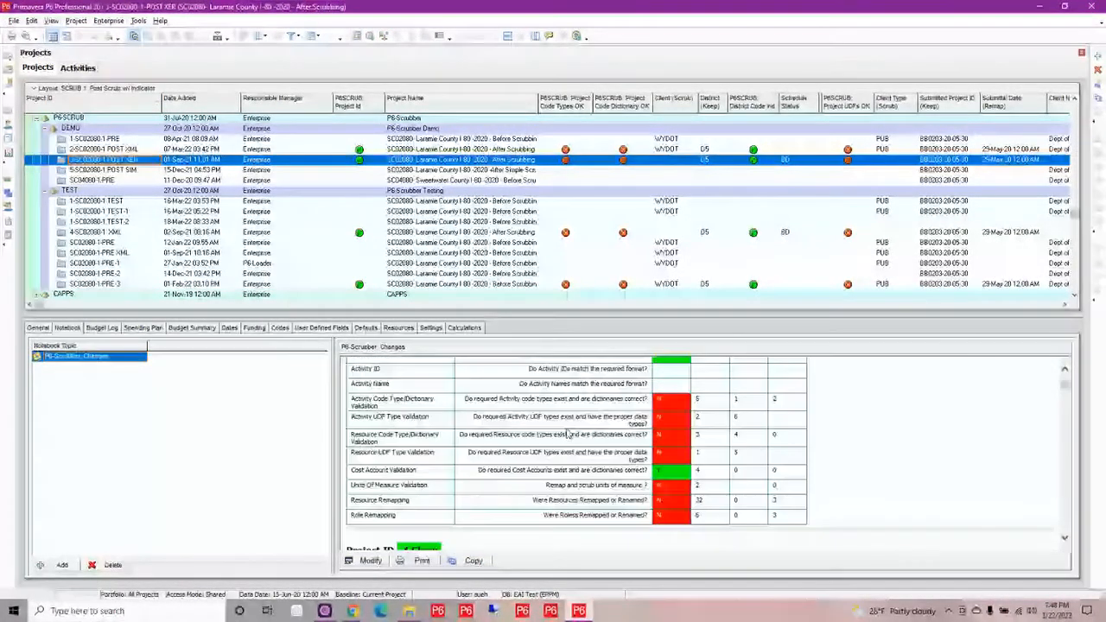
scroll(568, 434, "down", 2)
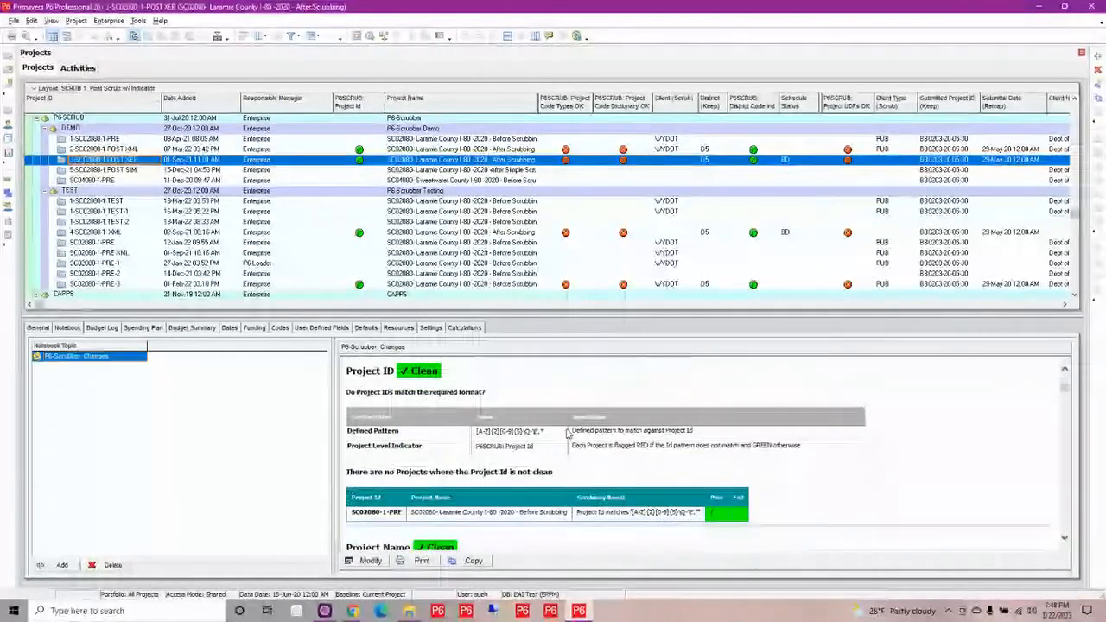
scroll(567, 434, "up", 4)
scroll(567, 434, "up", 5)
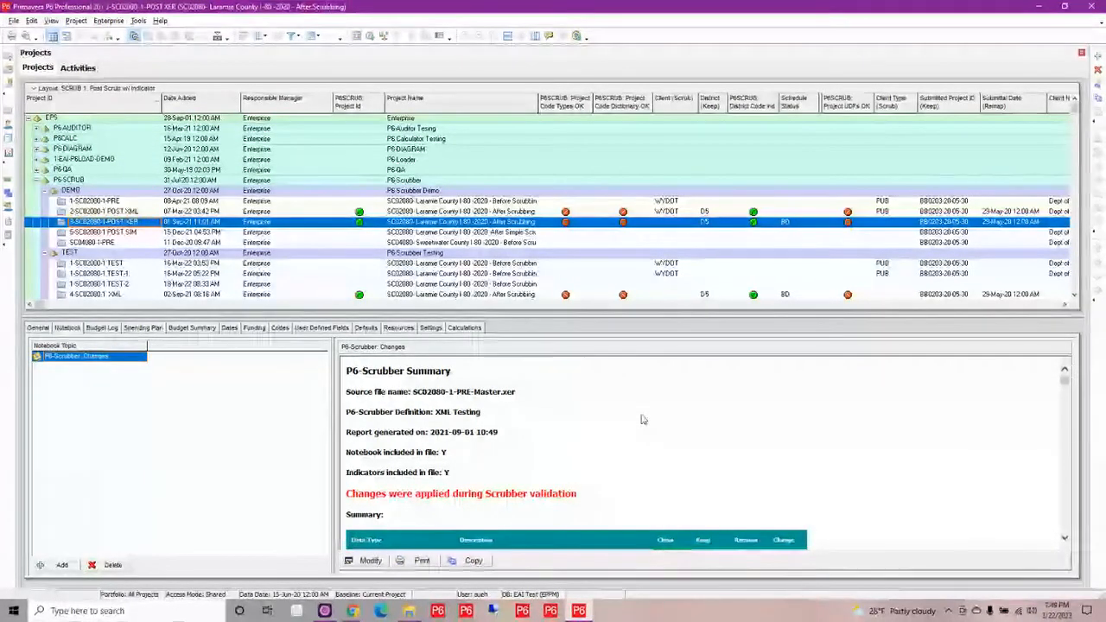
scroll(642, 419, "down", 1)
scroll(641, 419, "down", 1)
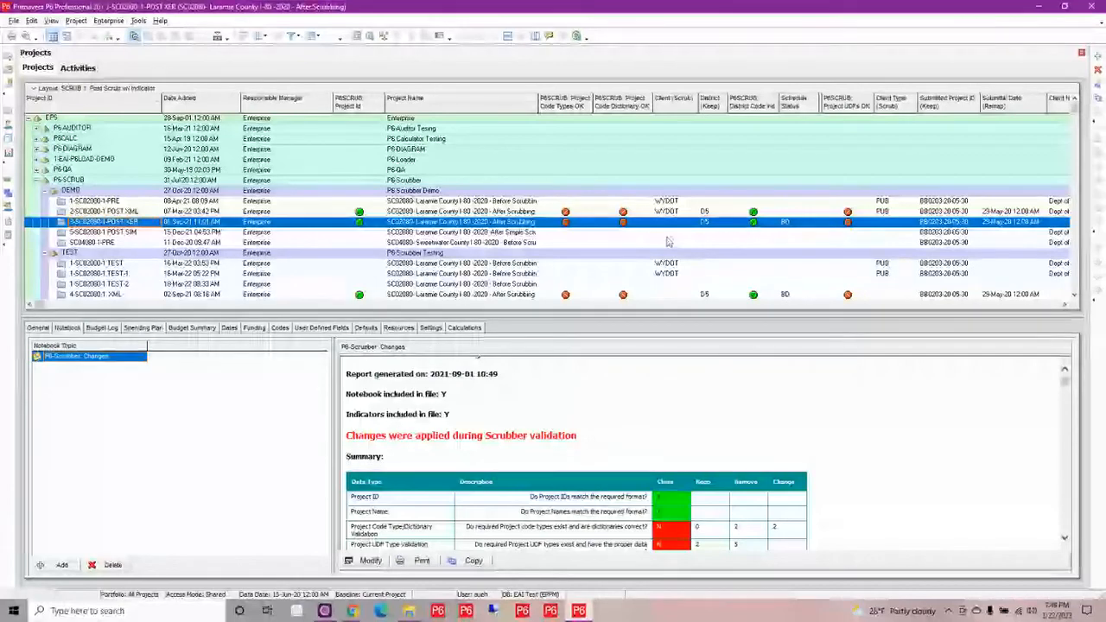
Show the project's activities in an enlarged table and examine the vendor, work type, discipline, activity UDF and cost account indicators
left_click(73, 70)
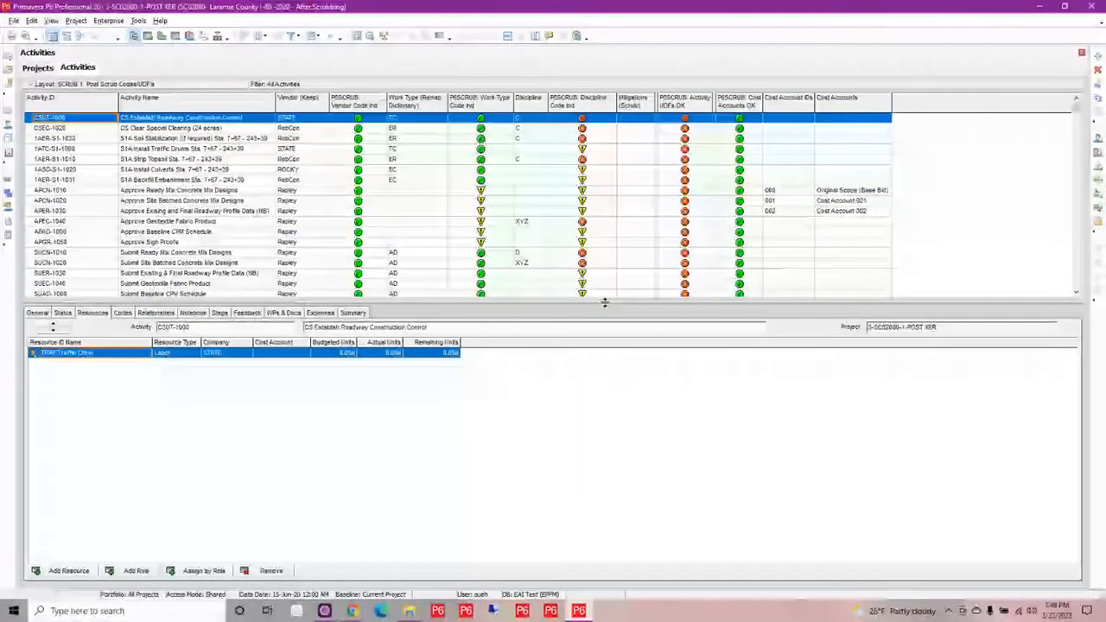
left_click_drag(605, 302, 602, 396)
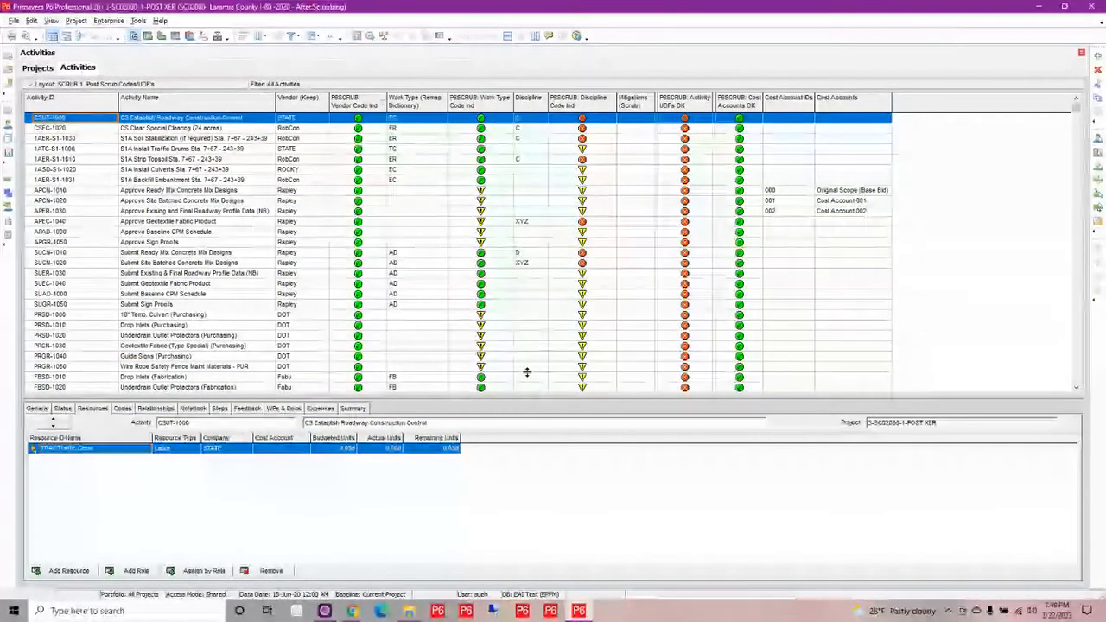
scroll(350, 142, "down", 1)
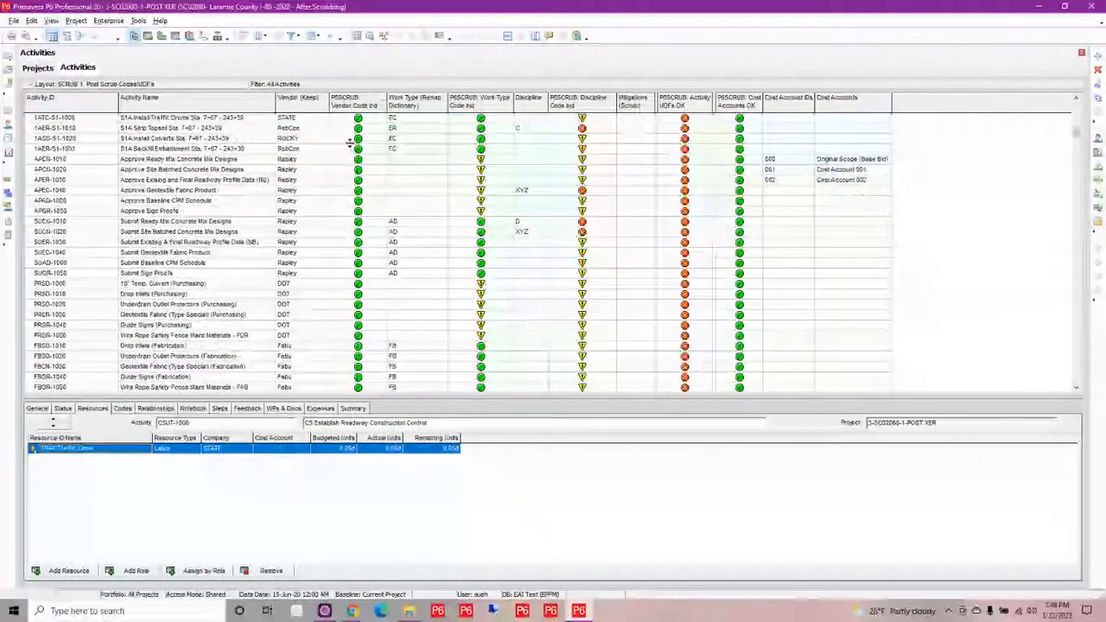
scroll(350, 143, "down", 1)
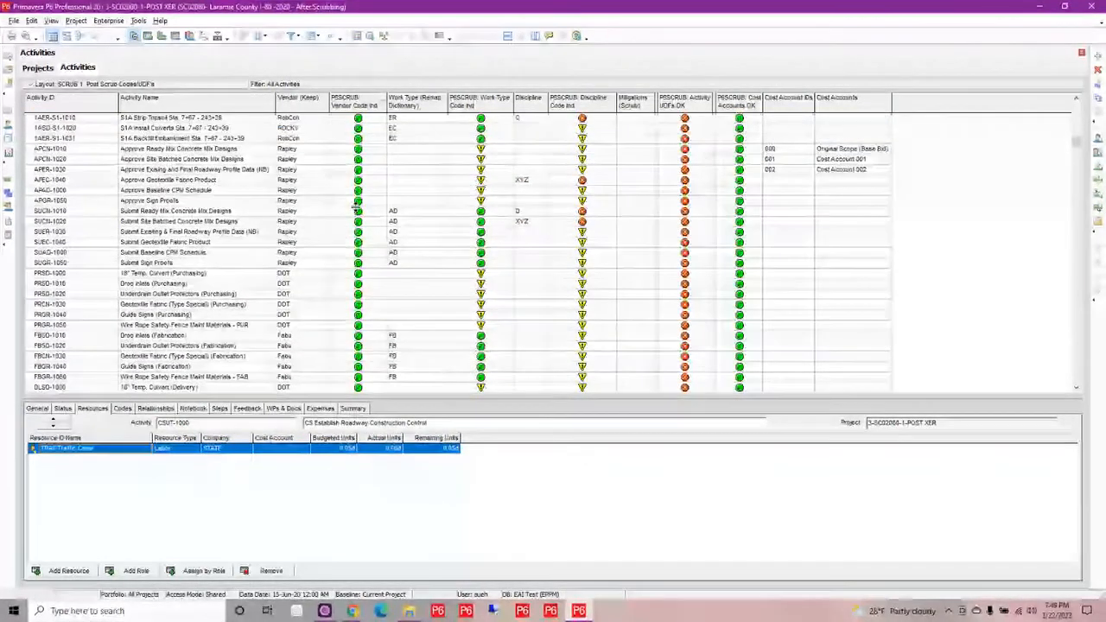
scroll(356, 205, "up", 2)
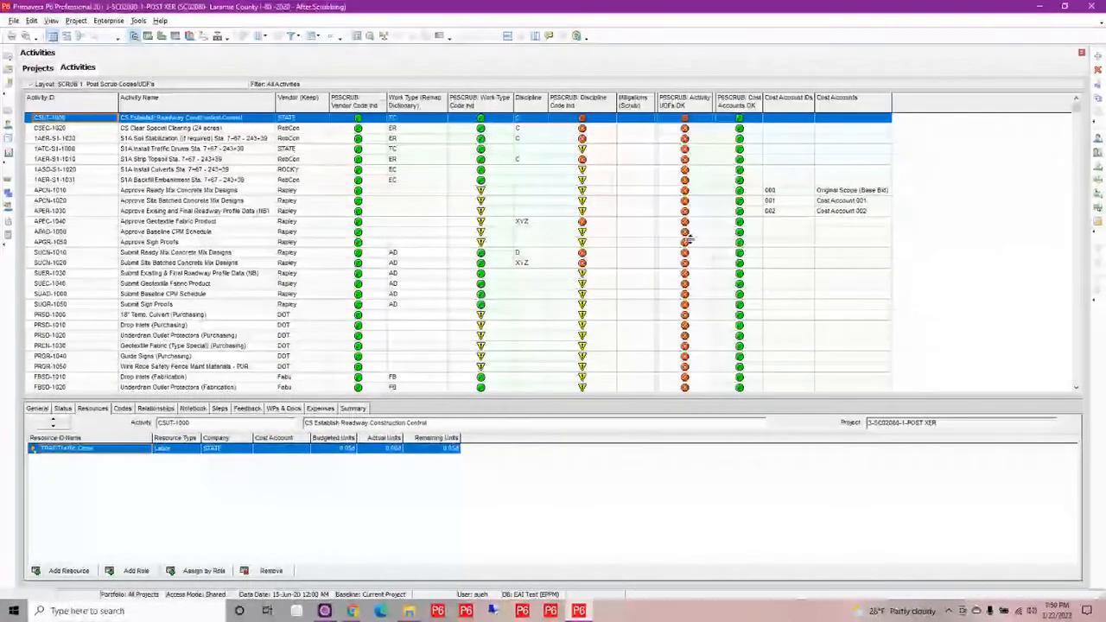
scroll(709, 182, "down", 1)
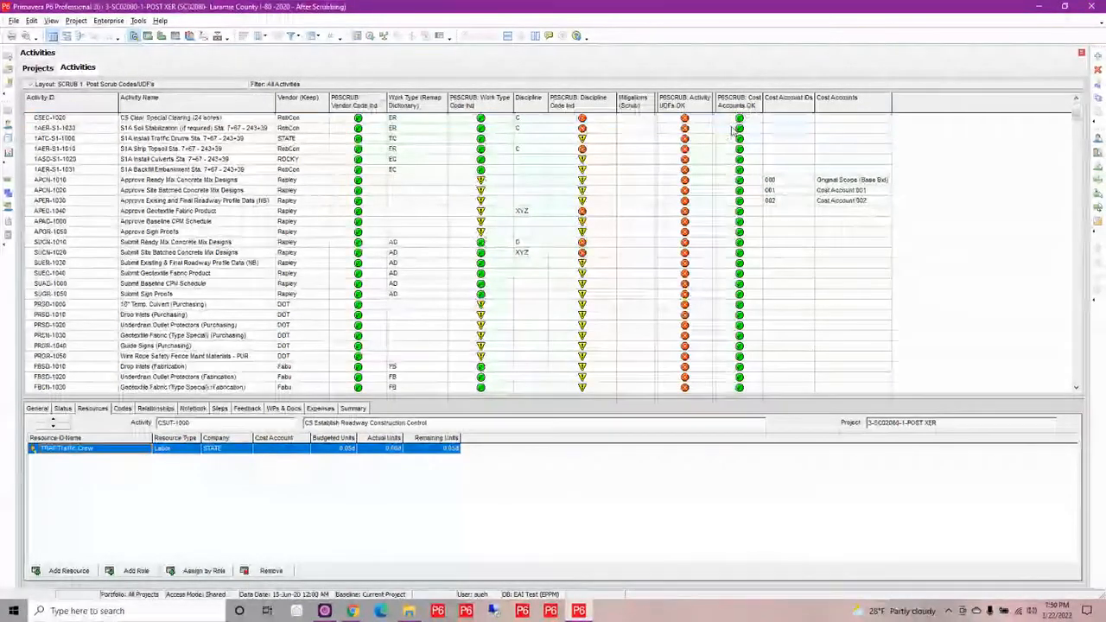
scroll(733, 130, "down", 2)
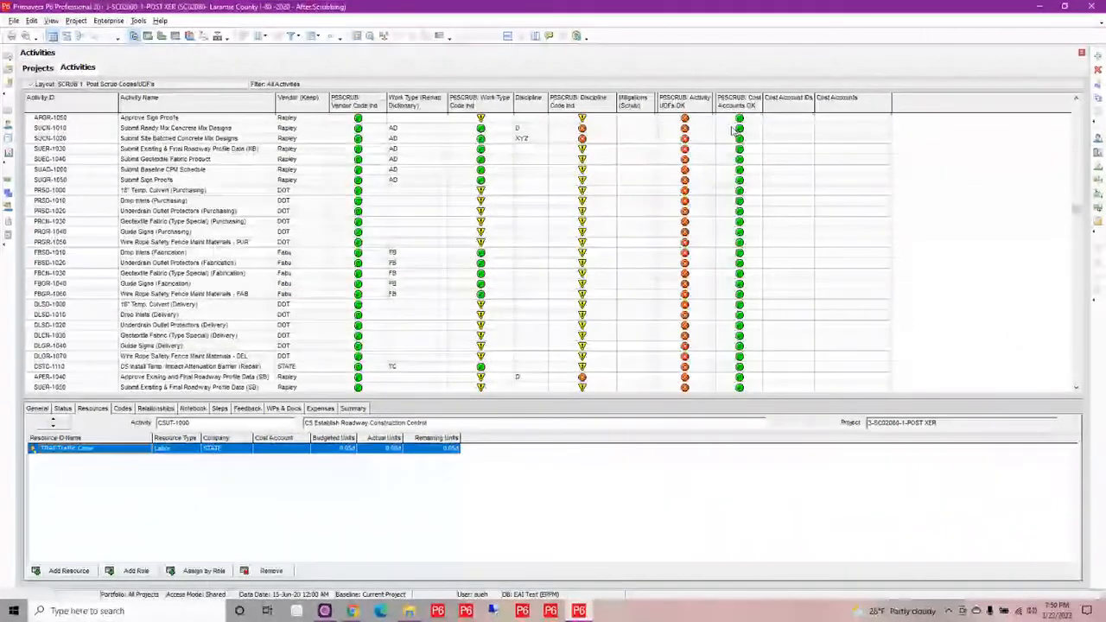
scroll(732, 129, "up", 3)
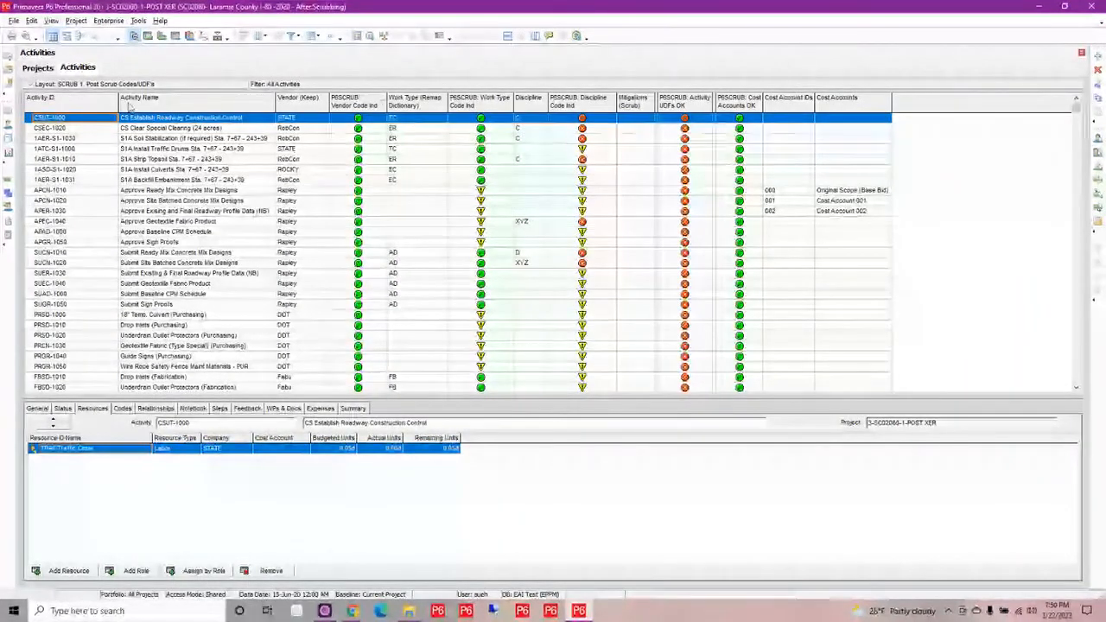
Open the SCRUB 1. Roles and Resources layout for the activities
left_click(66, 85)
mouse_move(130, 97)
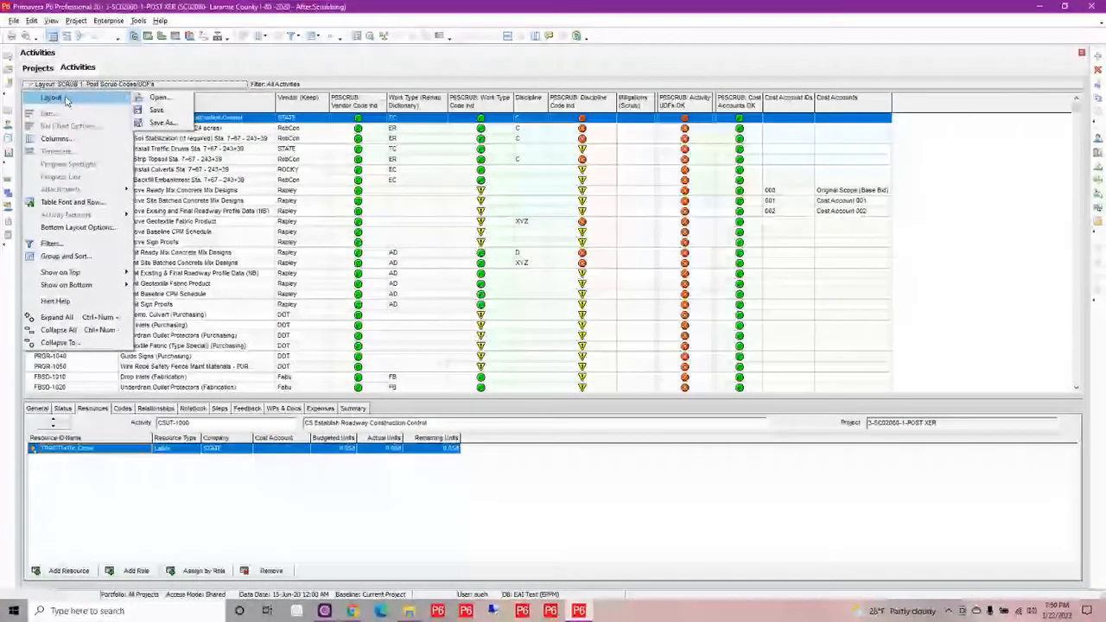
left_click(158, 97)
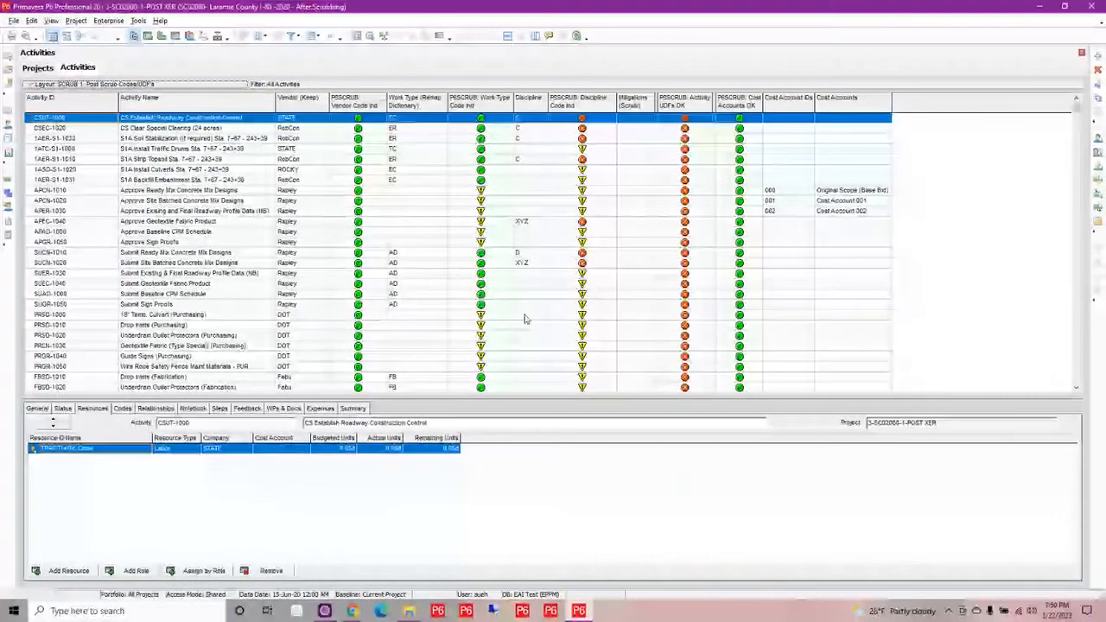
left_click(553, 326)
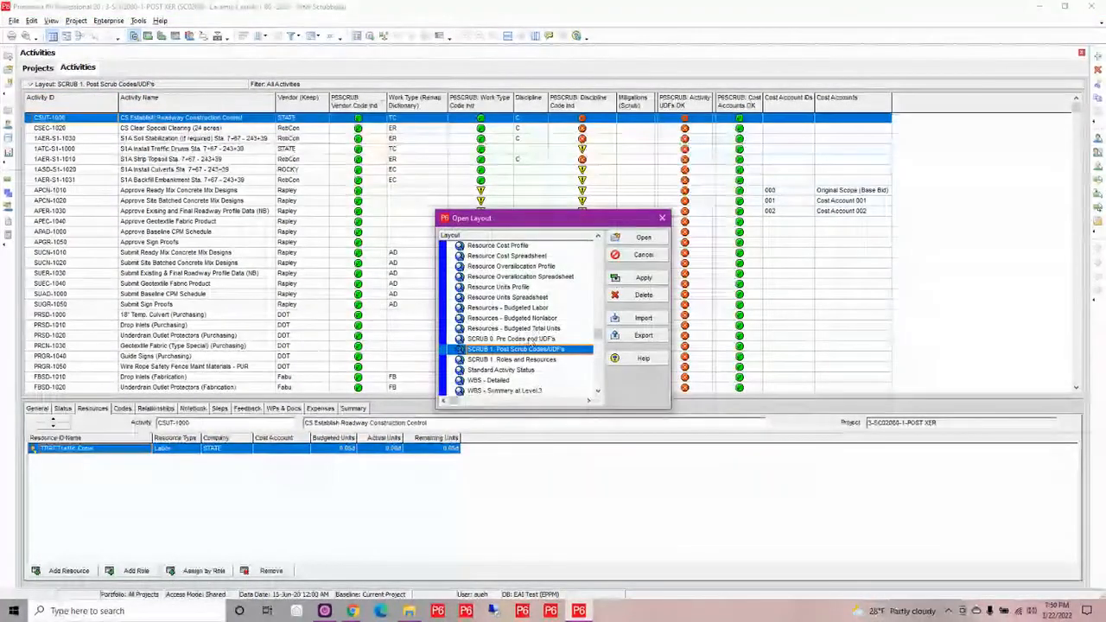
double_click(518, 359)
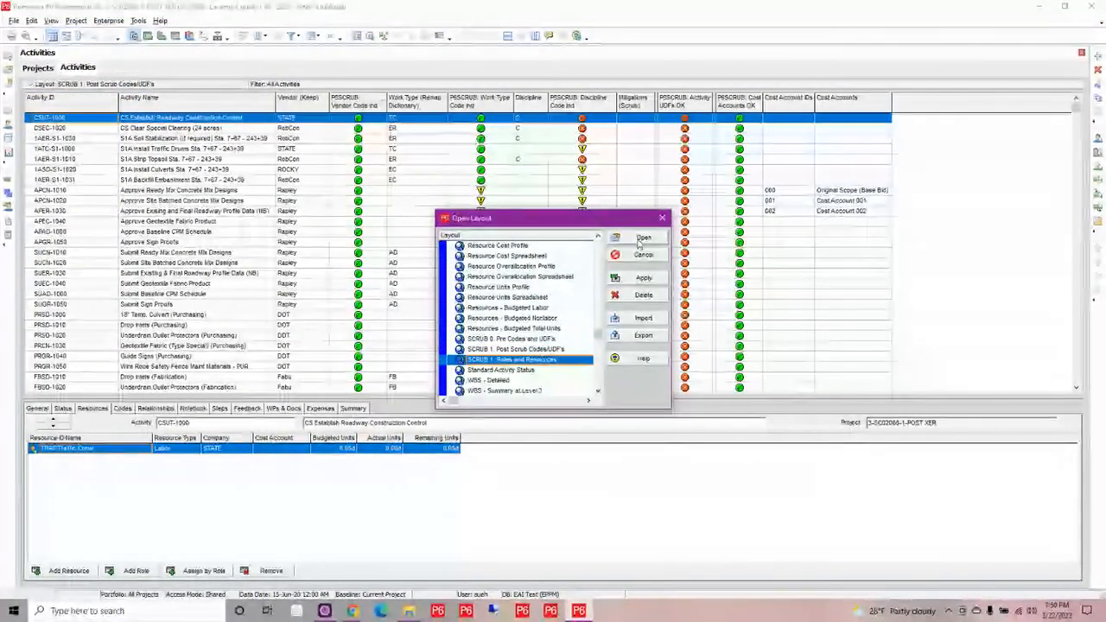
Open 1-SC02080-1-PRE and 3-SC02080-1-POST XER together and compare their roles and resources before and after scrubbing
left_click(38, 68)
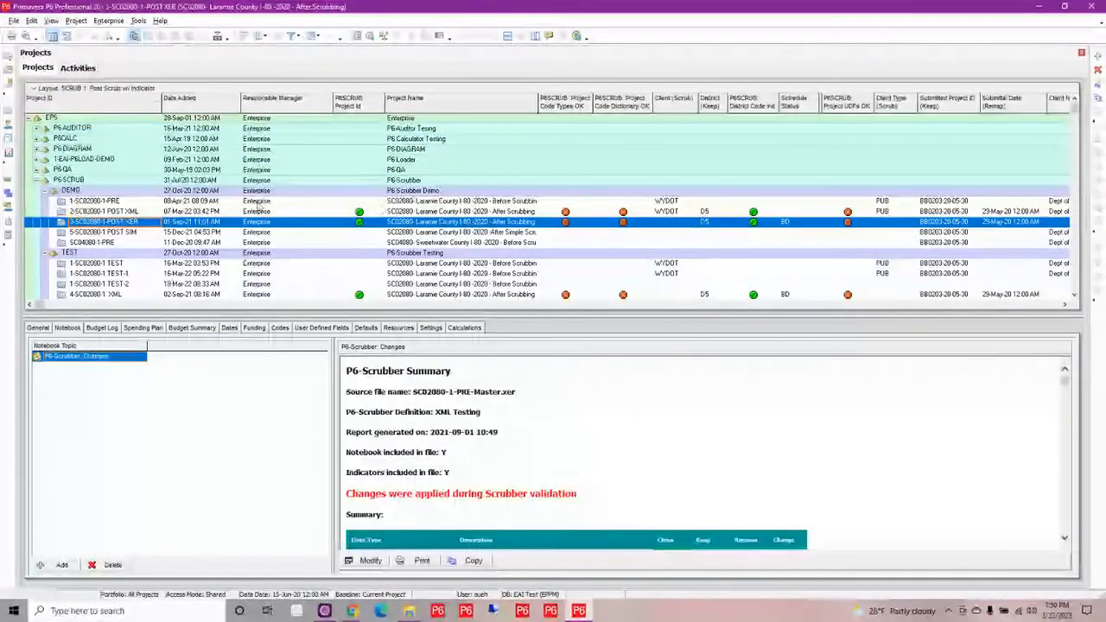
left_click(259, 202)
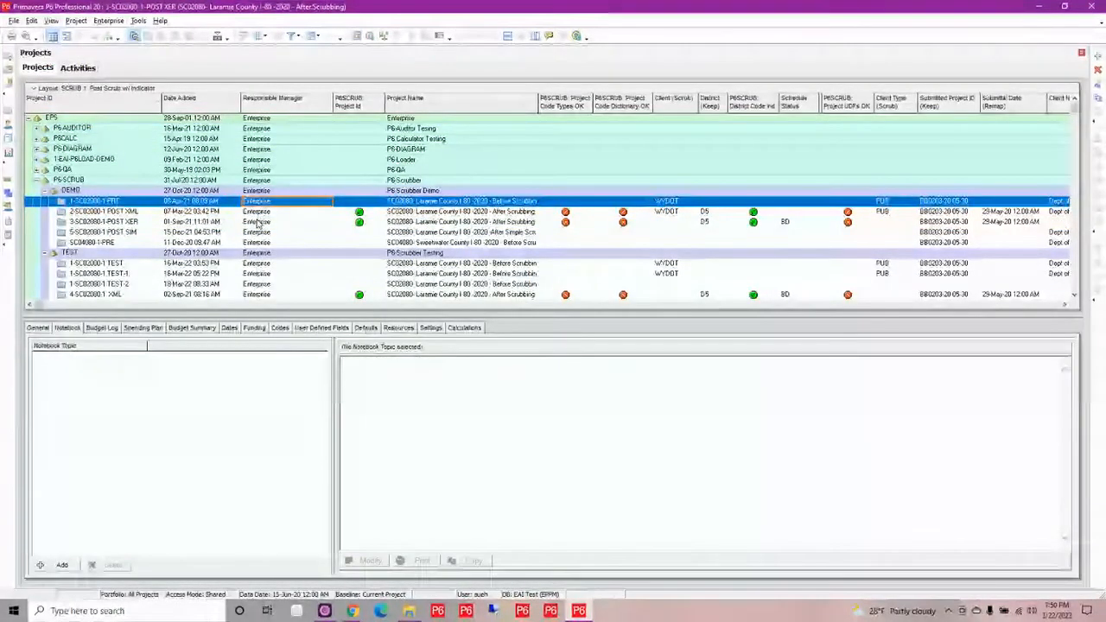
left_click(256, 223, "ctrl")
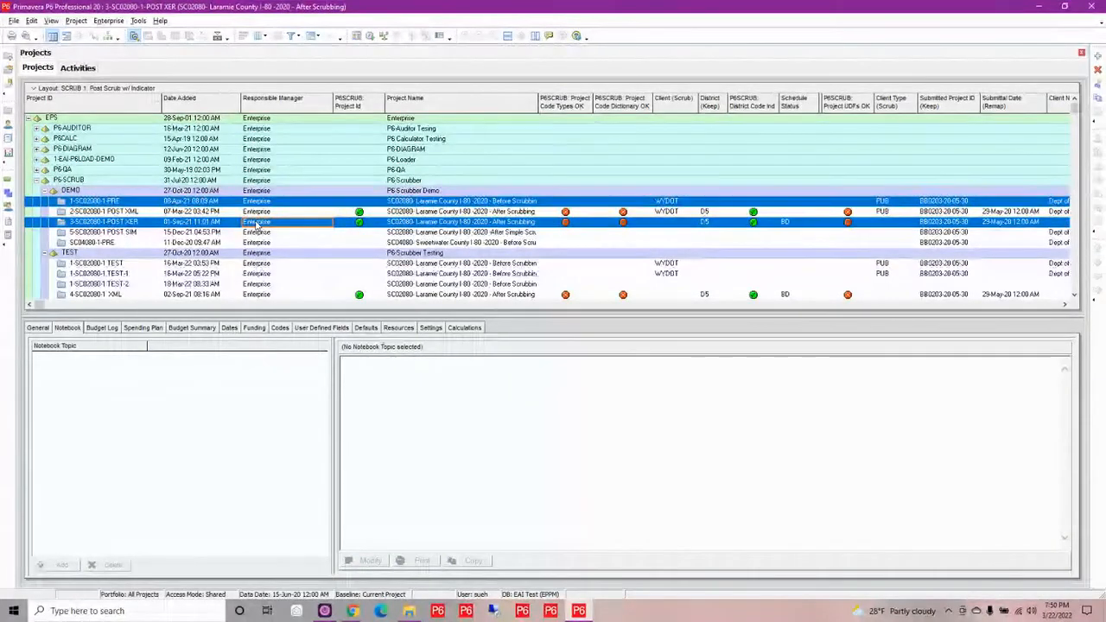
right_click(255, 224)
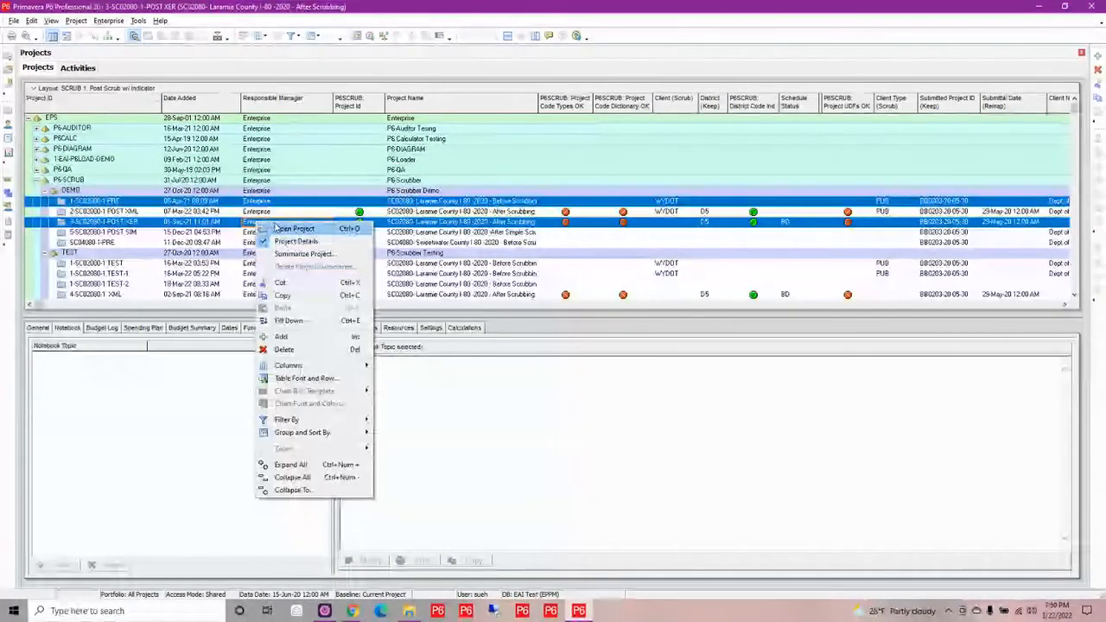
left_click(293, 229)
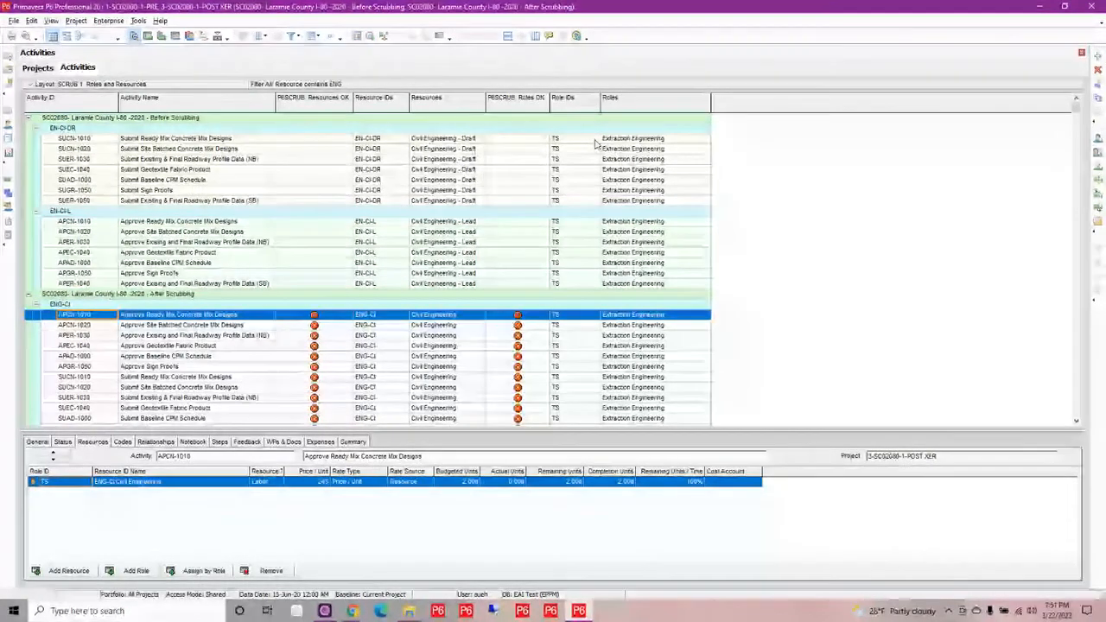
scroll(452, 319, "down", 1)
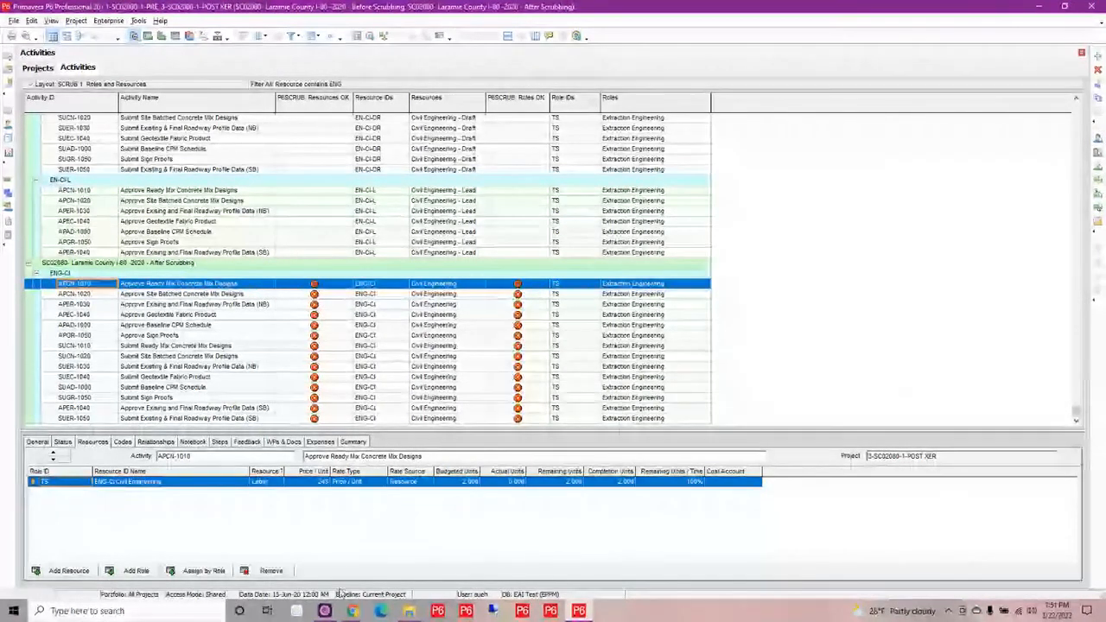
Return to the project list and switch back to the P6-Scrubber window in Chrome
left_click(36, 69)
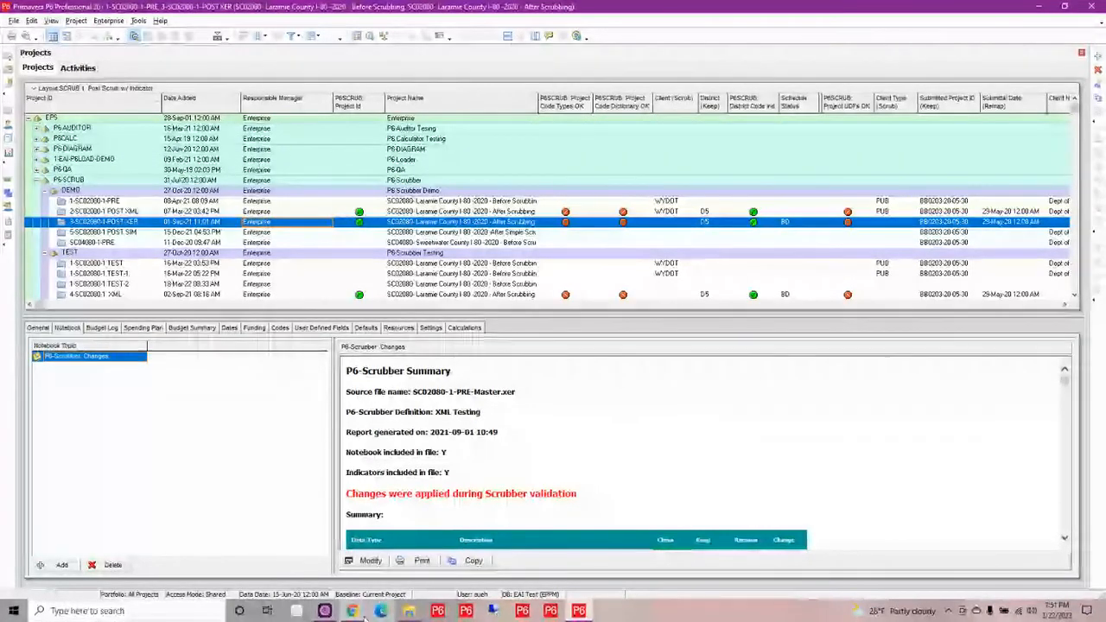
mouse_move(352, 611)
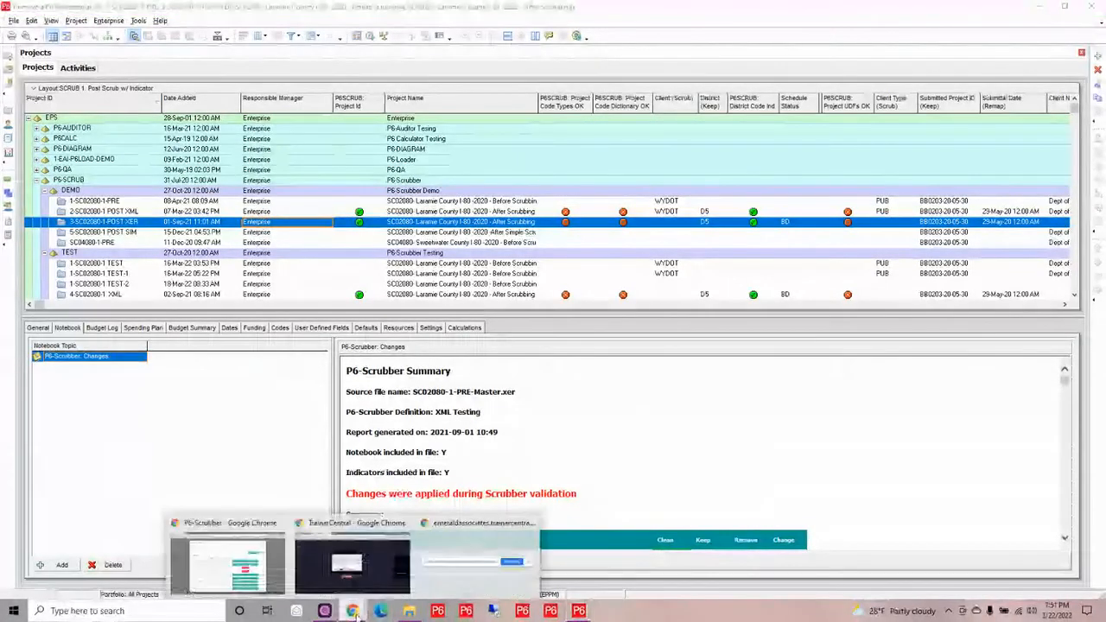
left_click(220, 573)
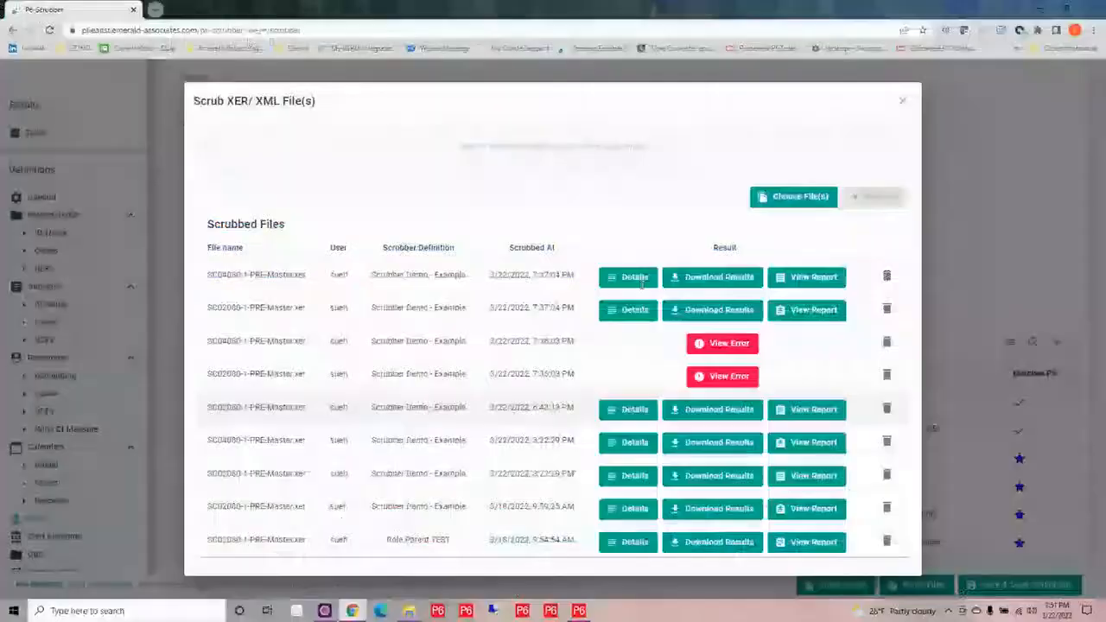
Close the scrubbed files list and, in the General settings, override the file version on save with version 19.12
left_click(904, 103)
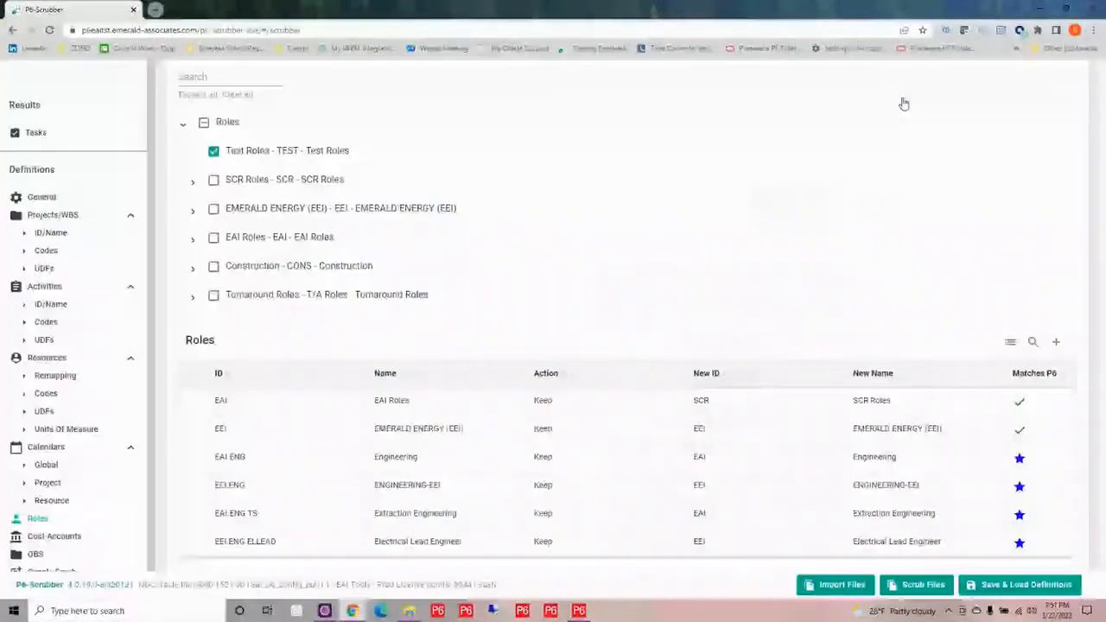
left_click(49, 198)
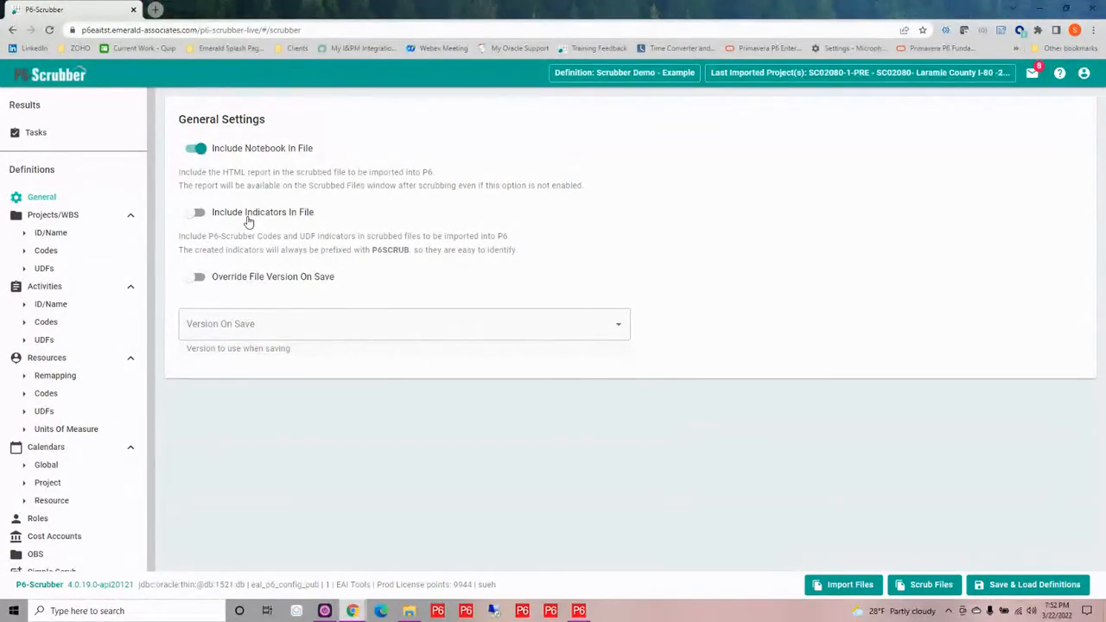
left_click(196, 277)
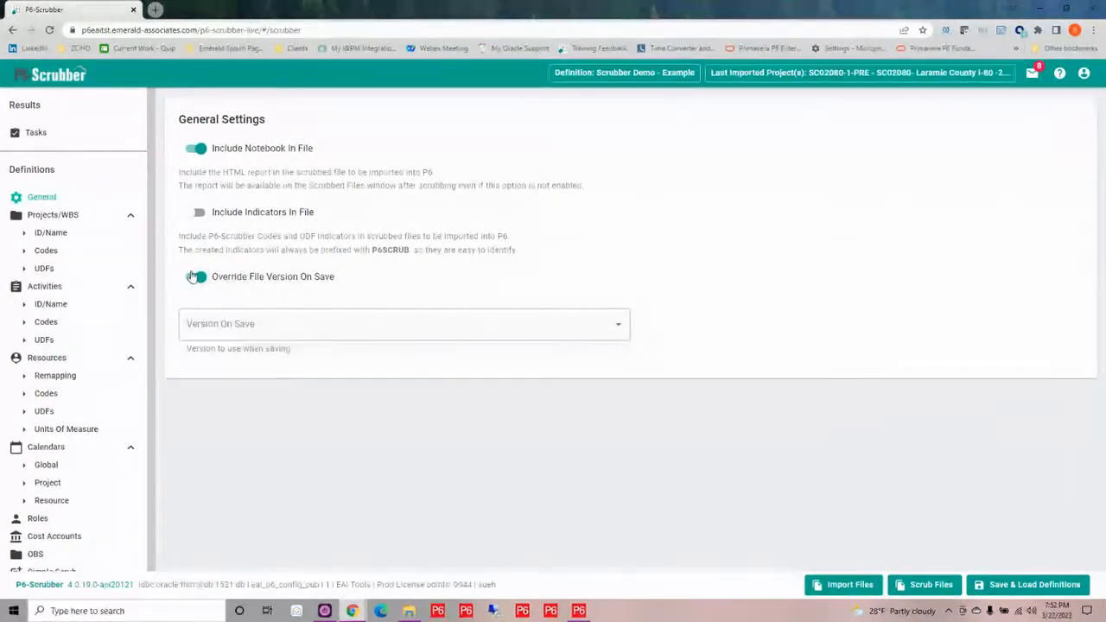
left_click(621, 331)
scroll(475, 417, "down", 5)
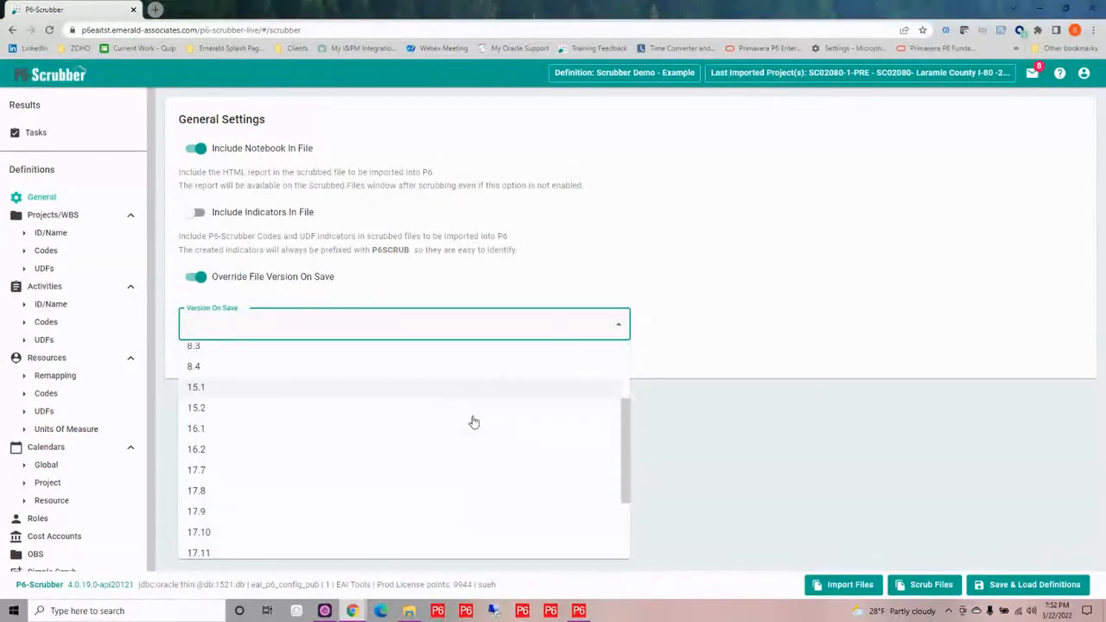
scroll(475, 427, "down", 2)
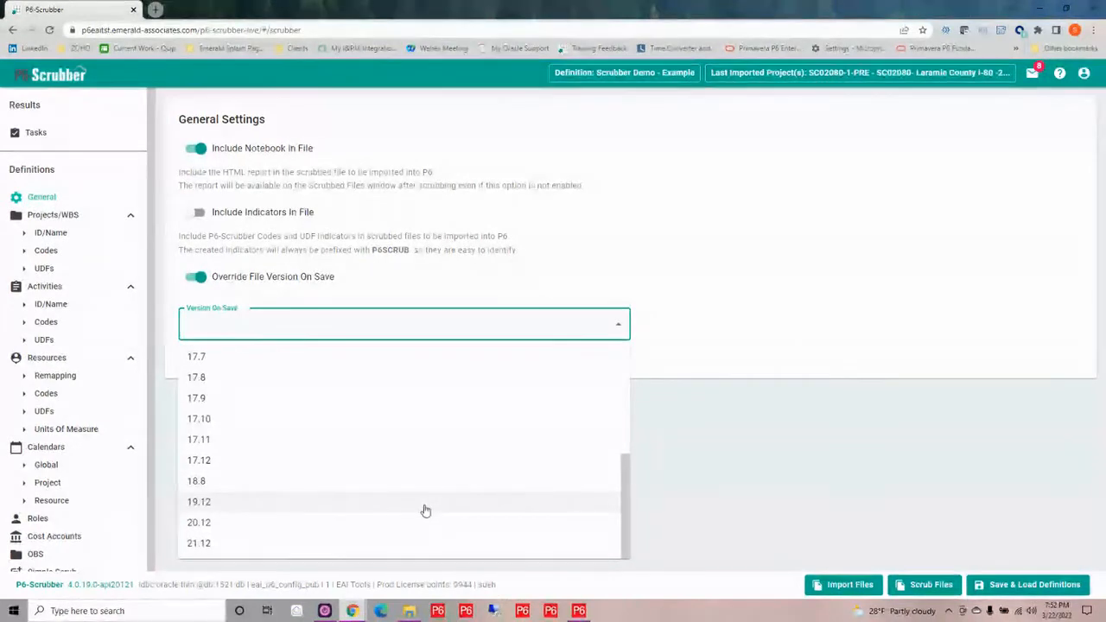
left_click(425, 502)
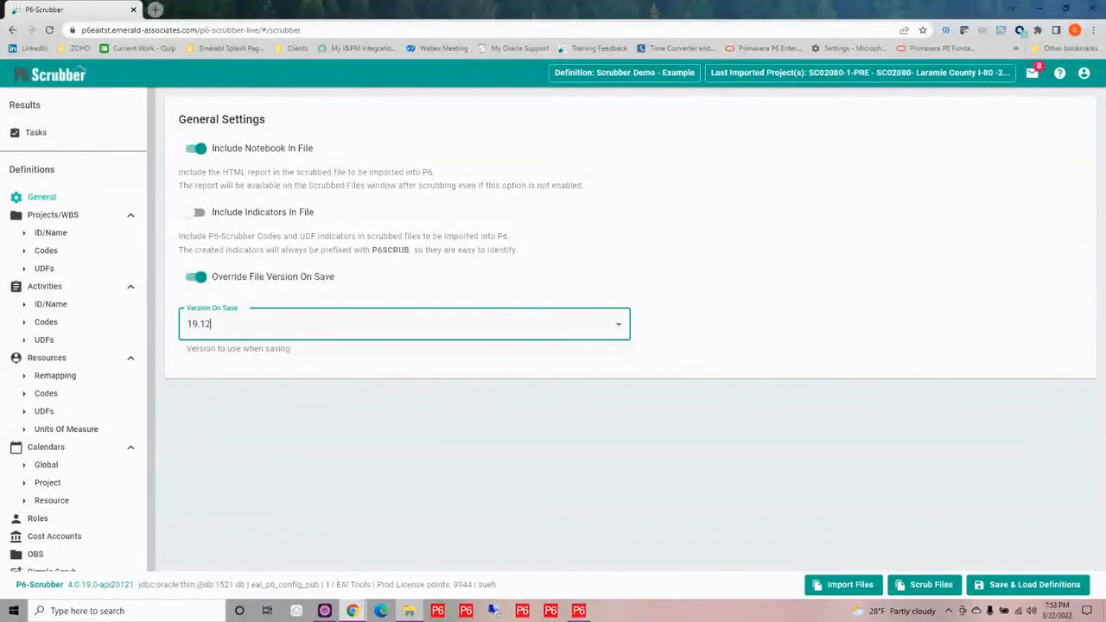
Switch to Primavera P6, display all roles in the Roles dictionary, collapse the EEI branch to examine the role hierarchy, and close the dictionary
left_click(579, 611)
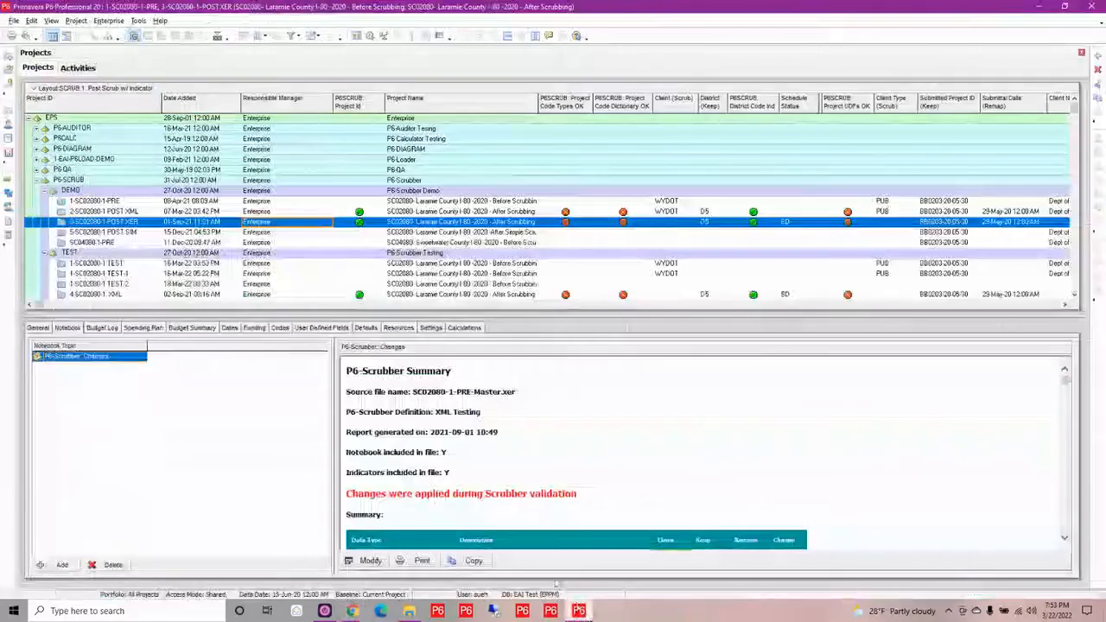
left_click(76, 20)
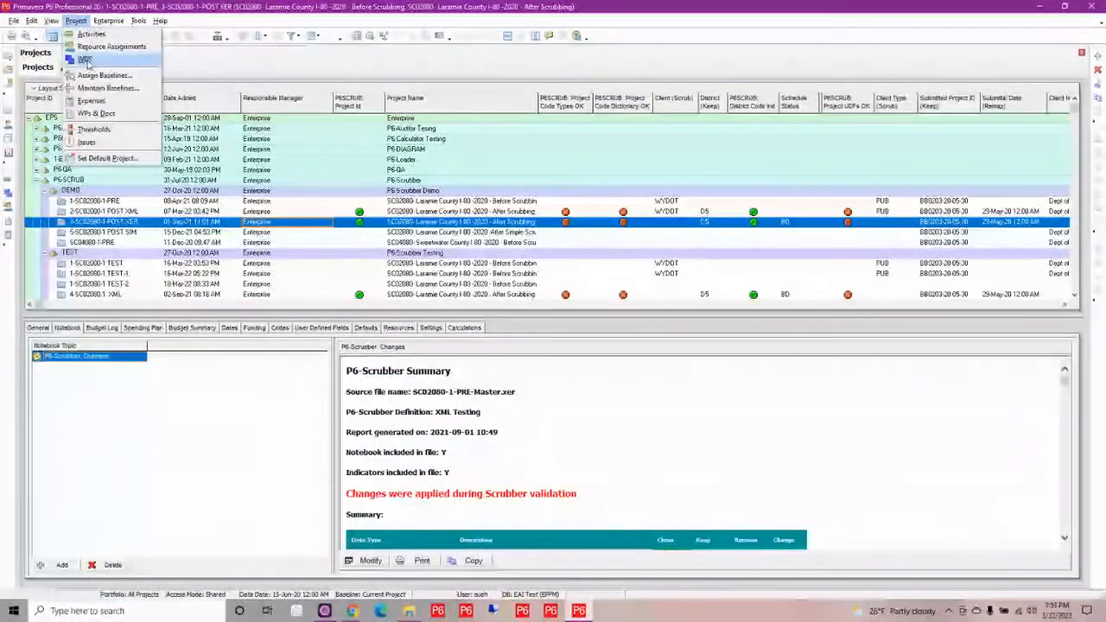
key("Escape")
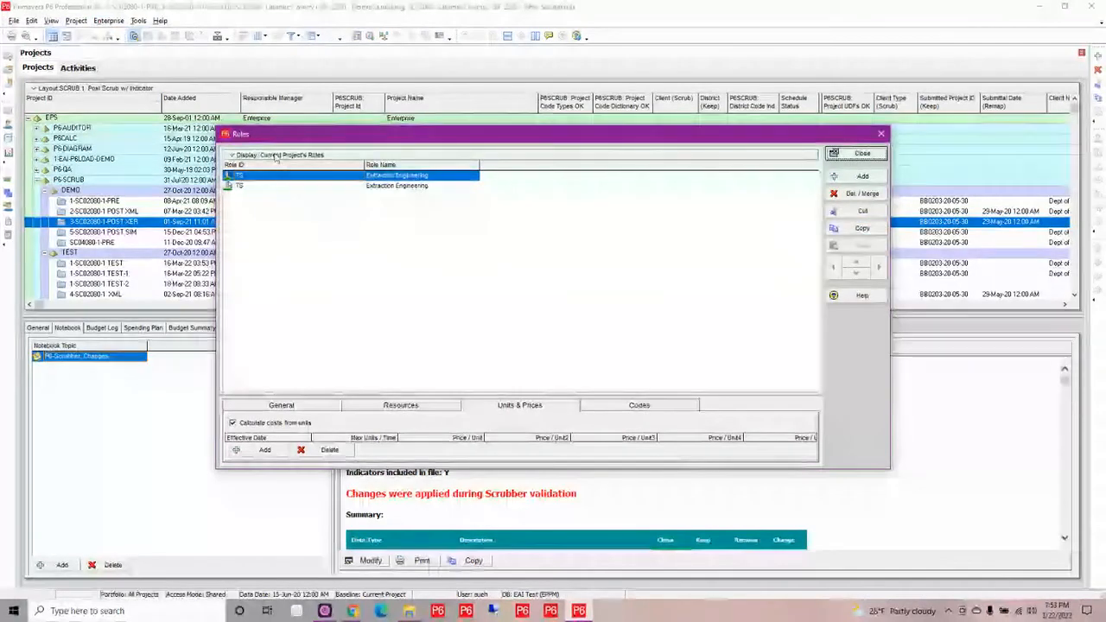
left_click(275, 155)
mouse_move(260, 308)
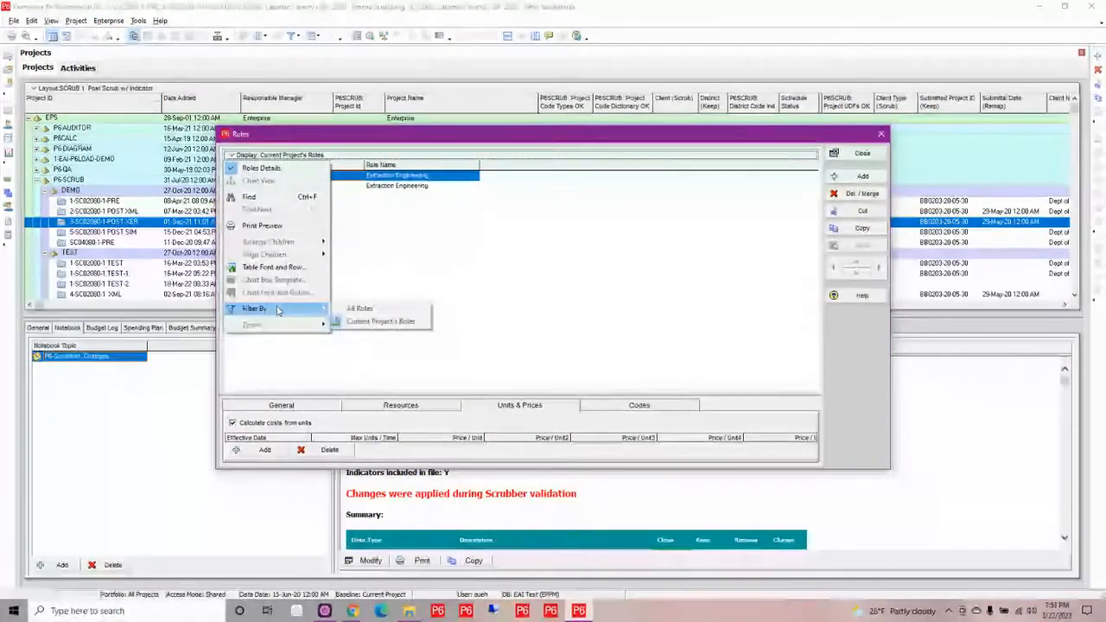
left_click(358, 309)
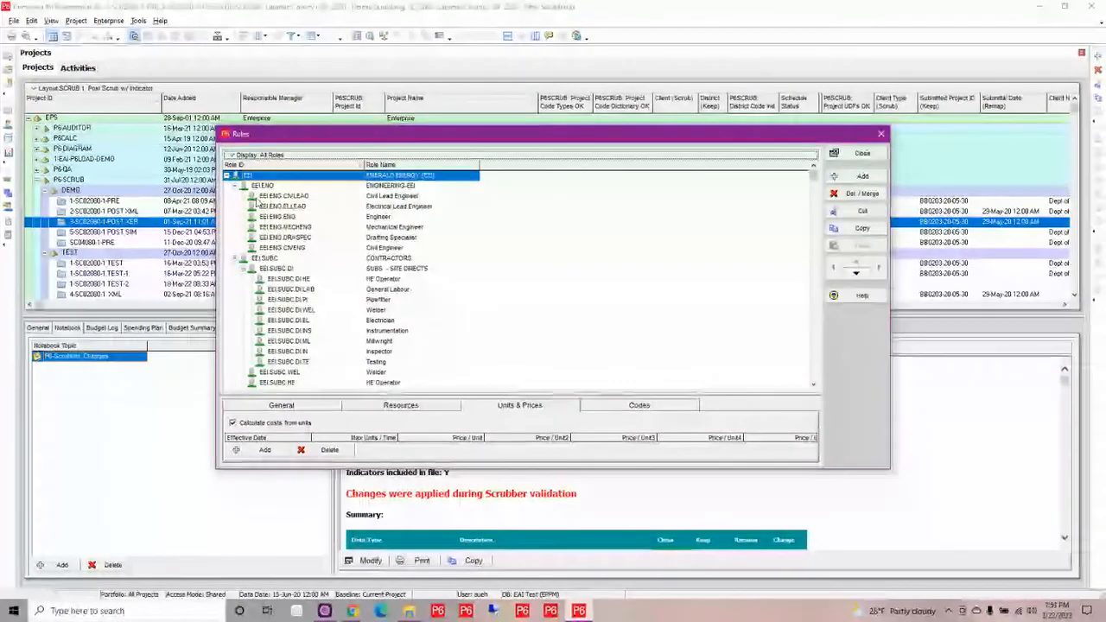
left_click(227, 176)
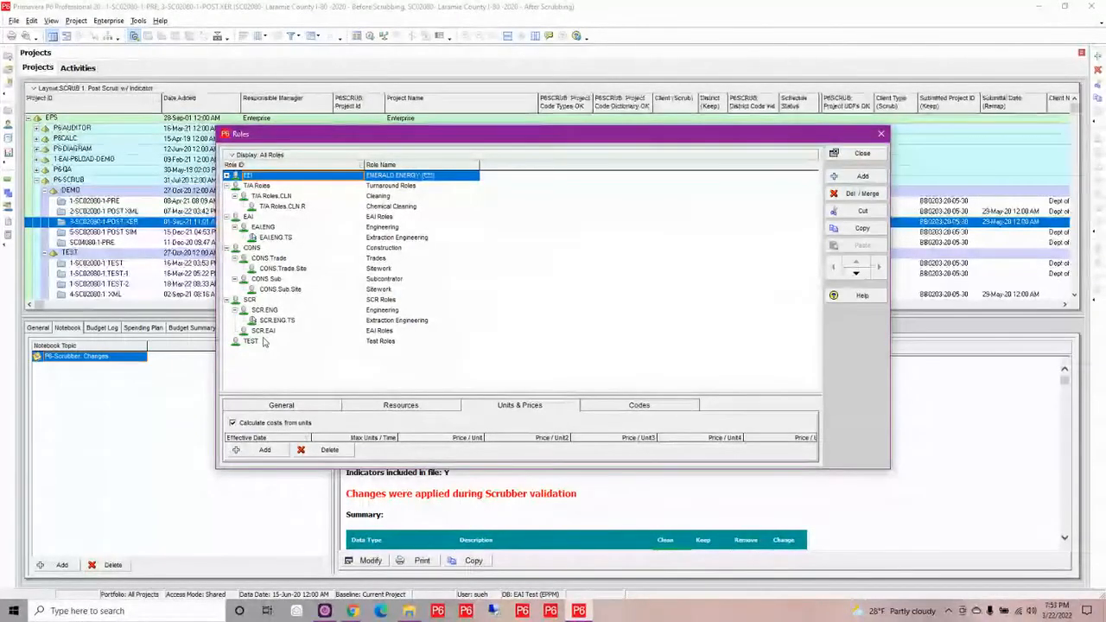
left_click(858, 154)
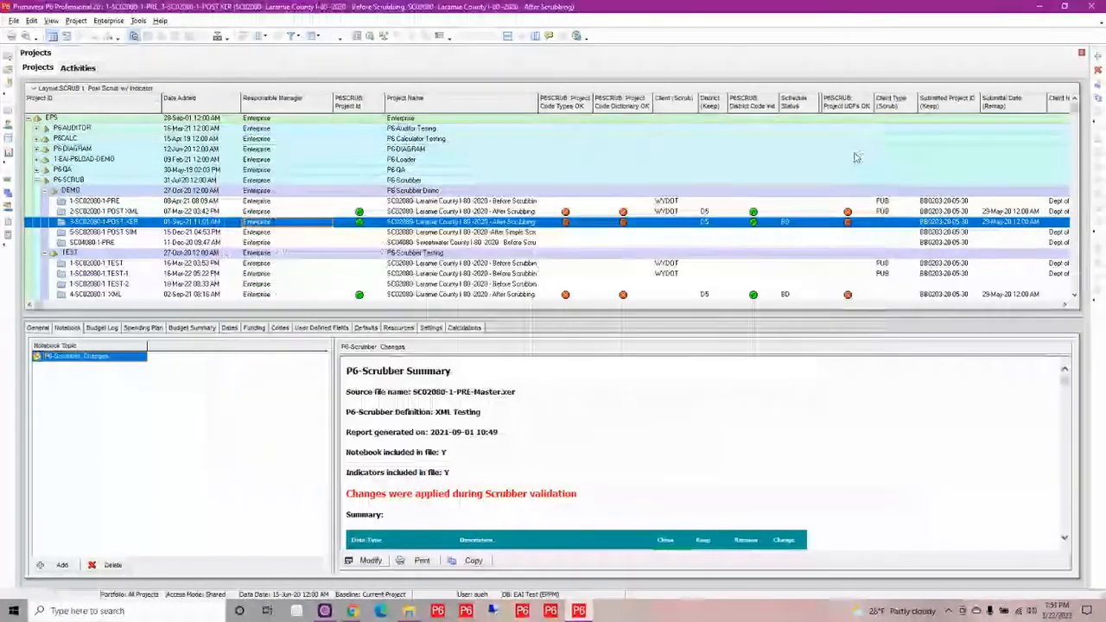